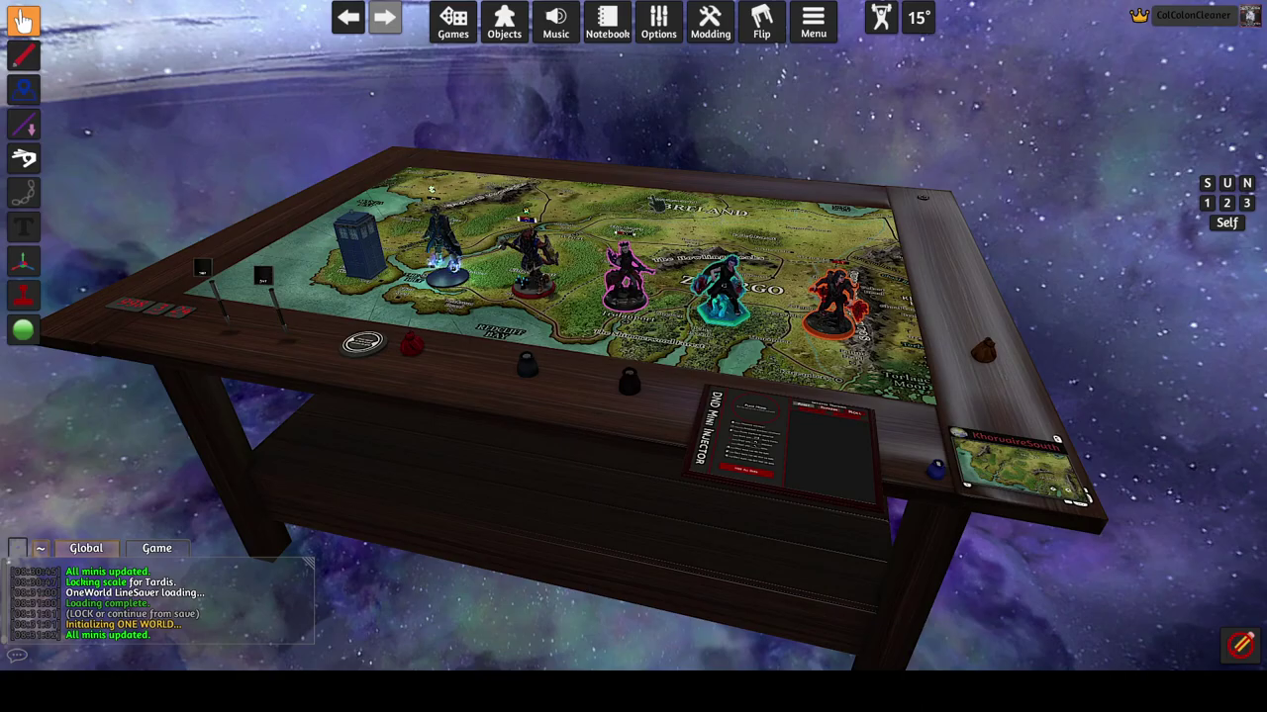
# Examine the tabletop layout, including the Auto-Scale Injector token, the Tardis and the character minis on the map.
pyautogui.press('q')
pyautogui.press('e')
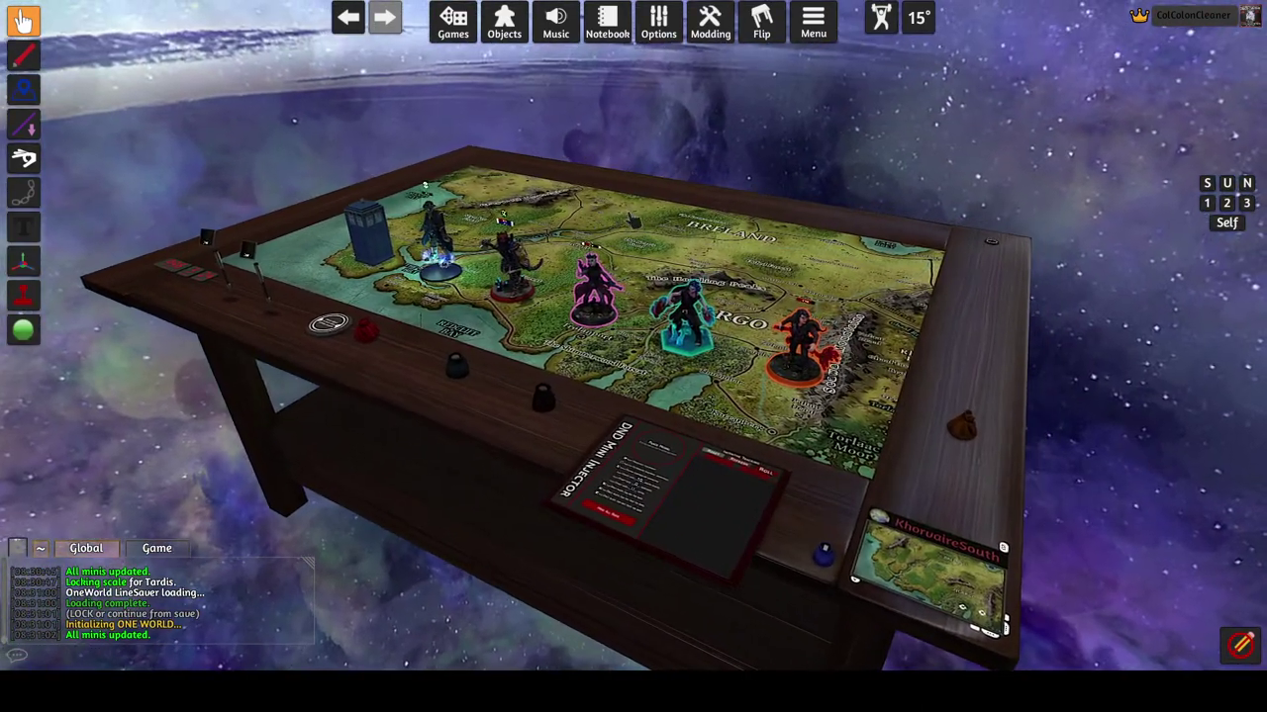
pyautogui.press('q')
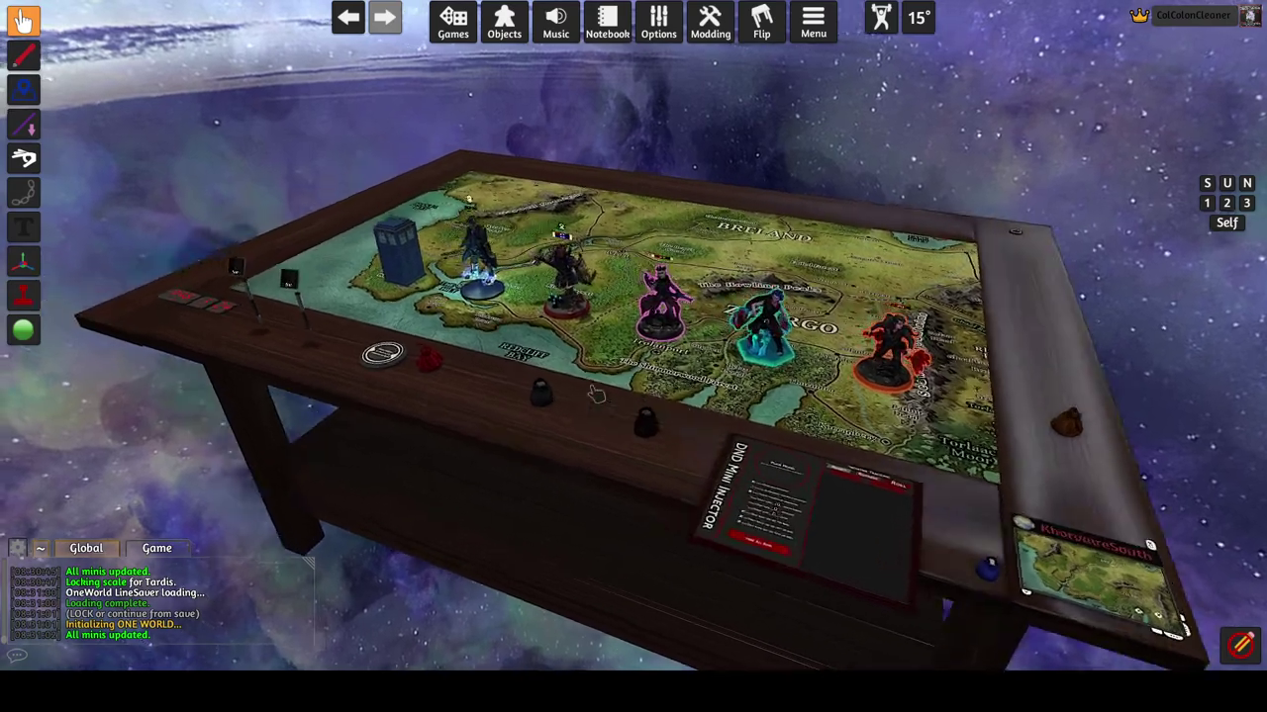
pyautogui.press('q')
pyautogui.press('e')
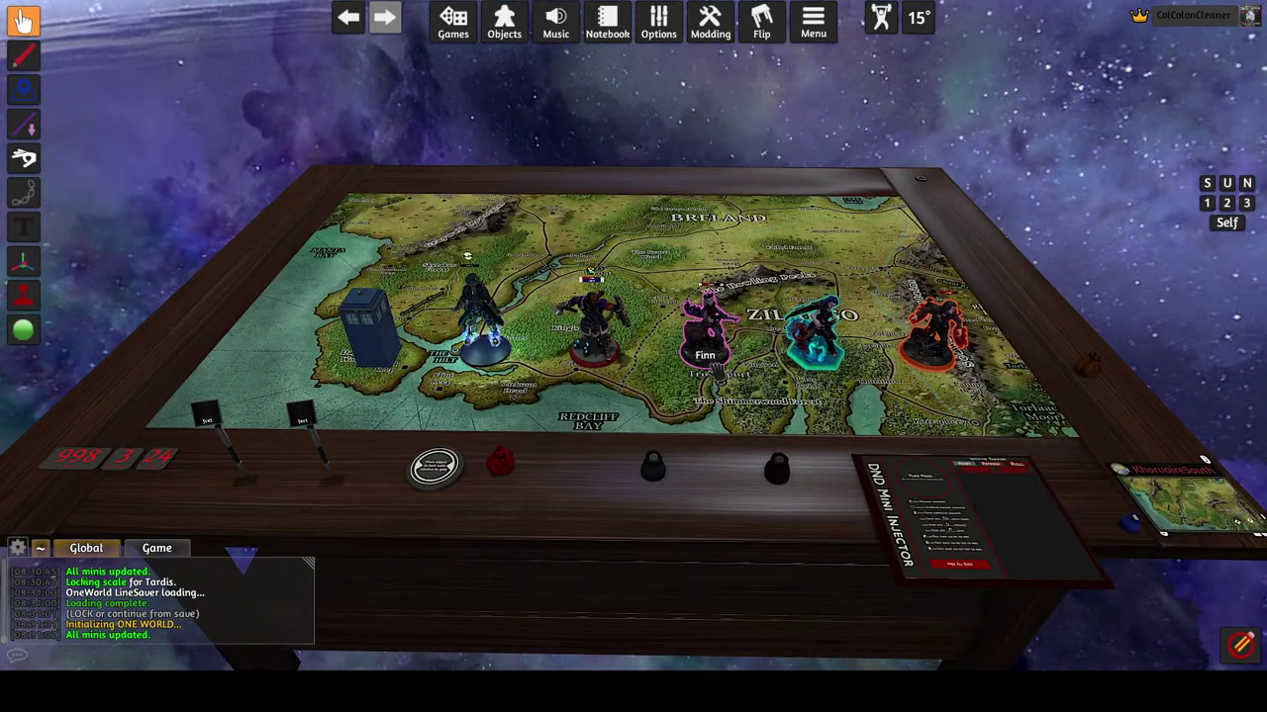
pyautogui.scroll(5, 714, 371)
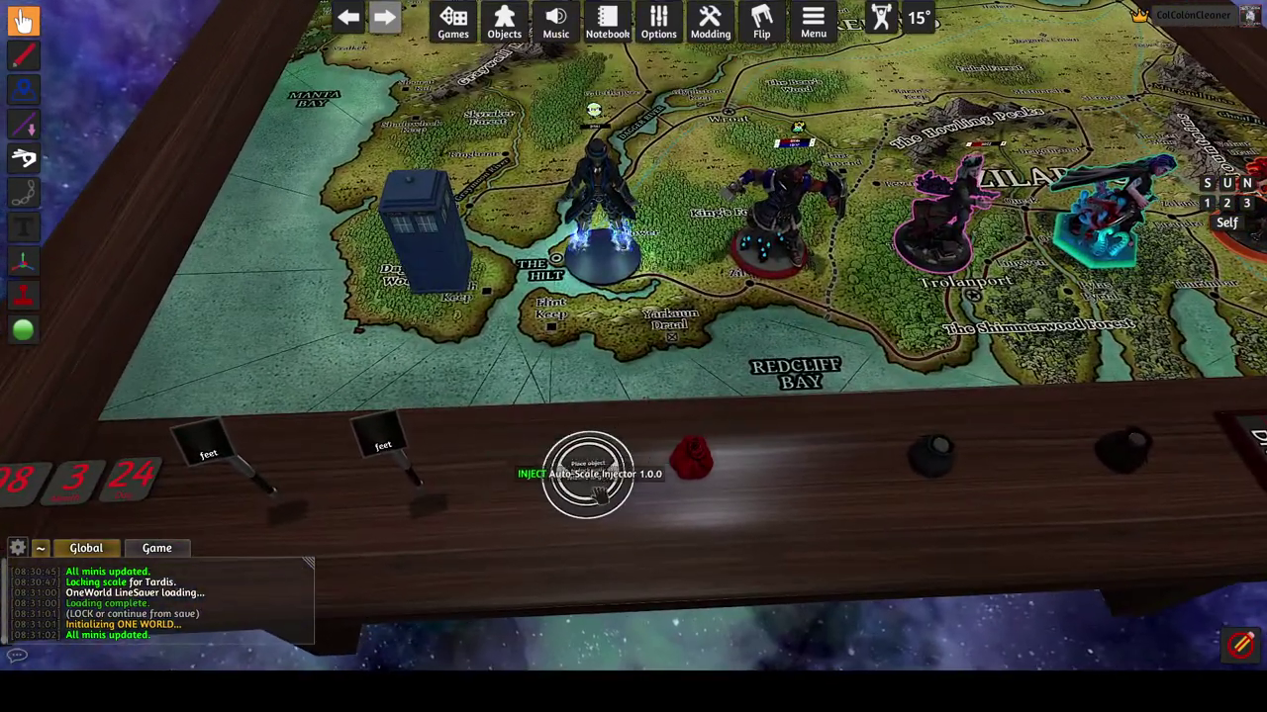
pyautogui.scroll(-5, 614, 525)
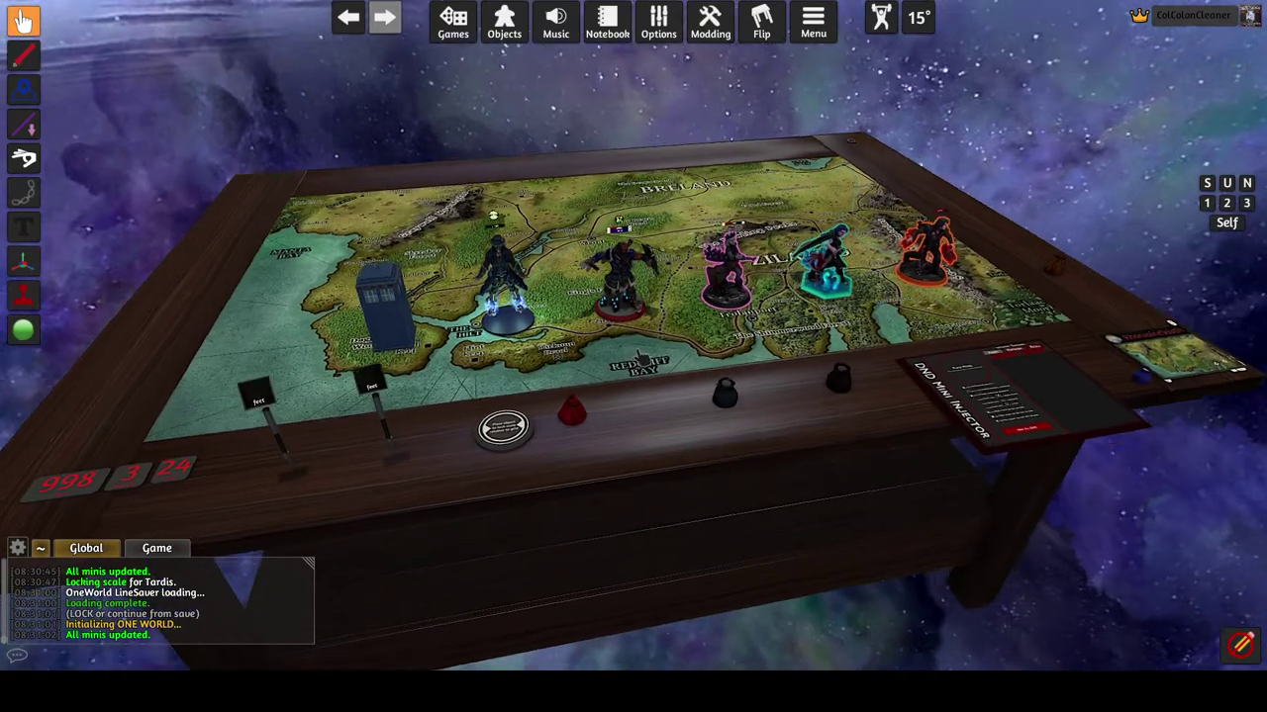
pyautogui.scroll(2, 639, 360)
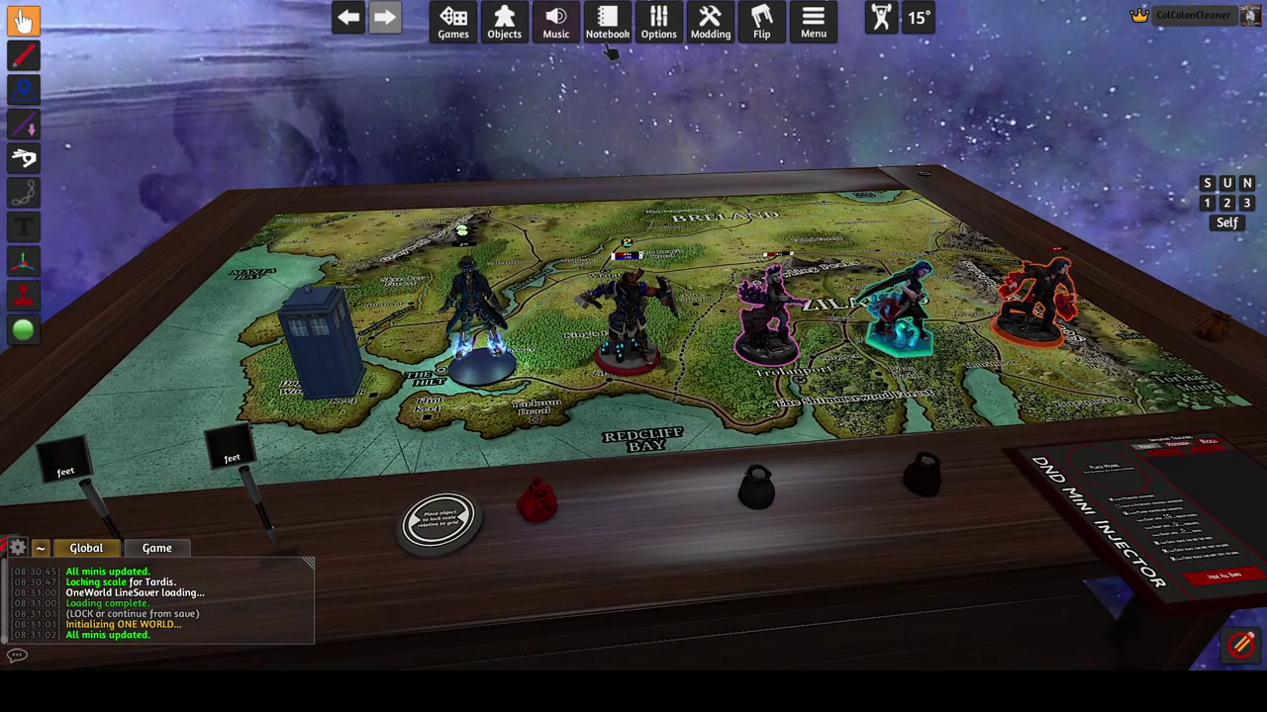
# Try a grid size of 4.00 on both axes, then restore it to 6 and close the grid settings.
pyautogui.click(658, 21)
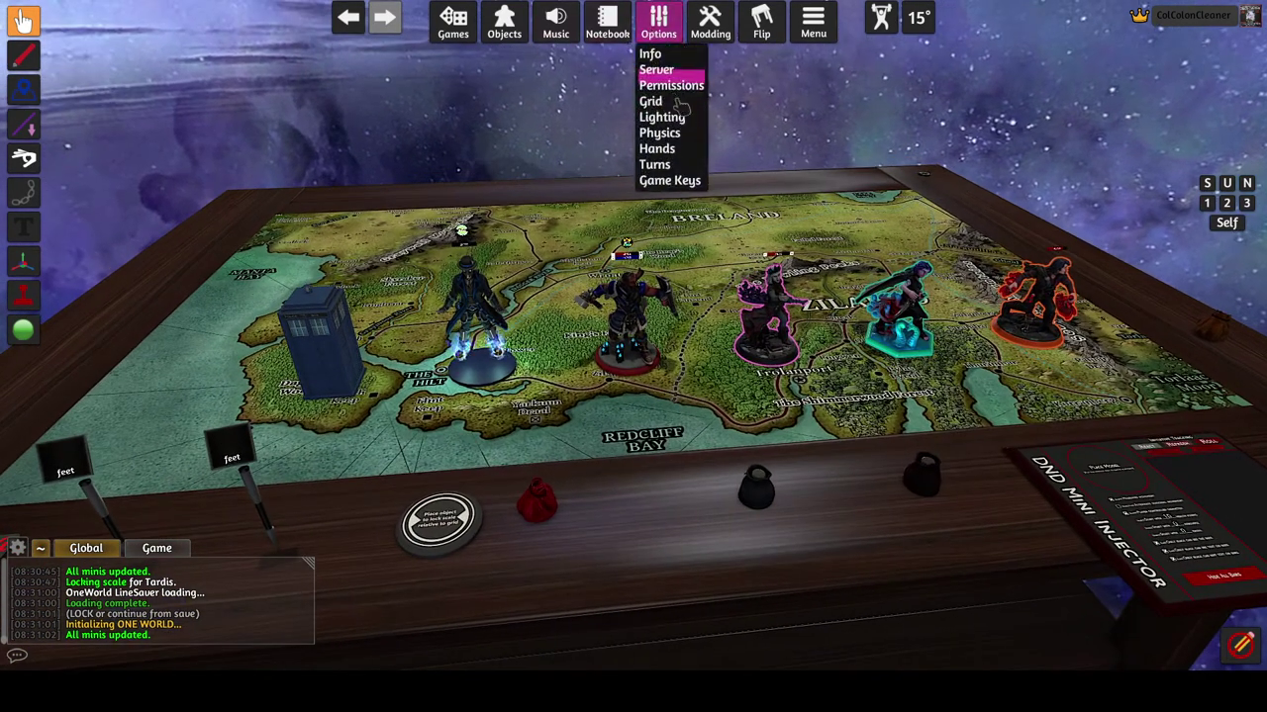
pyautogui.click(681, 103)
pyautogui.moveTo(771, 195); pyautogui.dragTo(1049, 14)
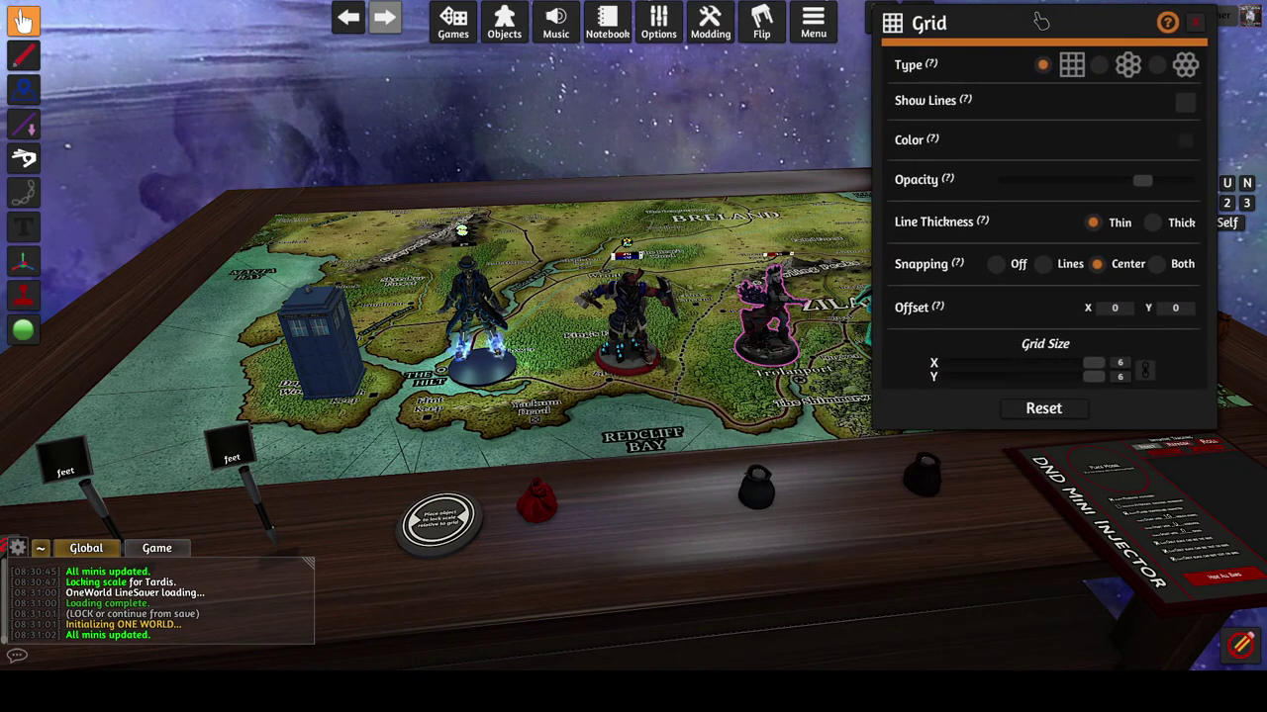
pyautogui.moveTo(1088, 371); pyautogui.dragTo(987, 368)
pyautogui.moveTo(1084, 371); pyautogui.dragTo(1093, 371)
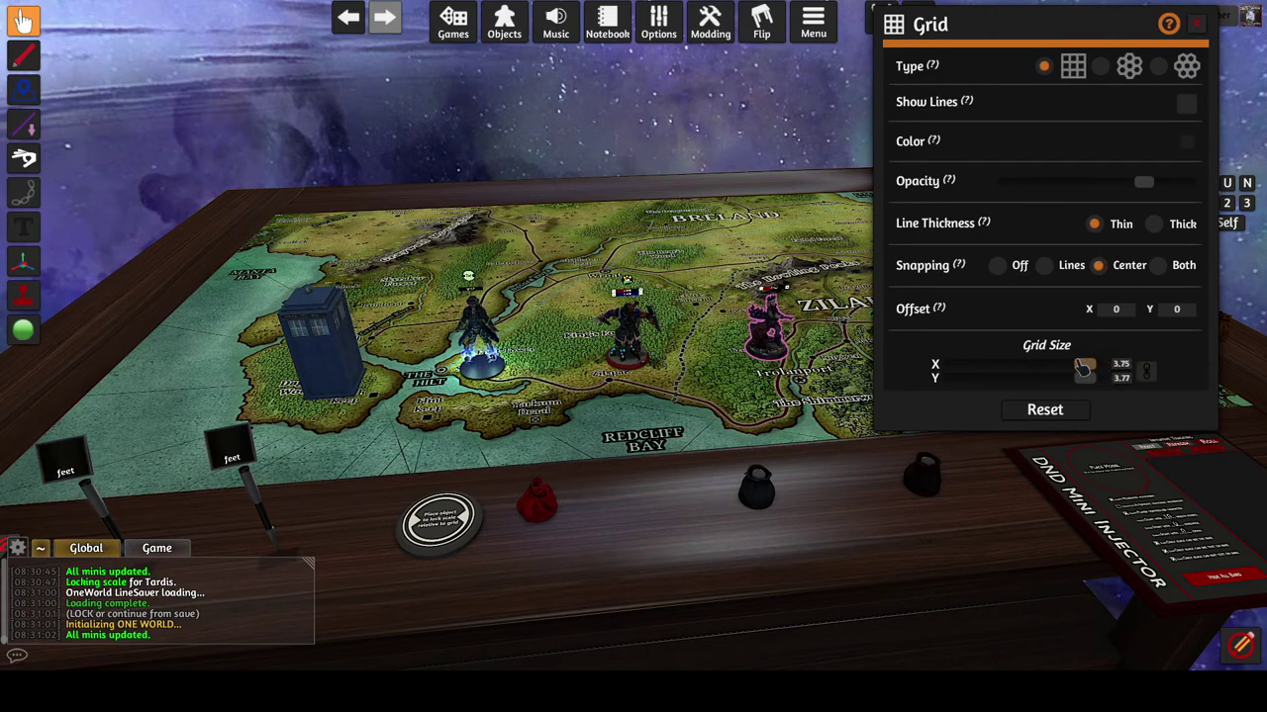
pyautogui.moveTo(1084, 368); pyautogui.dragTo(1094, 371)
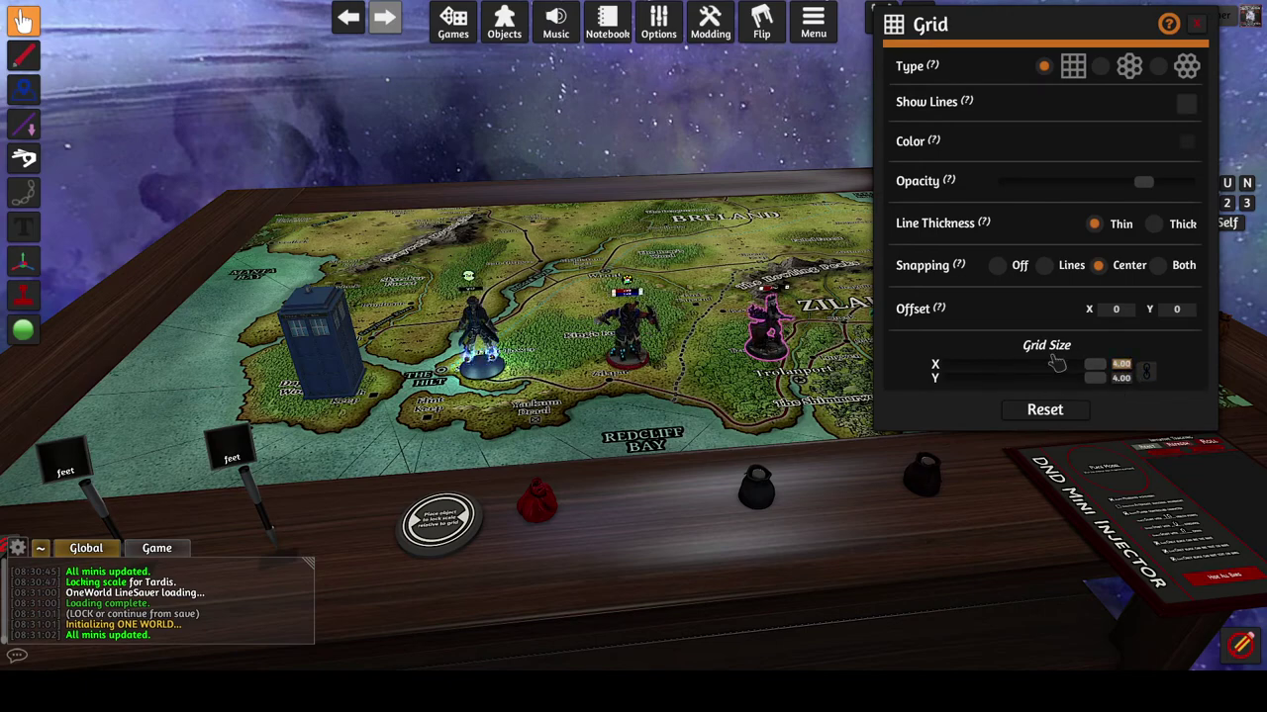
pyautogui.click(1122, 380)
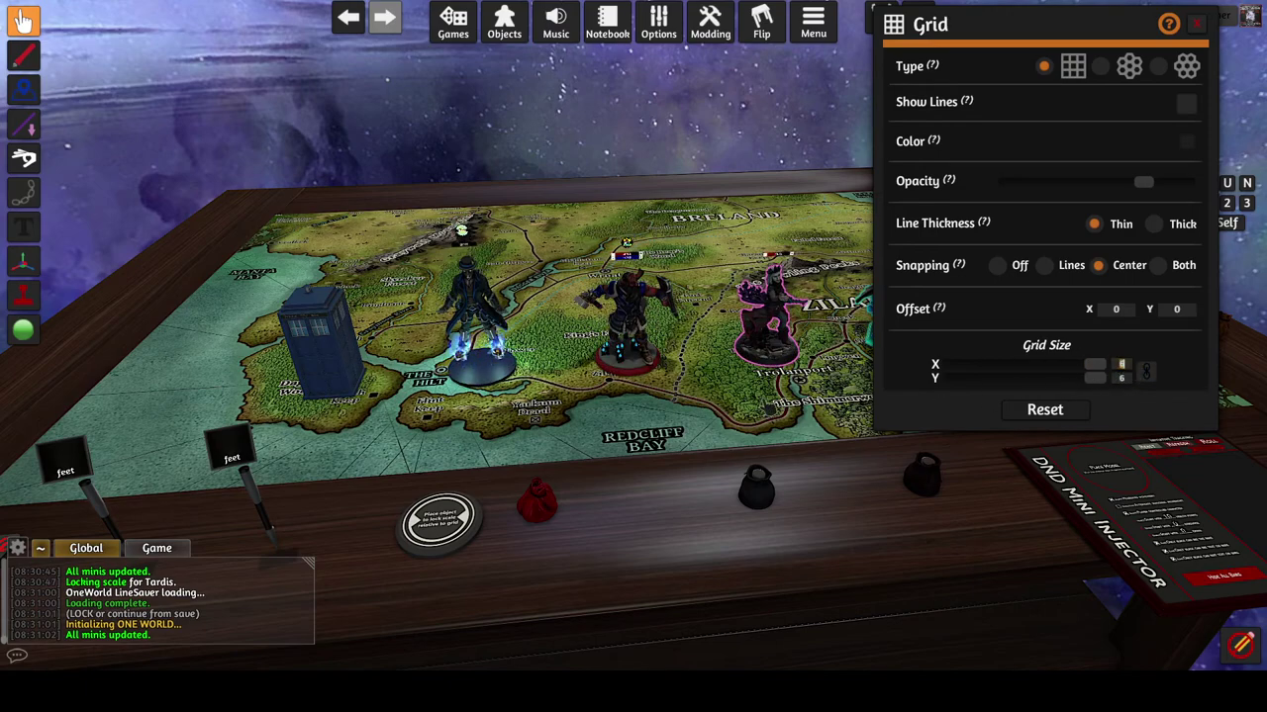
pyautogui.click(1197, 22)
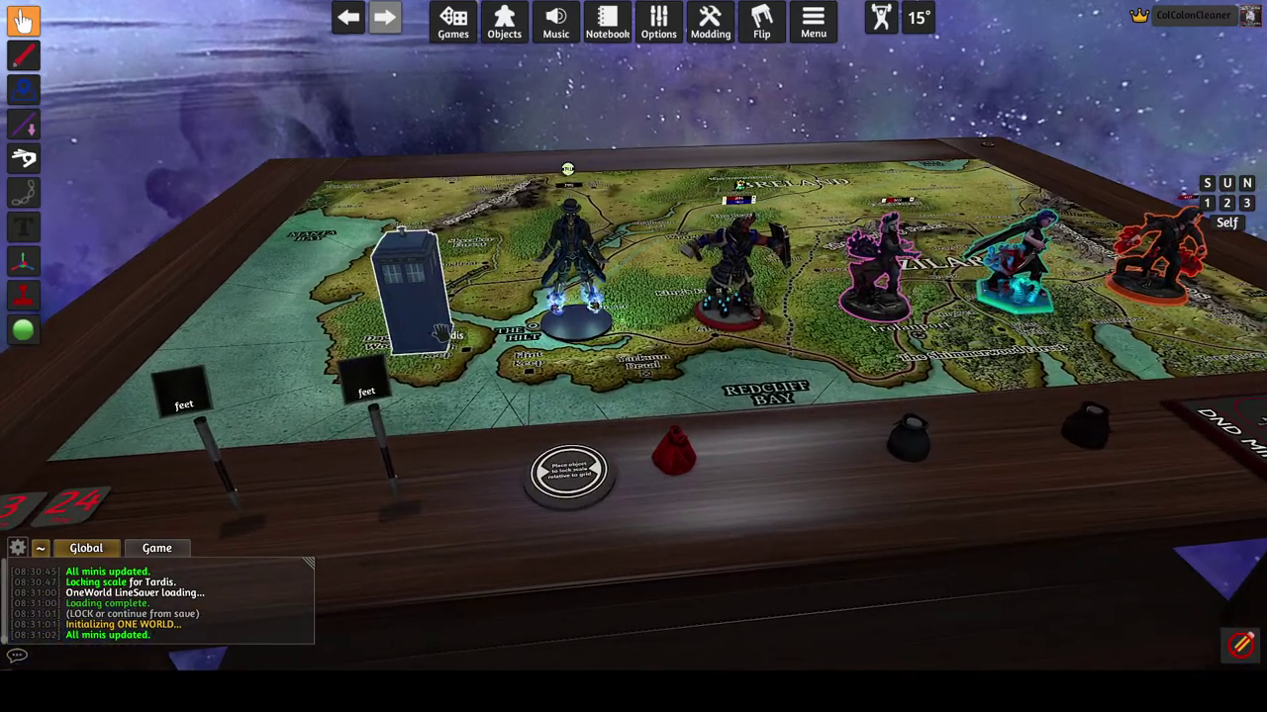
# Lock the Tardis's scale relative to the grid with the Auto-Scale Injector, then place it back on the map near Dagger Wood.
pyautogui.moveTo(441, 332)
pyautogui.mouseDown()
pyautogui.moveTo(564, 475)
pyautogui.moveTo(349, 329)
pyautogui.moveTo(425, 424)
pyautogui.moveTo(430, 292)
pyautogui.moveTo(450, 230)
pyautogui.moveTo(400, 440)
pyautogui.moveTo(451, 223)
pyautogui.moveTo(469, 216)
pyautogui.moveTo(461, 188)
pyautogui.moveTo(445, 406)
pyautogui.moveTo(451, 327)
pyautogui.mouseUp()
pyautogui.scroll(6, 456, 341)
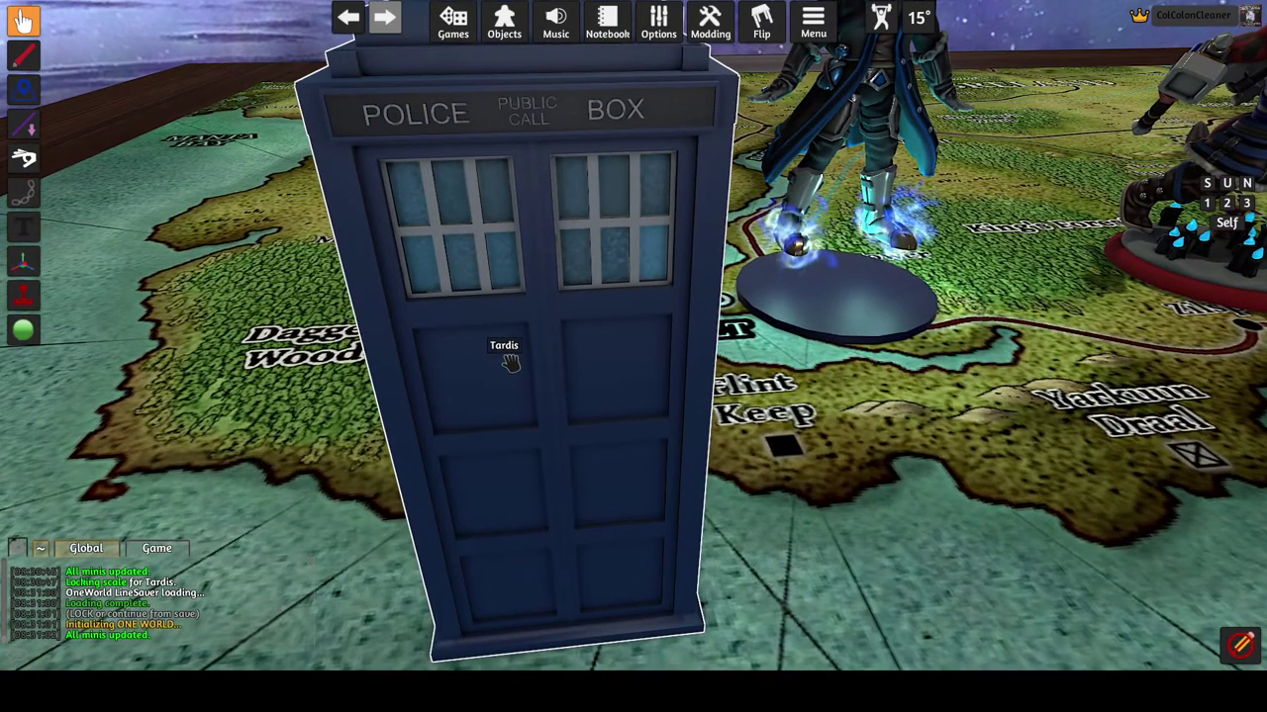
pyautogui.scroll(-6, 507, 361)
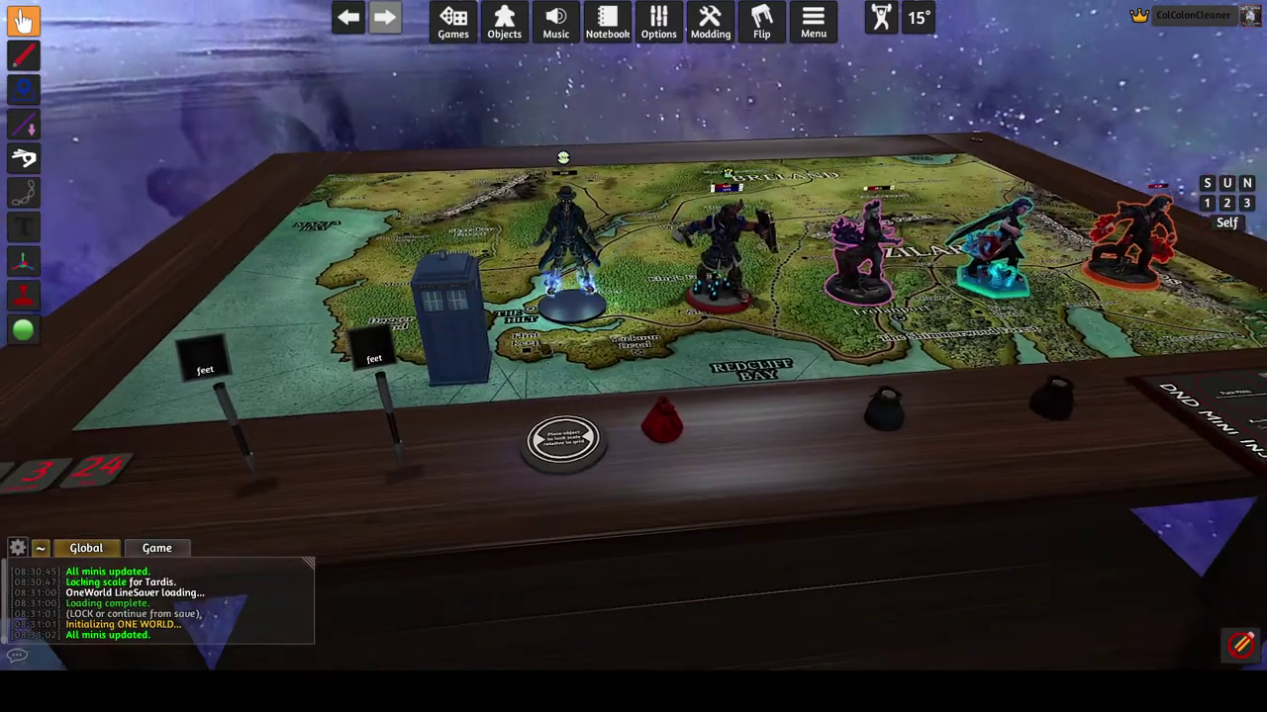
pyautogui.scroll(2, 554, 465)
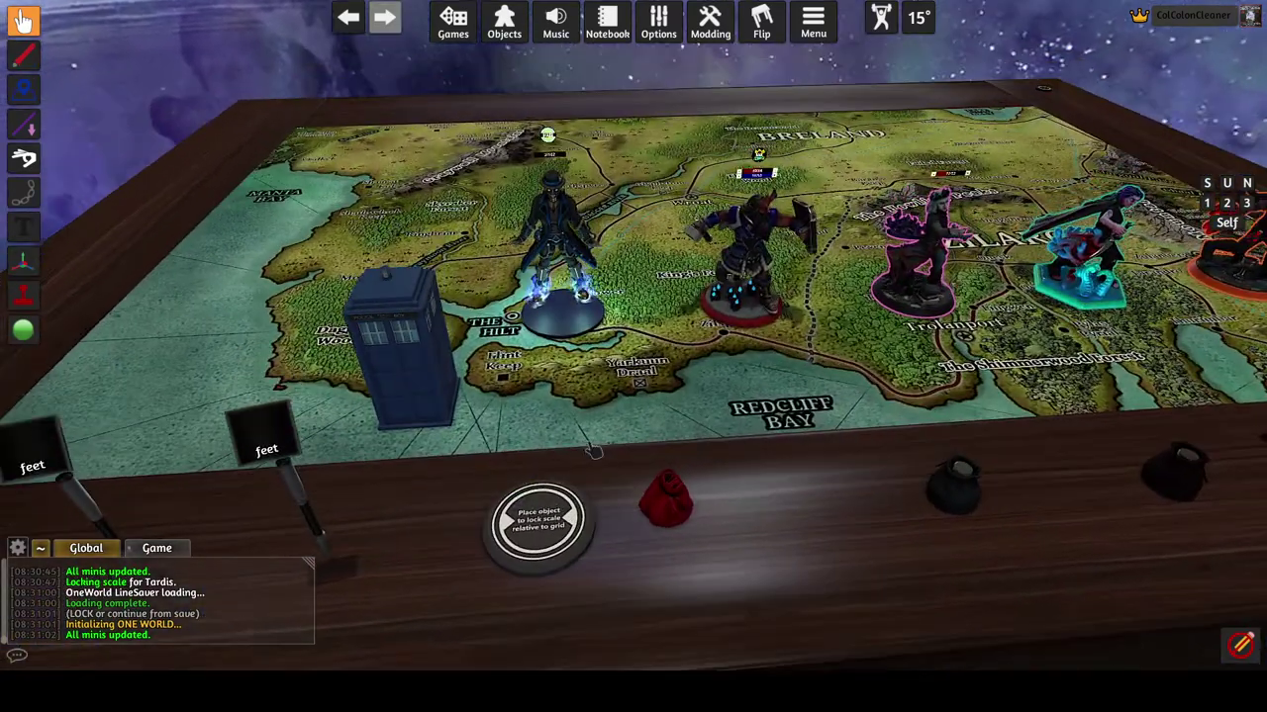
pyautogui.press('d')
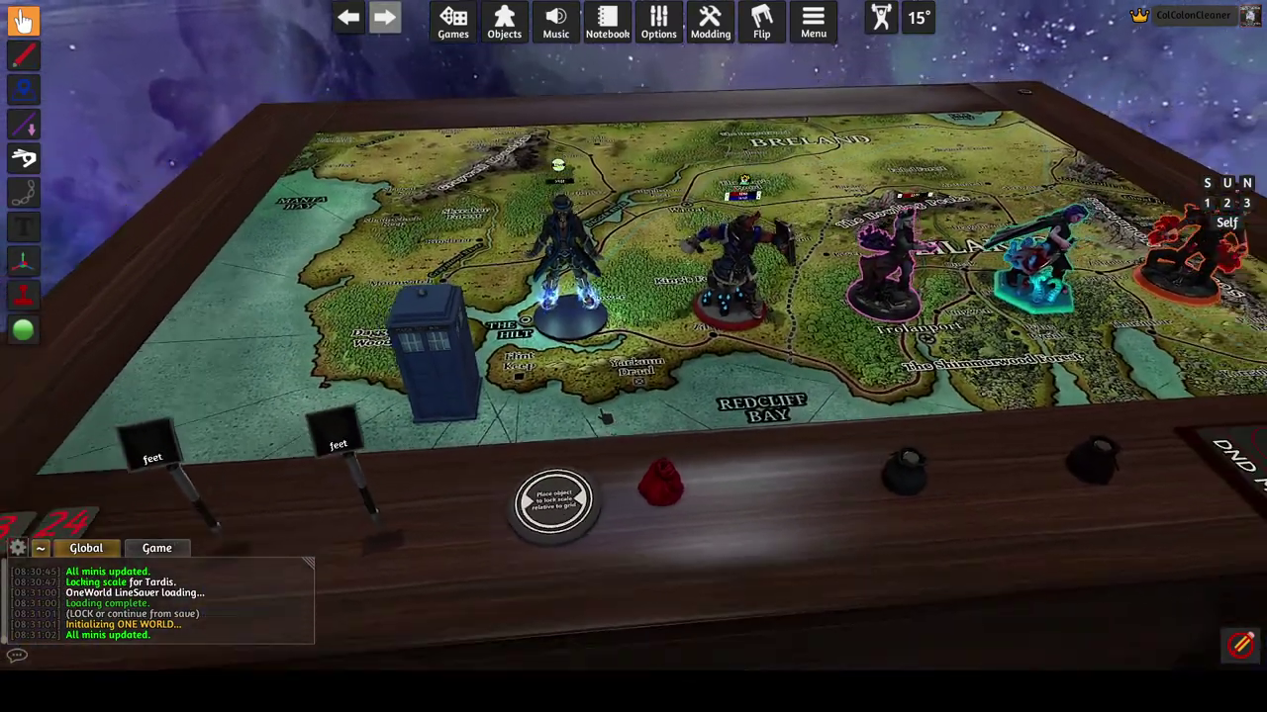
pyautogui.moveTo(339, 426); pyautogui.dragTo(435, 495)
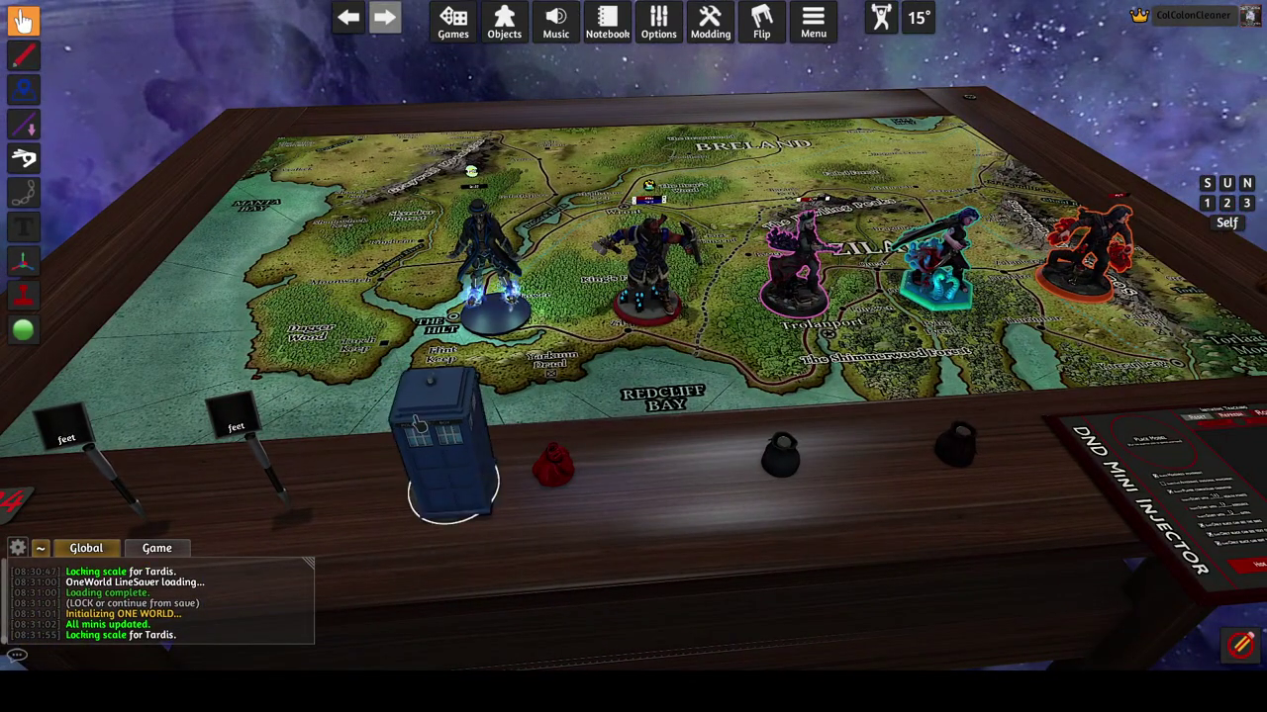
pyautogui.moveTo(417, 423); pyautogui.dragTo(362, 305)
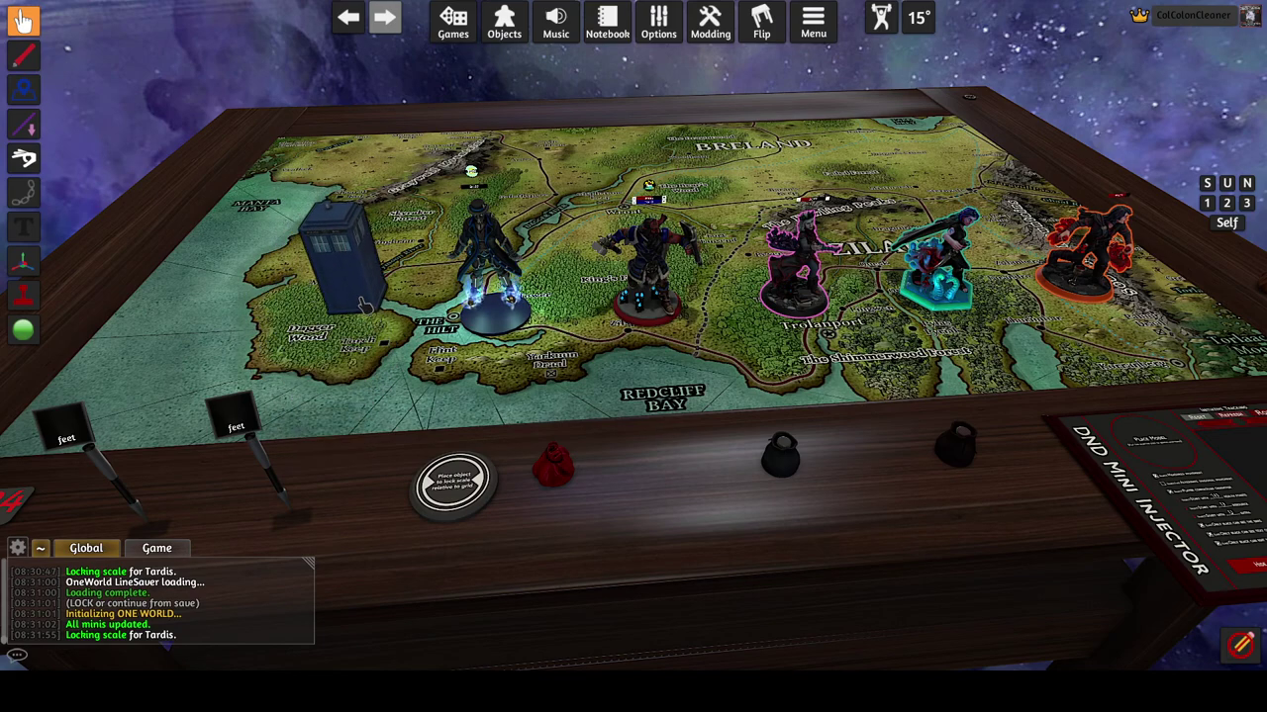
# Set the grid size to 4.00 in both X and Y.
pyautogui.click(665, 30)
pyautogui.click(656, 101)
pyautogui.moveTo(1160, 374); pyautogui.dragTo(1128, 374)
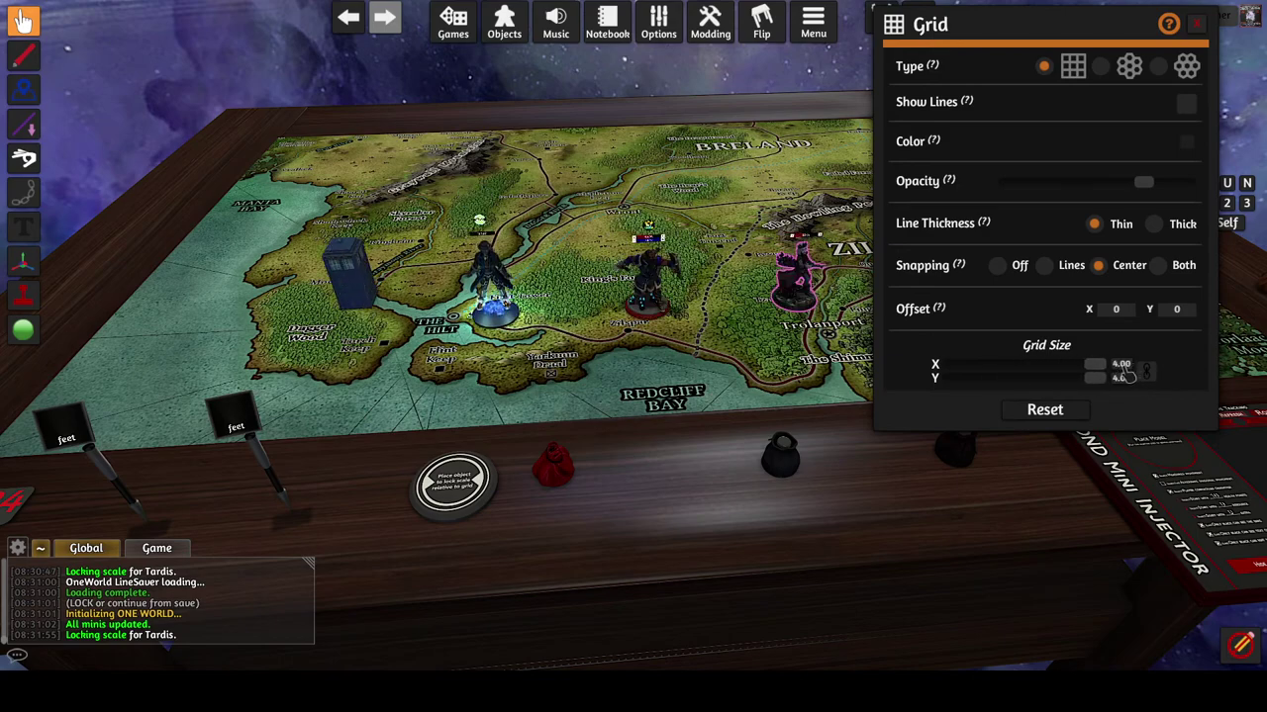
pyautogui.moveTo(1025, 372); pyautogui.dragTo(1024, 373)
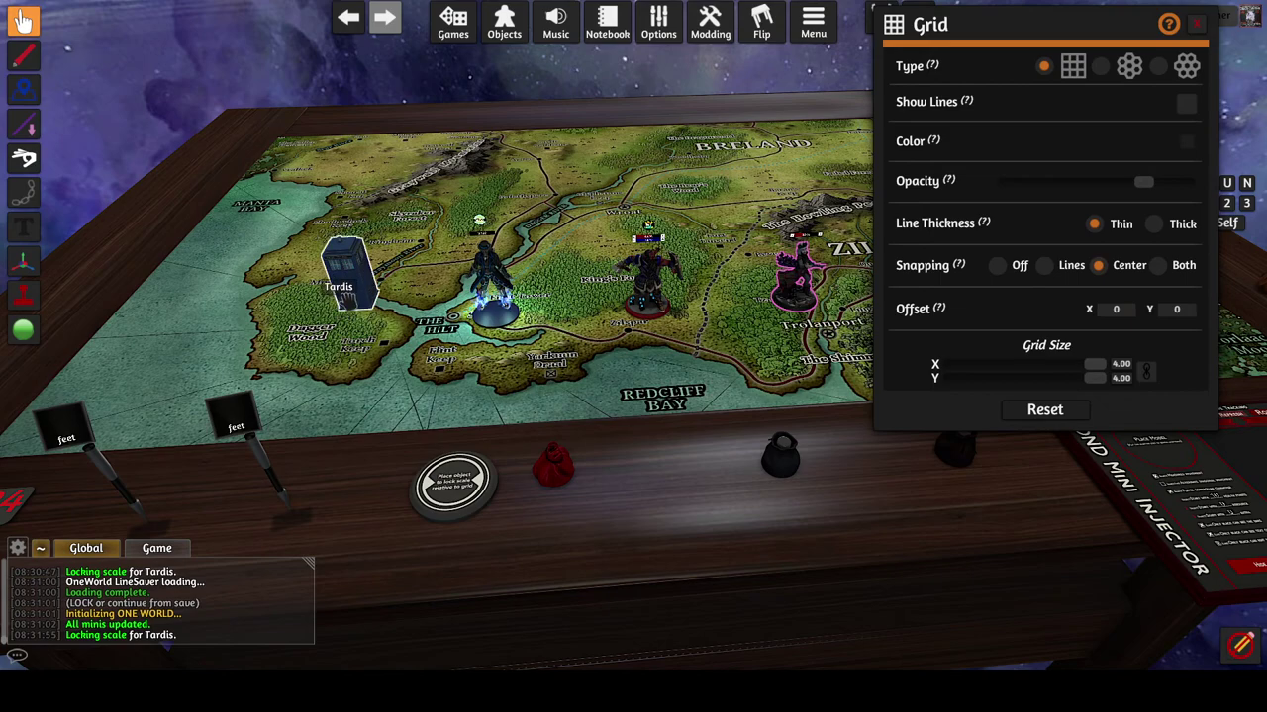
# Remove the Tardis's scale lock with the Auto-Scale Injector and return it to the map near Dagger Wood.
pyautogui.moveTo(346, 297); pyautogui.dragTo(453, 482)
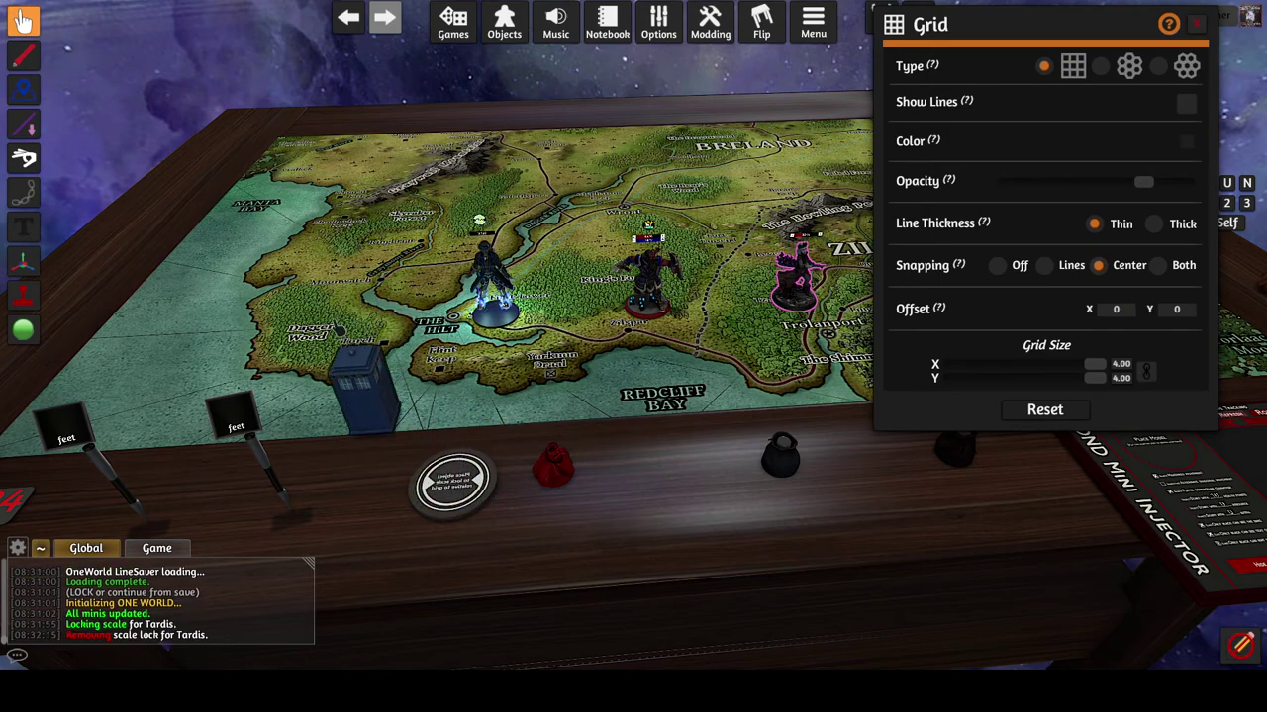
pyautogui.moveTo(366, 388); pyautogui.dragTo(378, 327)
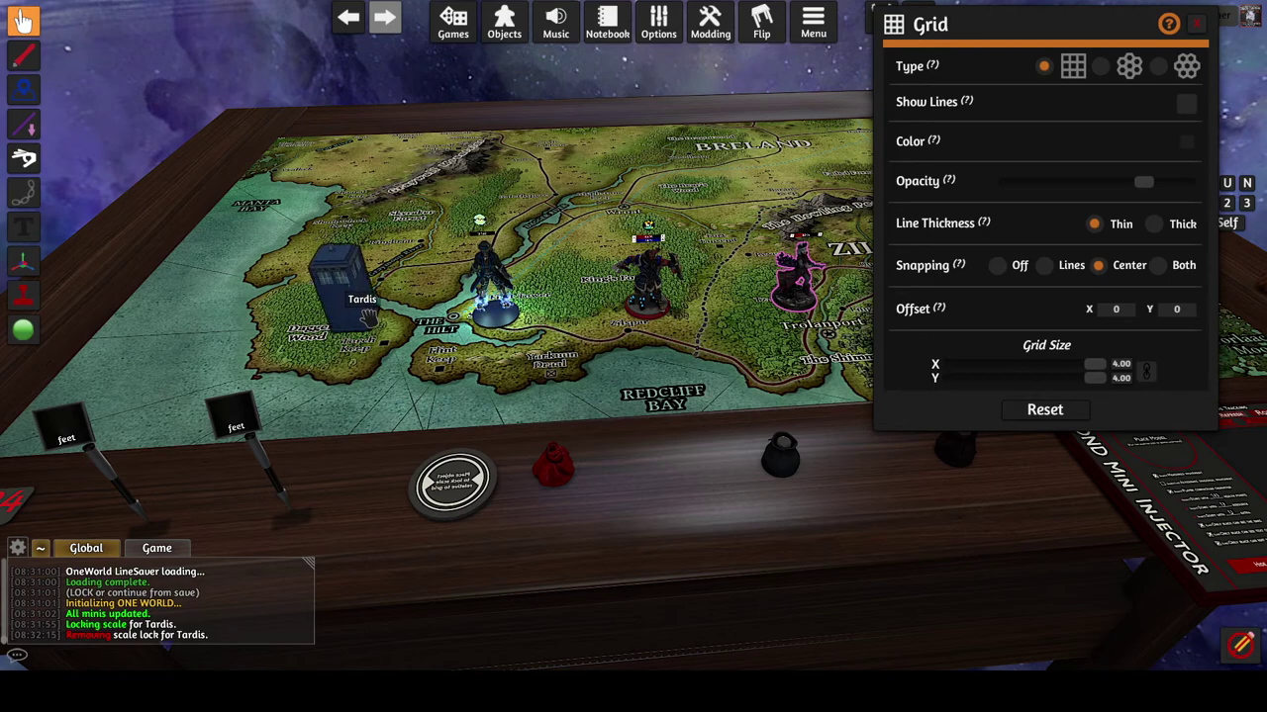
# Enlarge the Tardis on the map and lock its new scale with the Auto-Scale Injector.
pyautogui.moveTo(364, 316); pyautogui.dragTo(315, 292)
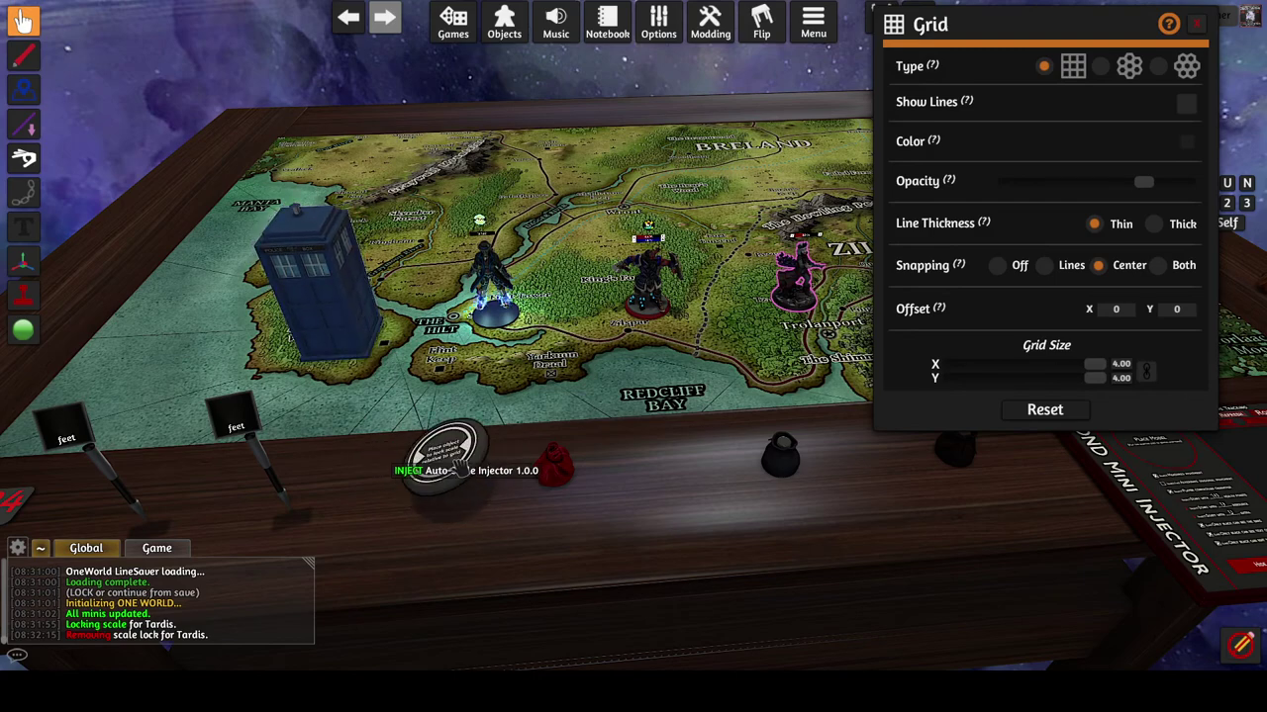
pyautogui.moveTo(317, 297); pyautogui.dragTo(356, 332)
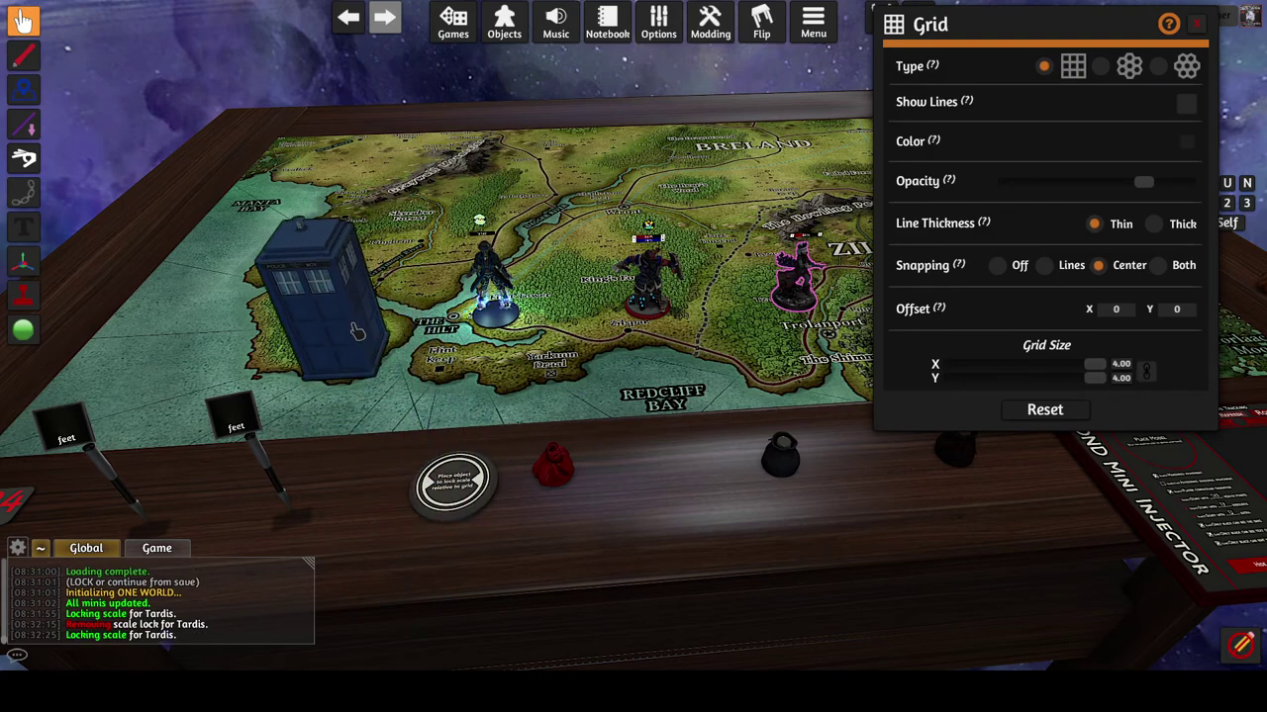
# Set the grid size to 6 in both X and Y and close the grid settings.
pyautogui.moveTo(1091, 372); pyautogui.dragTo(1131, 386)
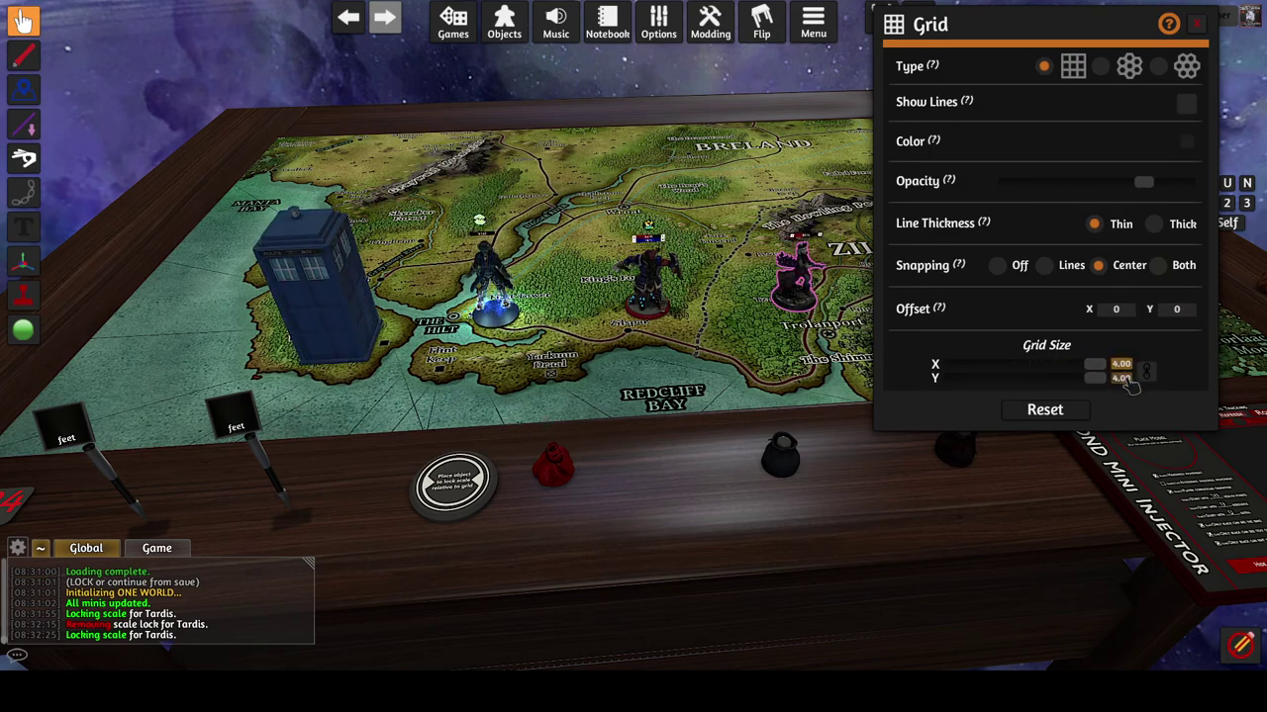
pyautogui.write('6')
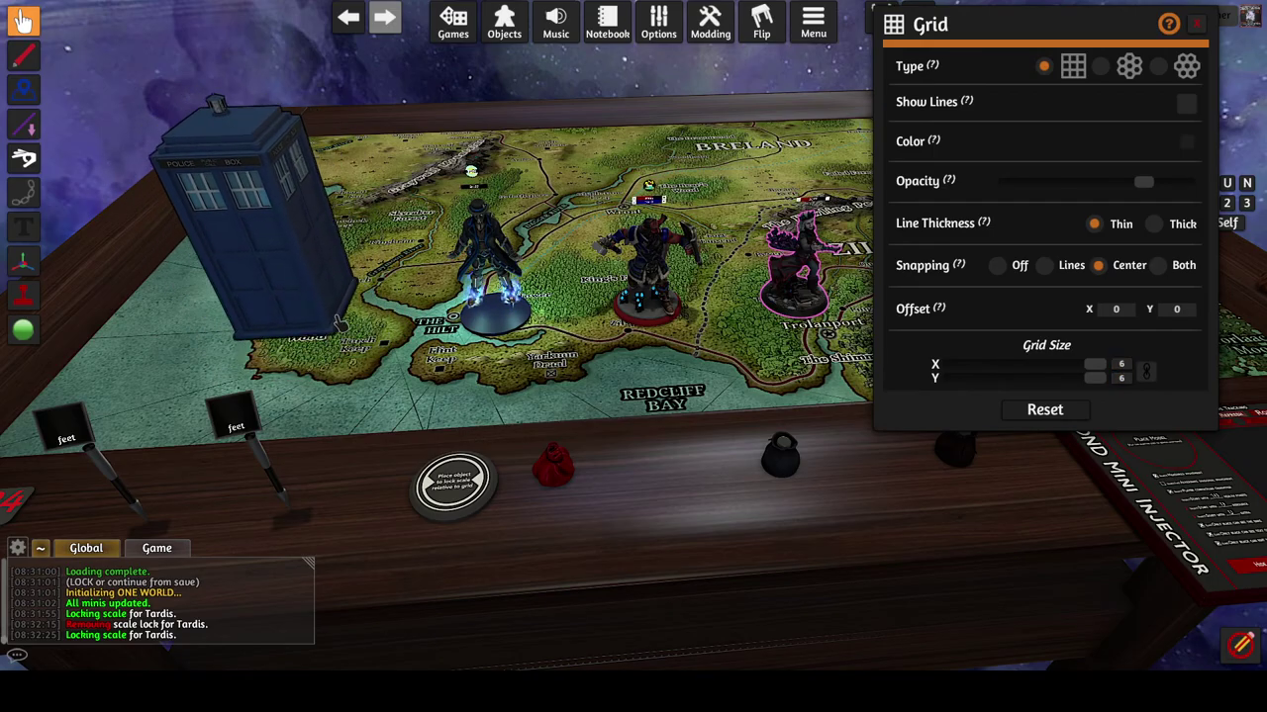
pyautogui.scroll(1, 592, 364)
pyautogui.scroll(-2, 592, 365)
pyautogui.scroll(2, 369, 217)
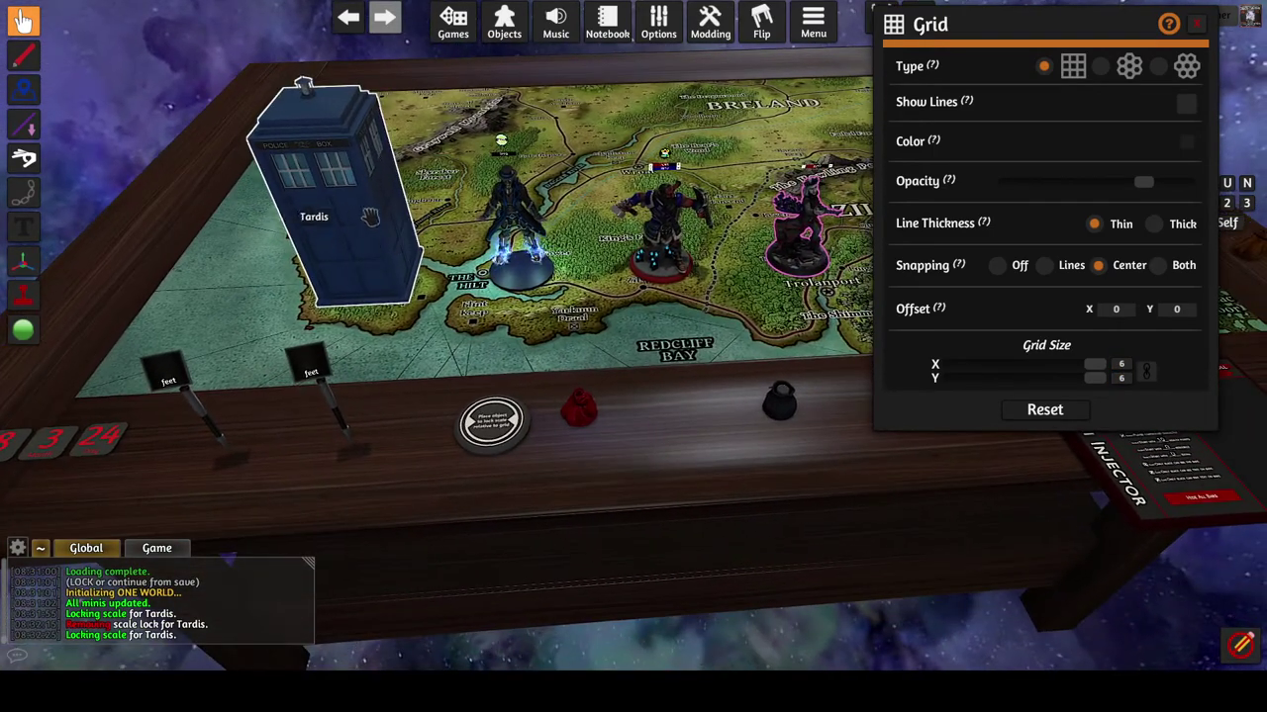
pyautogui.scroll(-2, 661, 339)
pyautogui.scroll(3, 316, 459)
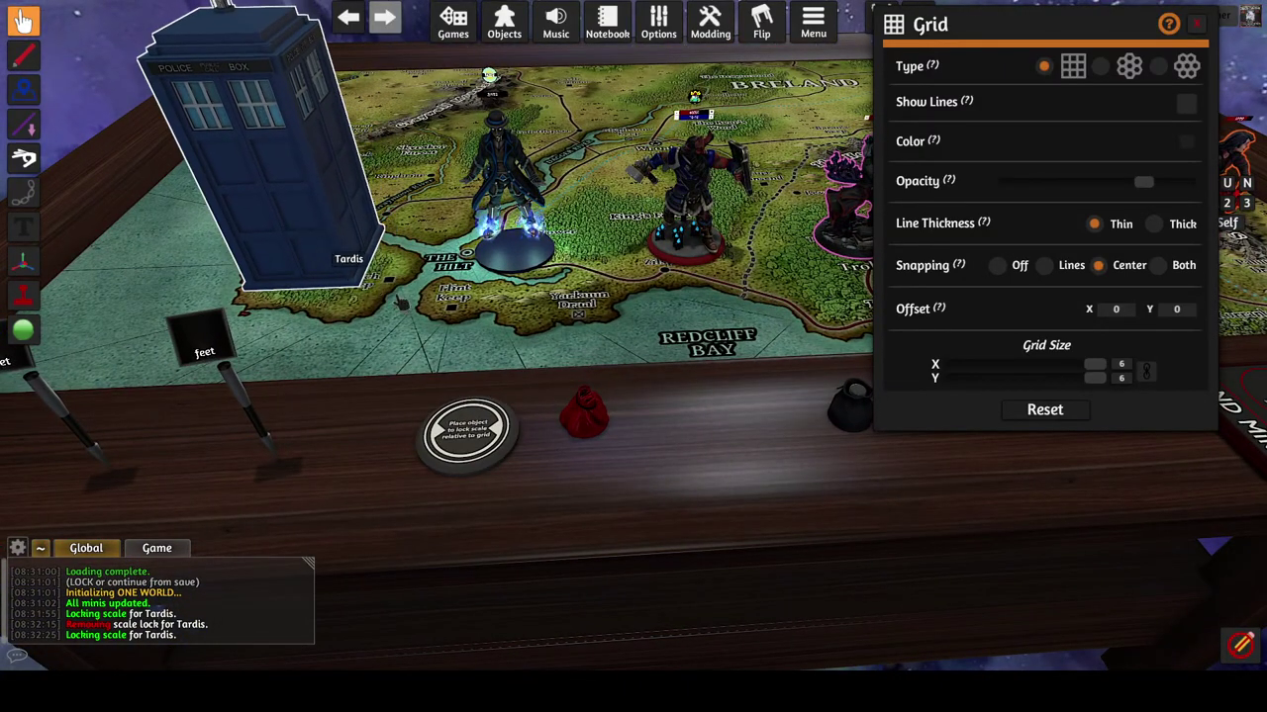
pyautogui.scroll(2, 312, 246)
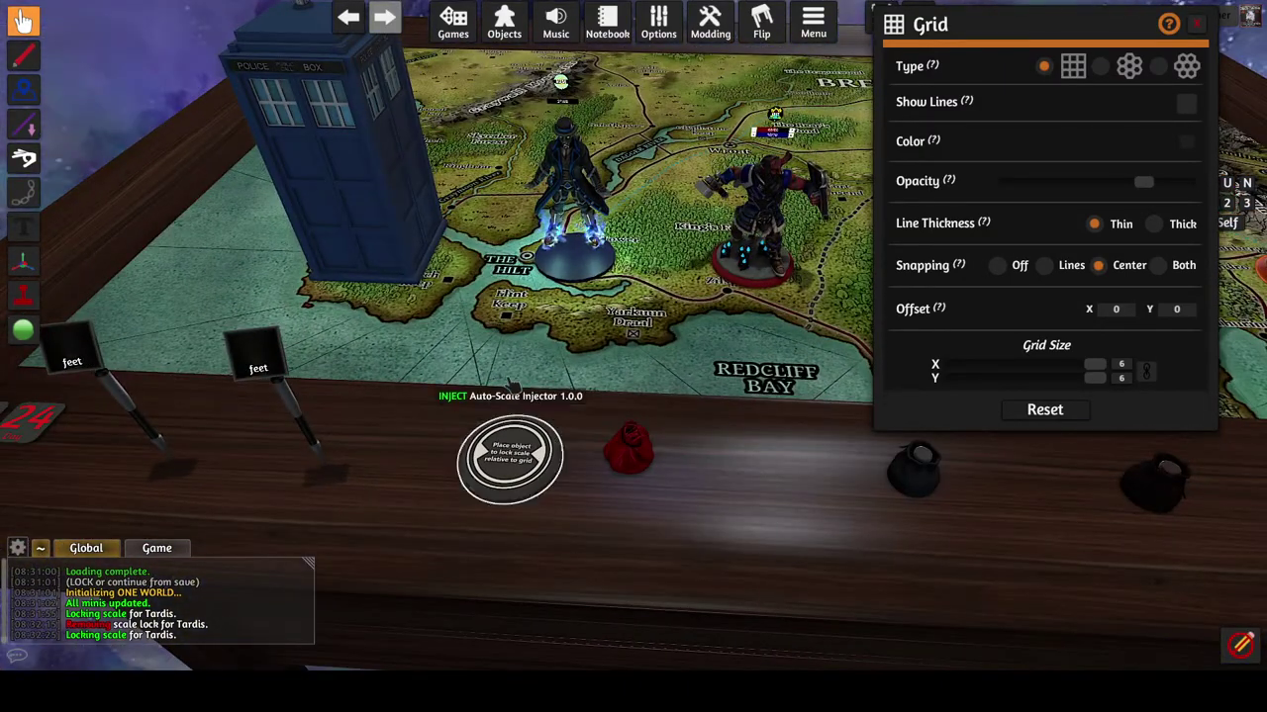
pyautogui.scroll(2, 465, 391)
pyautogui.click(1197, 22)
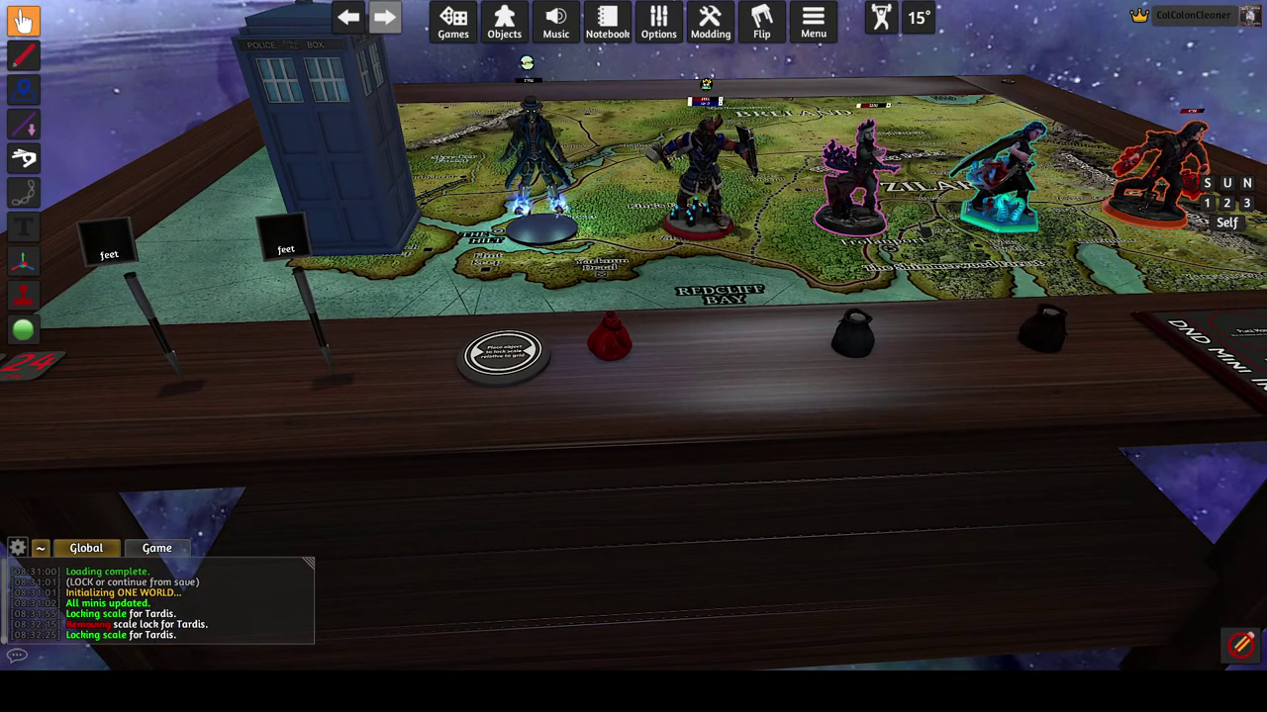
# Switch the table to the WhiteCarpet 2 map and build its zone objects.
pyautogui.scroll(-3, 989, 248)
pyautogui.scroll(3, 839, 305)
pyautogui.scroll(3, 839, 305)
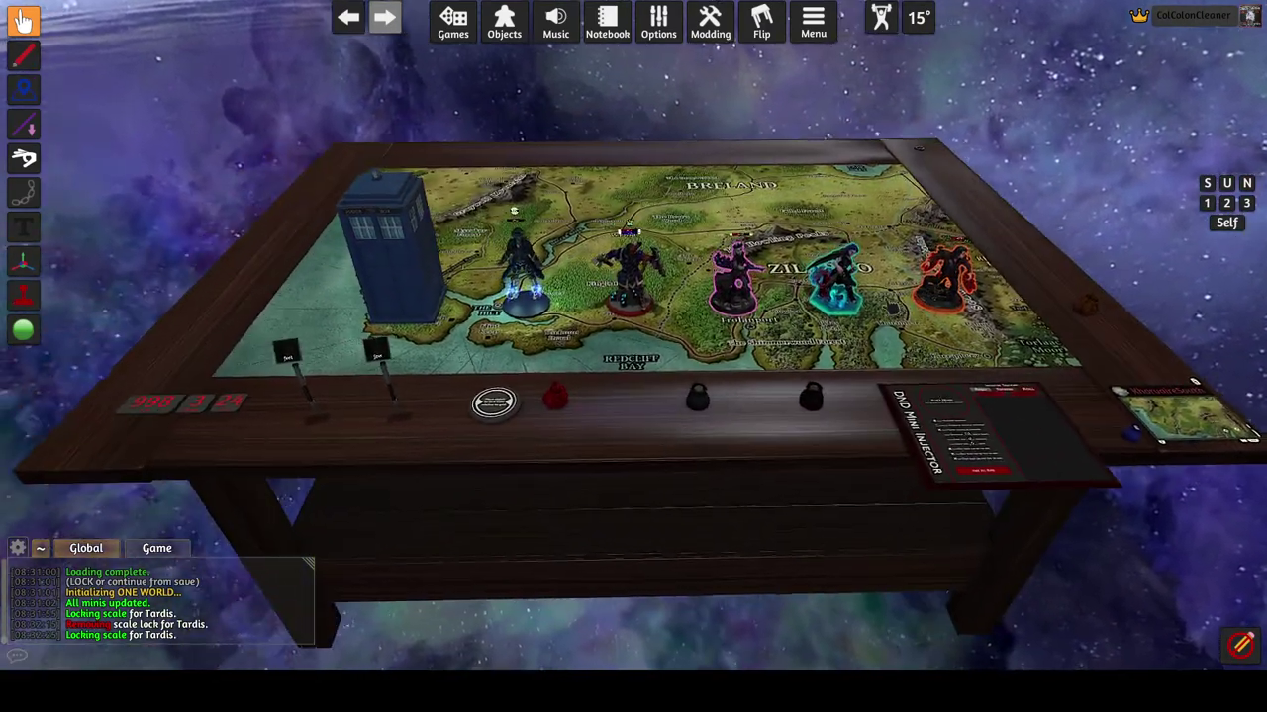
pyautogui.scroll(3, 680, 338)
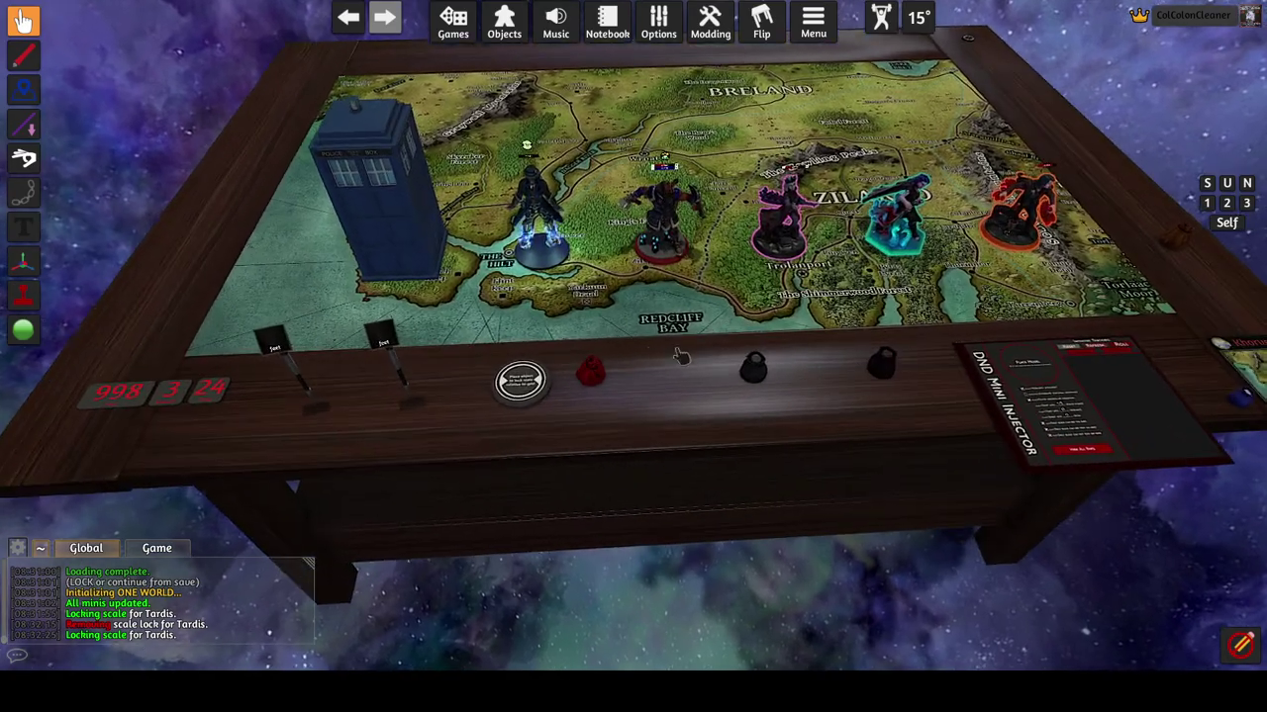
pyautogui.scroll(-5, 681, 338)
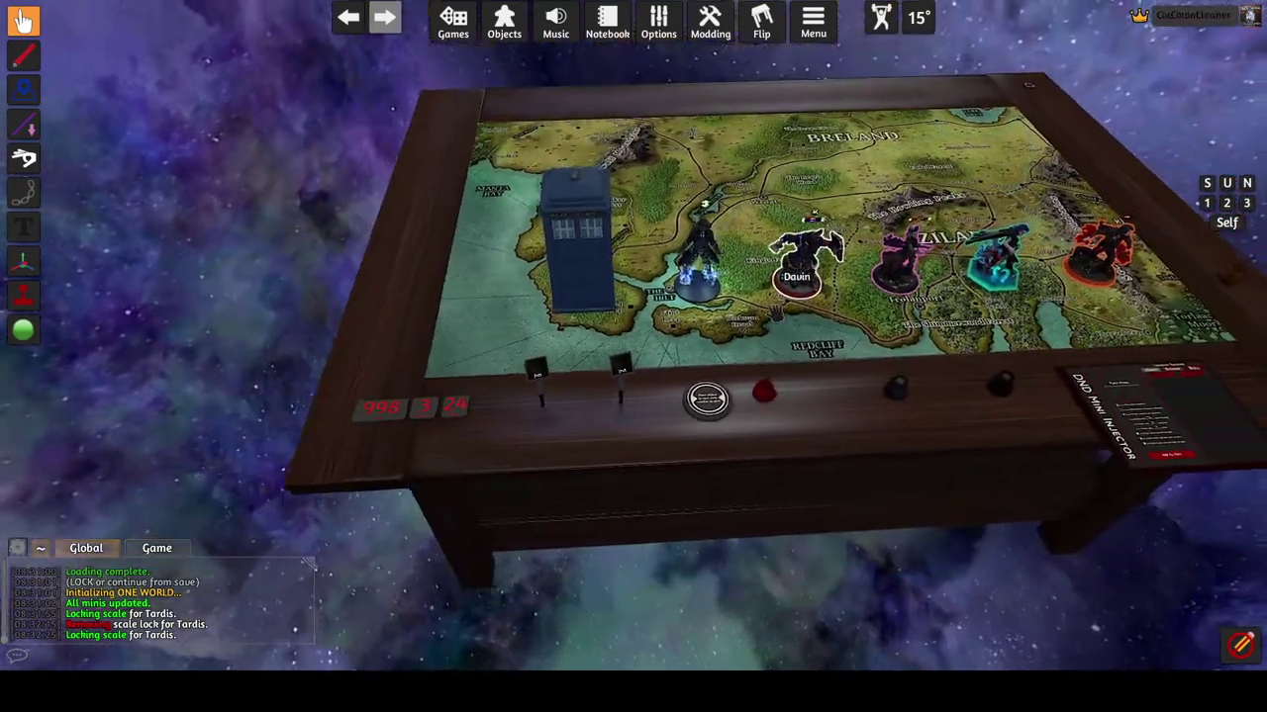
pyautogui.scroll(2, 680, 338)
pyautogui.press('d')
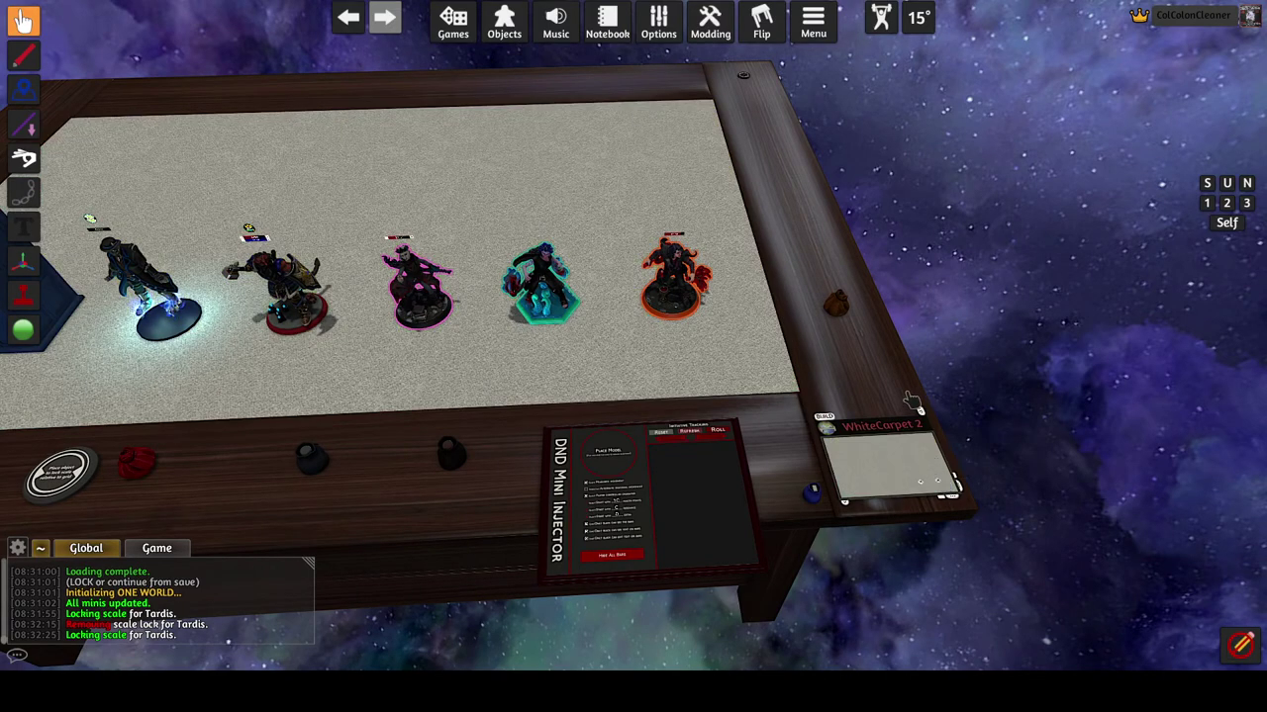
pyautogui.click(821, 416)
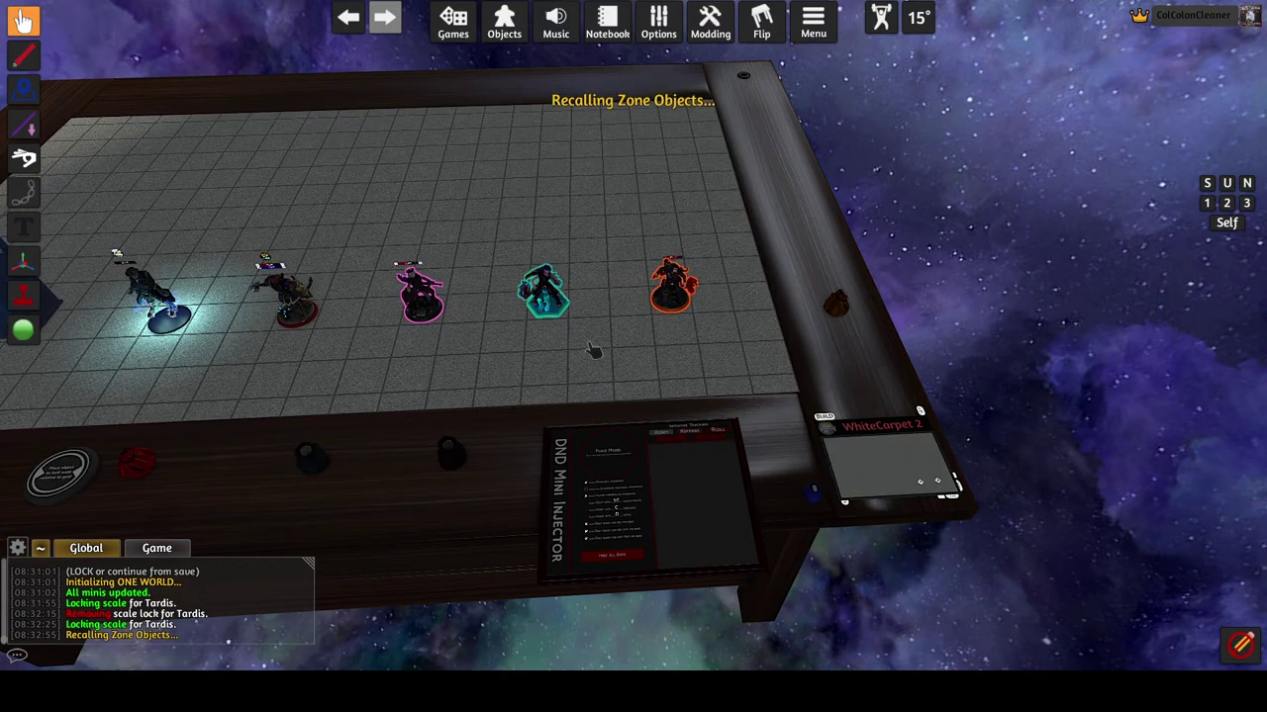
# Place the two measurement markers on the WhiteCarpet 2 grid about 25 feet apart.
pyautogui.press('a')
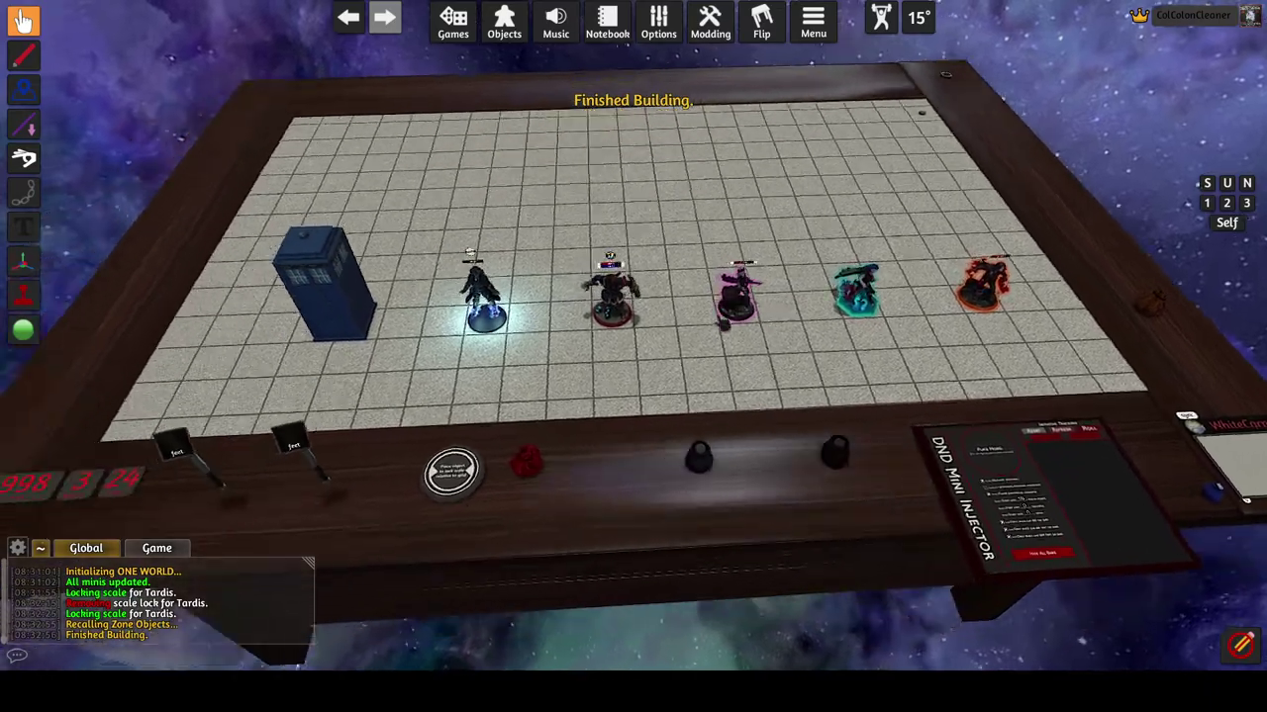
pyautogui.press('a')
pyautogui.moveTo(341, 506); pyautogui.dragTo(485, 340)
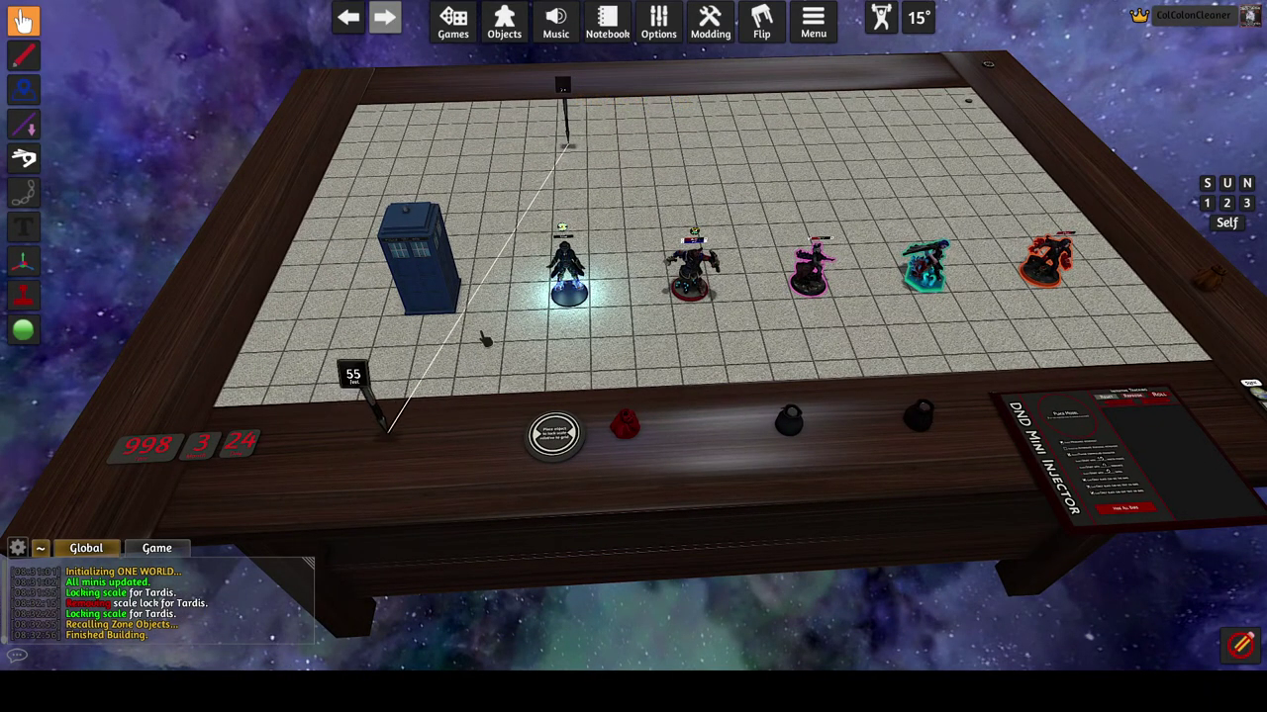
pyautogui.scroll(5, 614, 139)
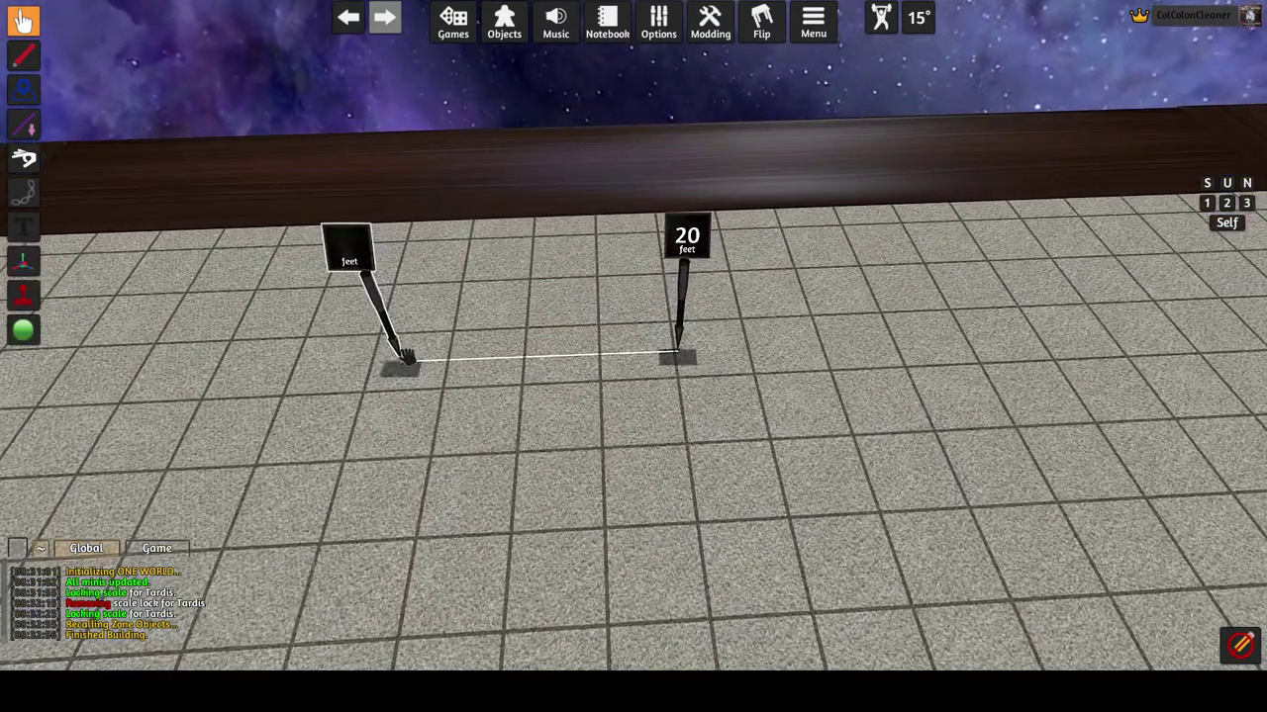
pyautogui.moveTo(678, 348); pyautogui.dragTo(783, 347)
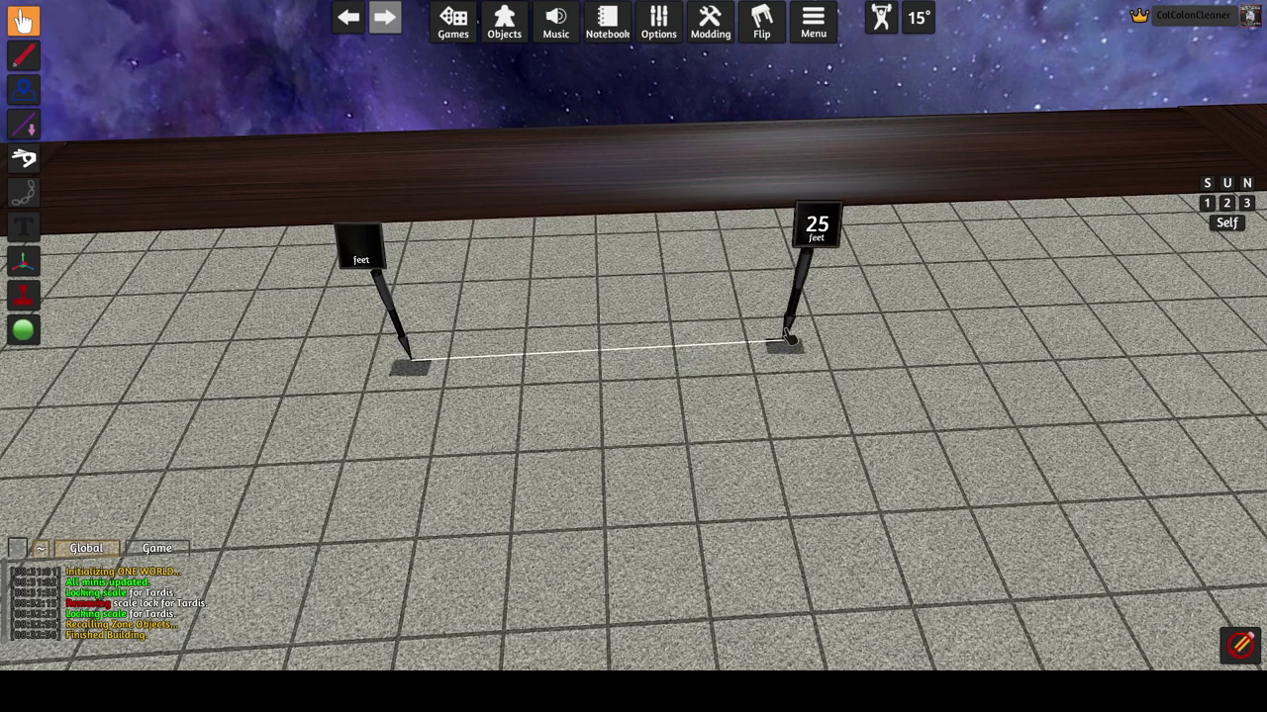
# Turn on calibration for the measurement tool and calibrate the span between the markers to 25 feet.
pyautogui.rightClick(792, 336)
pyautogui.click(831, 343)
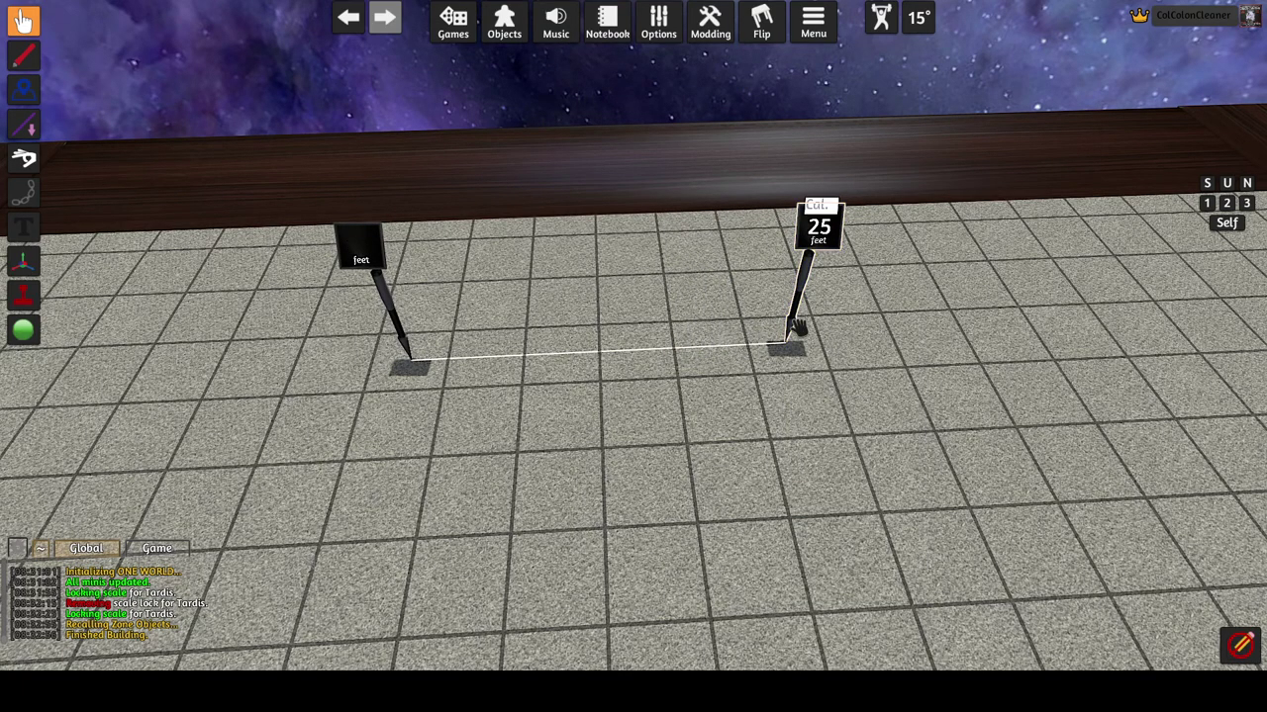
pyautogui.rightClick(797, 331)
pyautogui.click(414, 362)
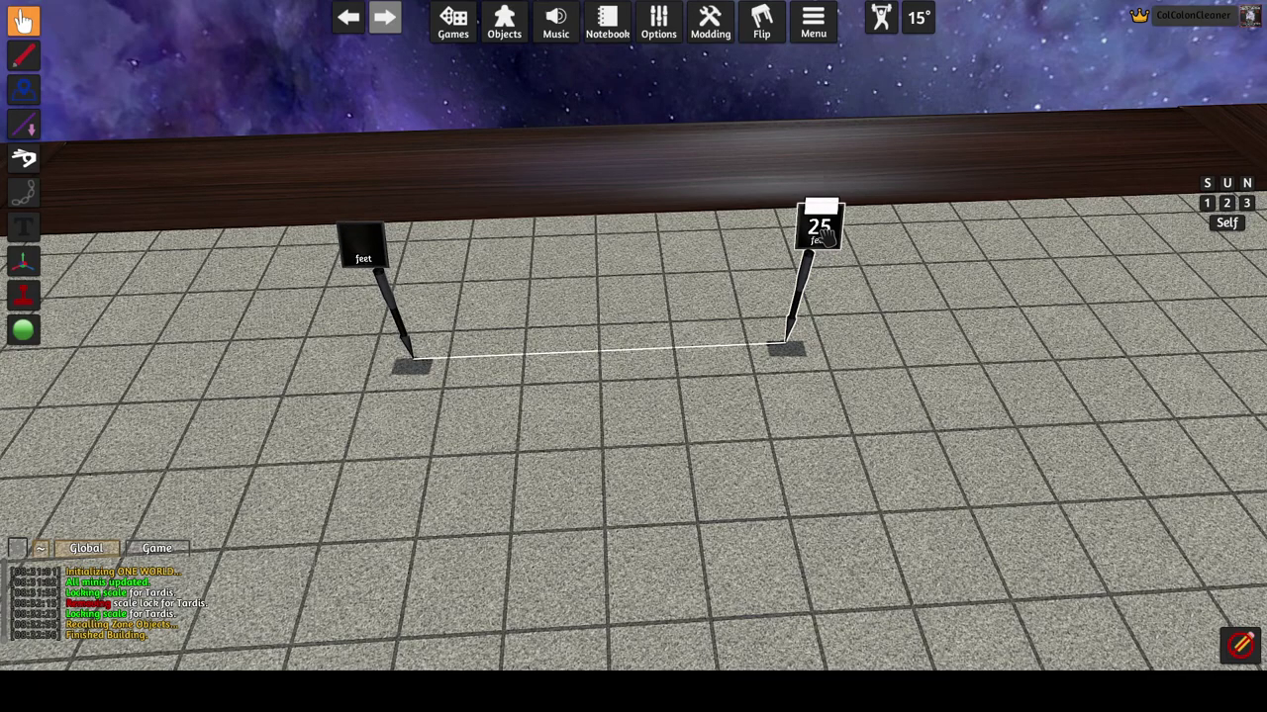
pyautogui.write('5')
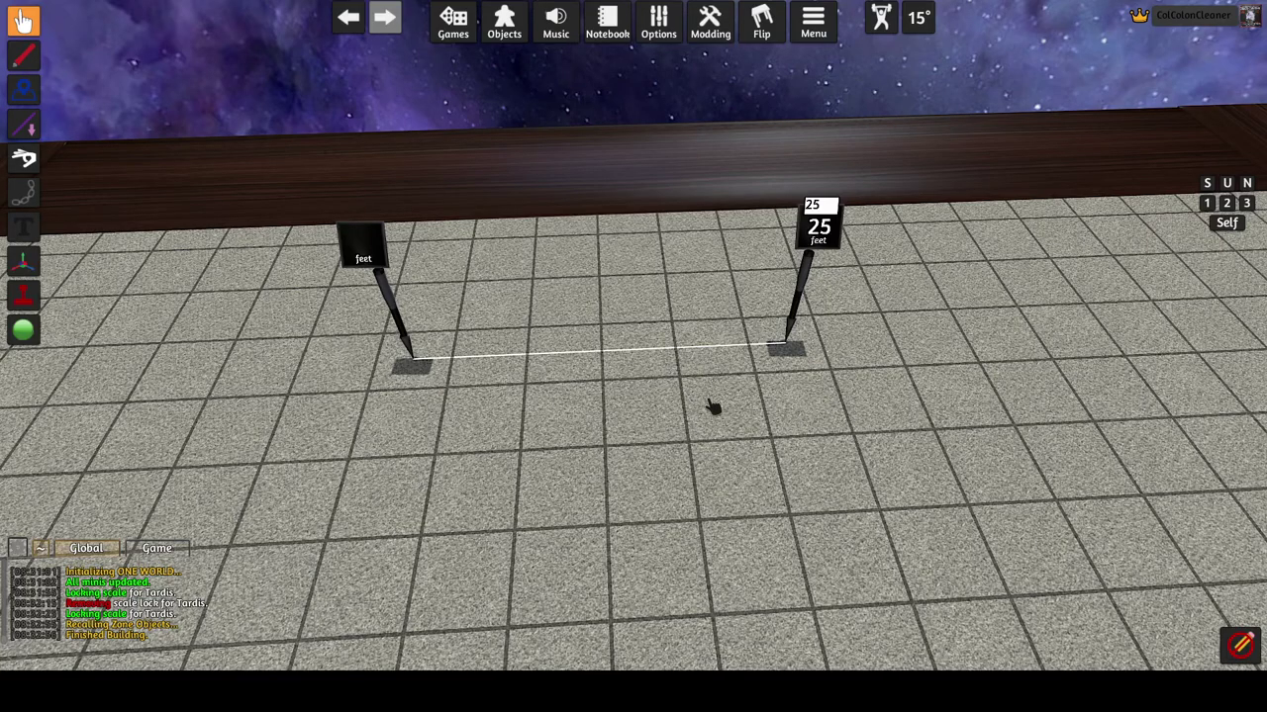
pyautogui.press('d')
pyautogui.press('d')
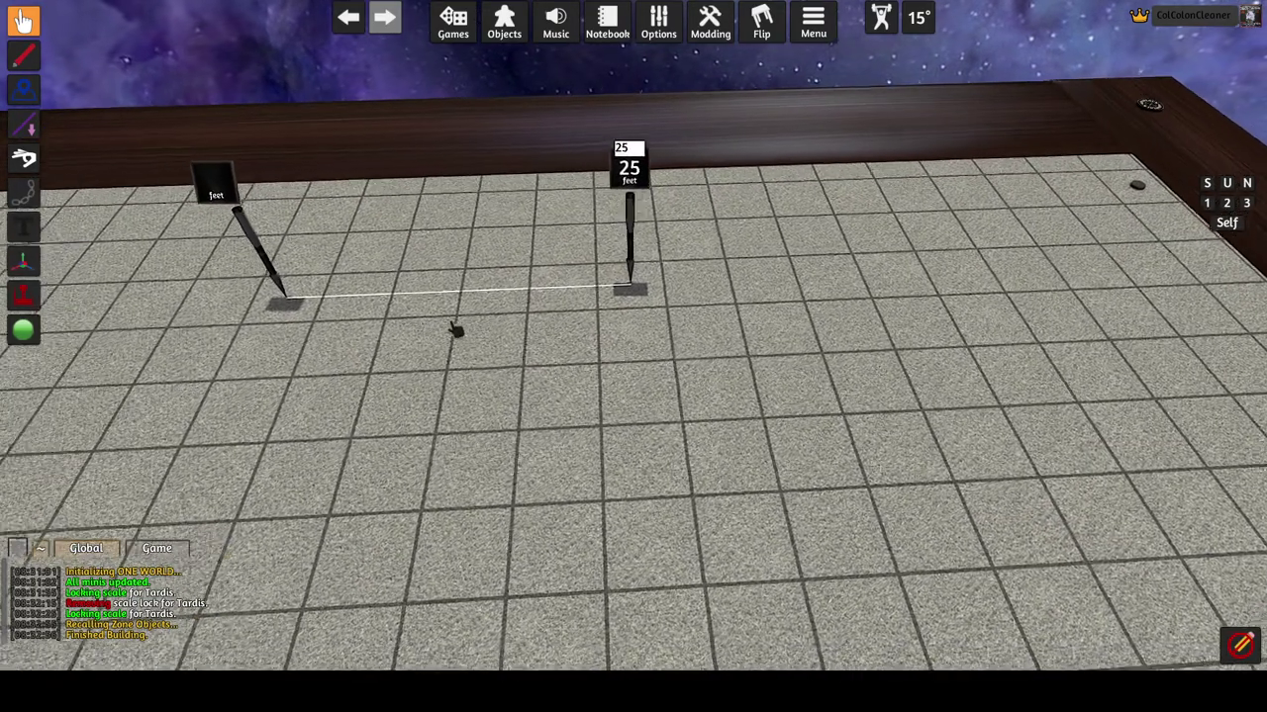
# Move the measurement markers farther apart along the grid and set their calibration value to 40 feet.
pyautogui.press('a')
pyautogui.click(435, 318)
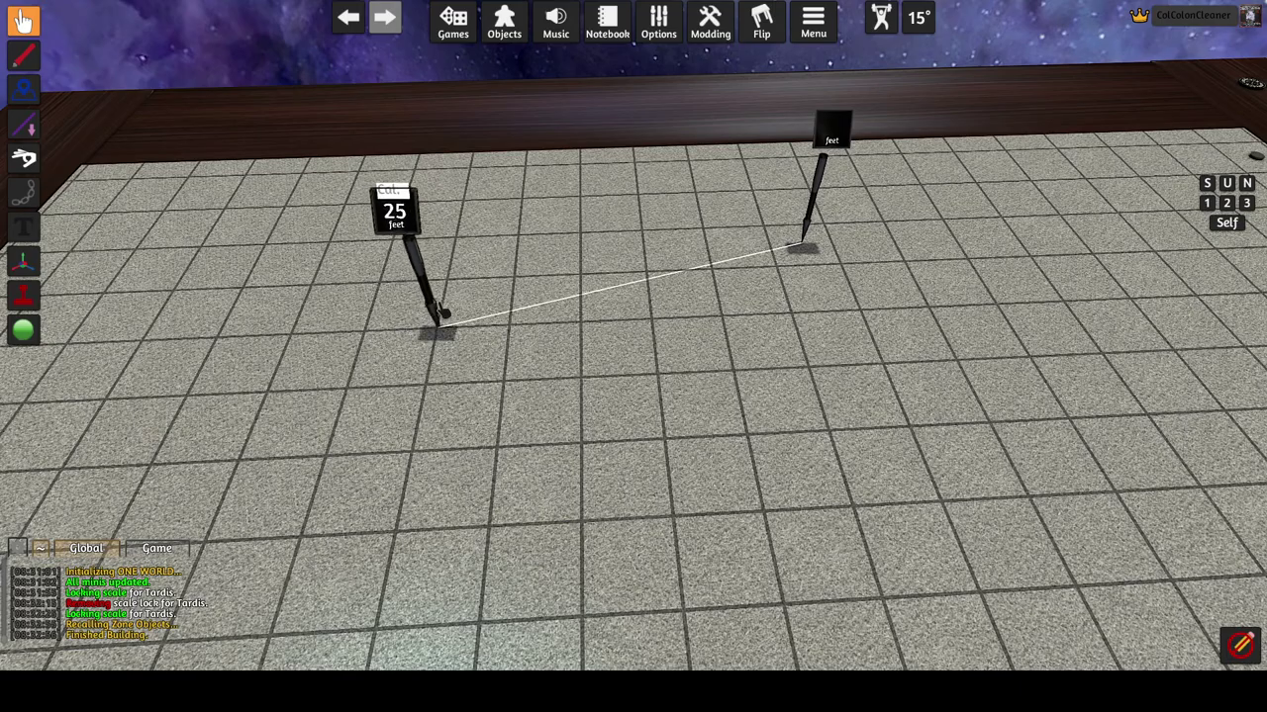
pyautogui.moveTo(794, 246); pyautogui.dragTo(936, 303)
pyautogui.rightClick(936, 302)
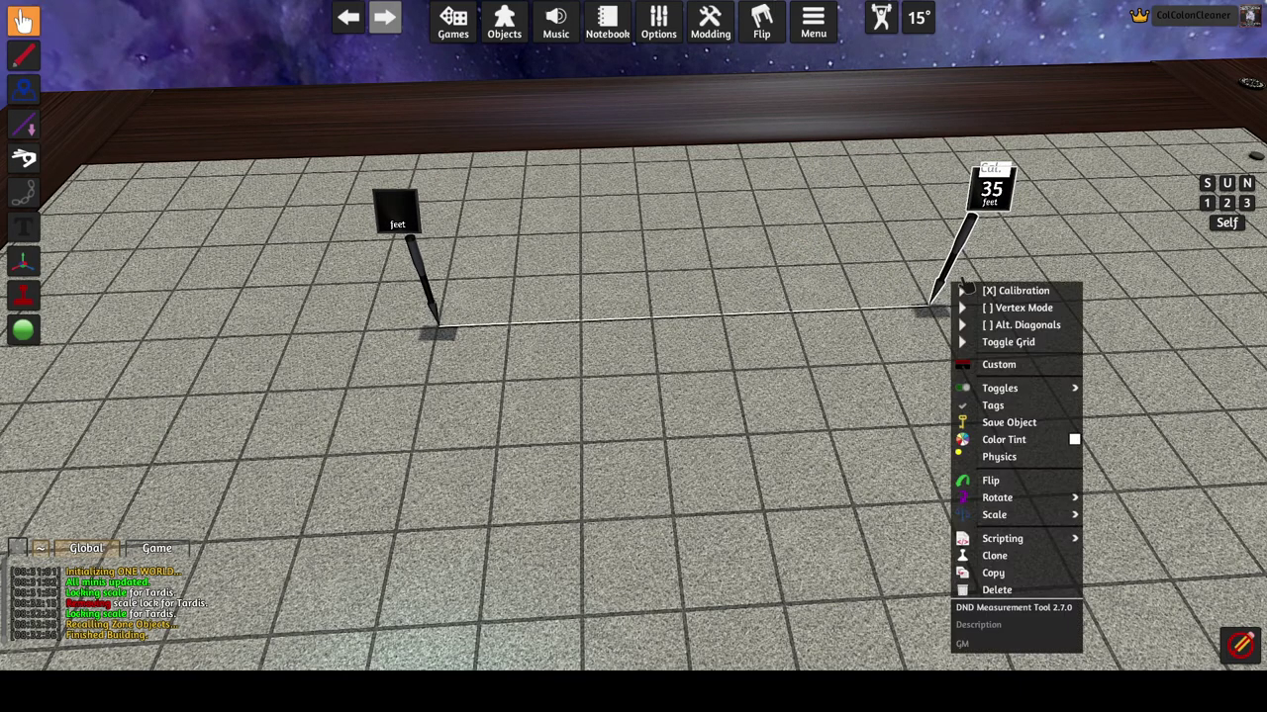
pyautogui.press('d')
pyautogui.click(869, 348)
pyautogui.press('a')
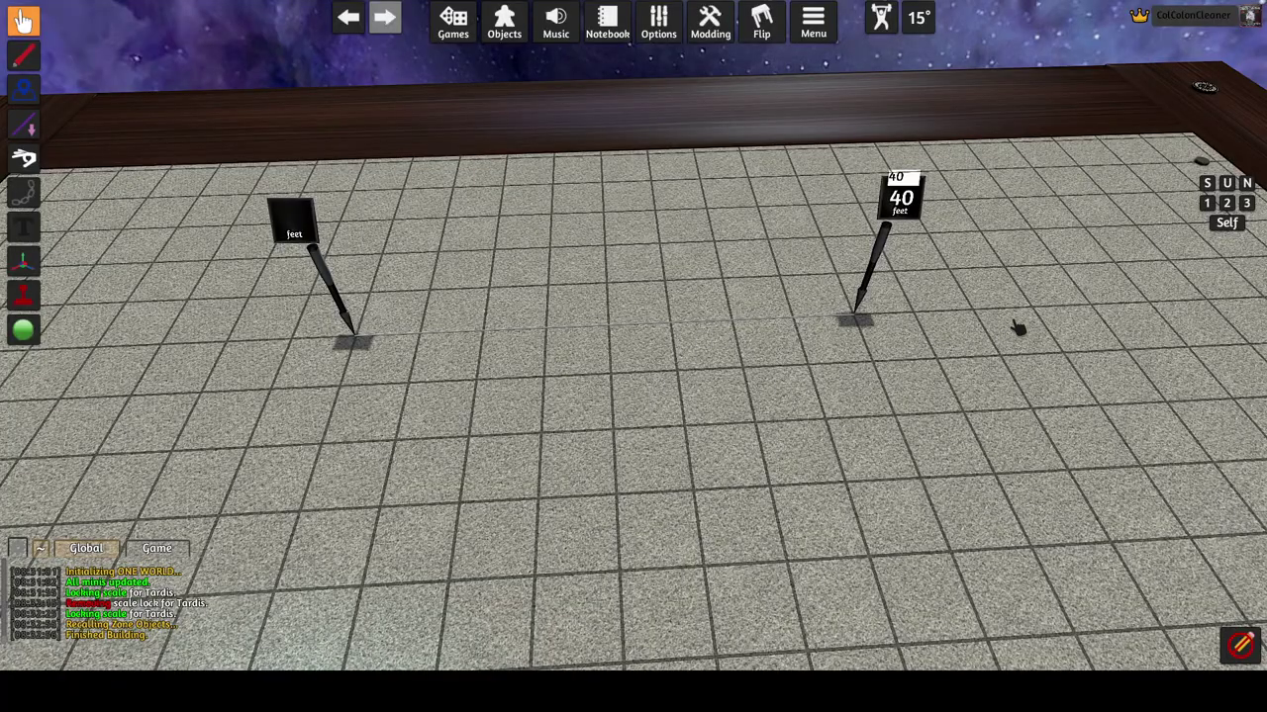
# Switch the table to the NightTrain map and build its zone objects.
pyautogui.scroll(-5, 1019, 326)
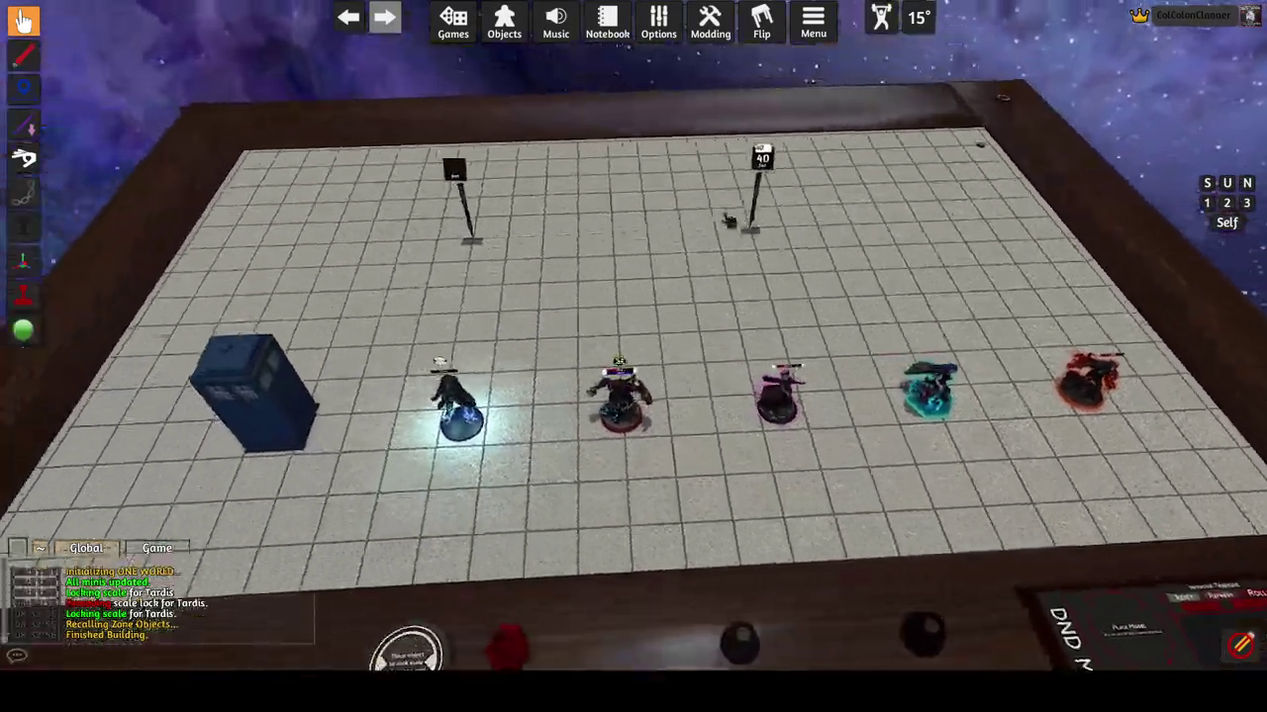
pyautogui.scroll(5, 728, 220)
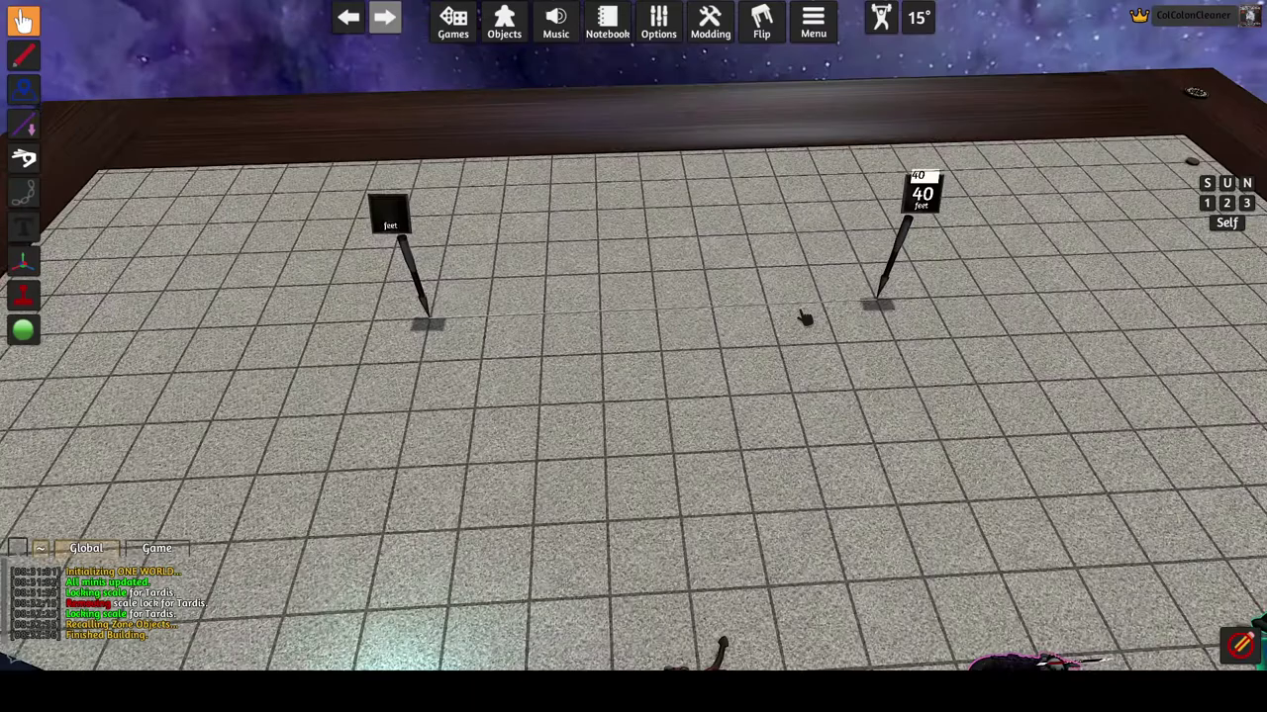
pyautogui.scroll(-5, 803, 317)
pyautogui.scroll(2, 867, 483)
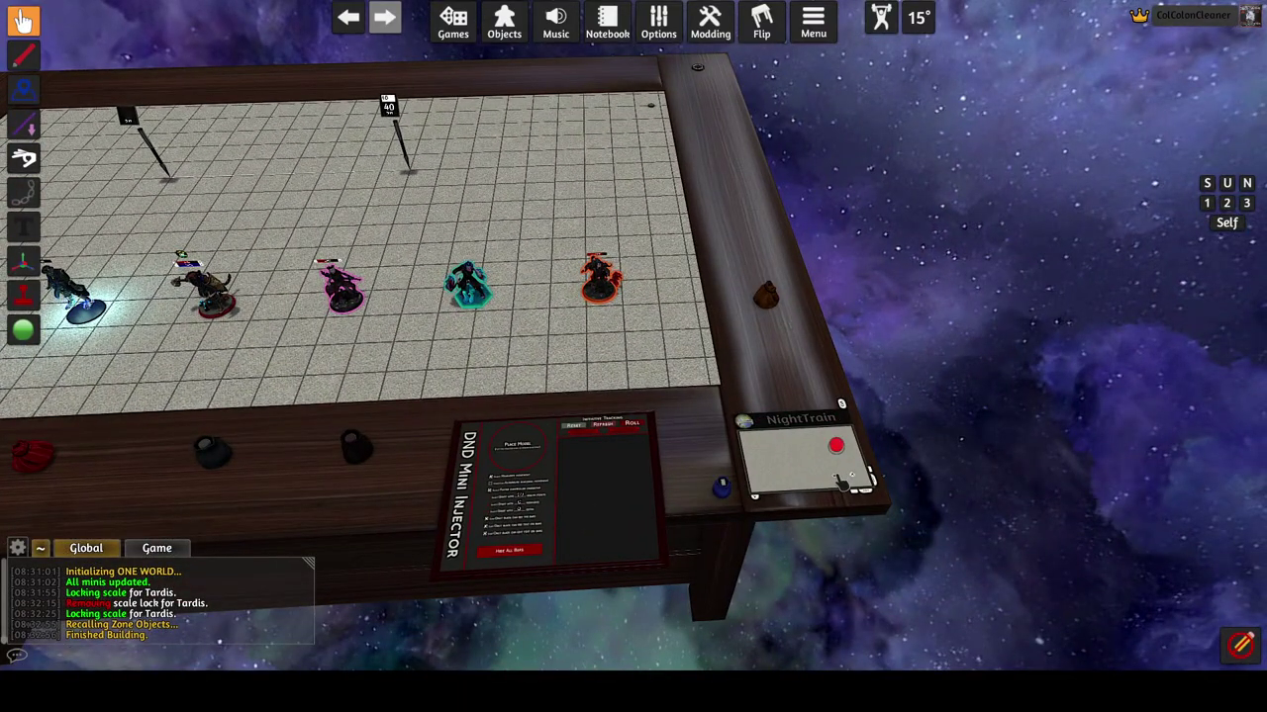
pyautogui.scroll(3, 634, 337)
pyautogui.scroll(-2, 634, 336)
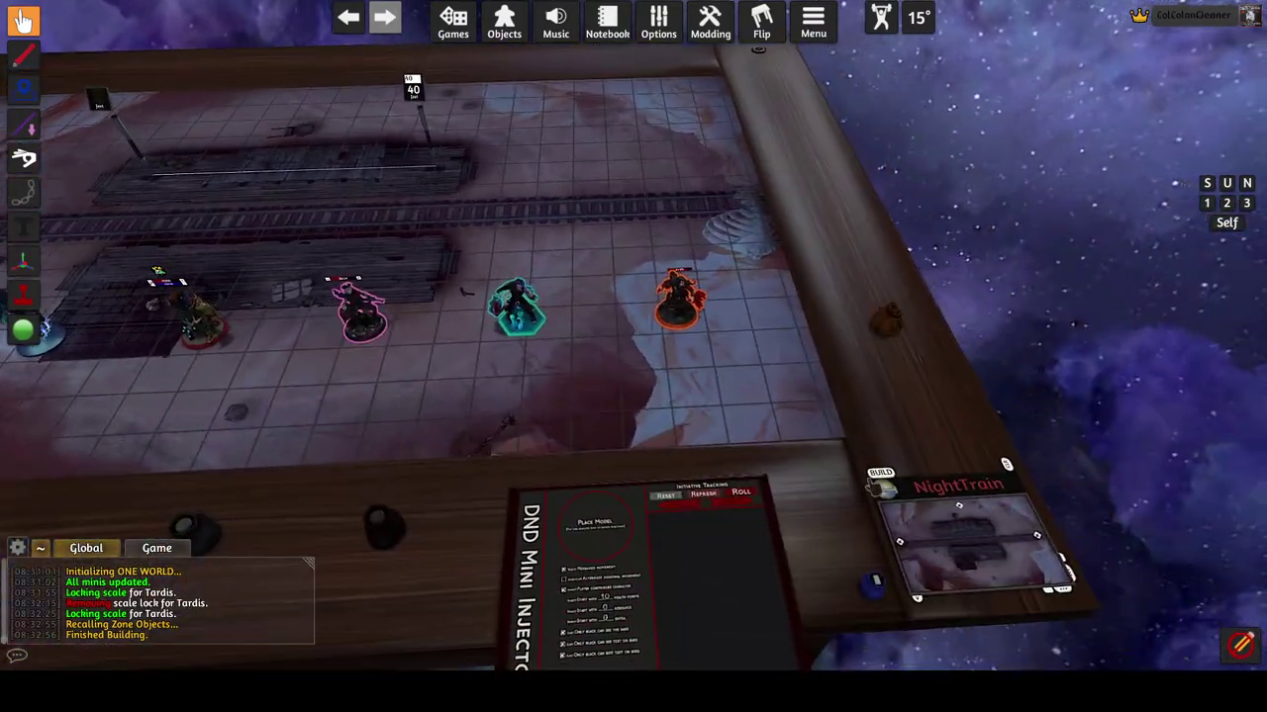
# Measure along the upper station platform and near the cart above it, with the markers in Vertex Mode.
pyautogui.scroll(5, 870, 516)
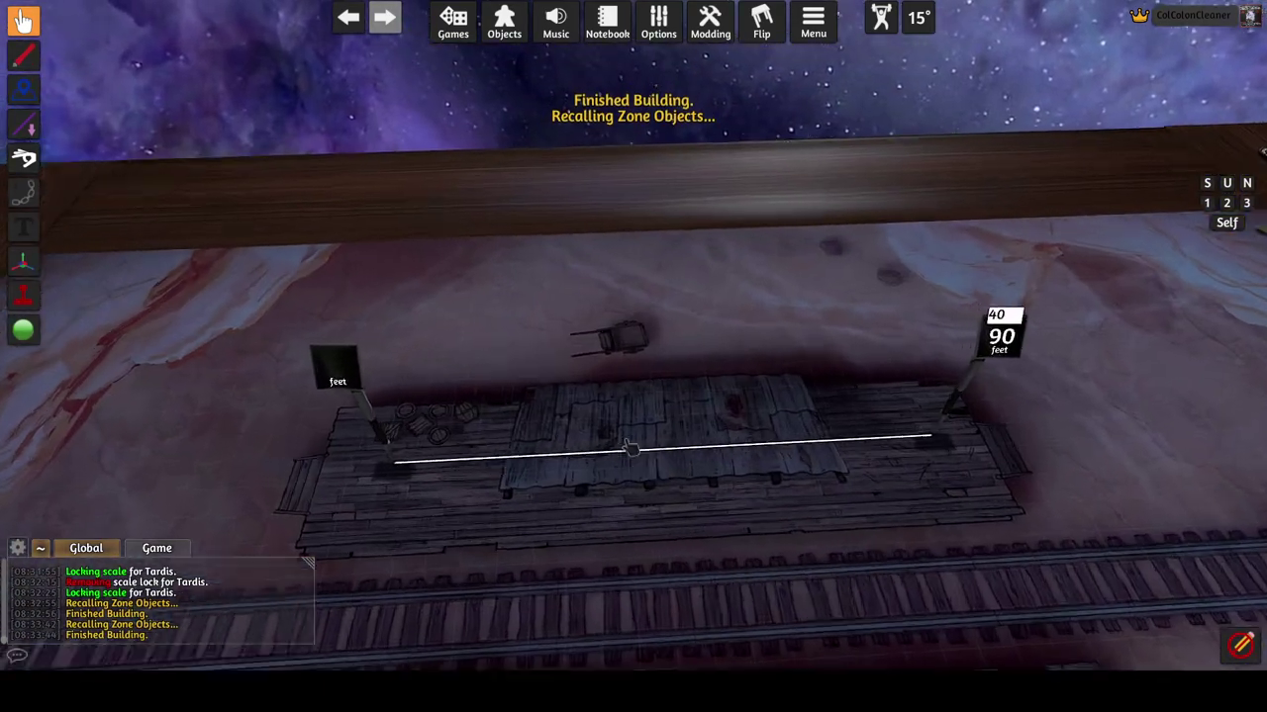
pyautogui.scroll(3, 374, 465)
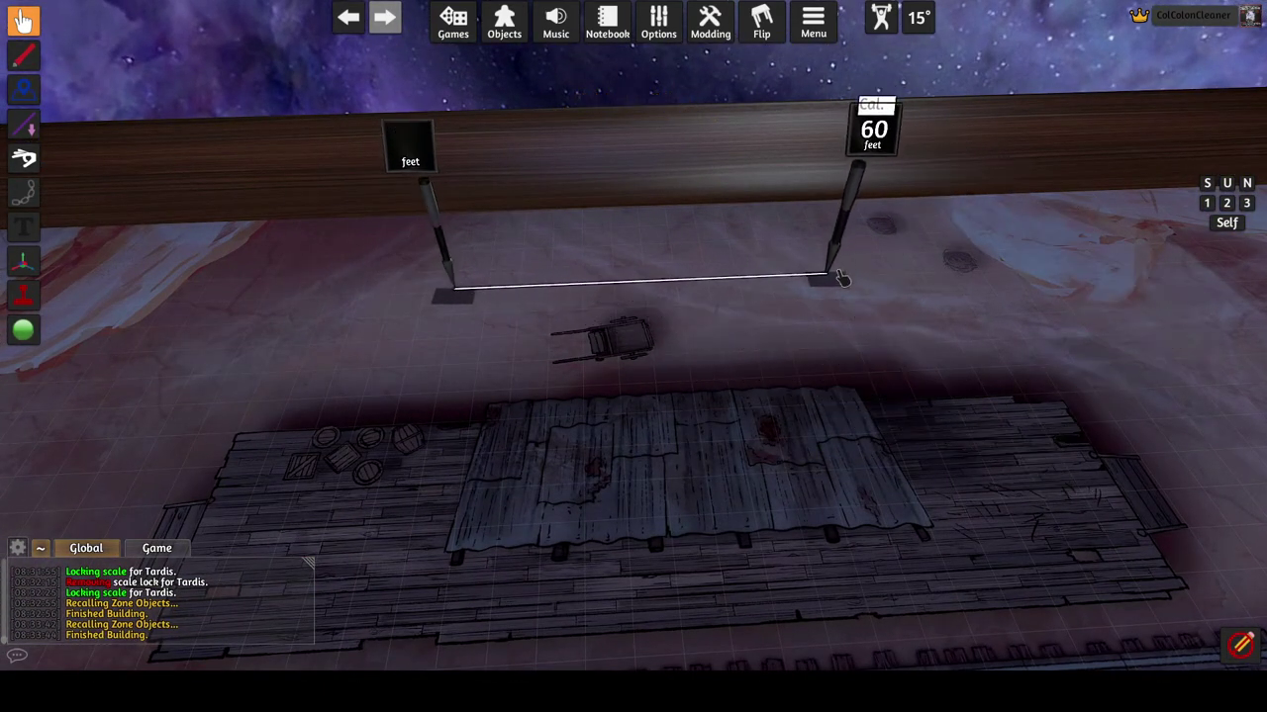
pyautogui.scroll(5, 844, 278)
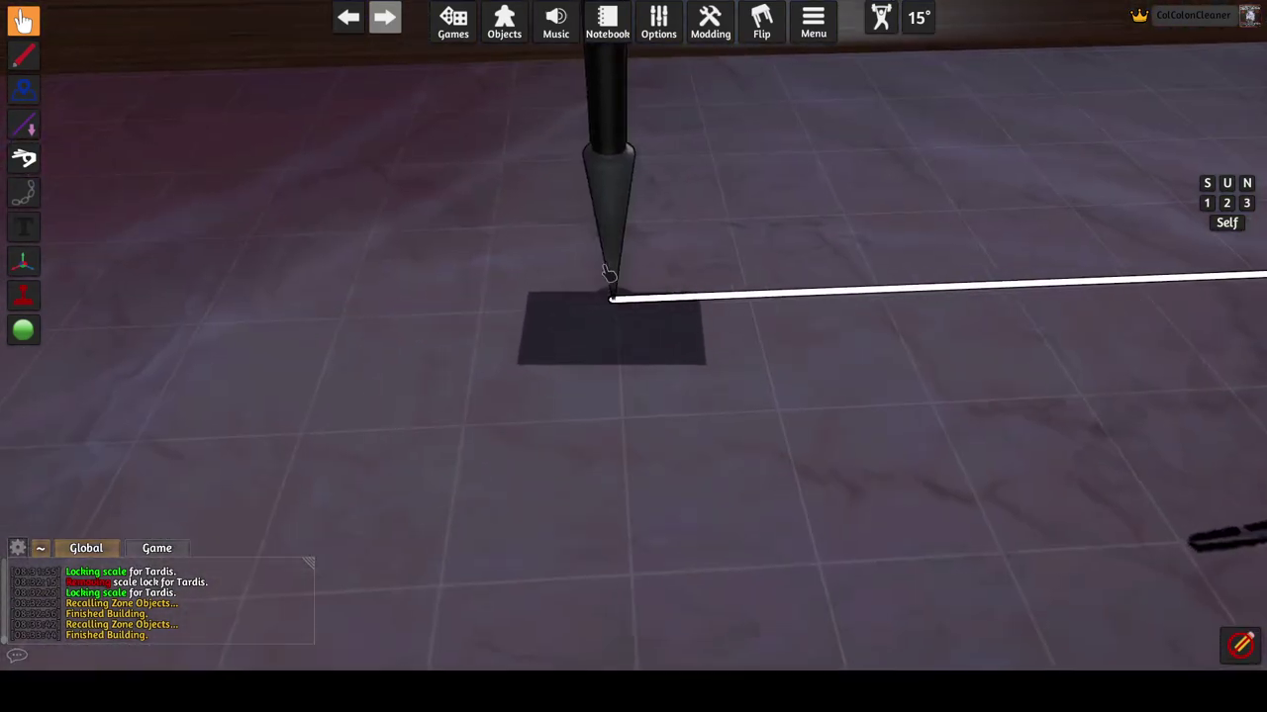
pyautogui.press('d')
pyautogui.press('a')
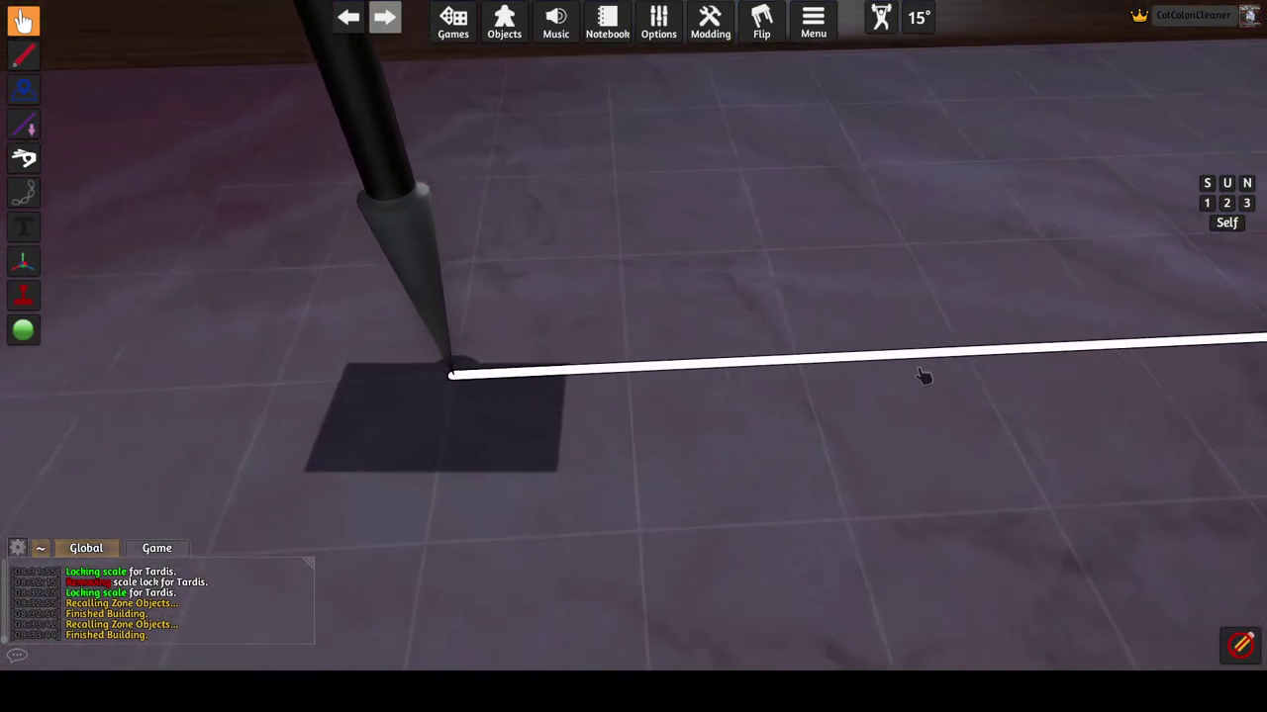
pyautogui.scroll(-10, 800, 371)
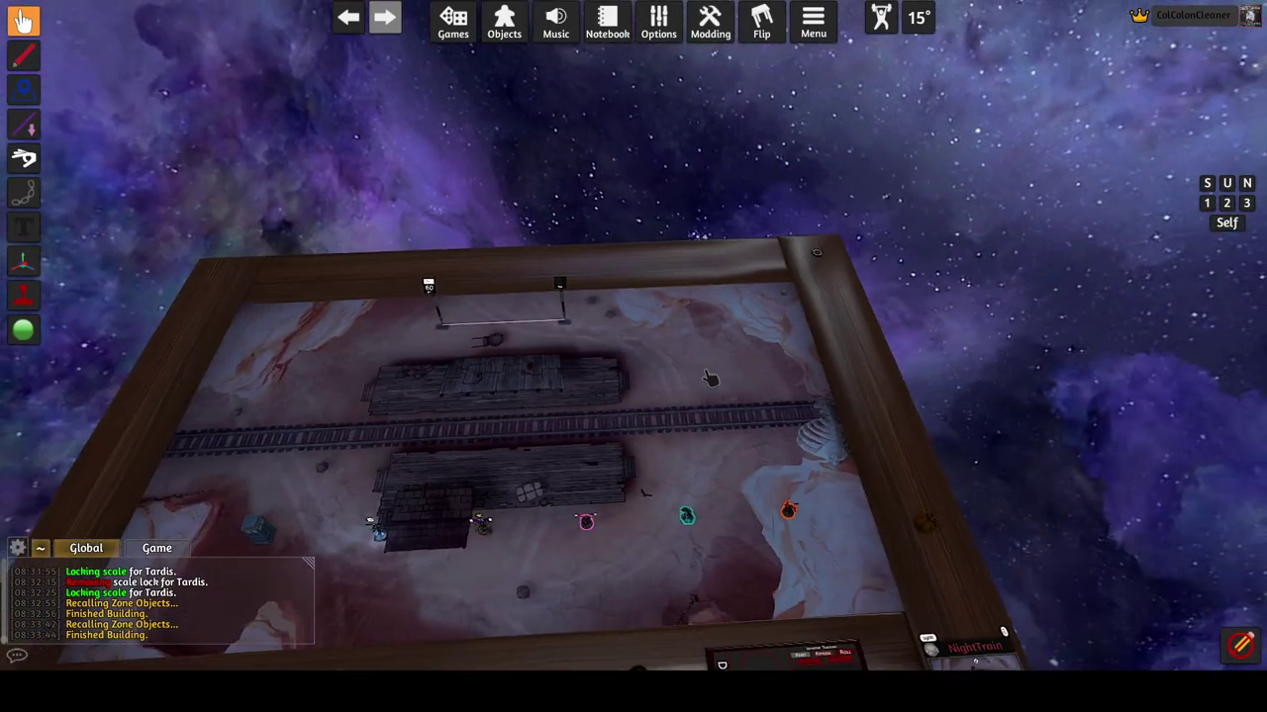
# Return both measurement markers from the NightTrain map to the table edge beside the date counter.
pyautogui.scroll(-3, 709, 378)
pyautogui.scroll(2, 503, 252)
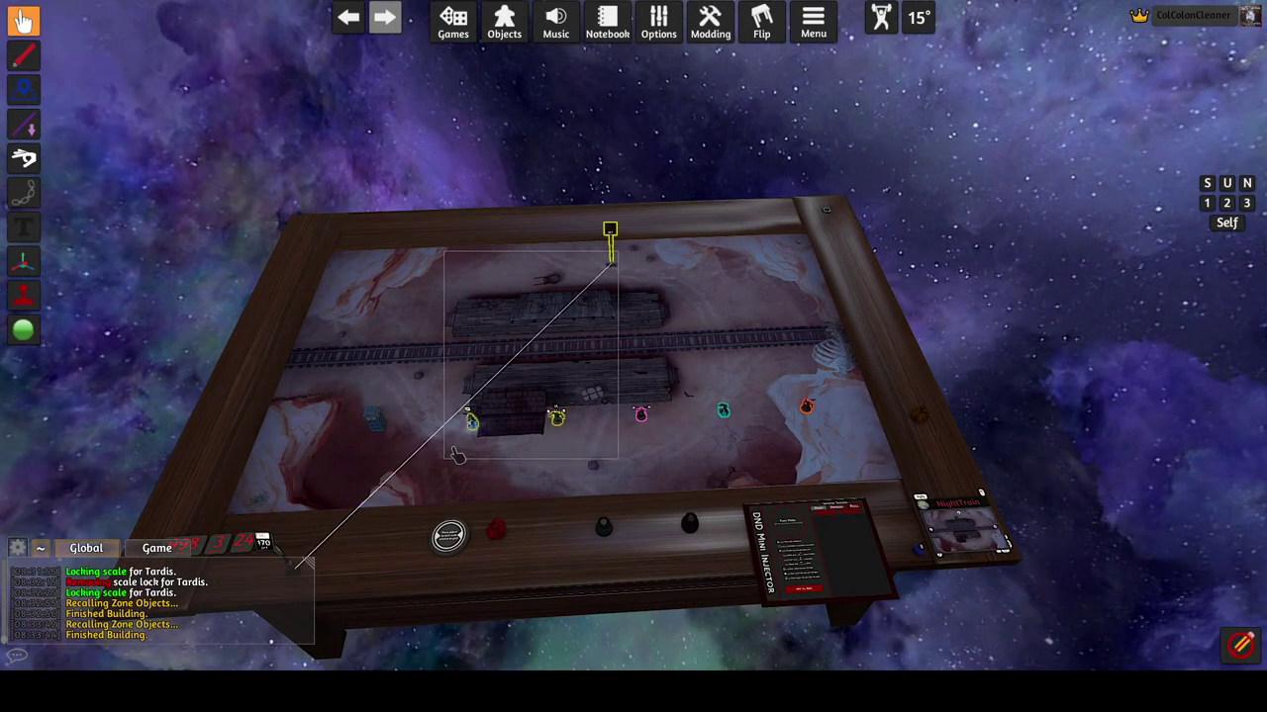
pyautogui.scroll(5, 371, 531)
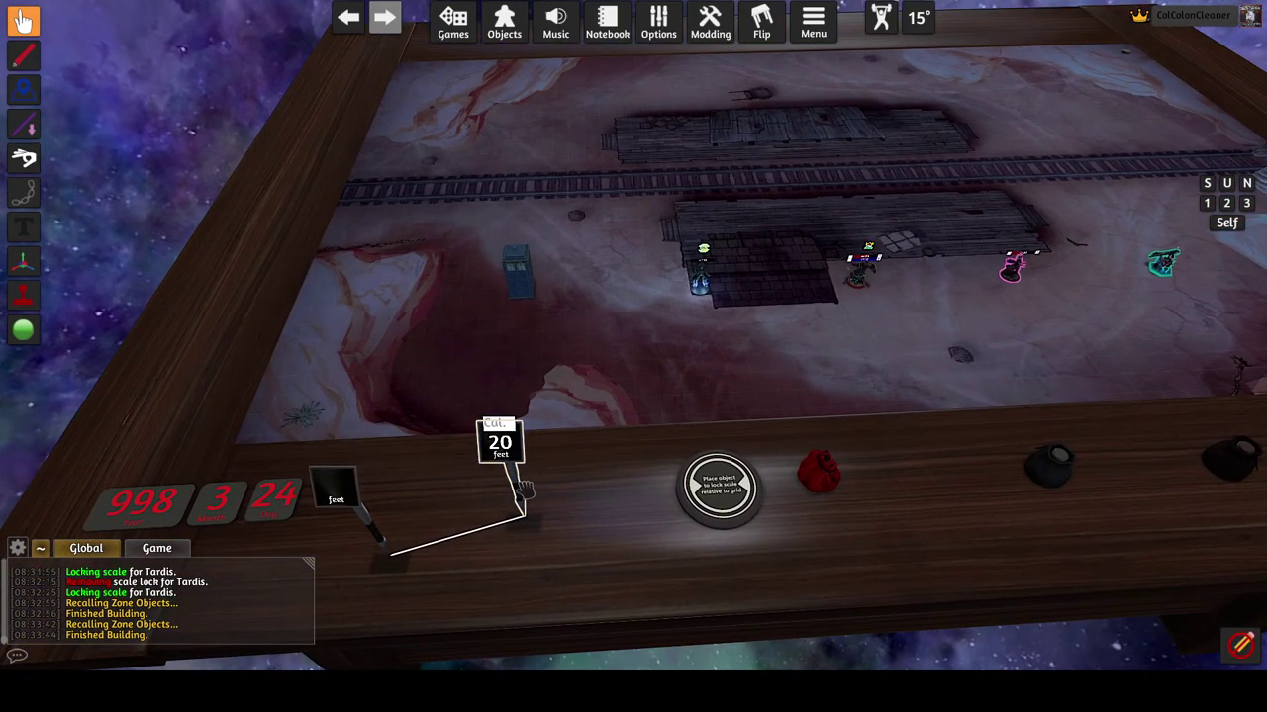
# Toggle the NightTrain map's grid on and back off through the measurement tool.
pyautogui.rightClick(523, 489)
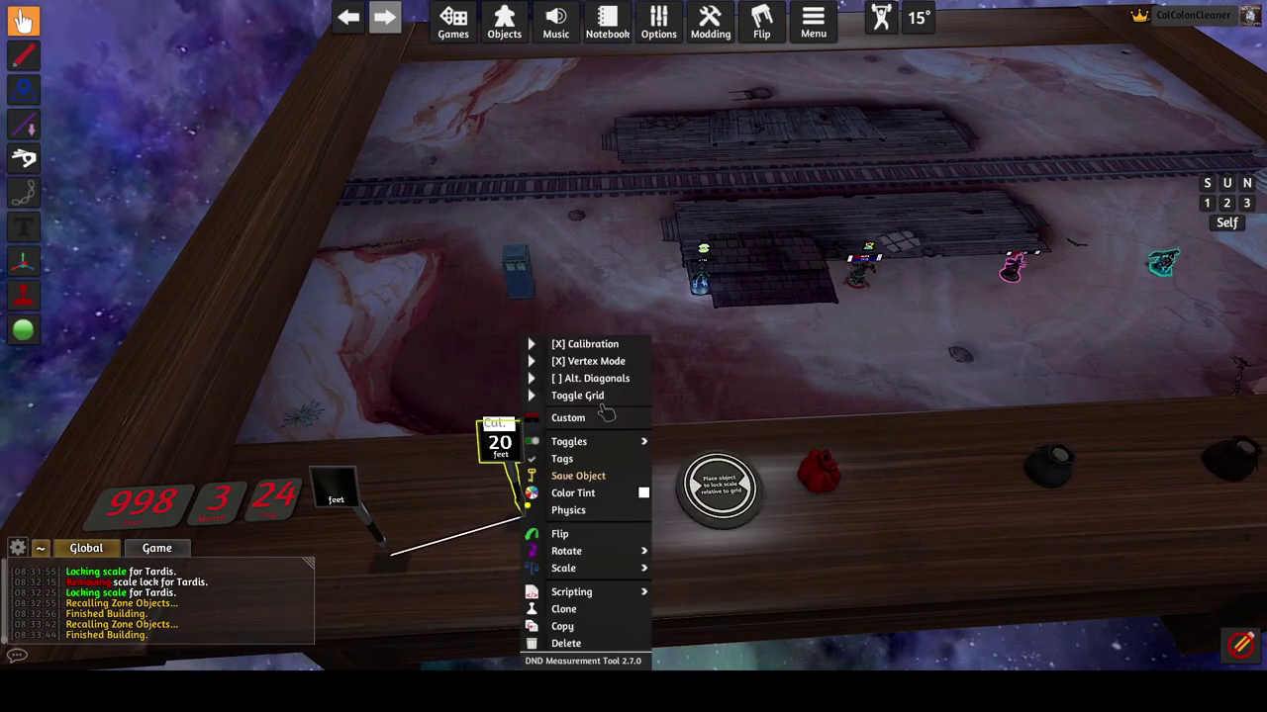
pyautogui.click(586, 399)
pyautogui.rightClick(533, 488)
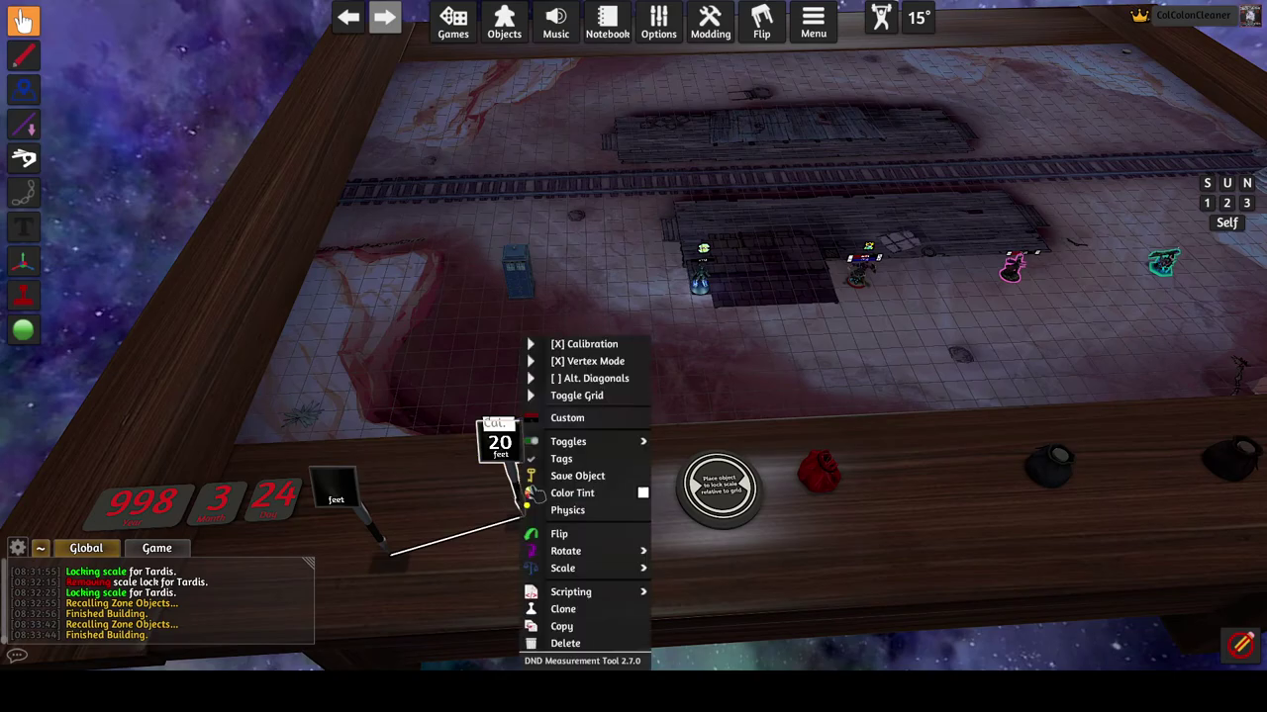
pyautogui.click(587, 400)
# Switch the table to the KhorvaireSouth map and build its zone objects.
pyautogui.scroll(-5, 594, 450)
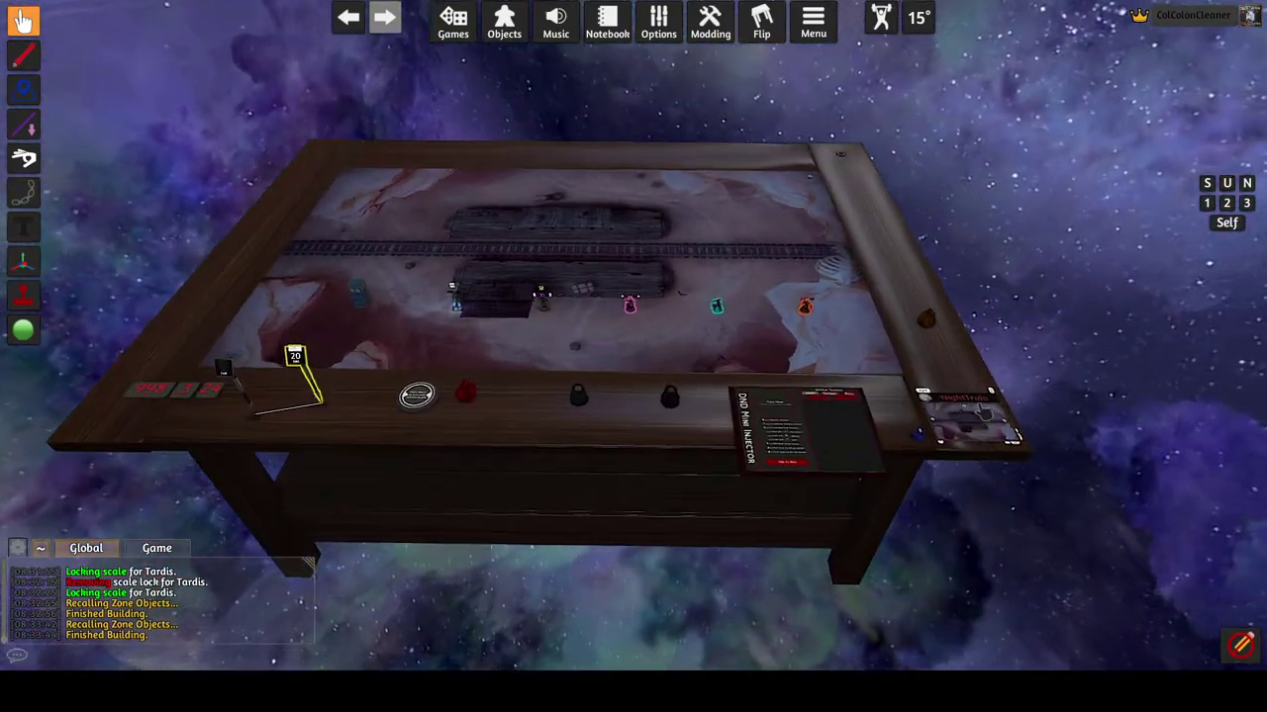
pyautogui.click(1014, 393)
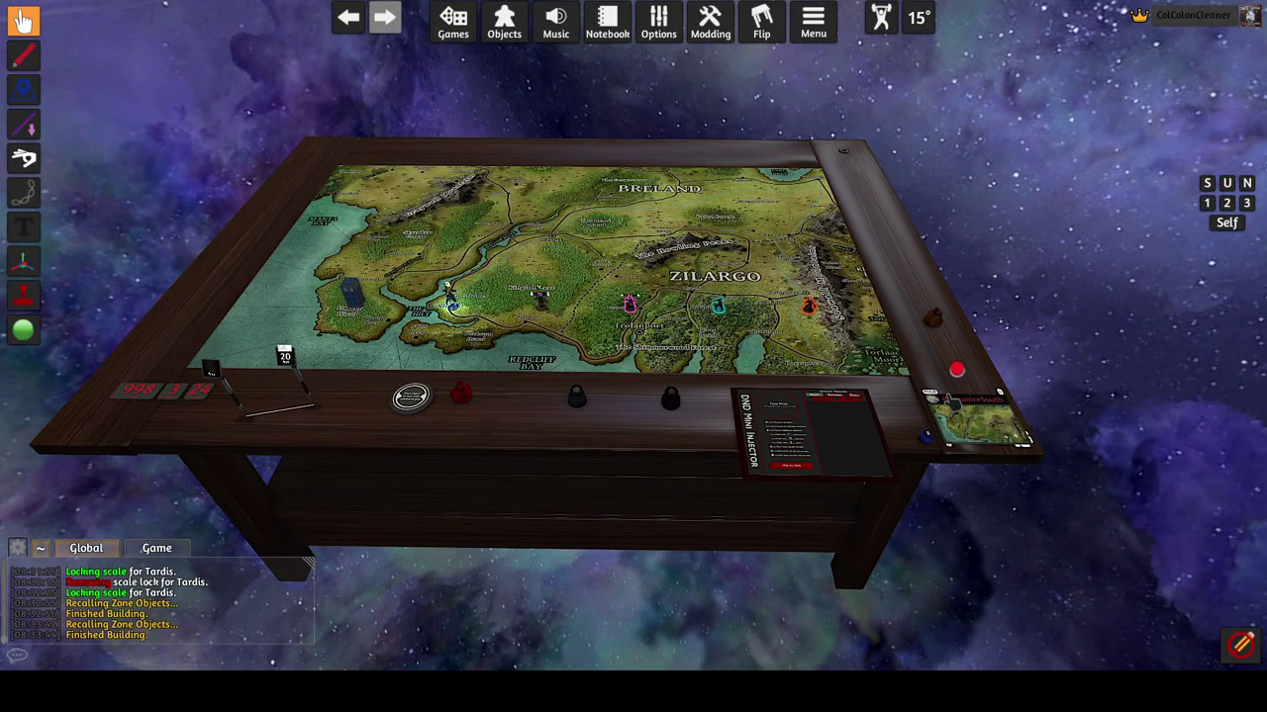
pyautogui.scroll(5, 634, 356)
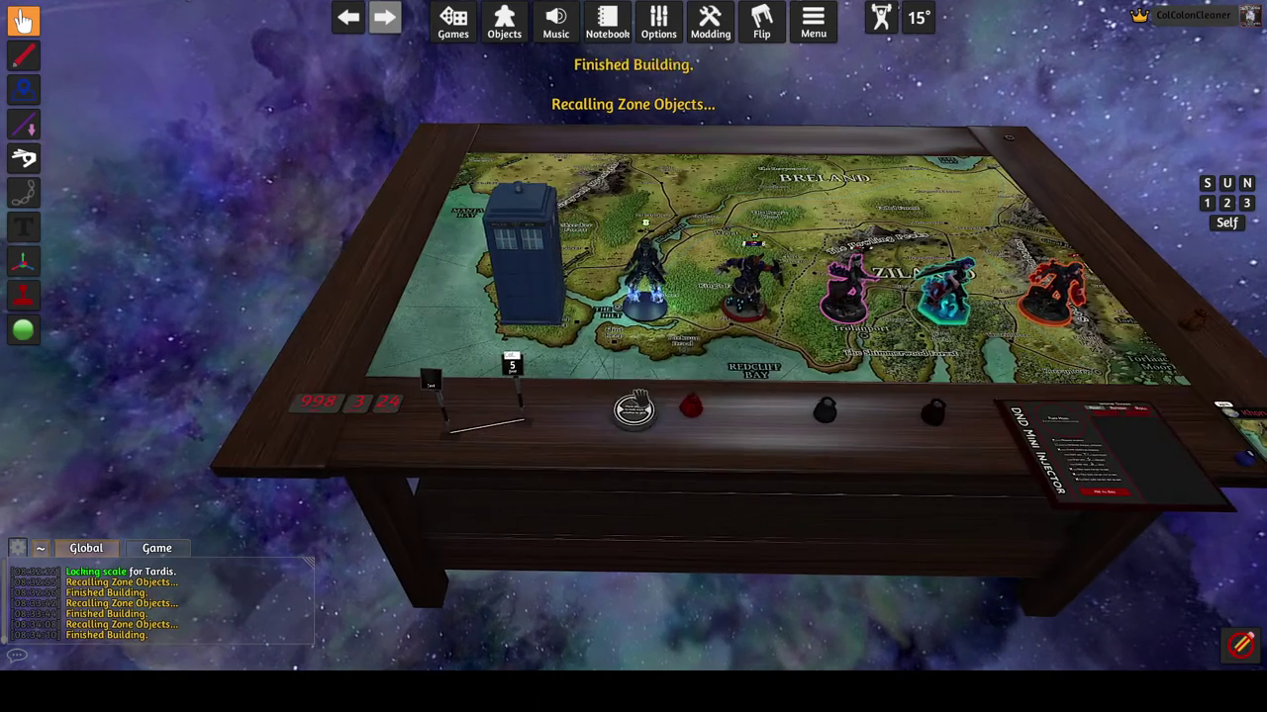
pyautogui.scroll(3, 633, 356)
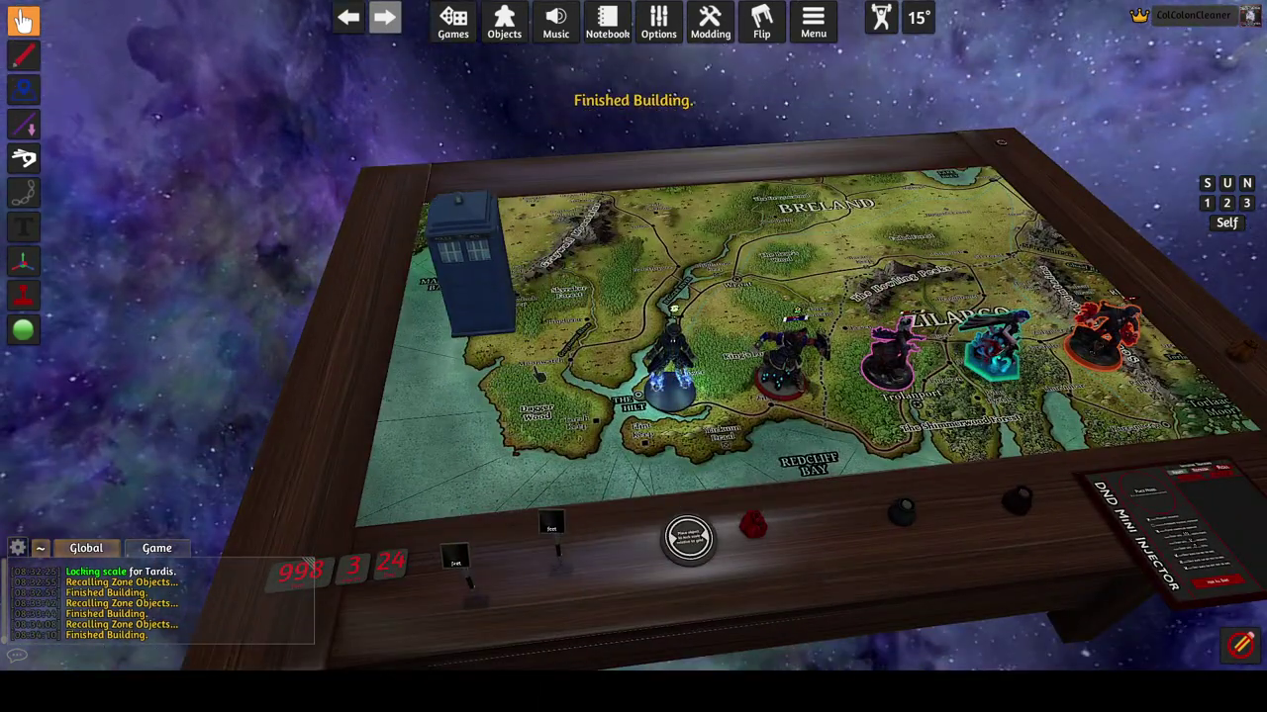
# Toggle the grid on the KhorvaireSouth map twice through the measurement tool.
pyautogui.scroll(2, 634, 356)
pyautogui.rightClick(549, 434)
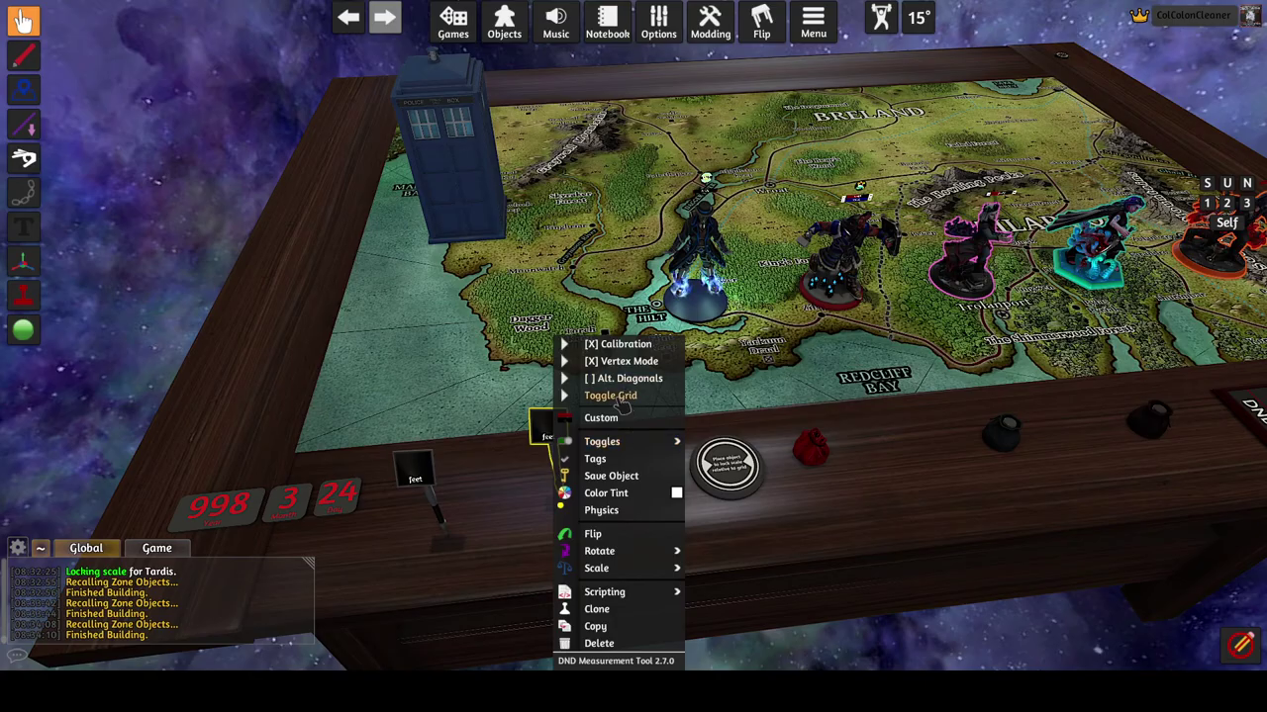
pyautogui.click(610, 395)
pyautogui.rightClick(549, 433)
pyautogui.click(610, 396)
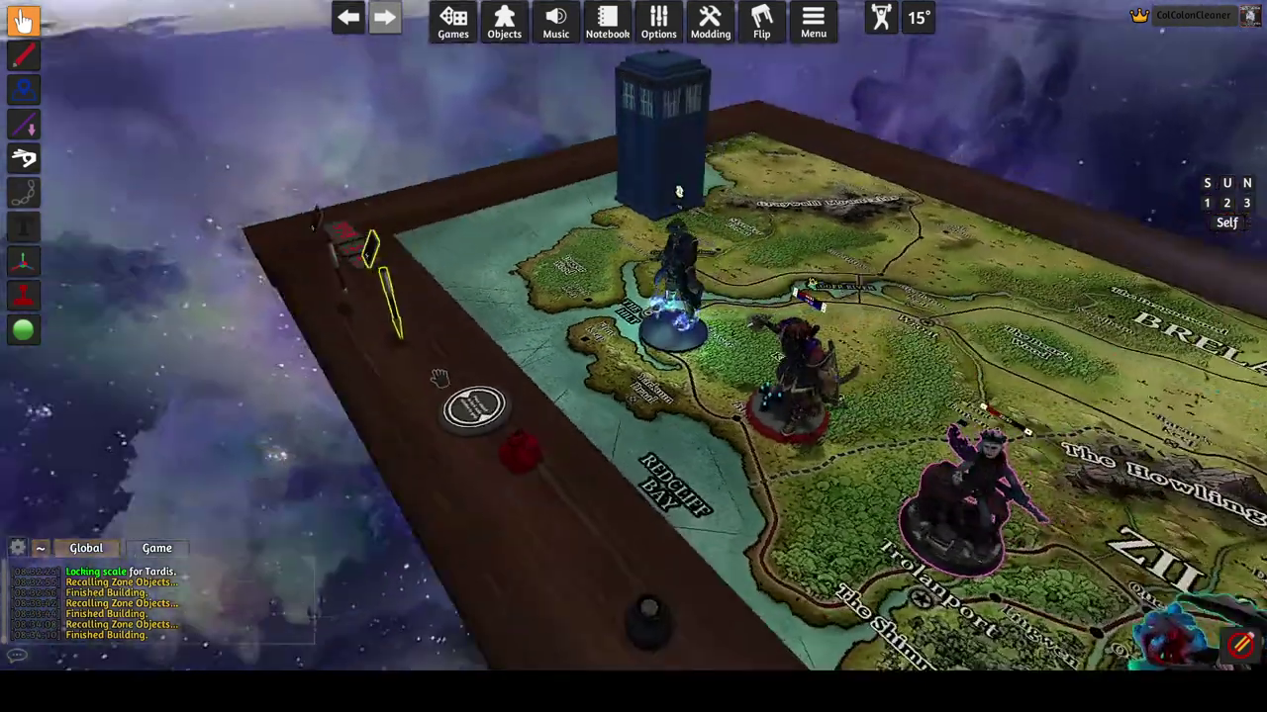
pyautogui.scroll(2, 439, 379)
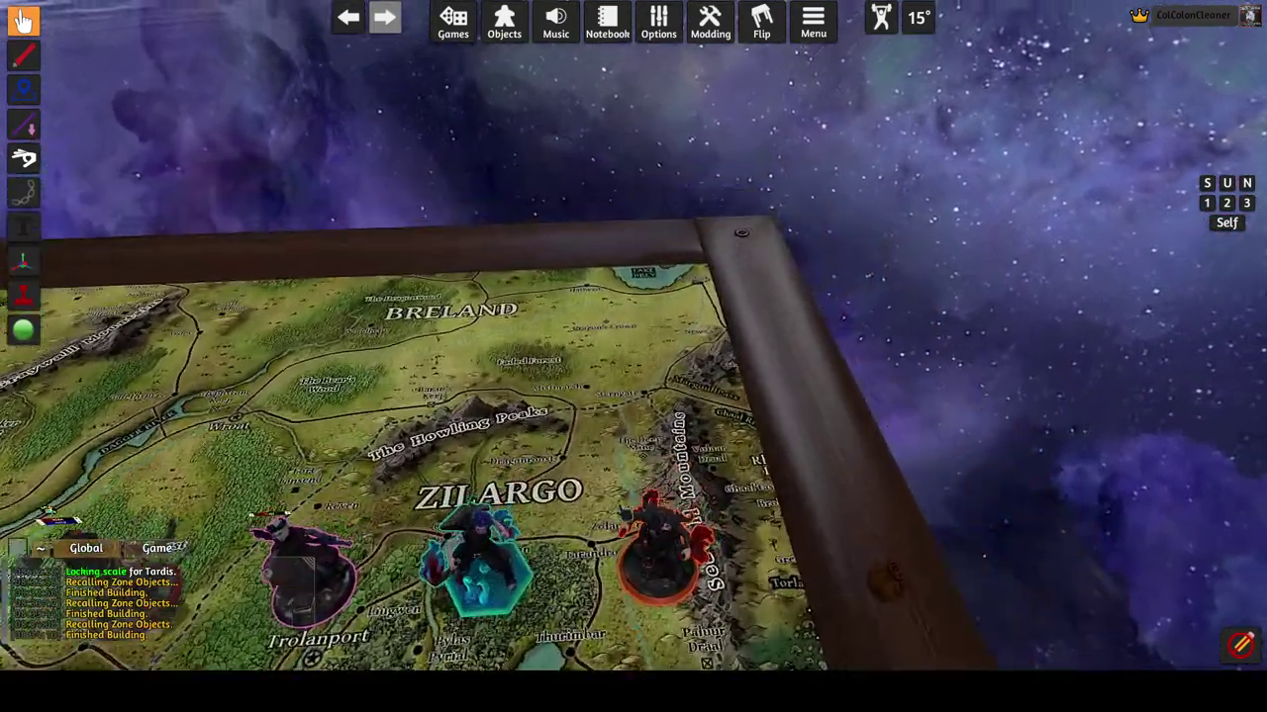
pyautogui.scroll(-3, 183, 560)
pyautogui.press('d')
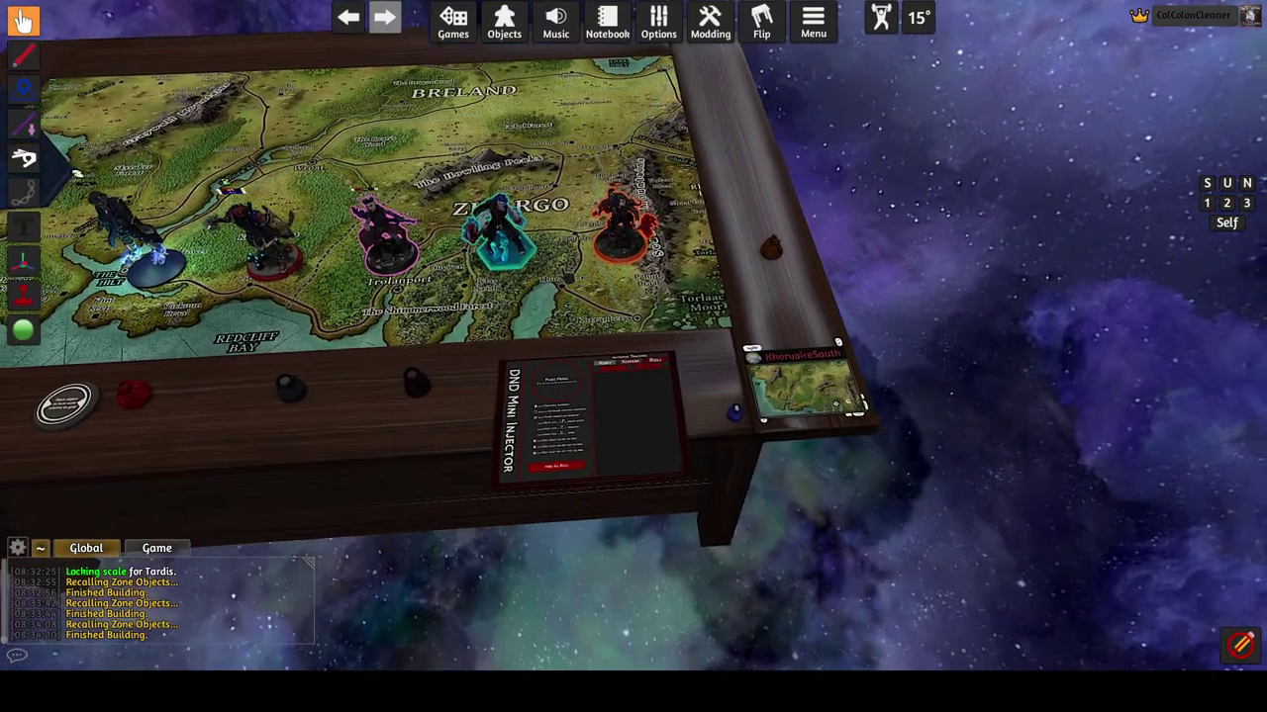
pyautogui.scroll(2, 639, 424)
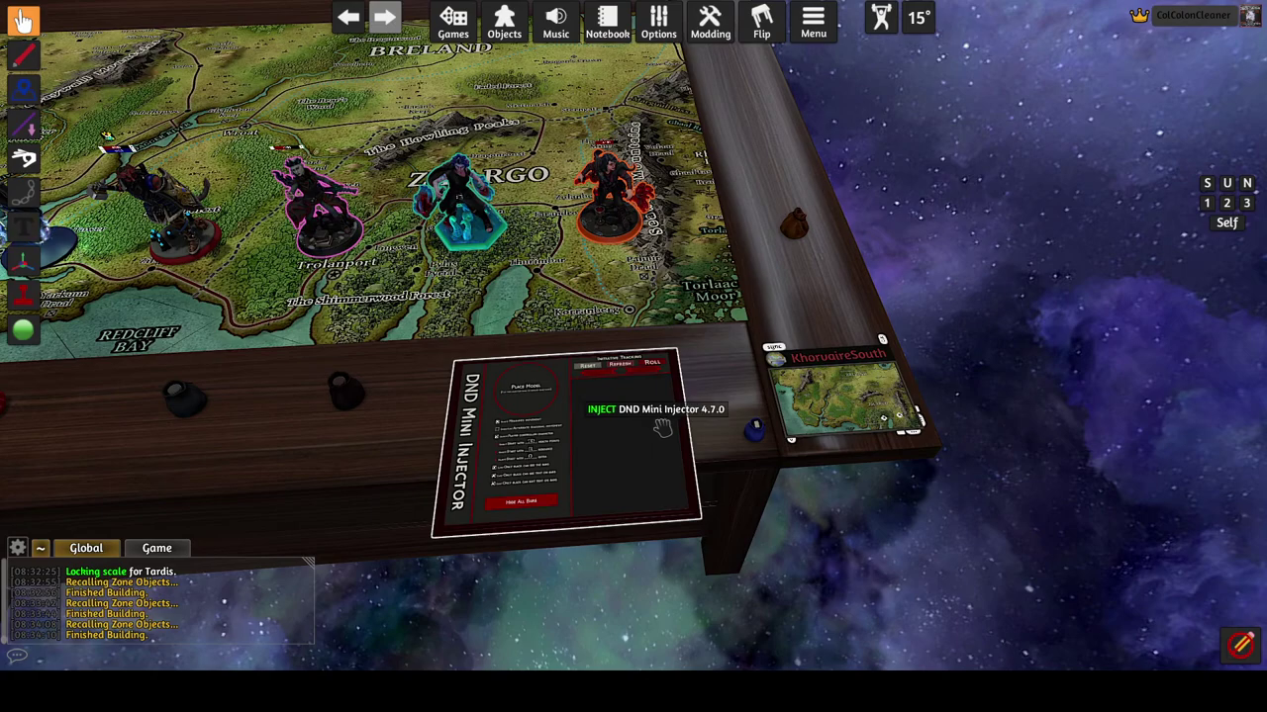
pyautogui.scroll(-2, 661, 427)
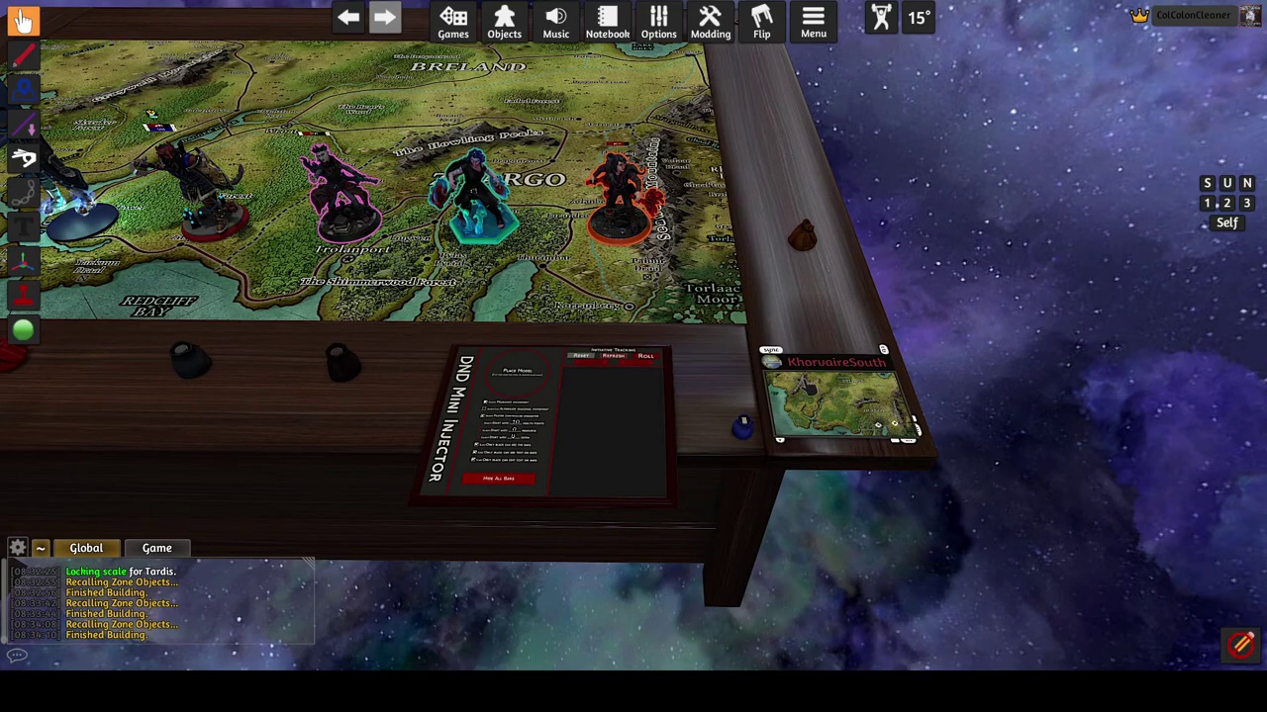
# Look over the saved games list and the DND Mini Injector's option menu with its Auto-OneWorld setting.
pyautogui.press('a')
pyautogui.click(453, 21)
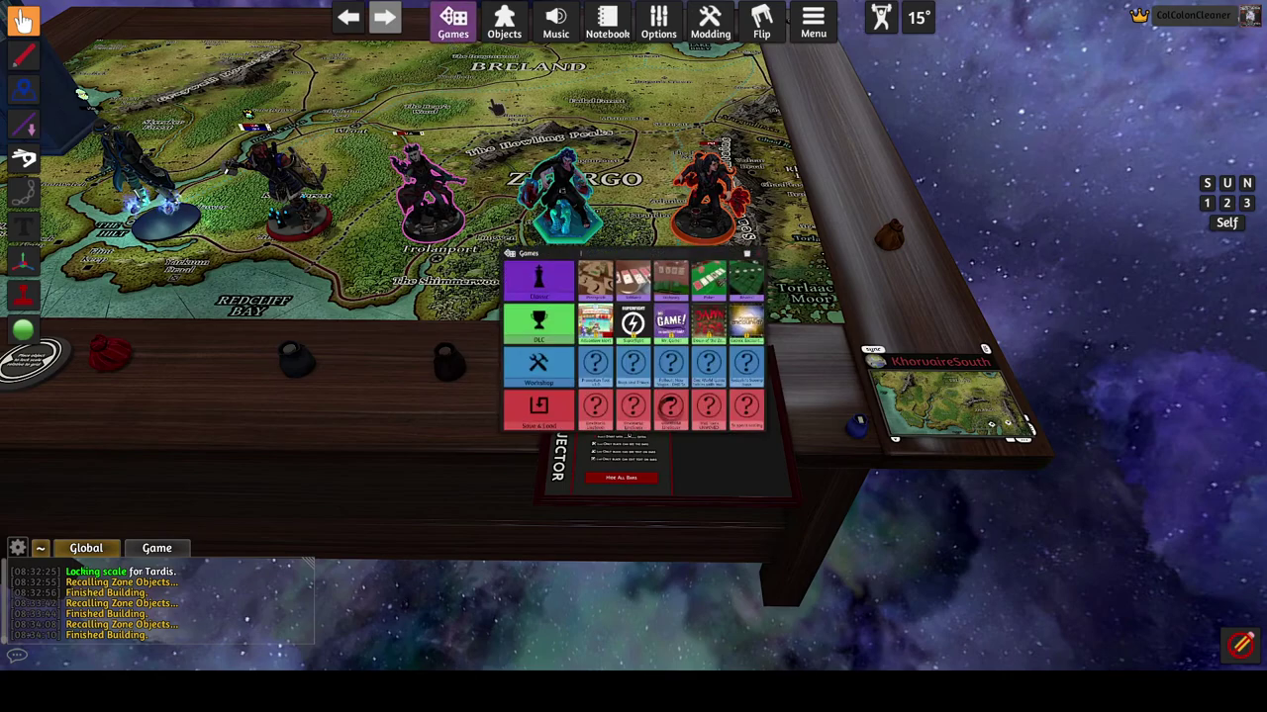
pyautogui.click(726, 535)
pyautogui.click(678, 358)
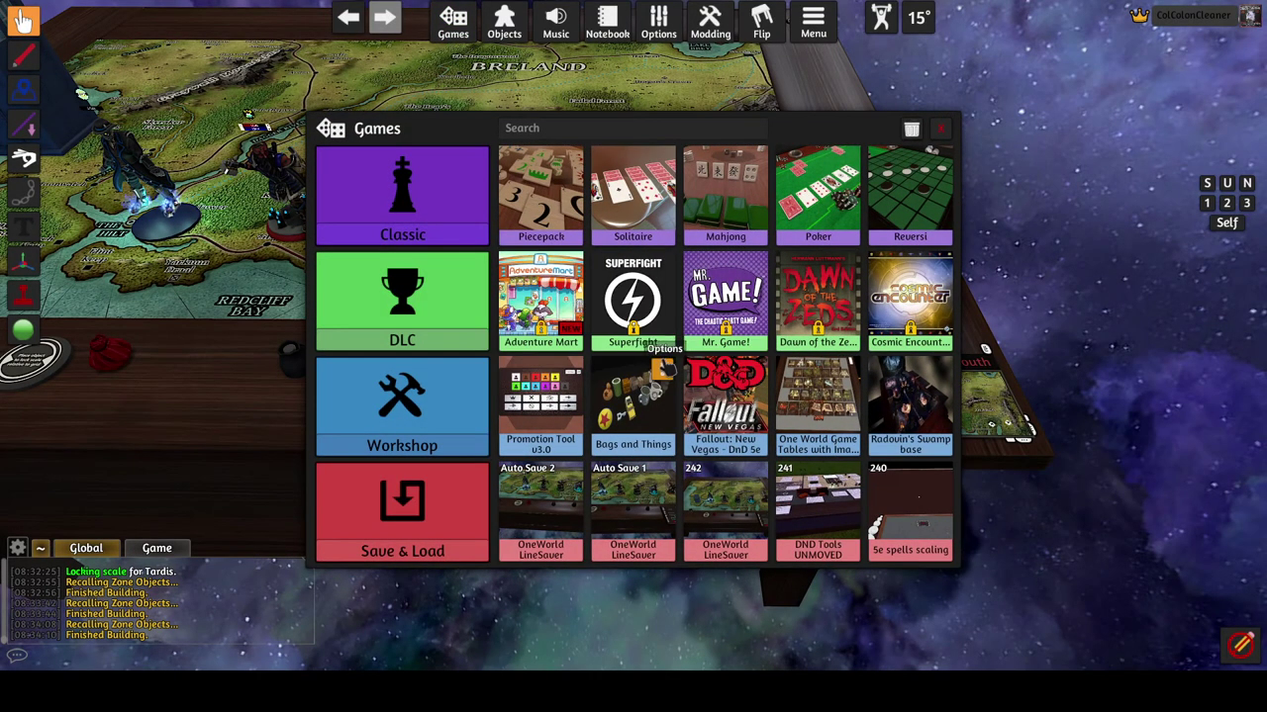
pyautogui.click(941, 128)
pyautogui.rightClick(621, 428)
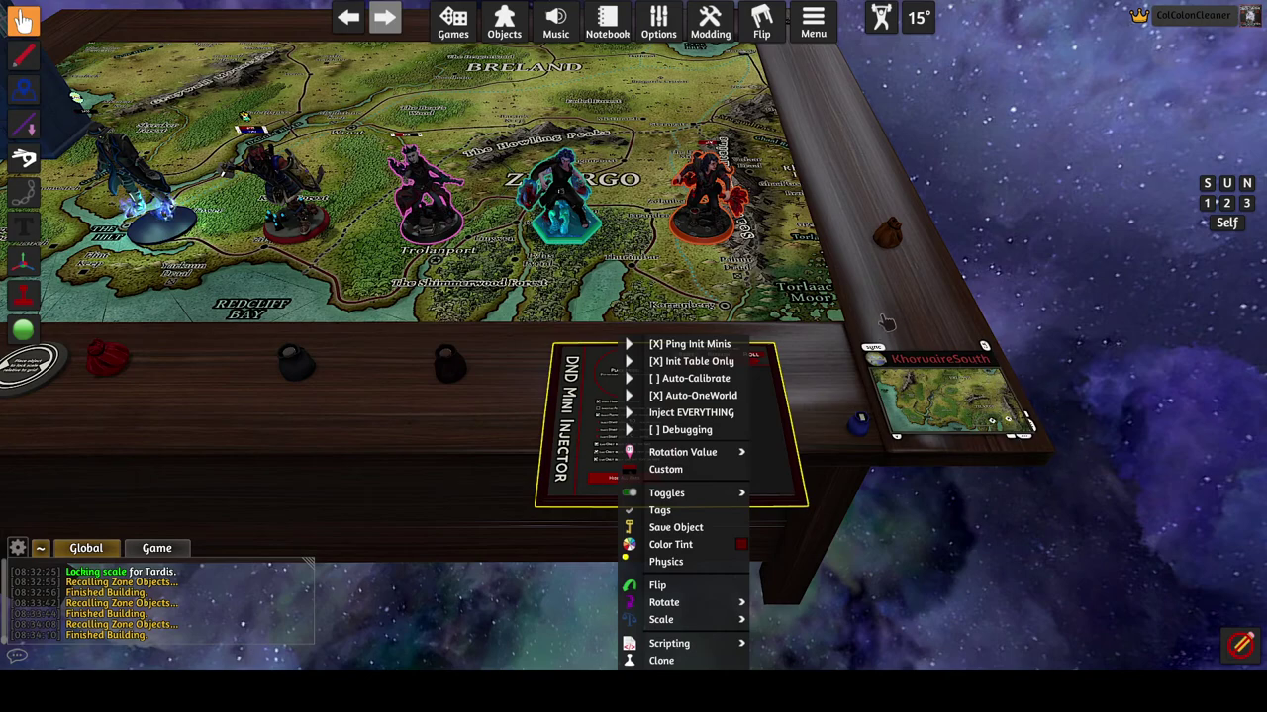
pyautogui.click(810, 388)
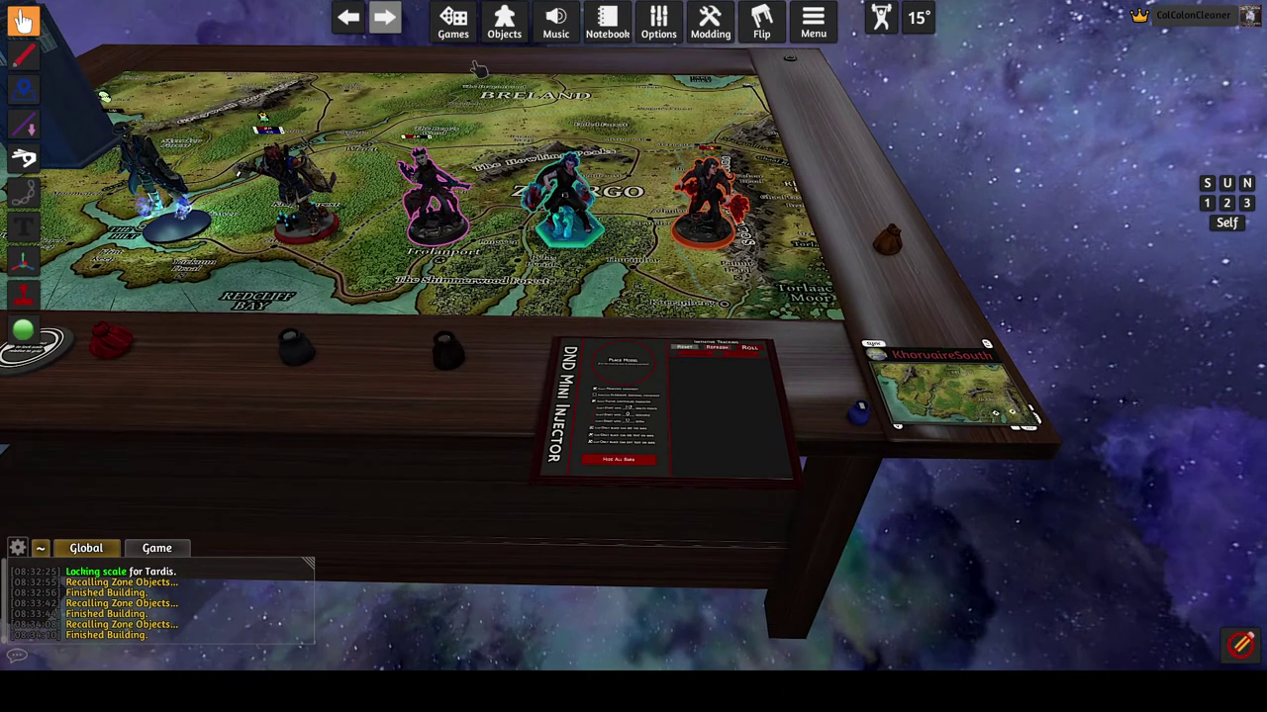
# Load the OneWorld LineSaver save 242 and switch off Auto-OneWorld on the DND Mini Injector.
pyautogui.click(453, 22)
pyautogui.click(725, 509)
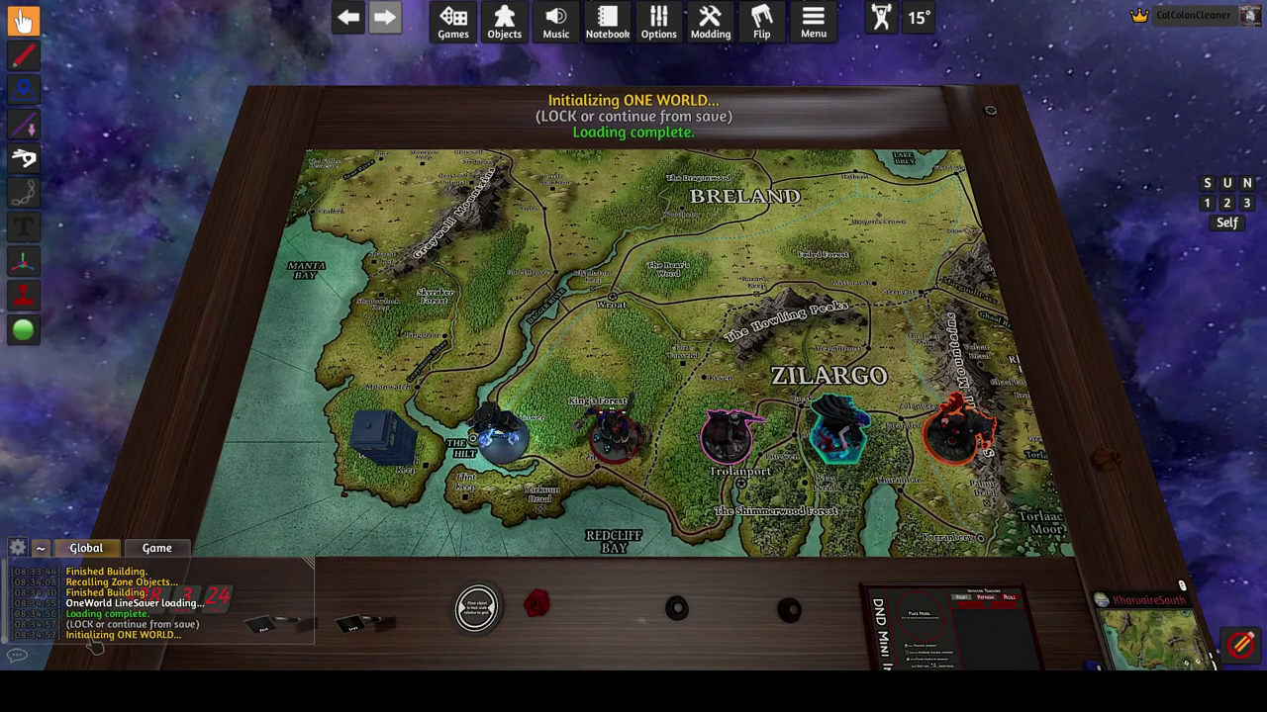
pyautogui.press('d')
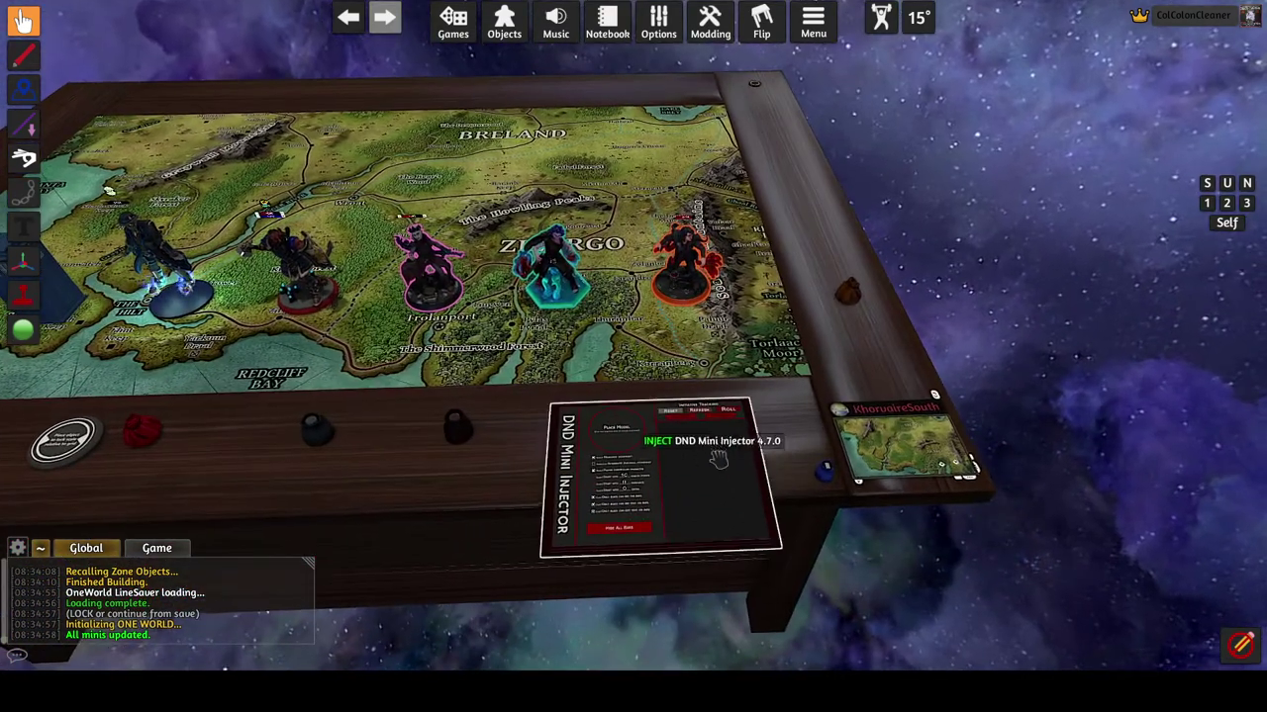
pyautogui.rightClick(719, 458)
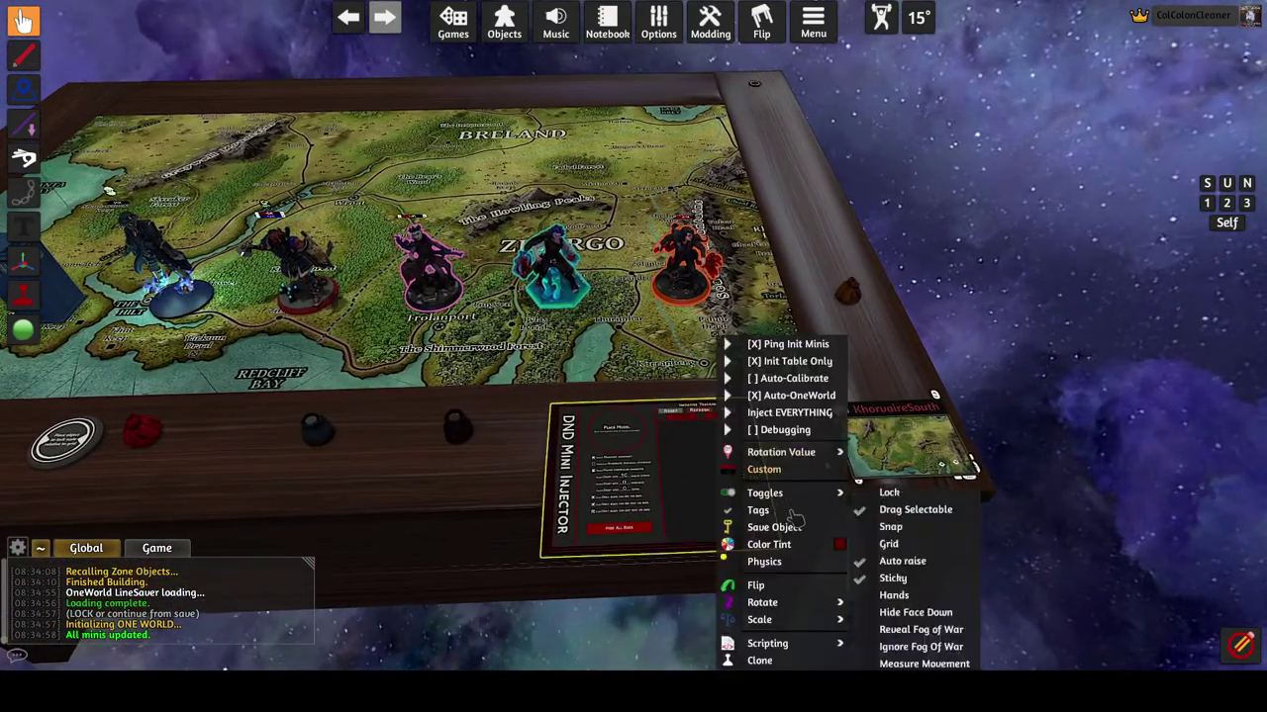
pyautogui.click(789, 404)
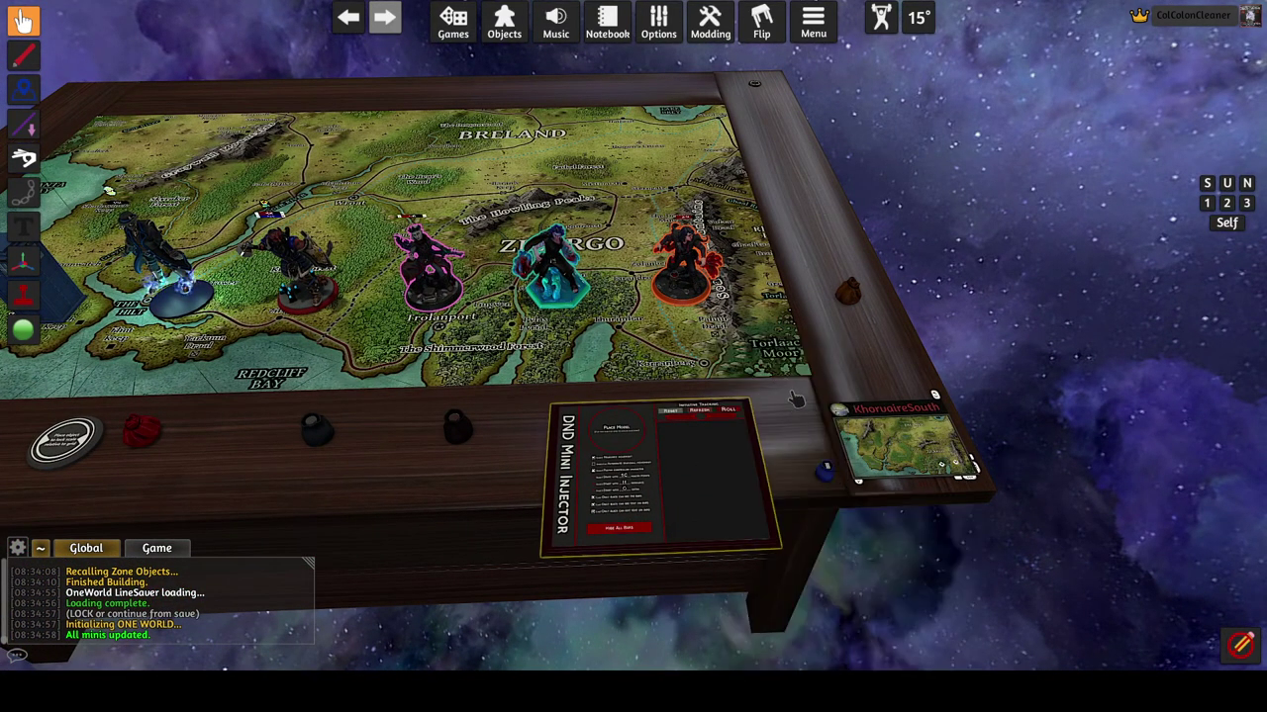
# Overwrite save 242 with the current table and load that save again.
pyautogui.press('a')
pyautogui.click(453, 22)
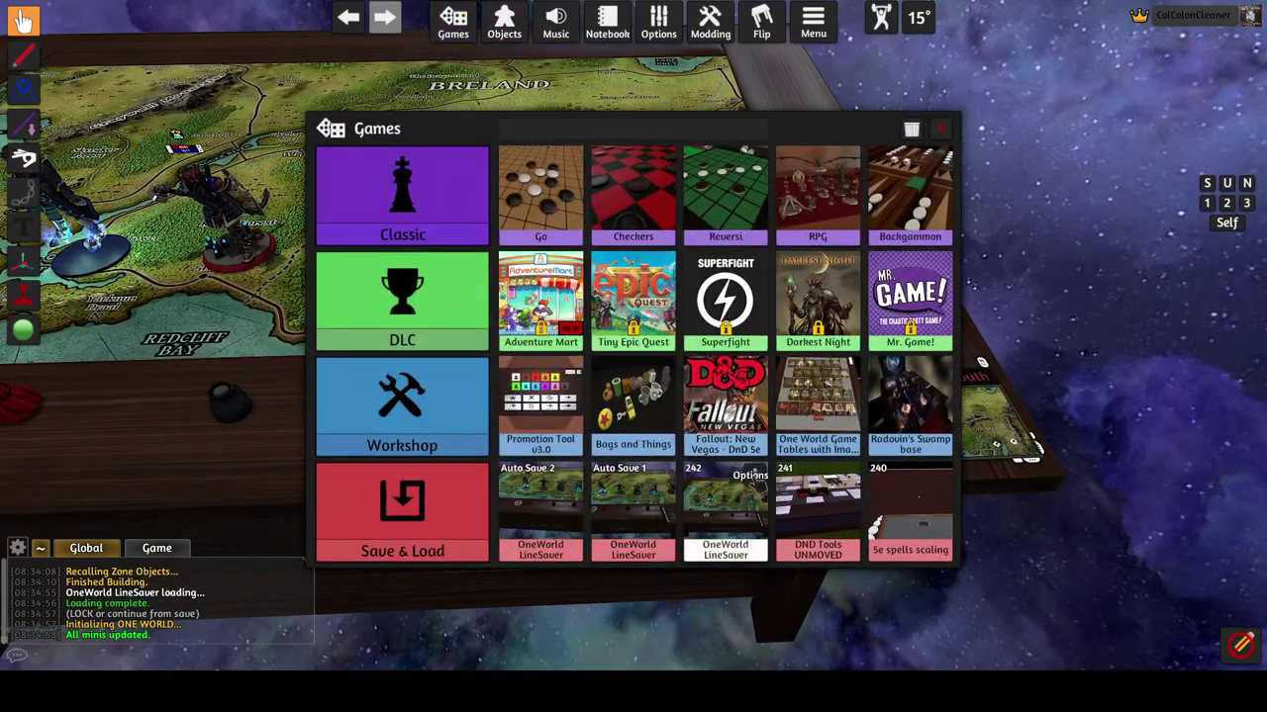
pyautogui.rightClick(744, 489)
pyautogui.click(771, 512)
pyautogui.click(582, 363)
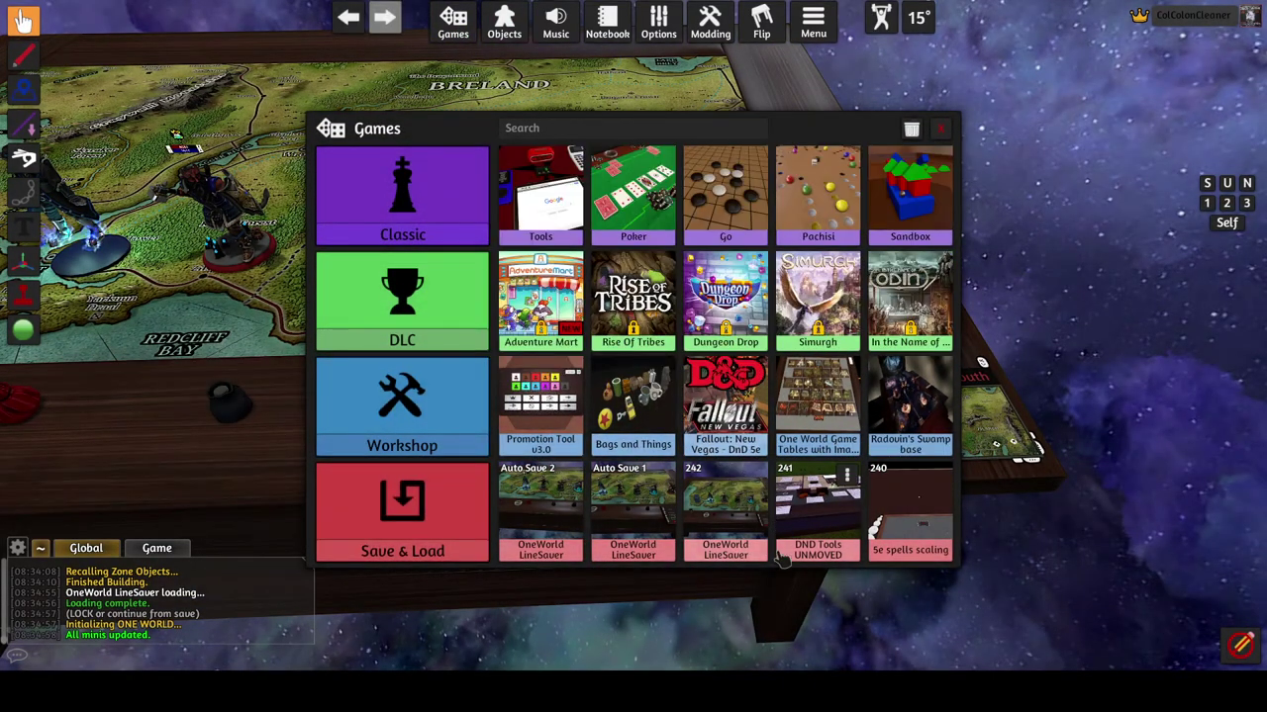
pyautogui.click(707, 542)
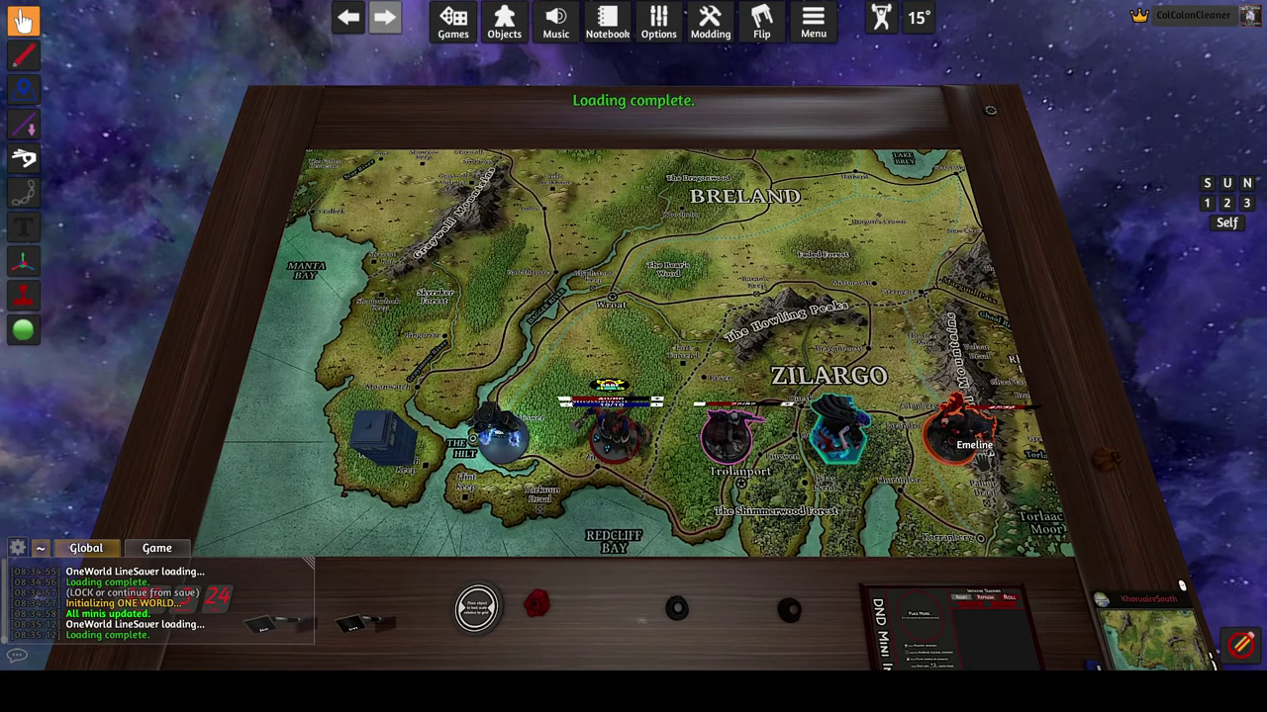
# Initialize One World manually from the KhorvaireSouth hub and open the DND Mini Injector's options containing Auto-OneWorld.
pyautogui.scroll(5, 886, 522)
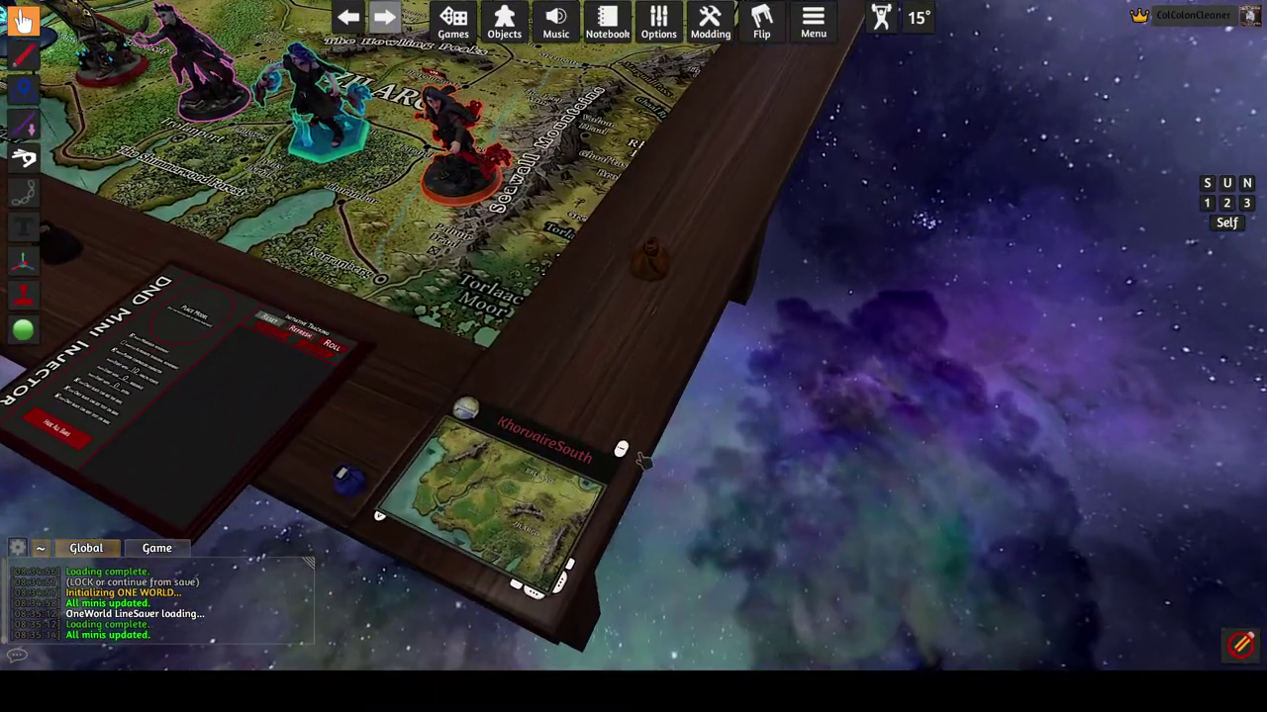
pyautogui.scroll(-3, 641, 460)
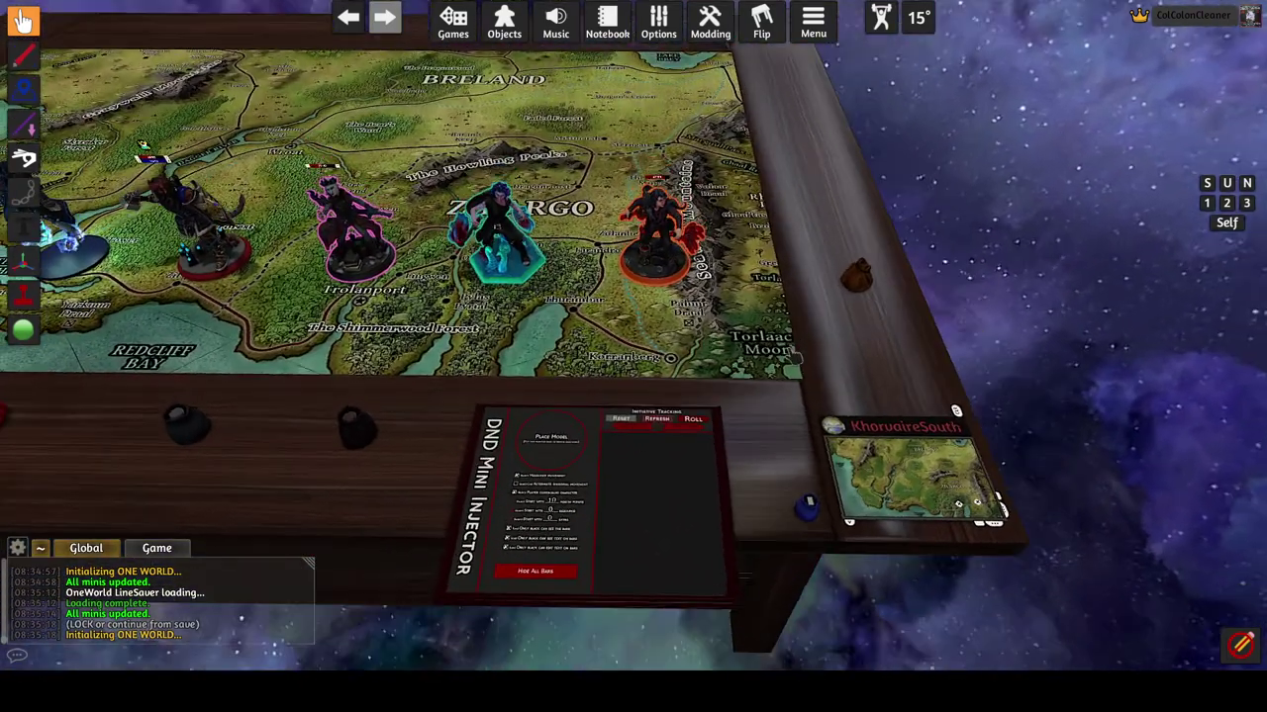
pyautogui.rightClick(658, 336)
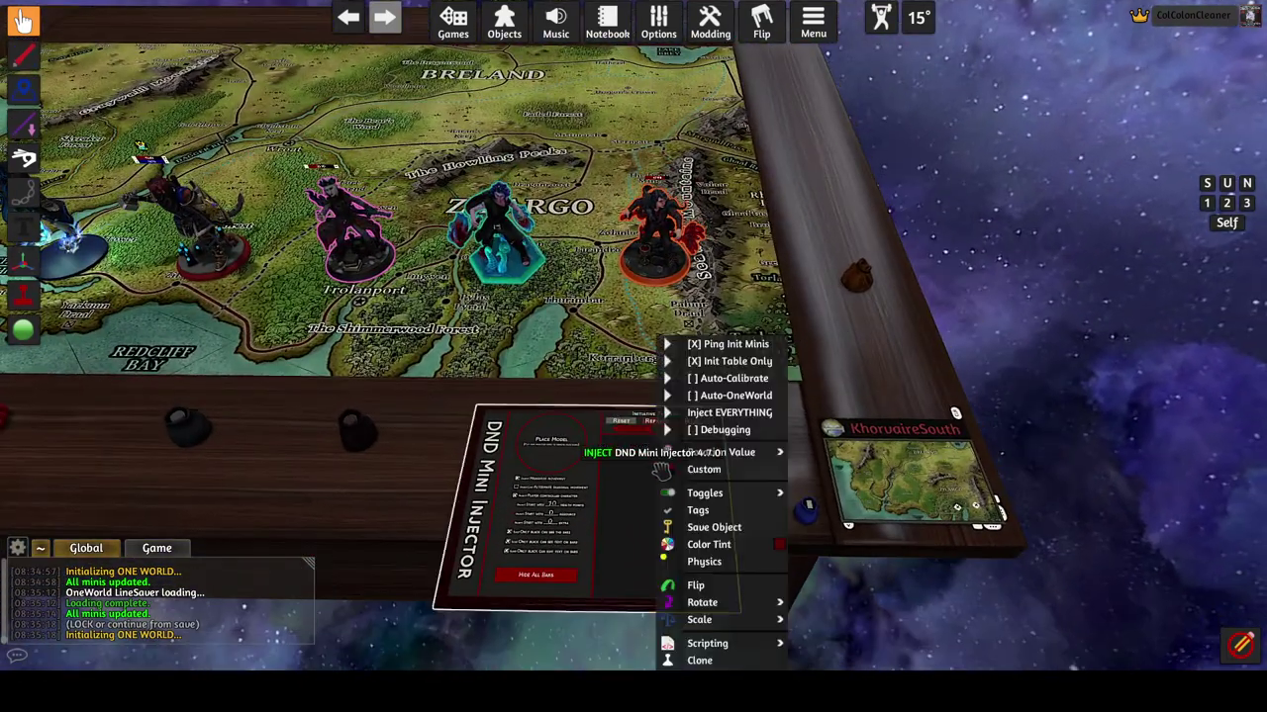
pyautogui.click(777, 376)
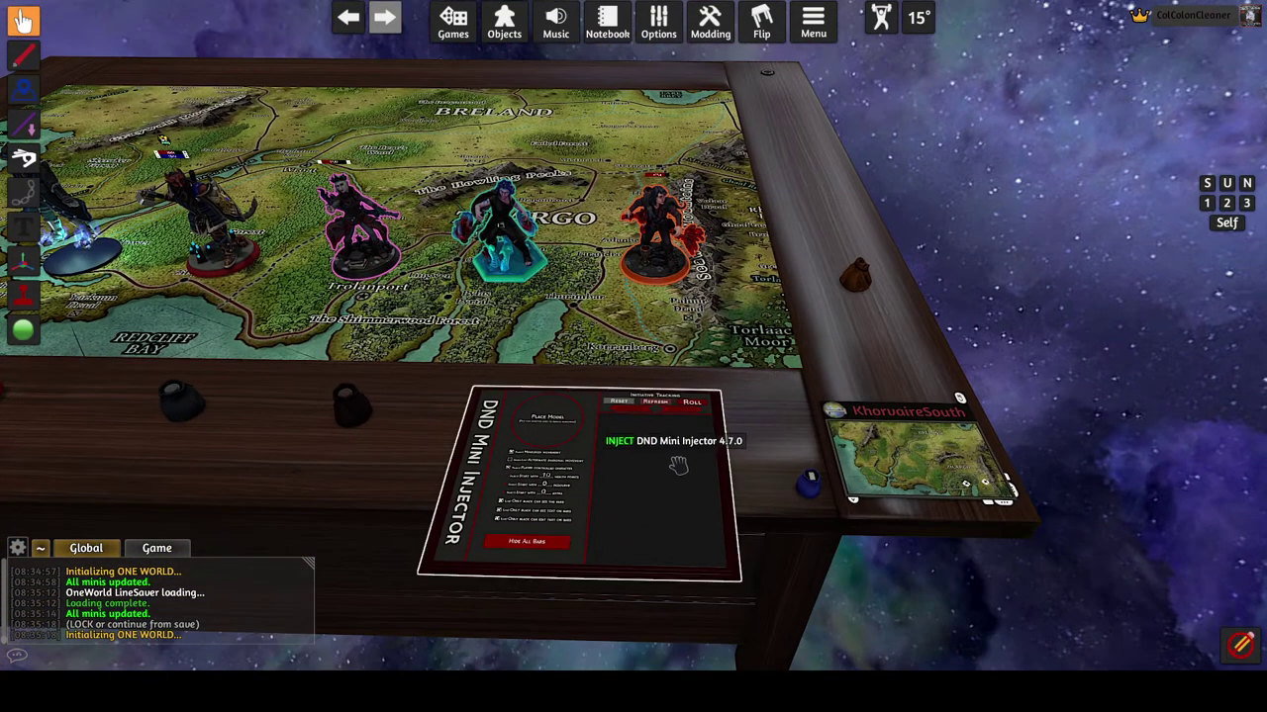
# Move the DND Mini Injector slightly closer to the map along the table edge.
pyautogui.rightClick(708, 426)
pyautogui.click(711, 434)
pyautogui.moveTo(710, 433); pyautogui.dragTo(580, 415)
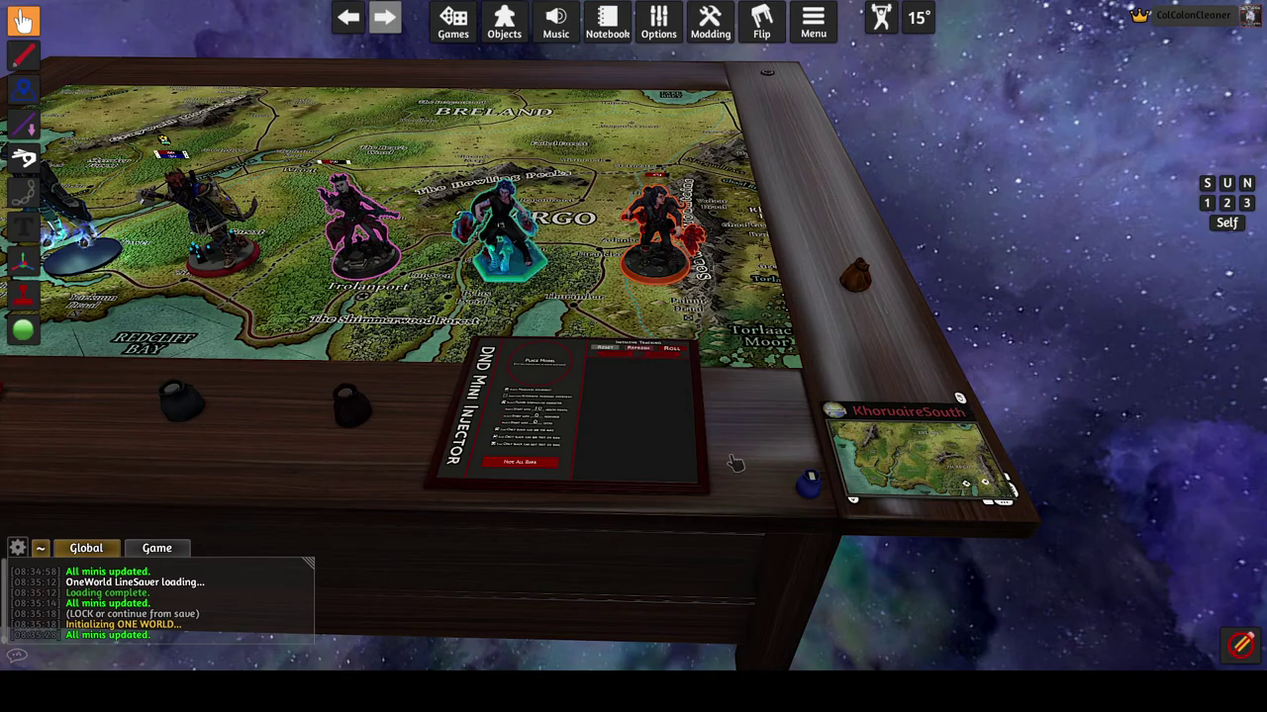
# Refresh the initiative tracking list on the DND Mini Injector and bring its entries into close view.
pyautogui.scroll(-3, 702, 455)
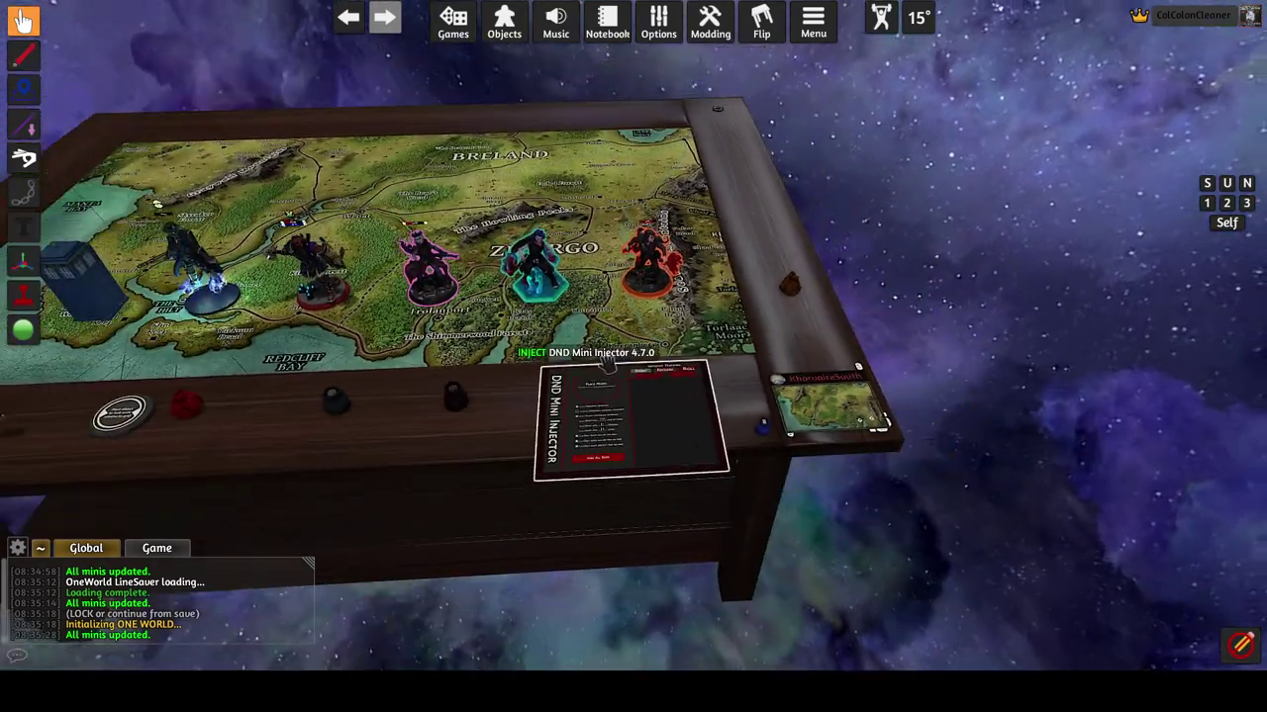
pyautogui.scroll(3, 608, 361)
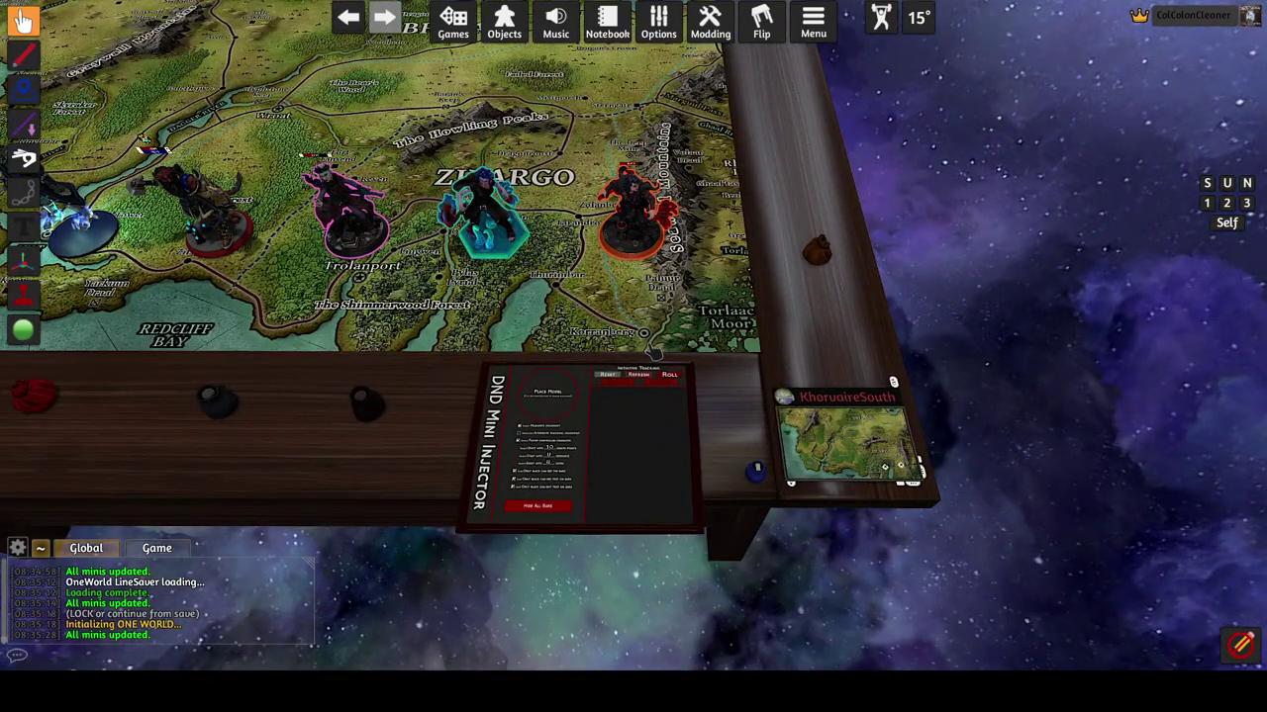
pyautogui.scroll(3, 594, 445)
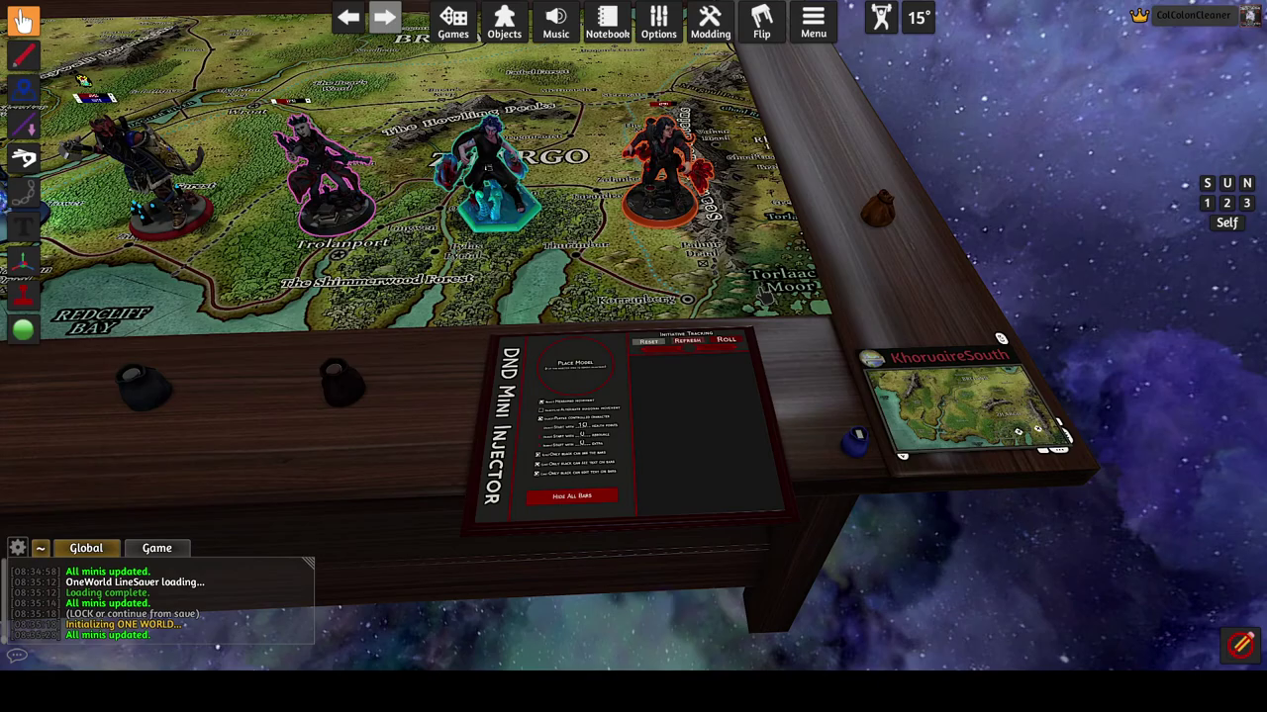
pyautogui.scroll(-3, 706, 427)
pyautogui.scroll(4, 653, 336)
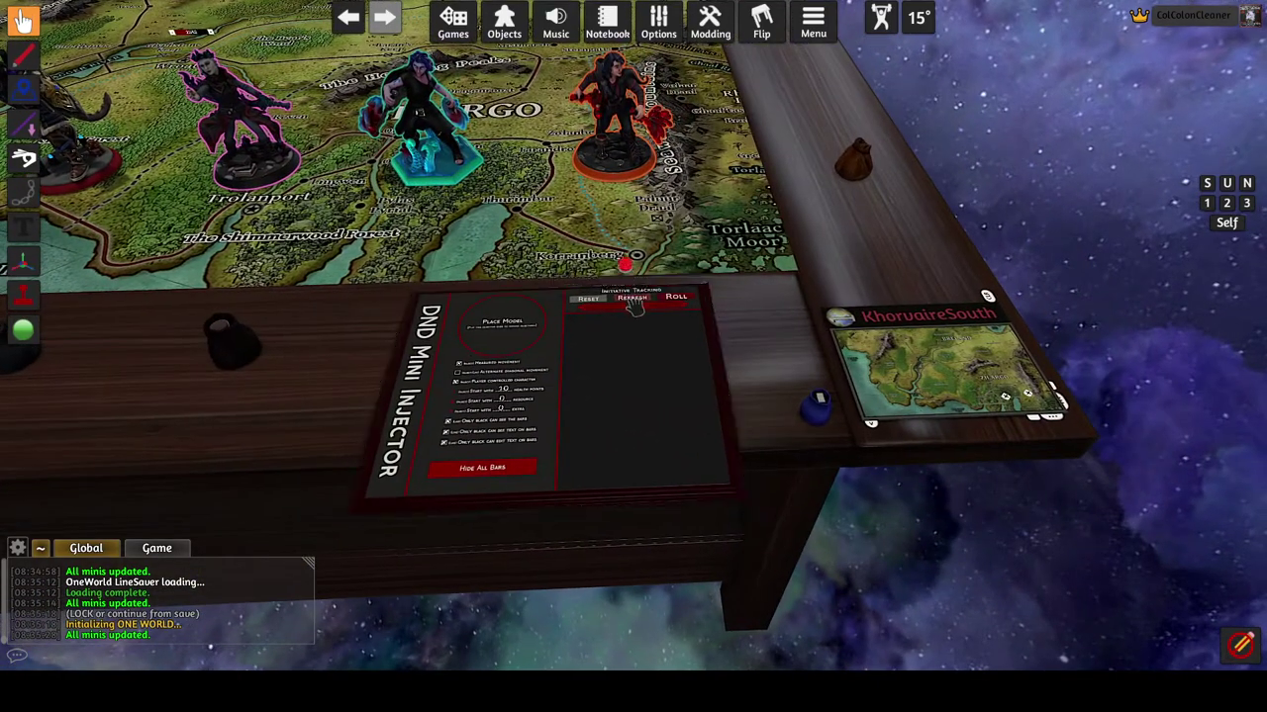
pyautogui.click(635, 302)
pyautogui.scroll(3, 653, 317)
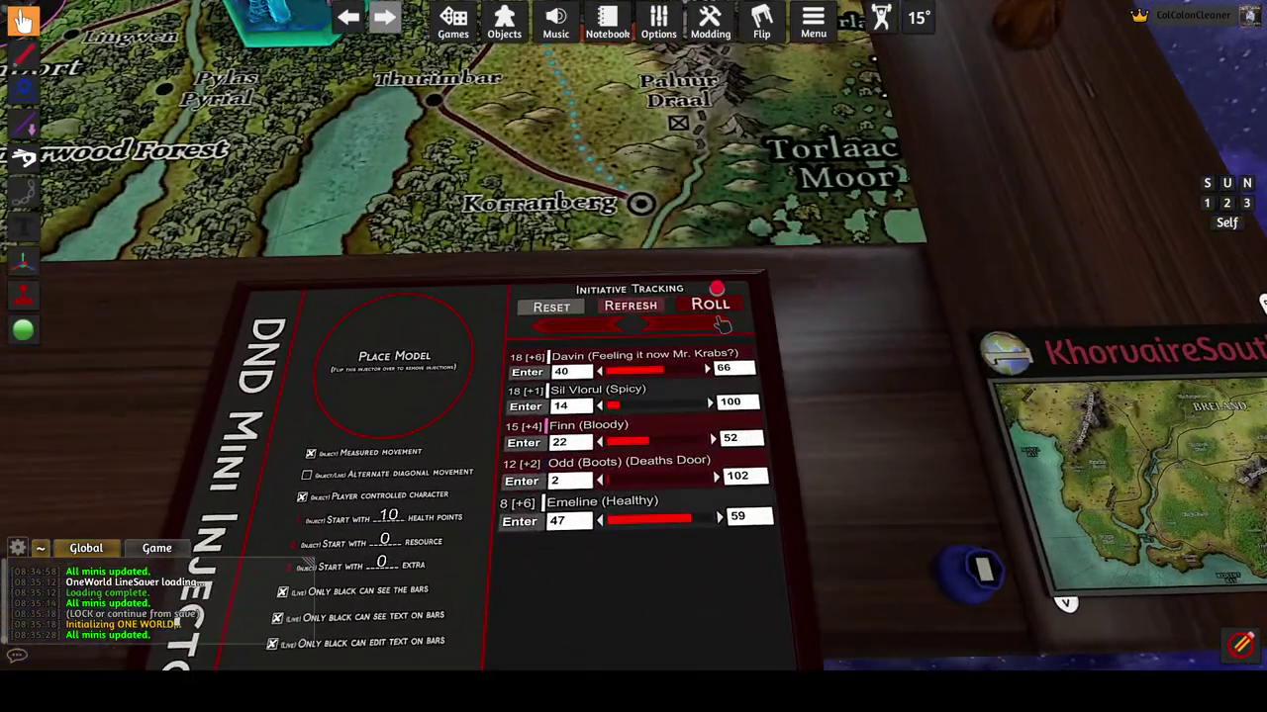
# Open the pink-outlined mini's settings panel from its health bar and adjust its health to 27/52.
pyautogui.press('1')
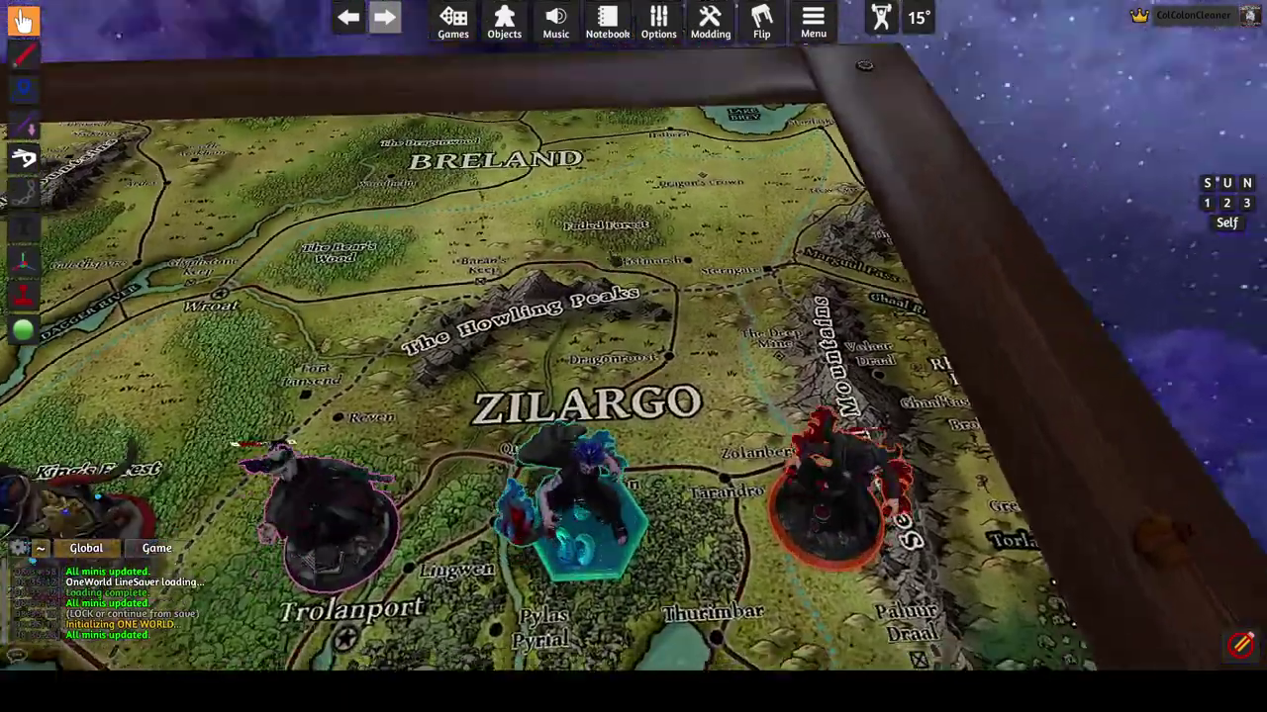
pyautogui.scroll(-2, 634, 356)
pyautogui.scroll(5, 455, 356)
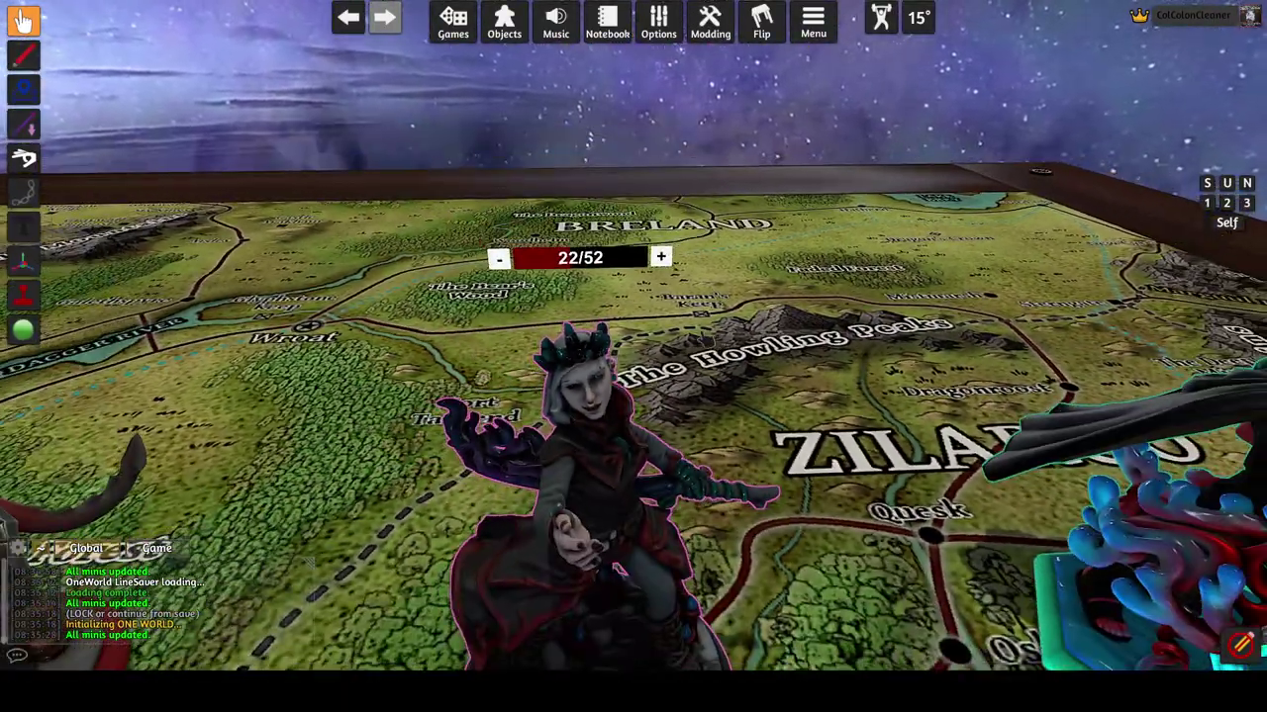
pyautogui.click(580, 257)
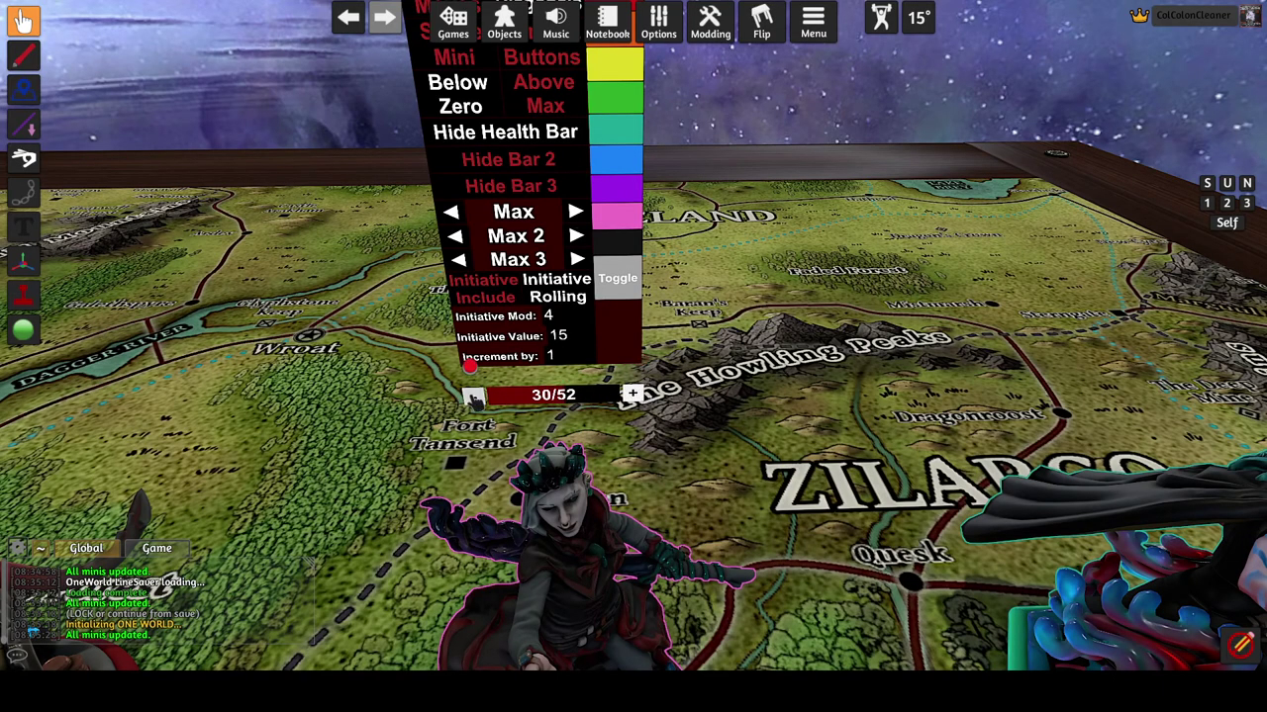
# Adjust the health of the top entry in the injector's initiative list to 43.
pyautogui.press('2')
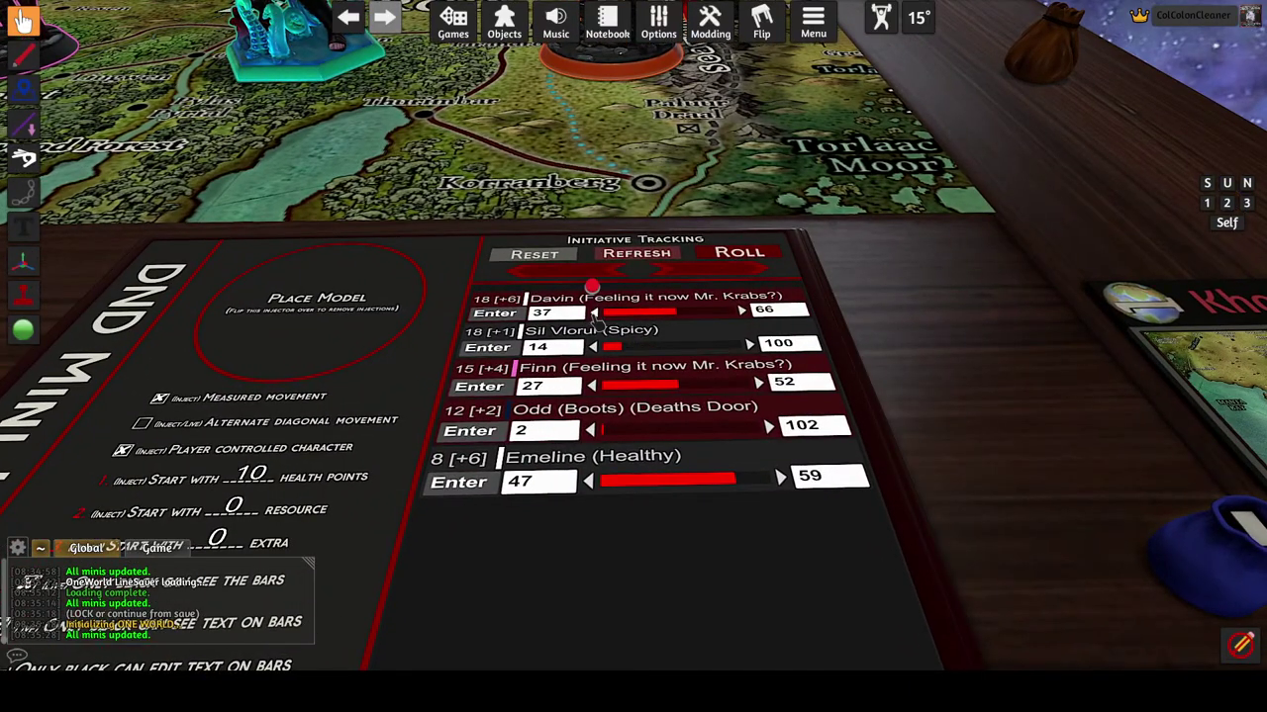
pyautogui.click(741, 313)
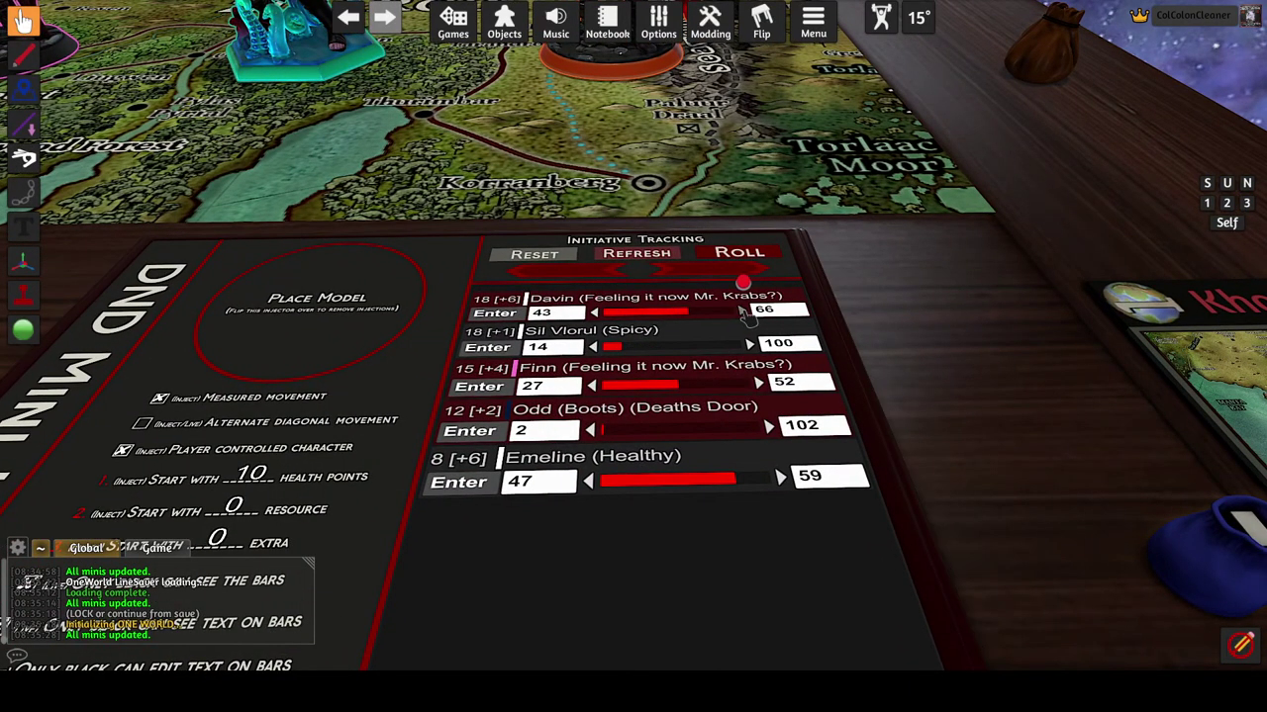
# Lower and raise the pink-outlined mini's health on its own bar, ending at 49/52.
pyautogui.press('1')
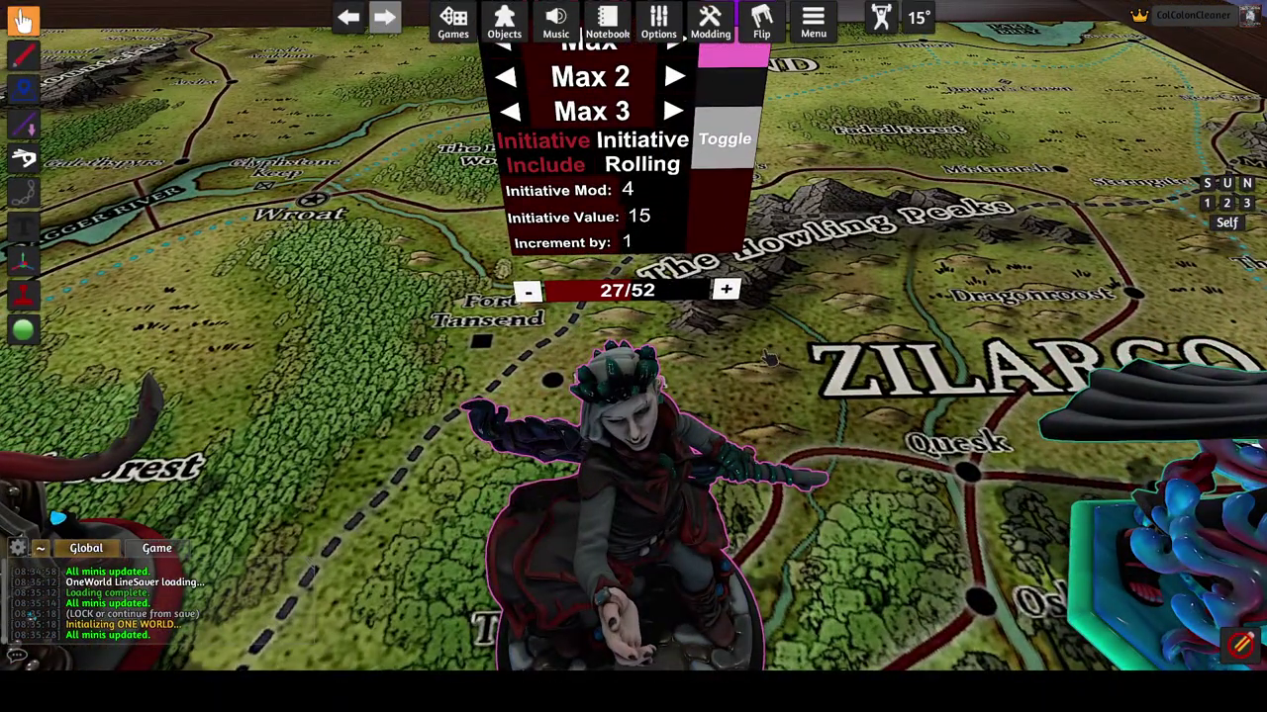
pyautogui.scroll(-5, 771, 358)
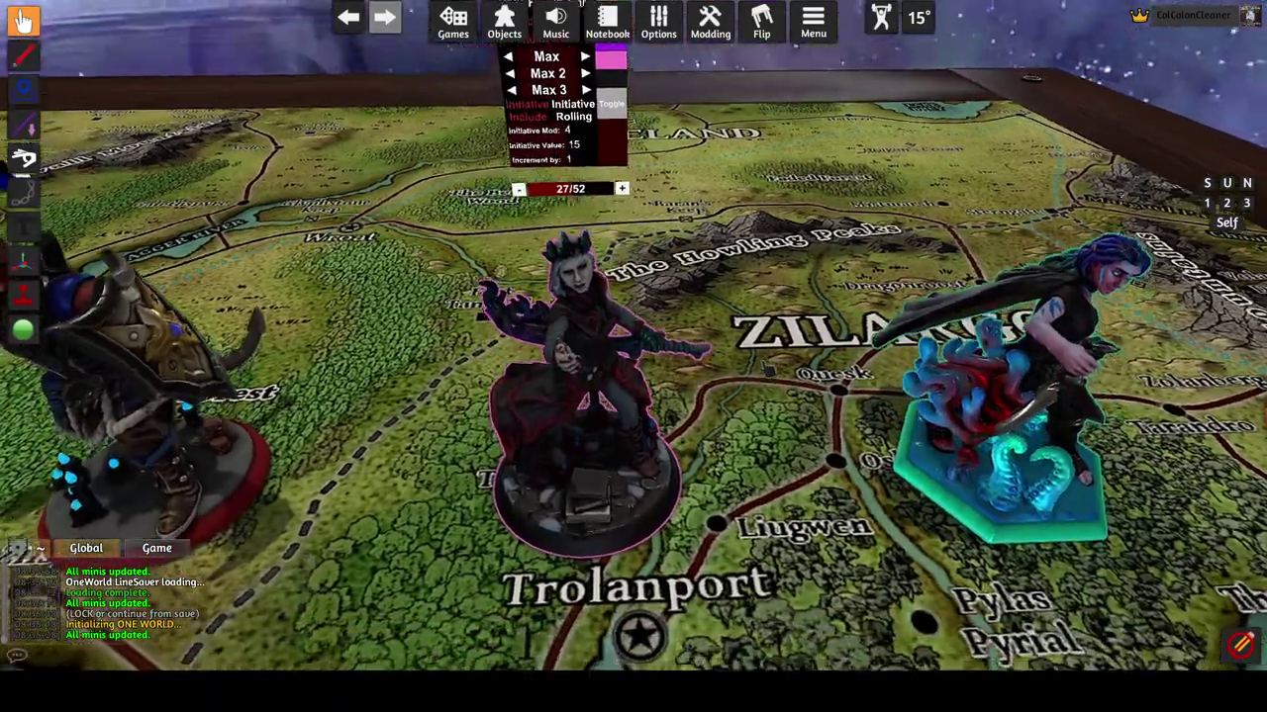
pyautogui.scroll(3, 769, 370)
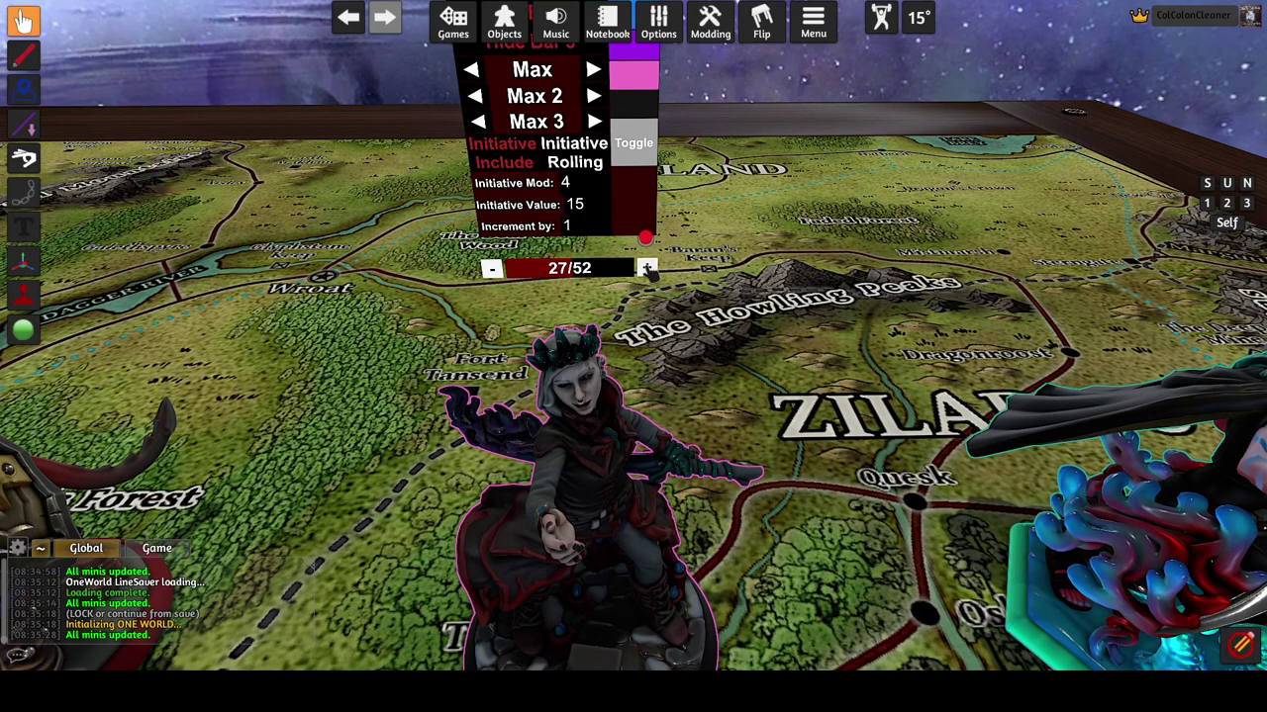
pyautogui.click(492, 271)
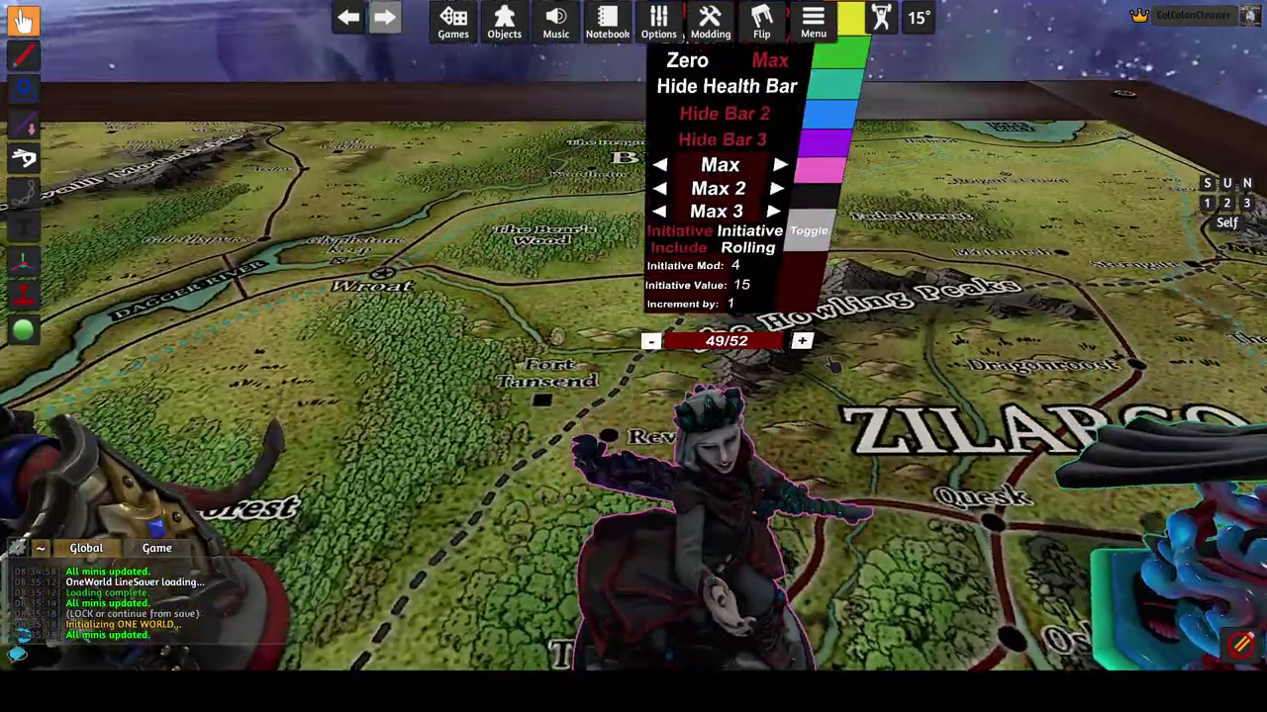
# Lower the top initiative entry's health to 15 and raise it to 57 from the injector's list.
pyautogui.scroll(5, 505, 355)
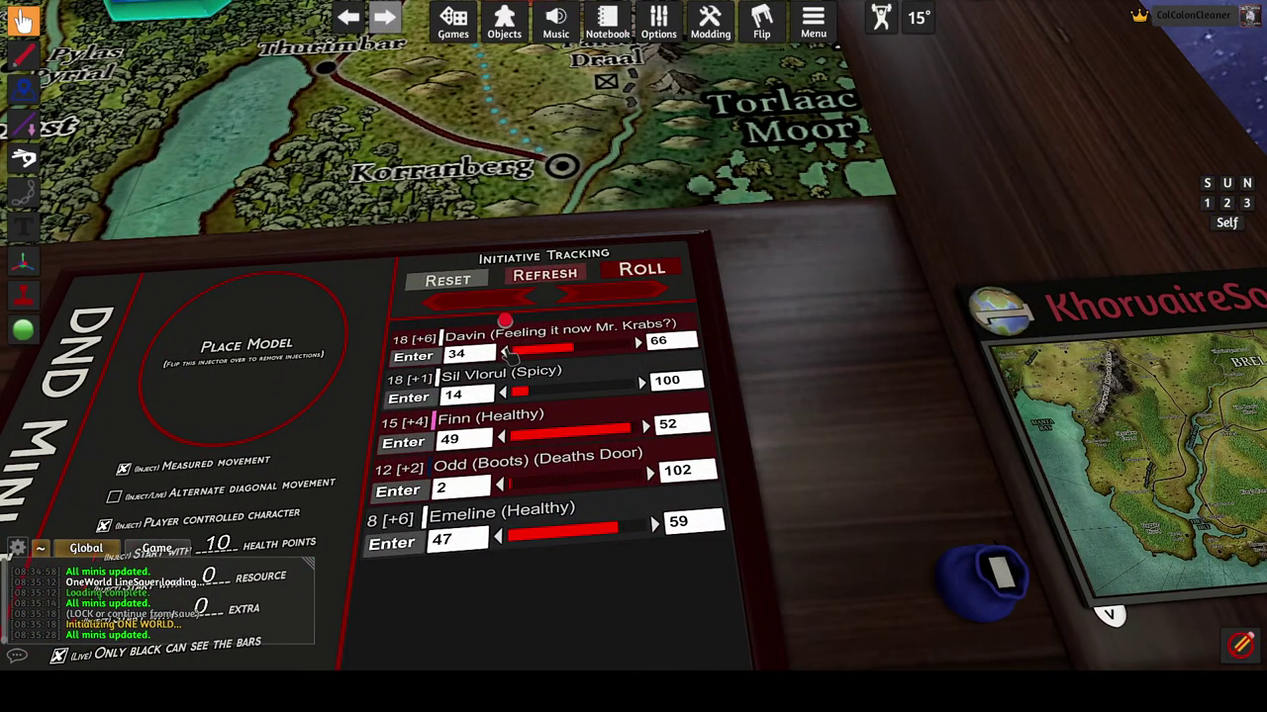
pyautogui.click(503, 354)
pyautogui.click(504, 353)
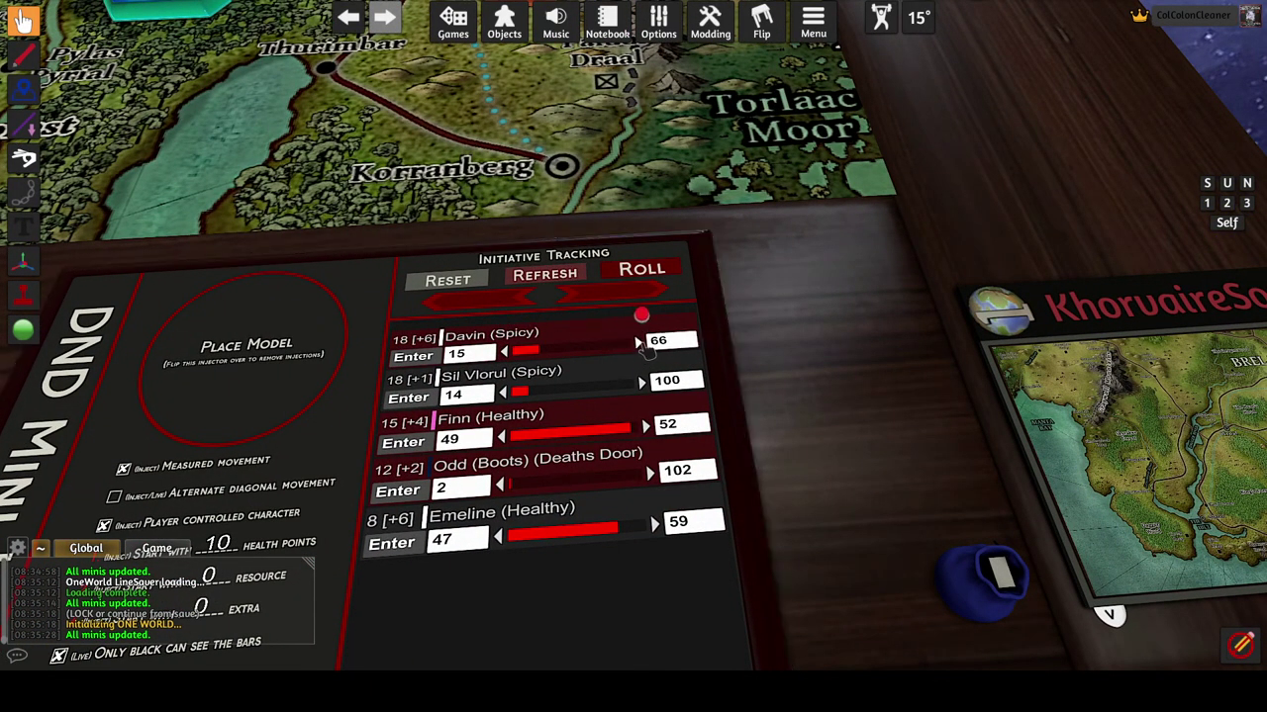
pyautogui.click(639, 343)
pyautogui.click(638, 343)
pyautogui.scroll(-5, 647, 351)
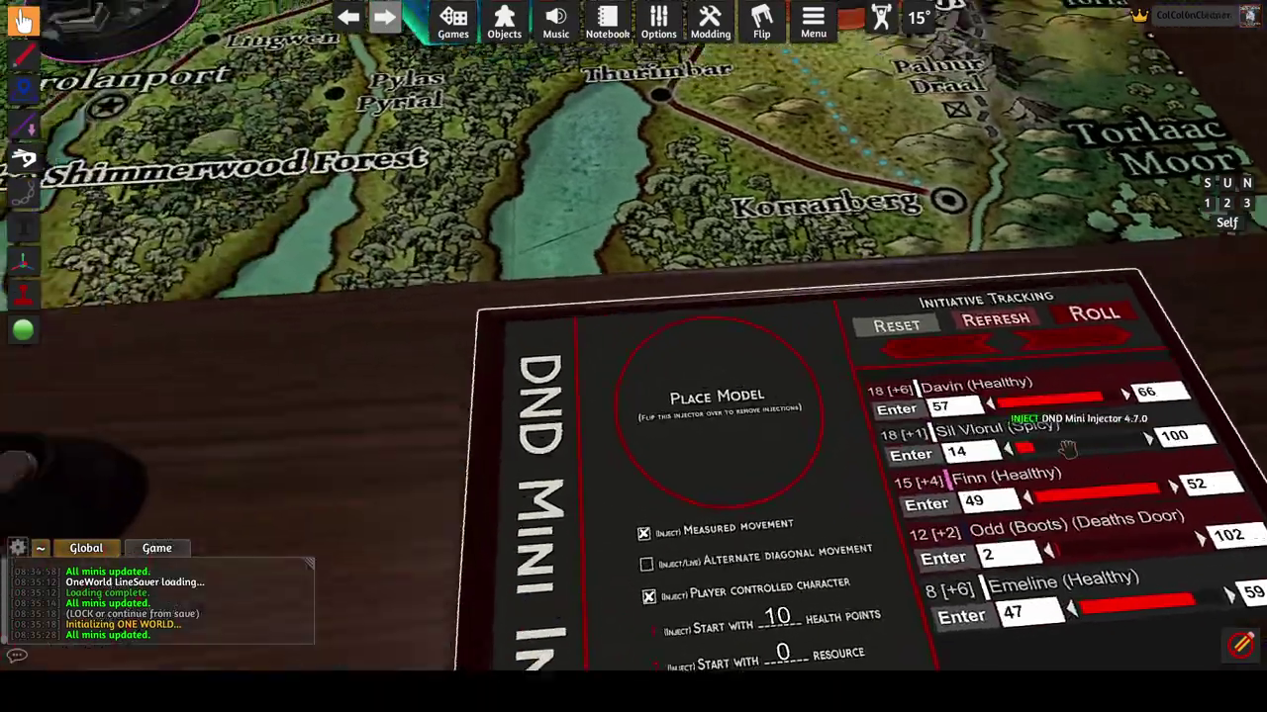
pyautogui.scroll(5, 633, 356)
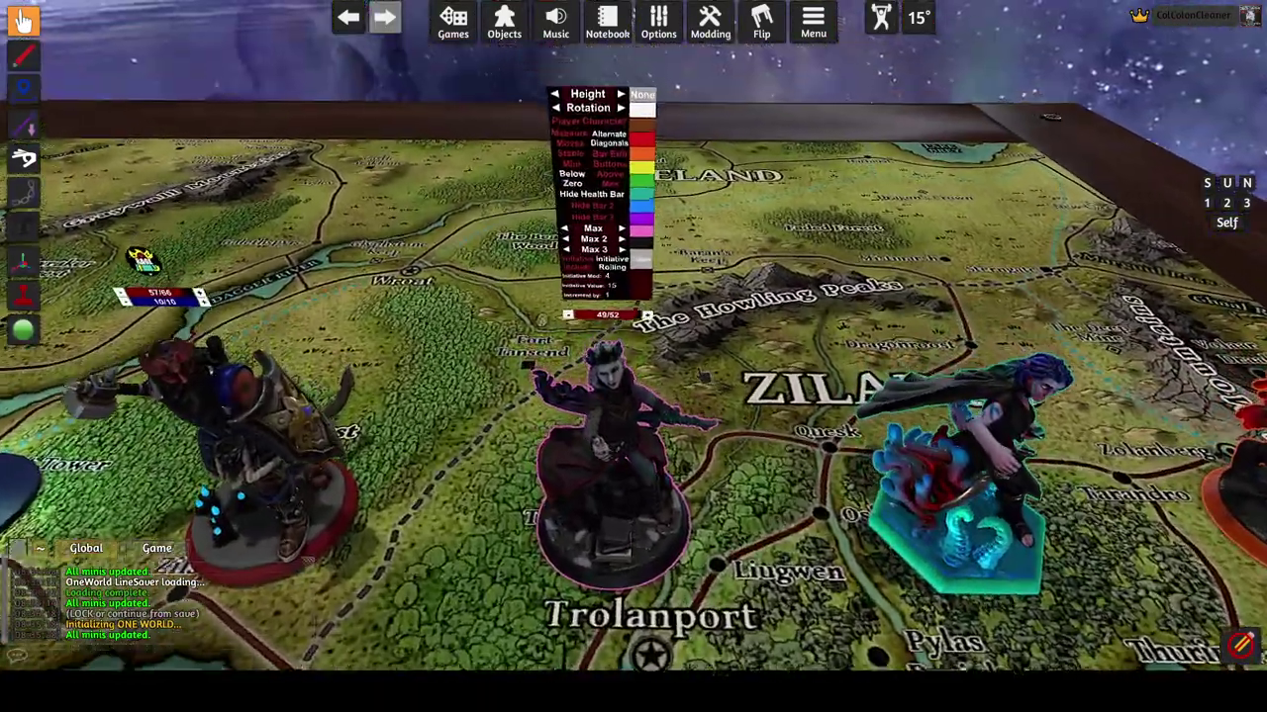
pyautogui.scroll(5, 625, 253)
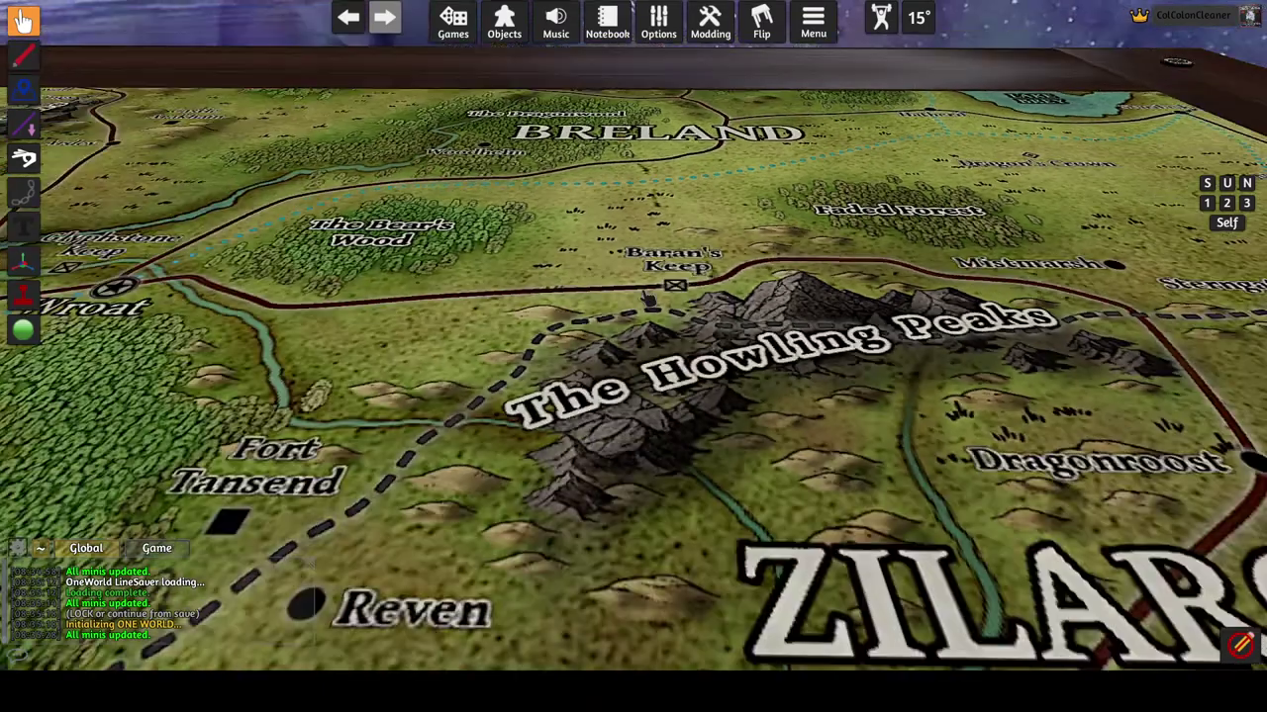
# Open the pink-outlined mini's settings panel and adjust the height and rotation of its health bar.
pyautogui.scroll(-4, 655, 284)
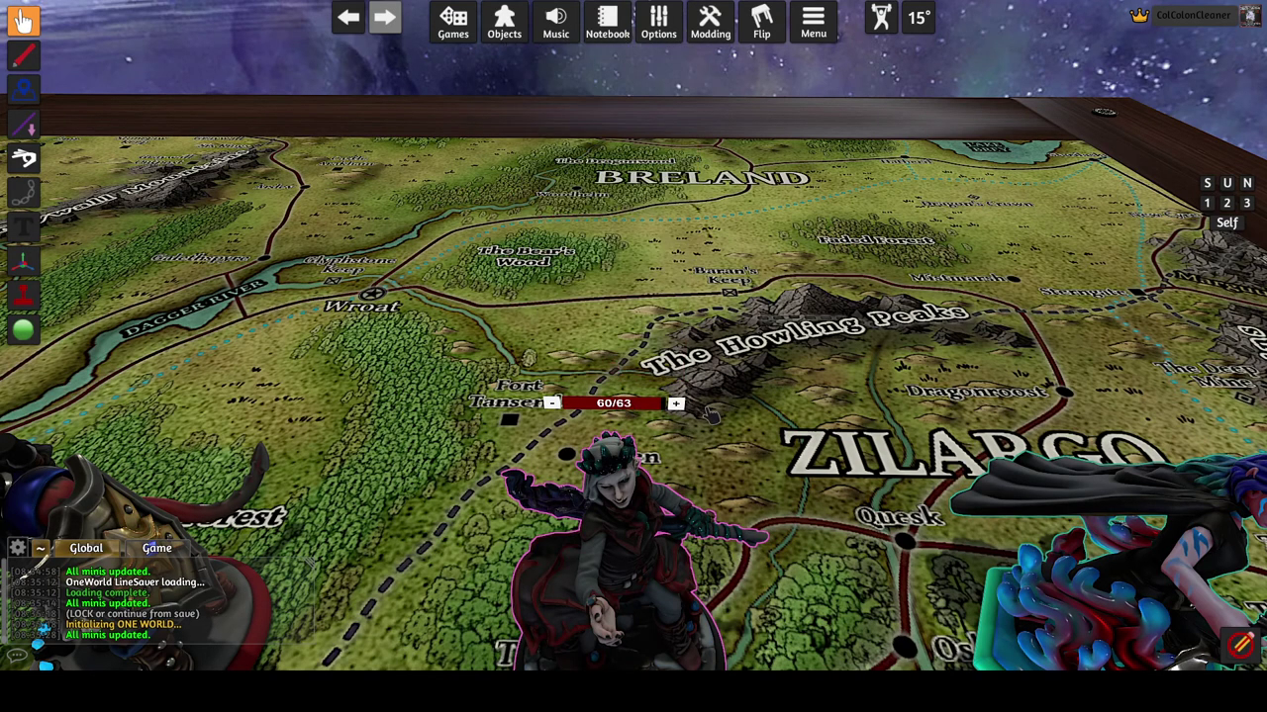
pyautogui.scroll(-3, 619, 405)
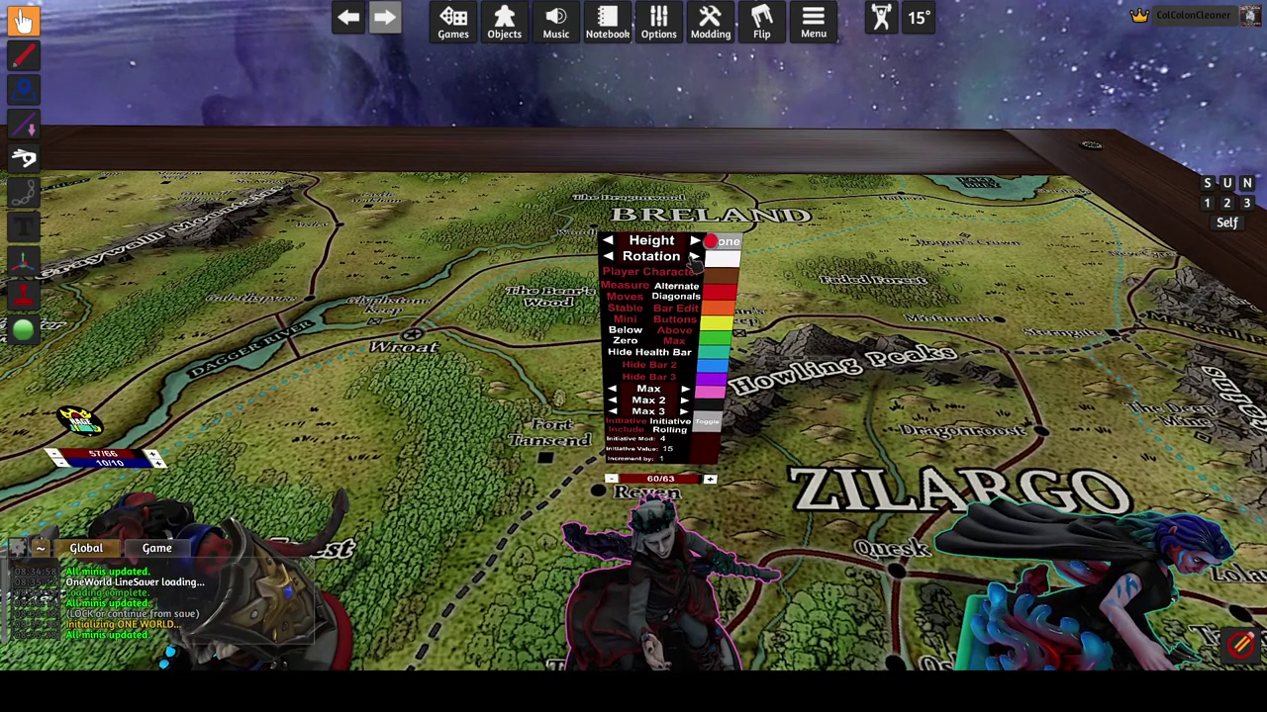
pyautogui.scroll(3, 696, 259)
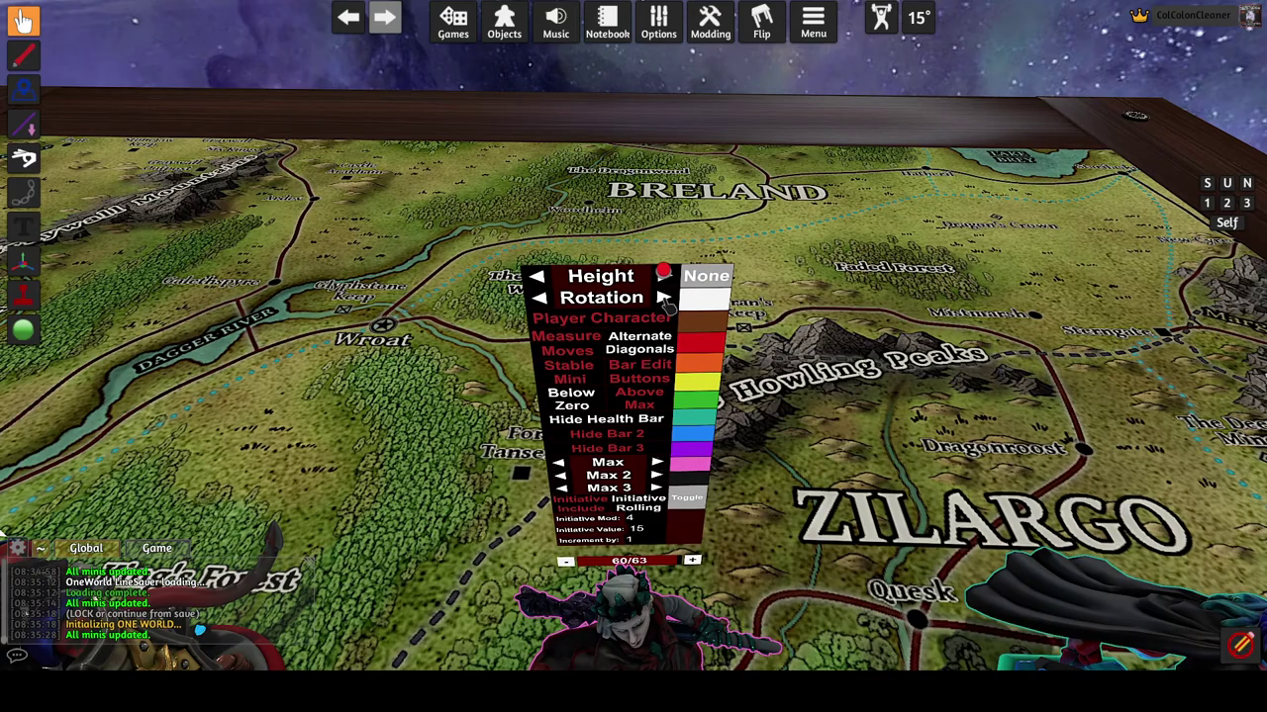
pyautogui.click(665, 300)
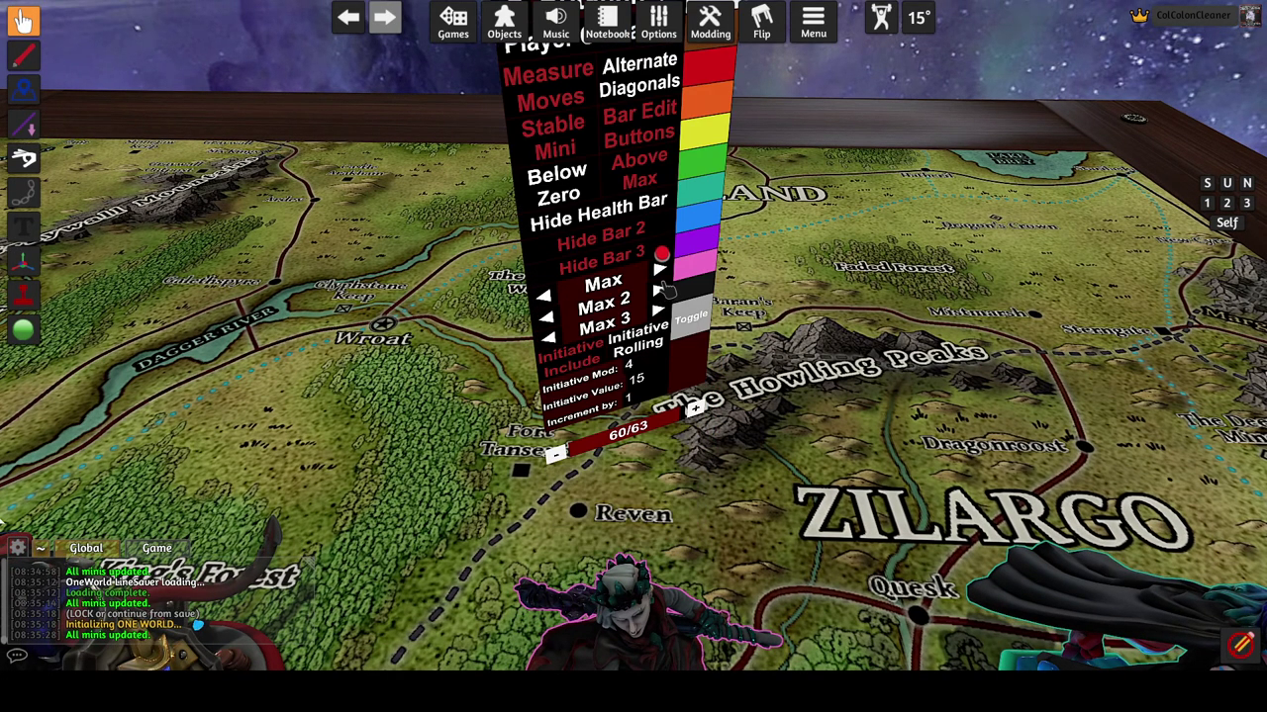
pyautogui.scroll(-3, 668, 286)
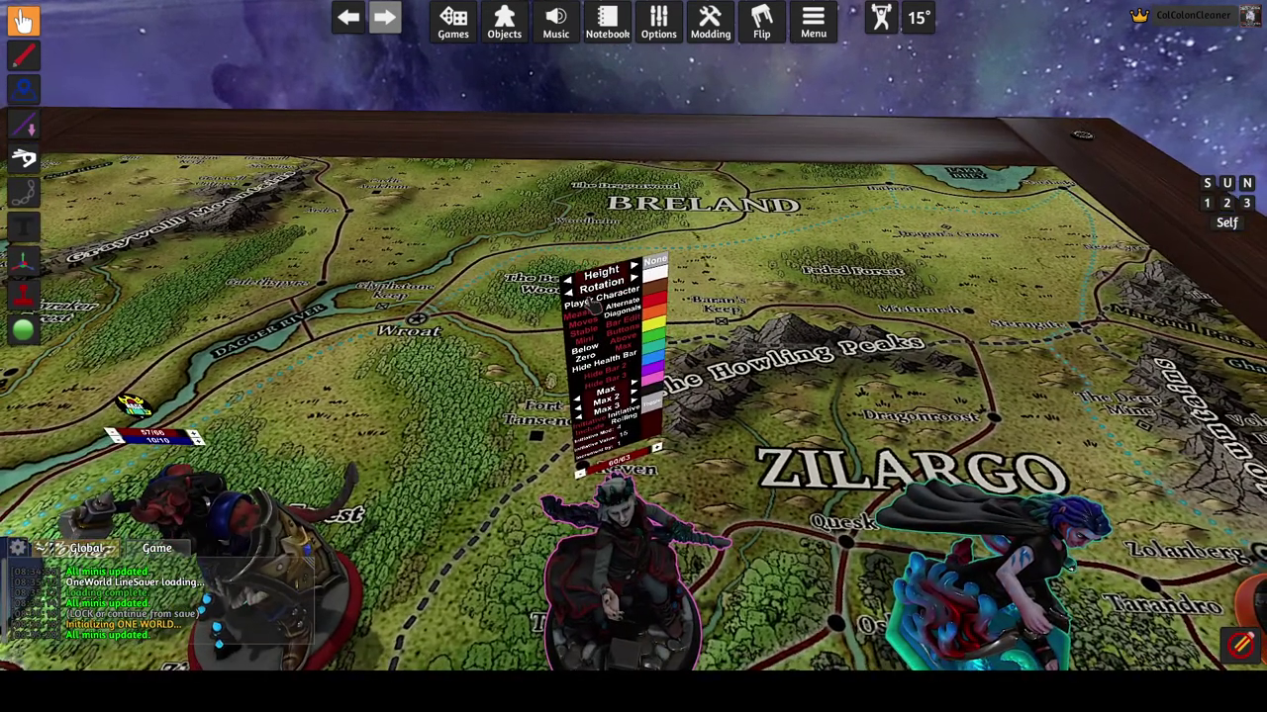
# Toggle the Player Character option off and back on in the pink-outlined mini's settings panel.
pyautogui.click(592, 299)
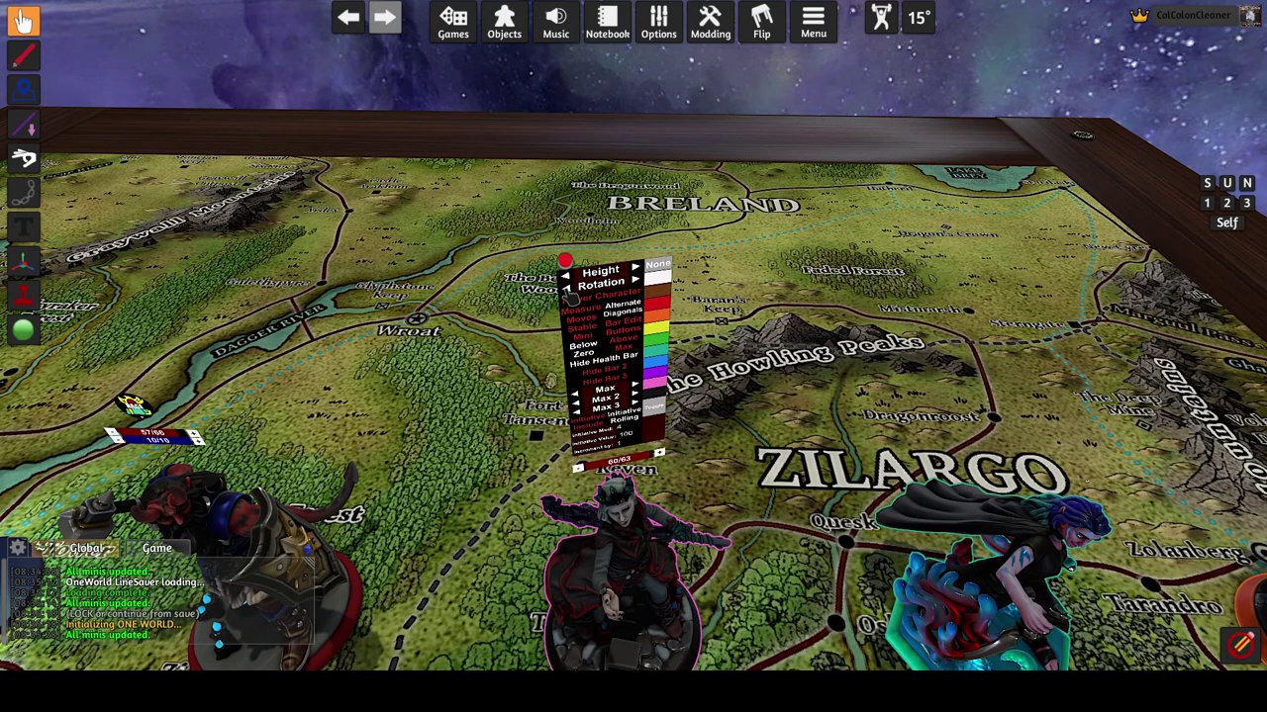
pyautogui.click(613, 310)
pyautogui.press('w')
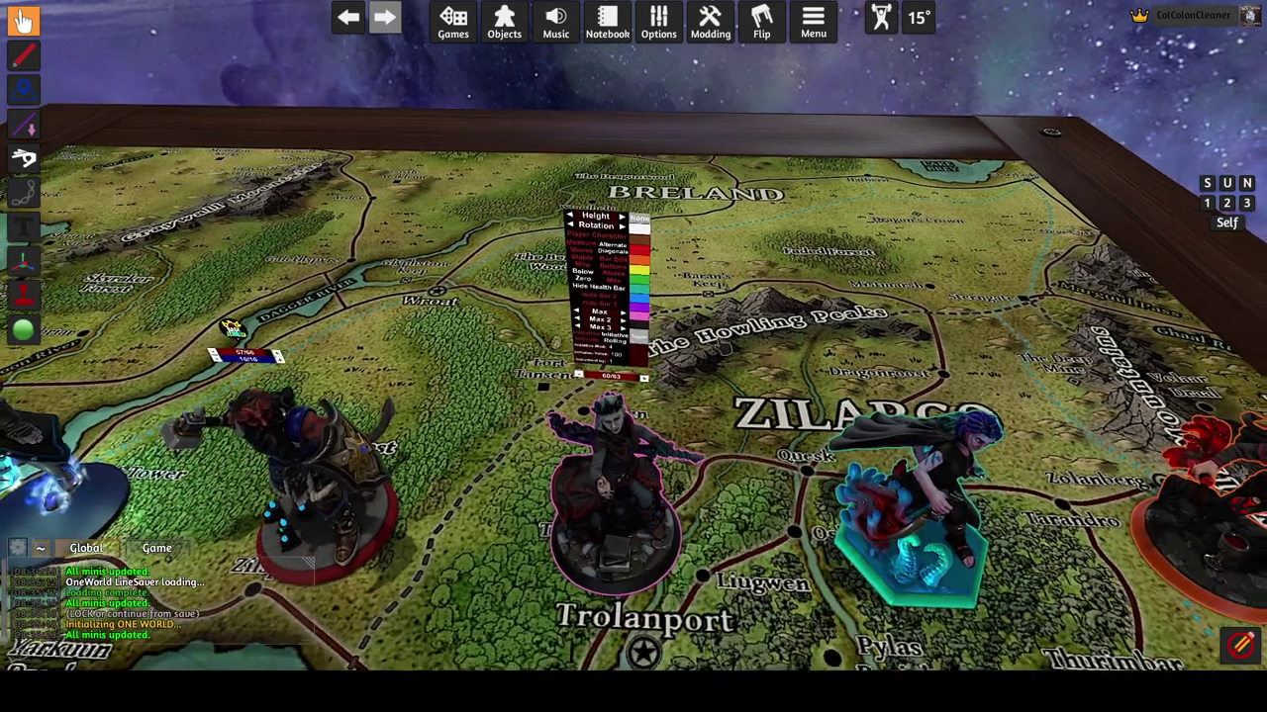
# Look over the minis on the map and the initiative list on the DND Mini Injector.
pyautogui.press('s')
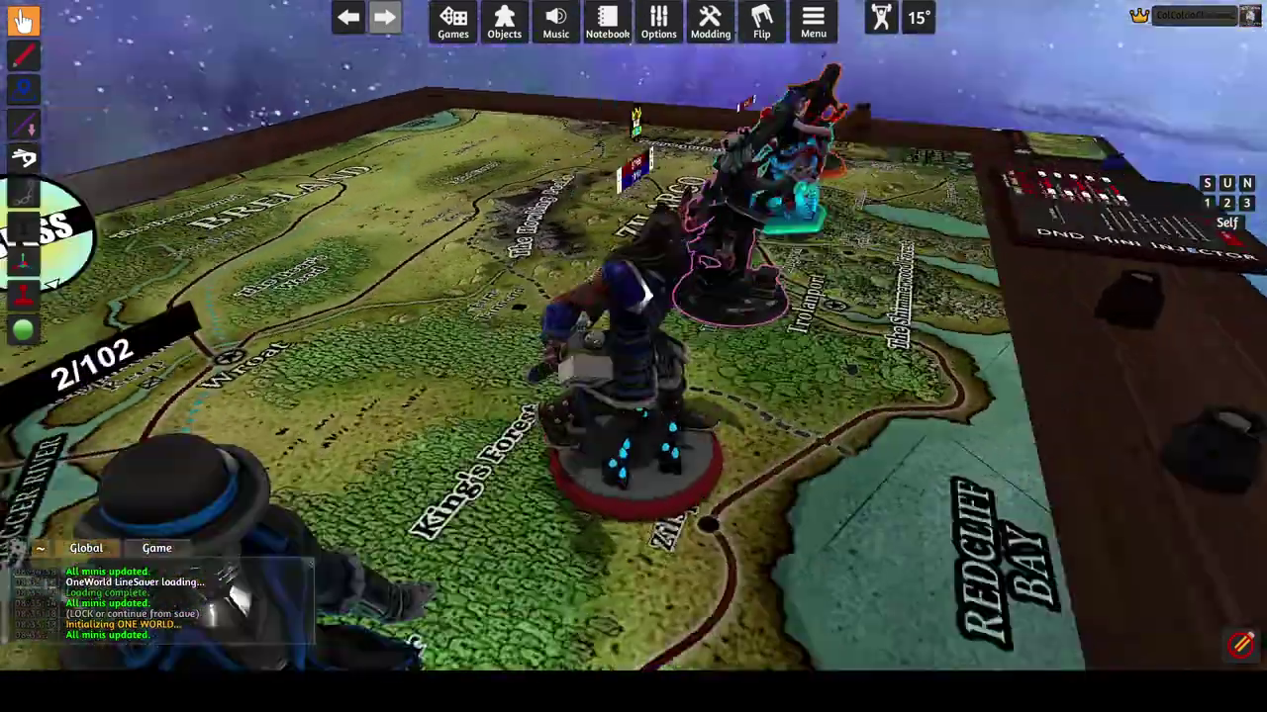
pyautogui.press('s')
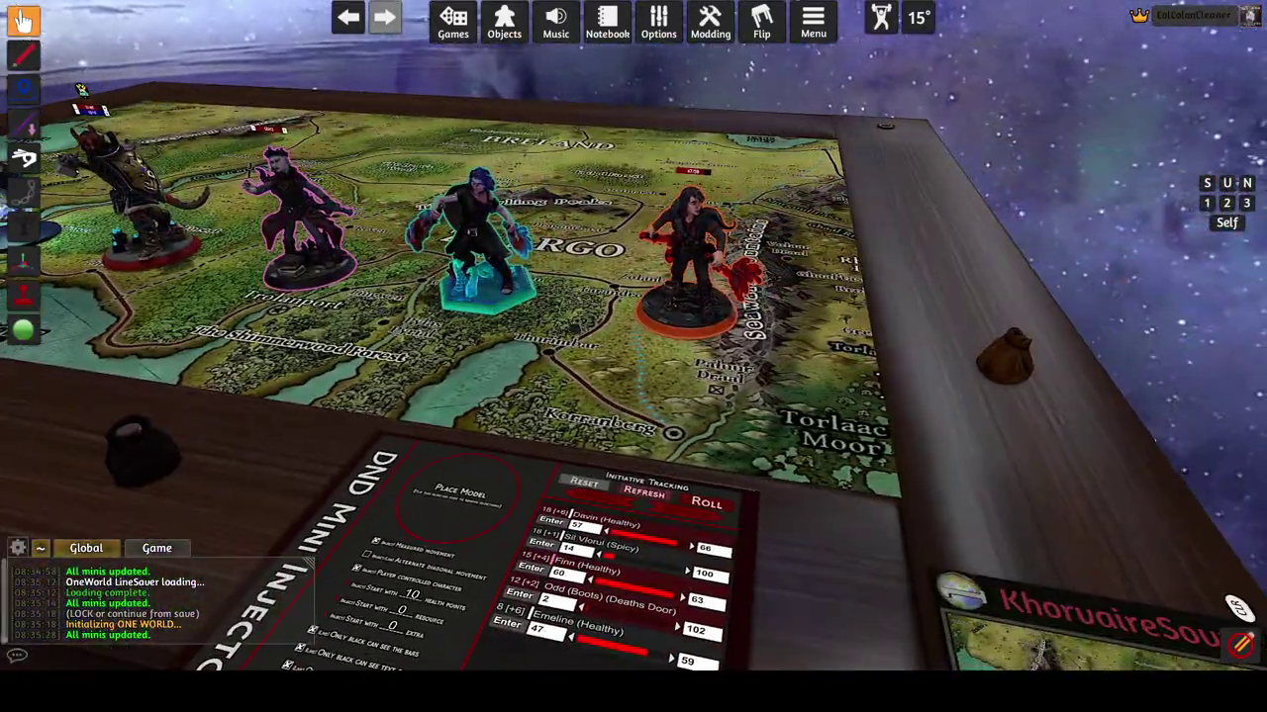
pyautogui.press('s')
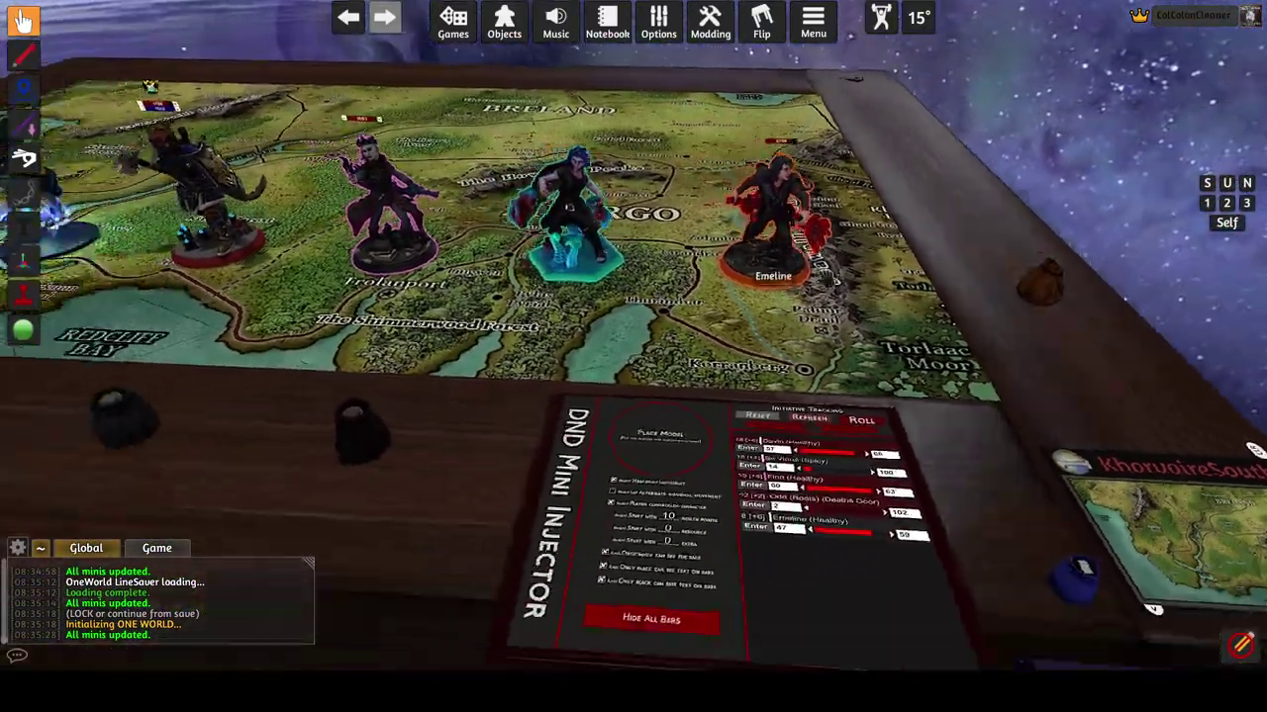
pyautogui.press('a')
pyautogui.press('d')
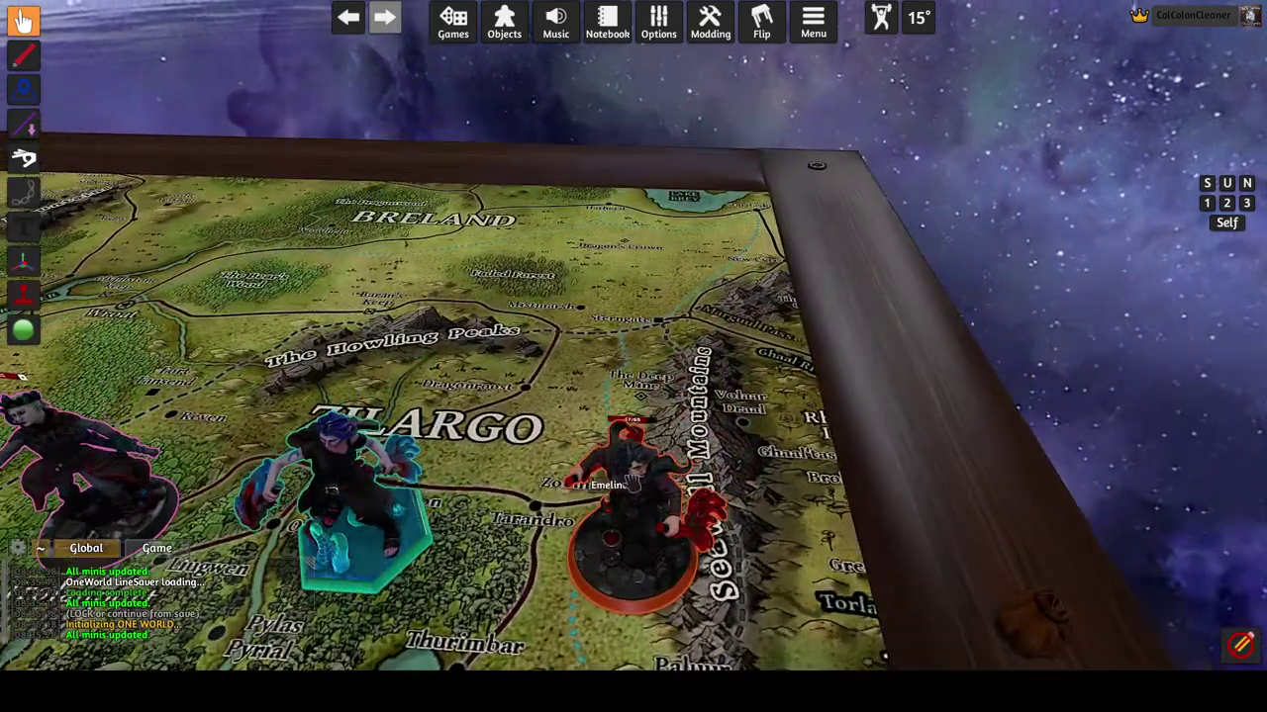
pyautogui.press('s')
pyautogui.press('w')
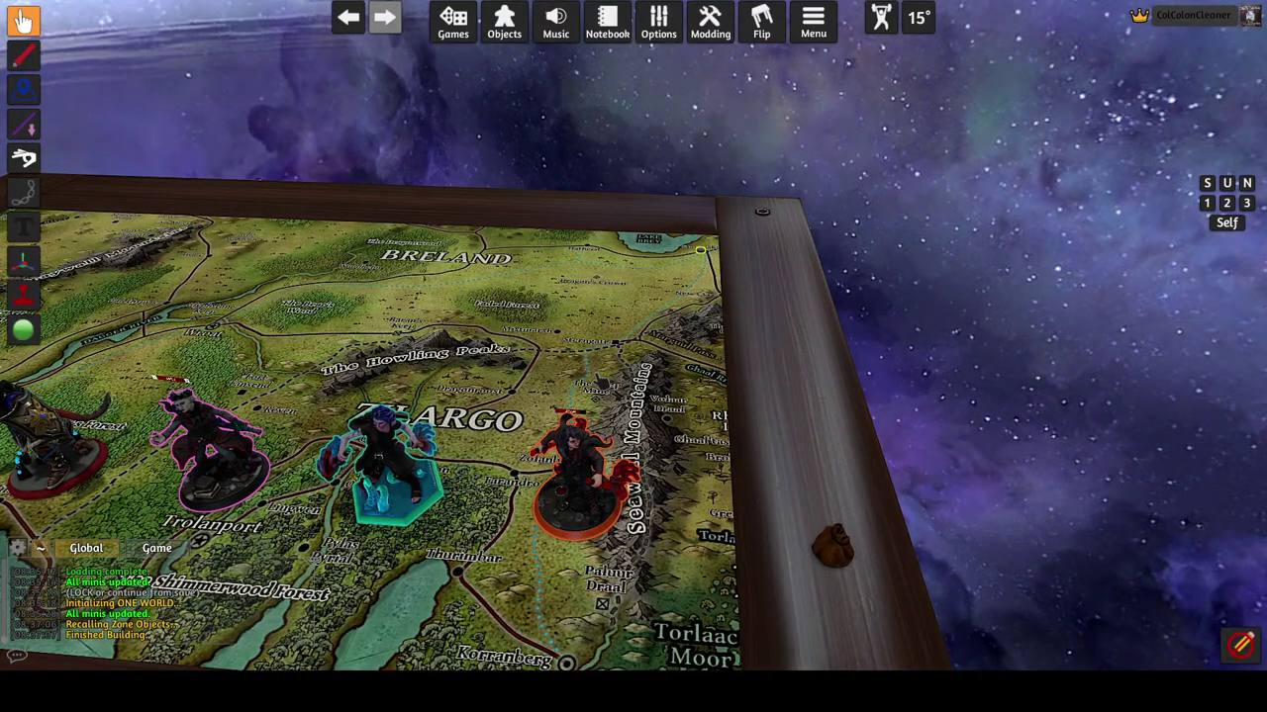
# Replace the KhorvaireSouth map on the table by building the WhiteCarpet 2 map.
pyautogui.scroll(-5, 633, 356)
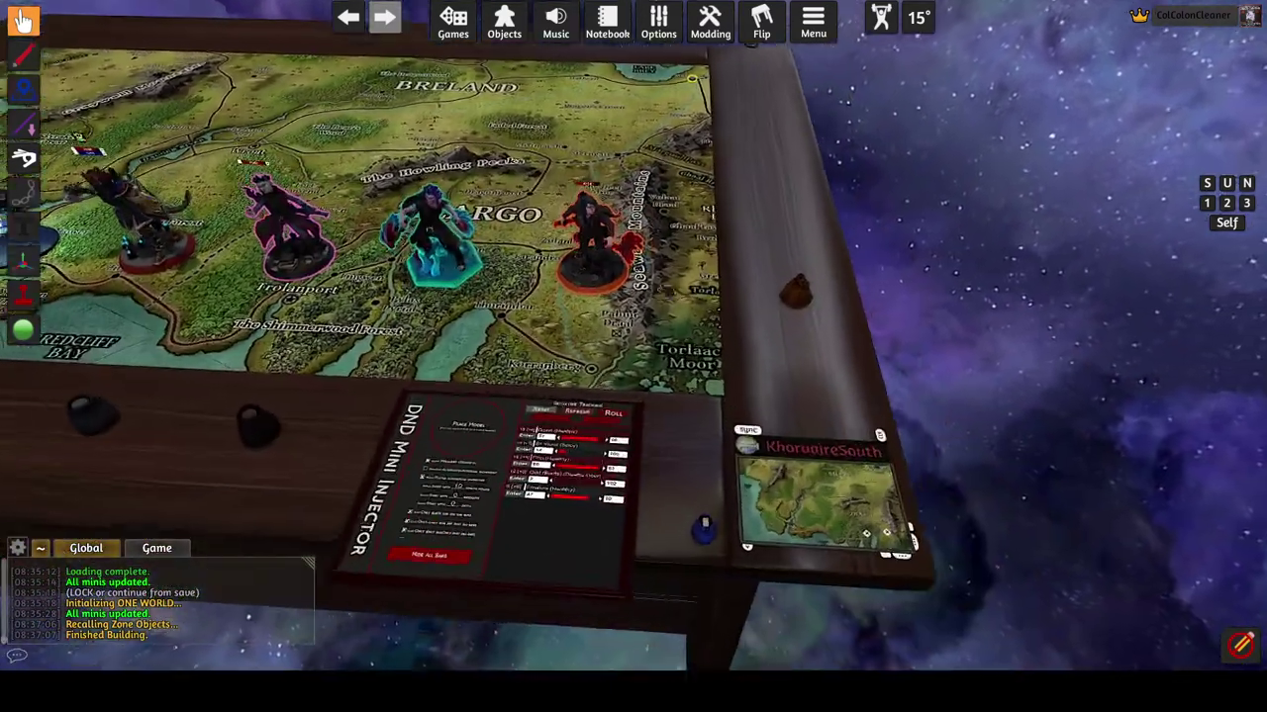
pyautogui.press('a')
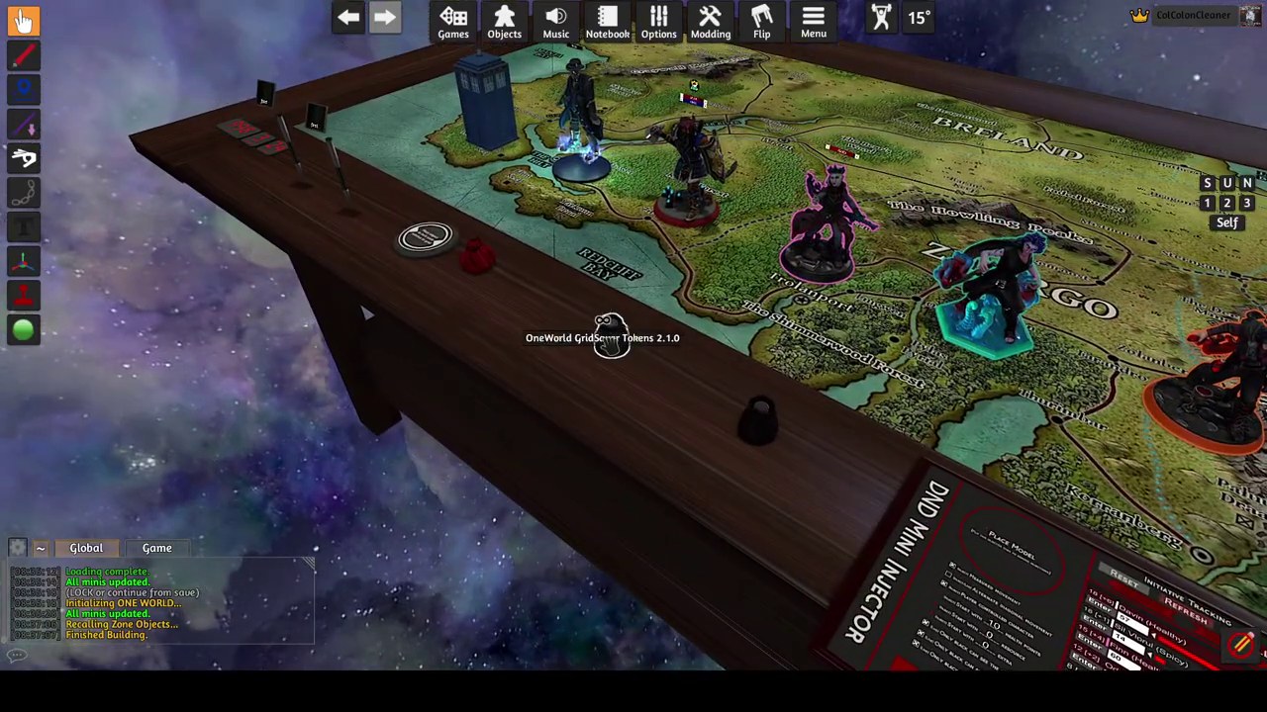
pyautogui.press('d')
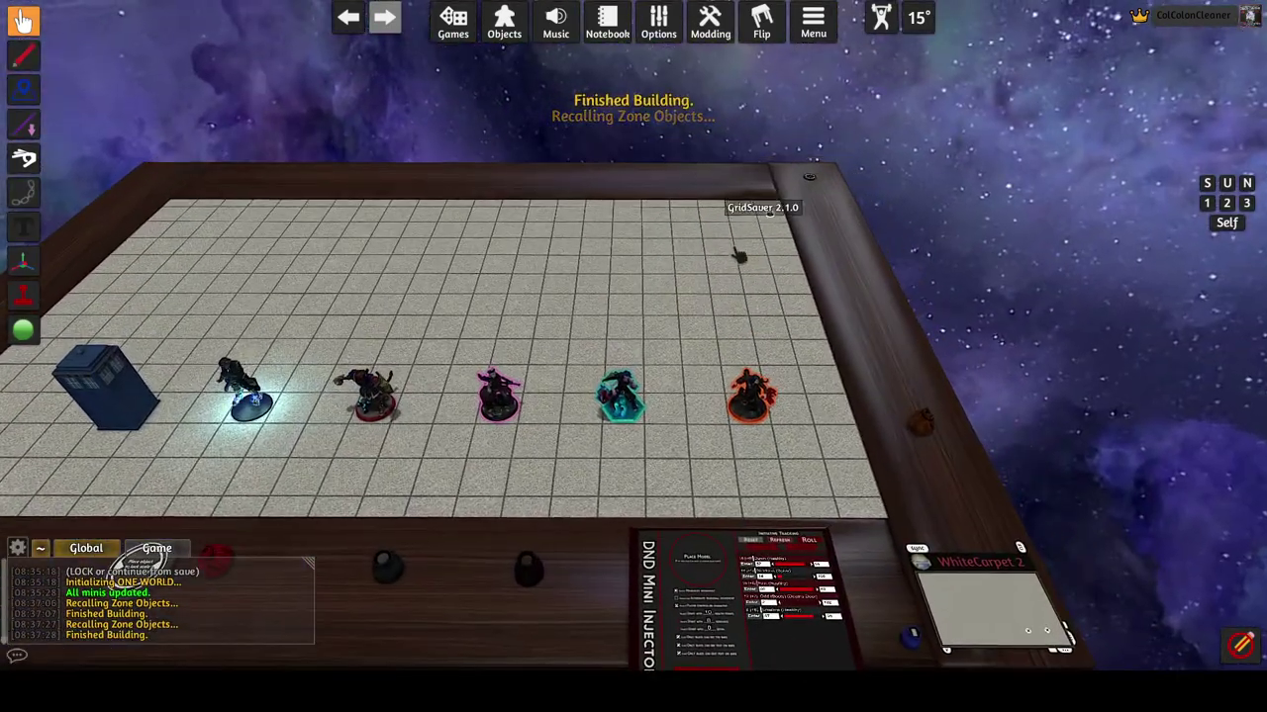
# Place a LineSaver token from its bag beside the GridSaver token in the map's corner and view its Save Lines options.
pyautogui.press('a')
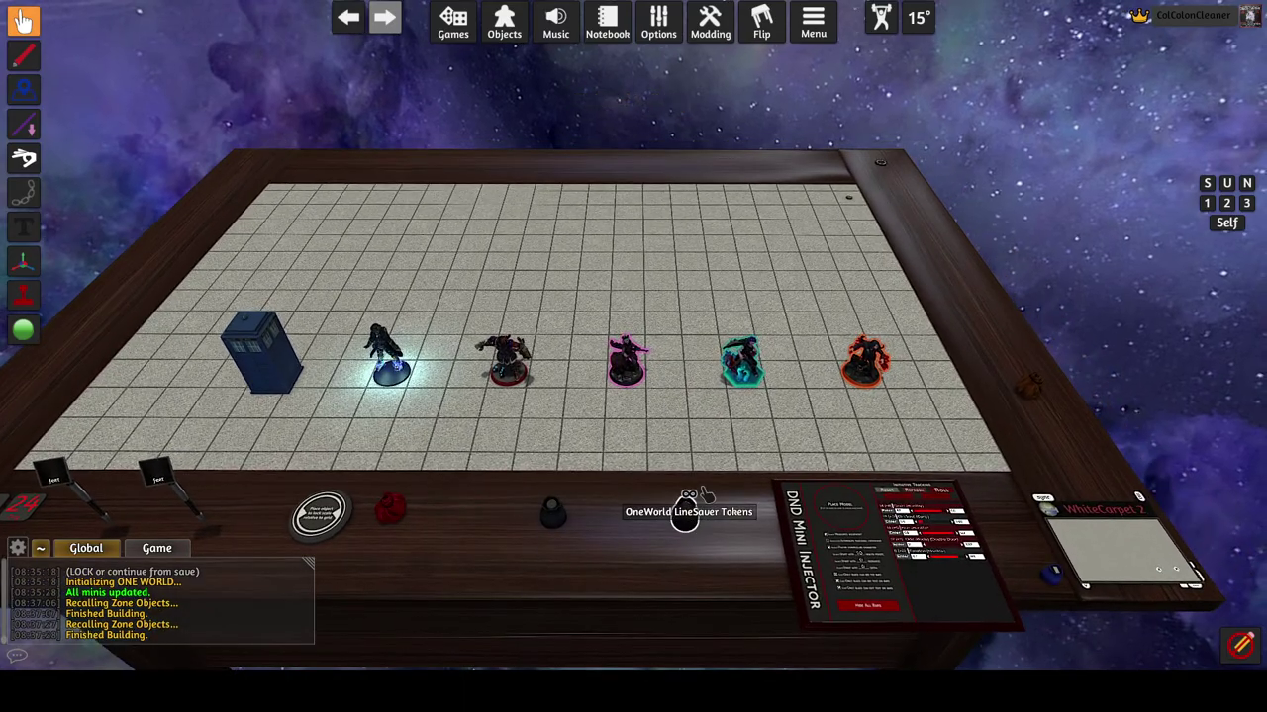
pyautogui.press('e')
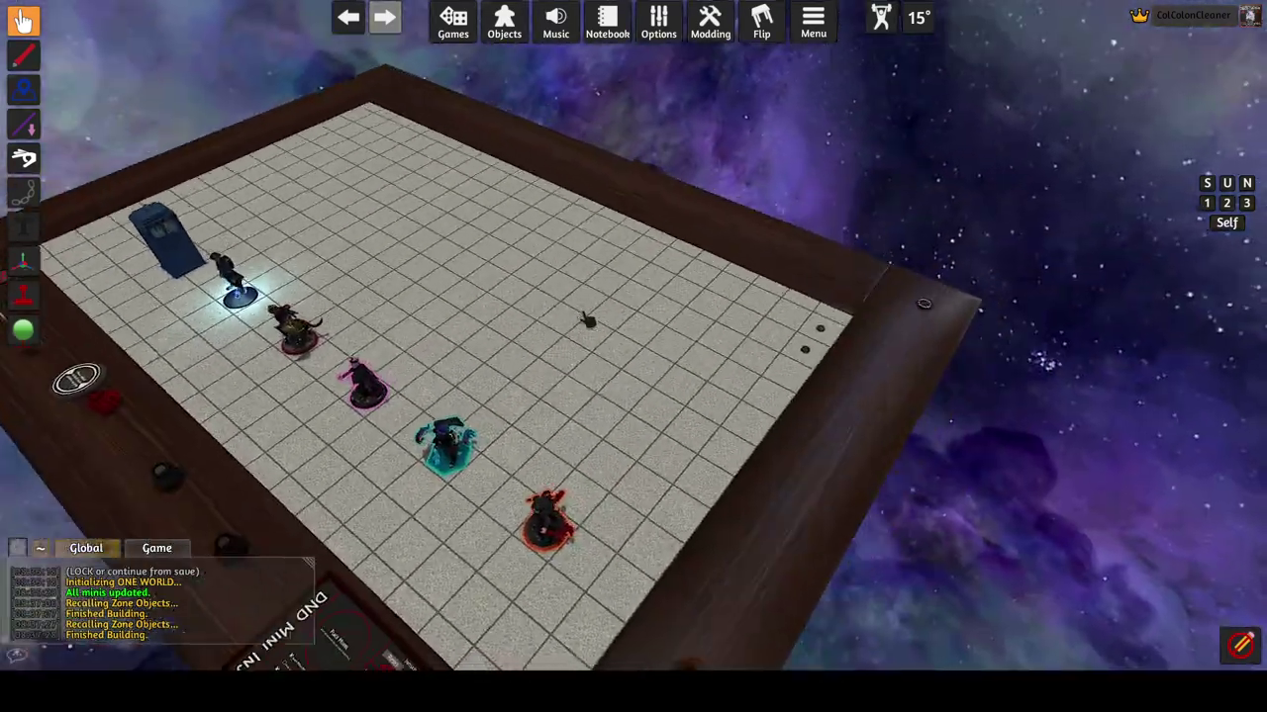
pyautogui.scroll(-5, 587, 320)
pyautogui.rightClick(758, 365)
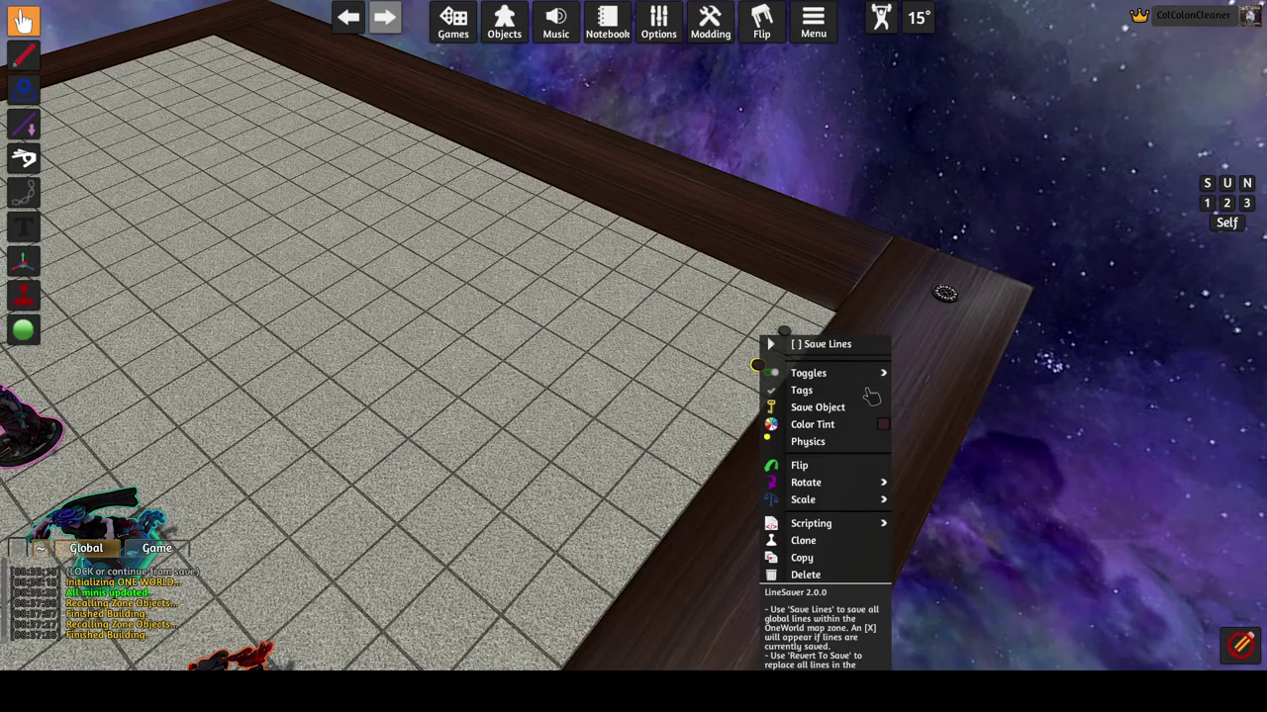
pyautogui.scroll(5, 494, 342)
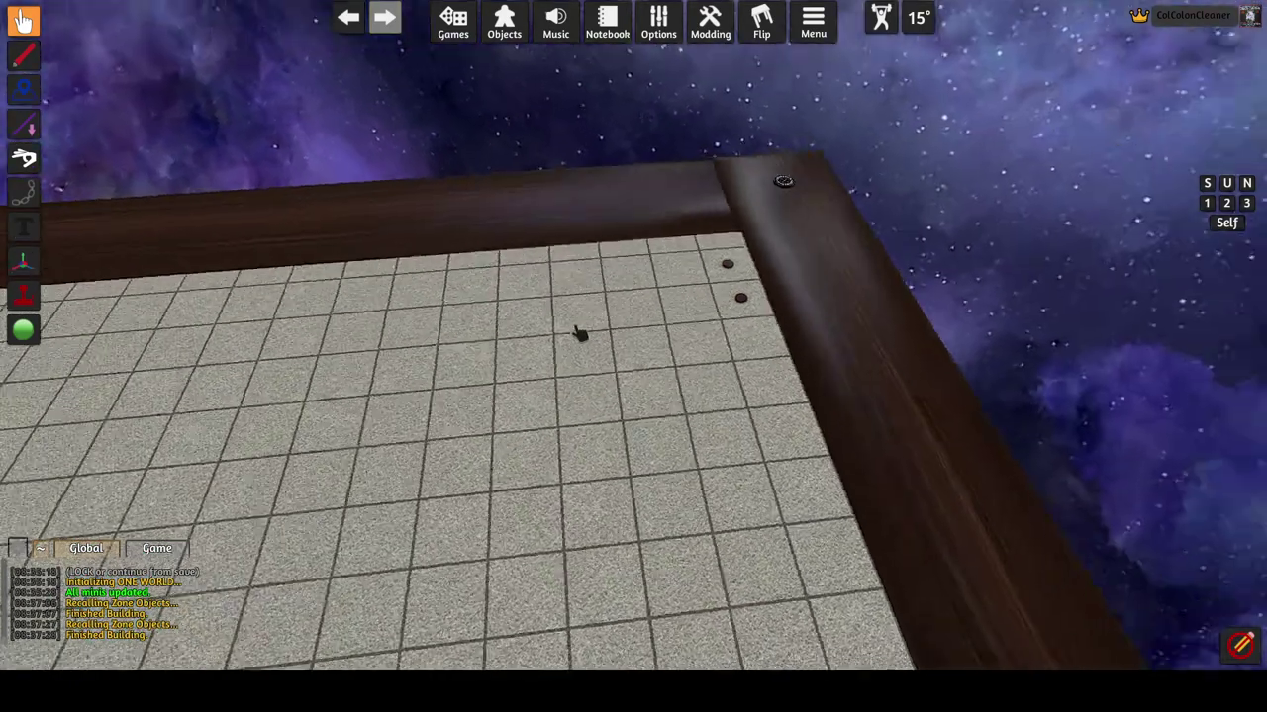
pyautogui.scroll(-4, 594, 334)
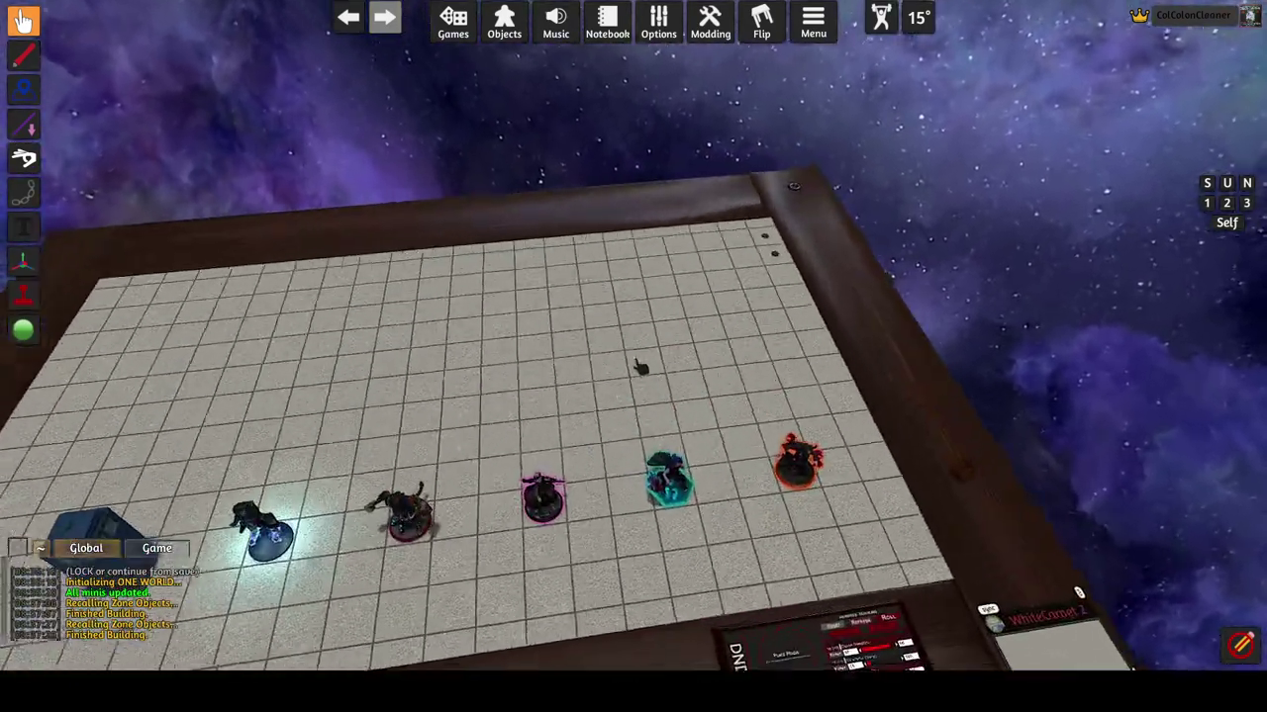
pyautogui.scroll(4, 642, 368)
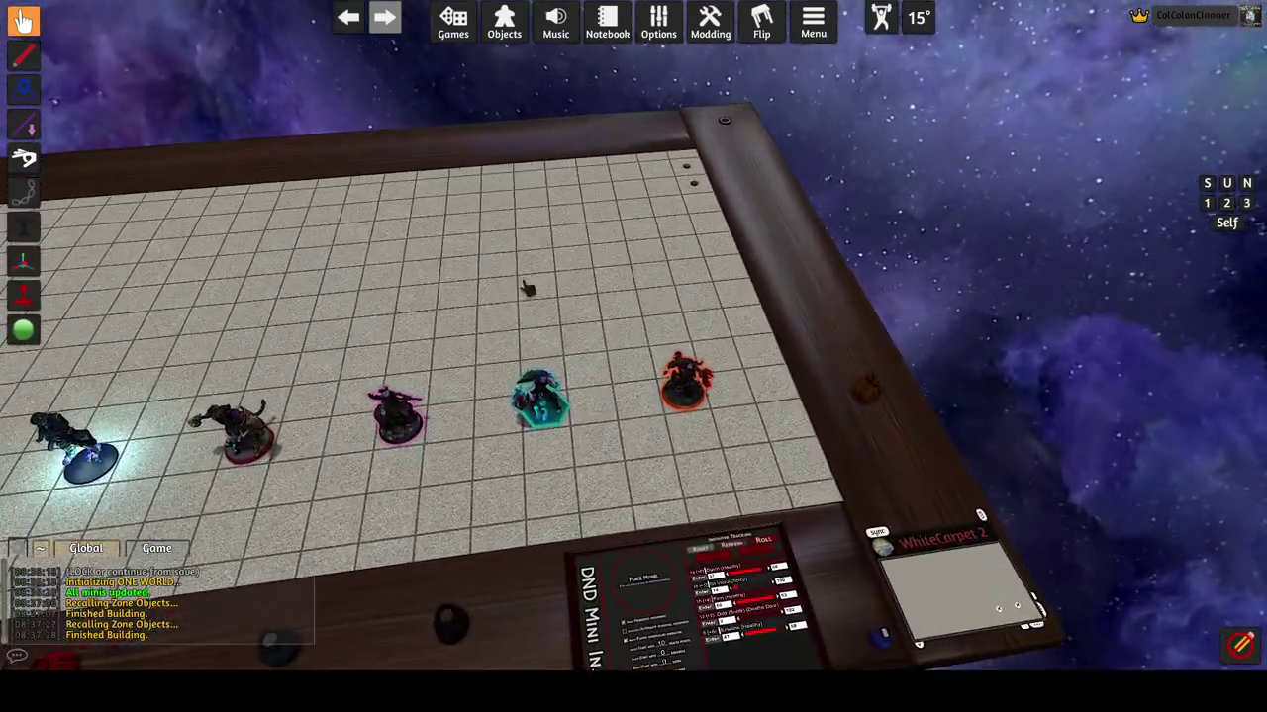
pyautogui.scroll(-2, 529, 288)
pyautogui.click(455, 23)
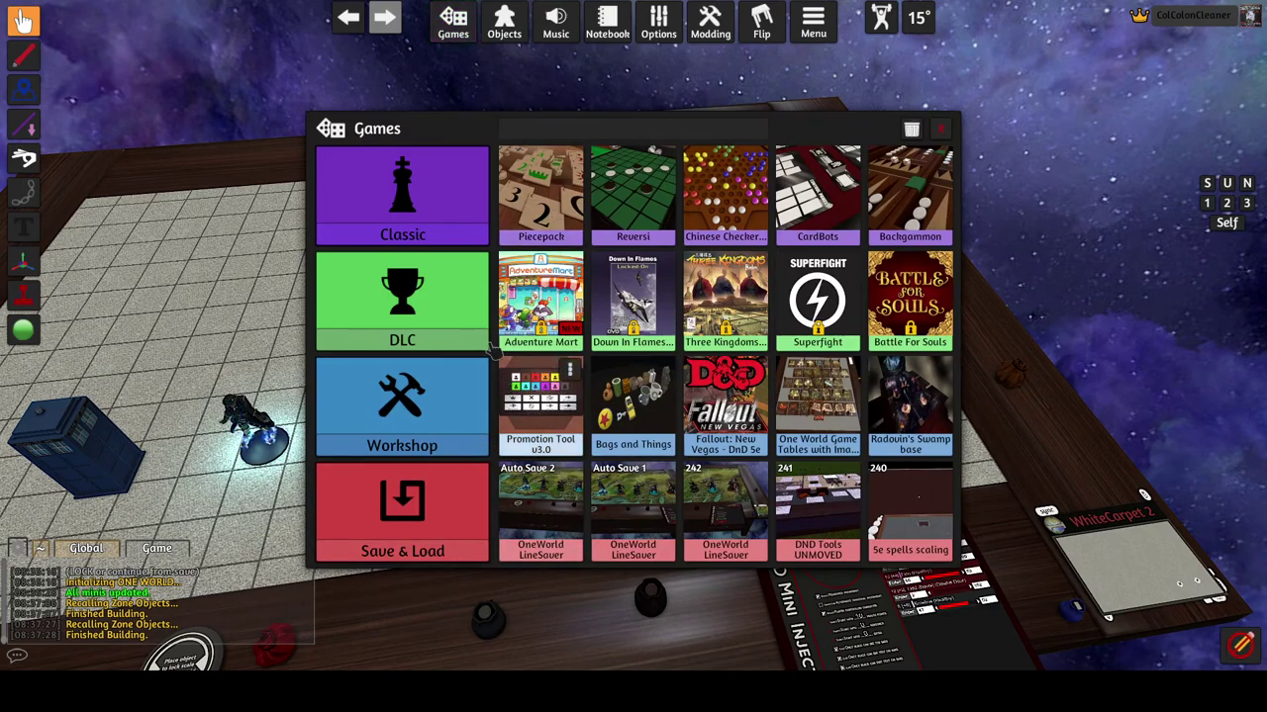
pyautogui.click(941, 128)
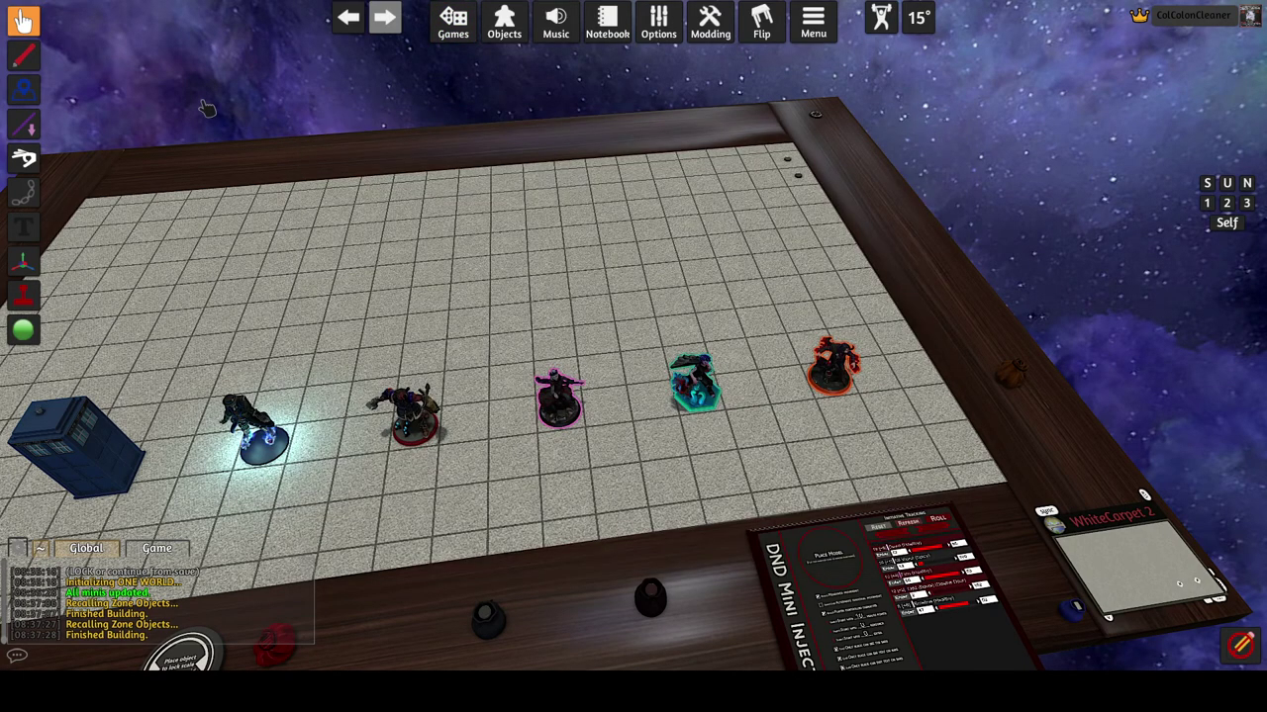
# Set the drawing colour to red (E70000) and draw a freehand wavy line across the middle of the grid.
pyautogui.click(23, 56)
pyautogui.click(246, 55)
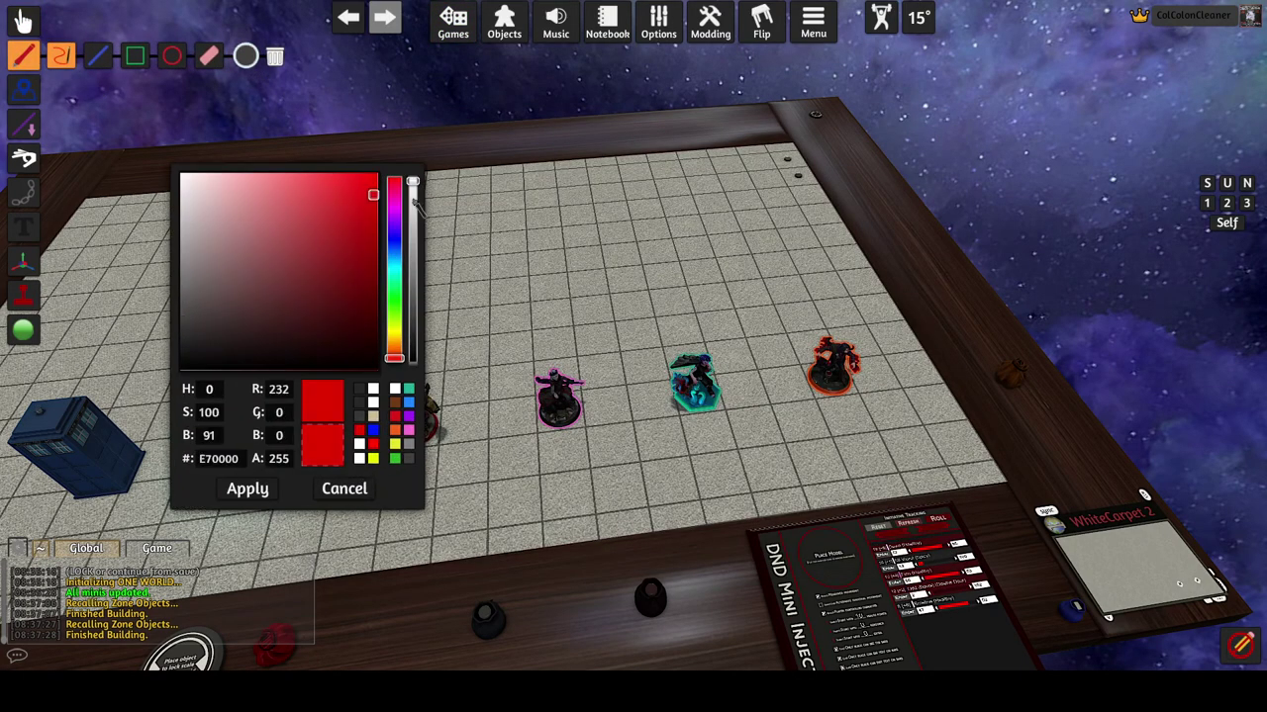
pyautogui.click(246, 491)
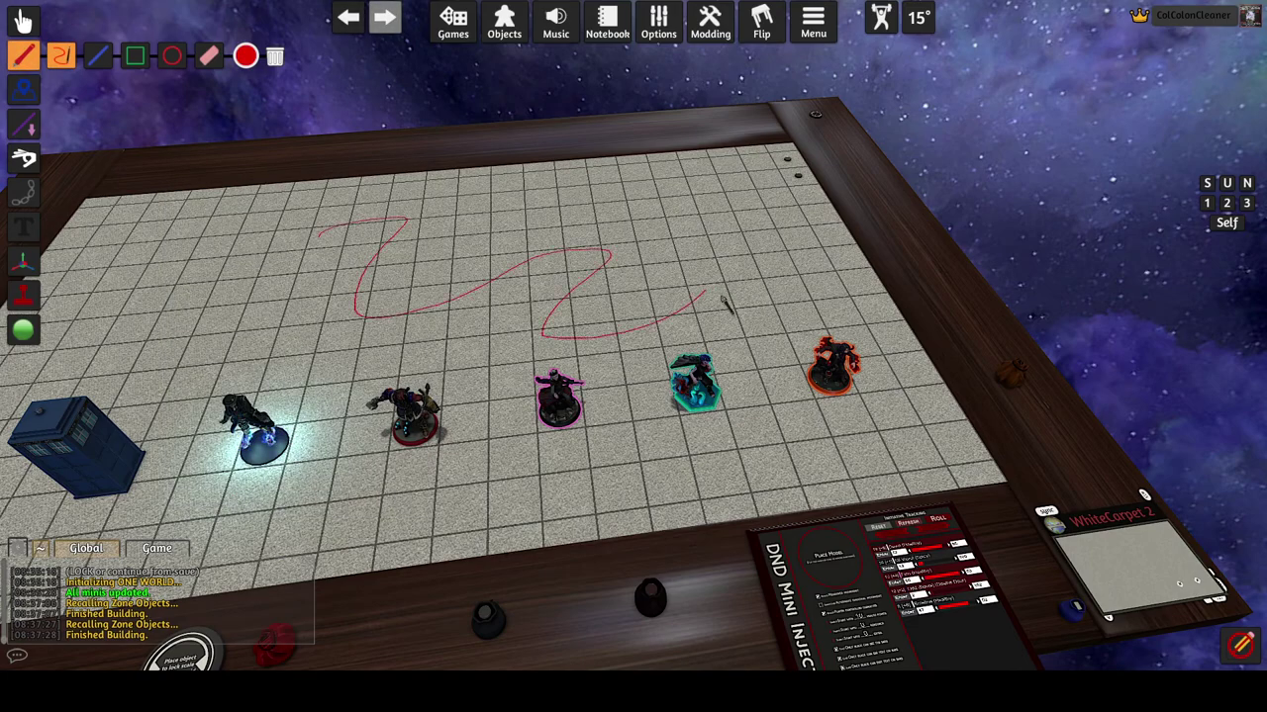
# Draw thin red lines running over the grid's edge and a small face on the table's wooden border.
pyautogui.press('d')
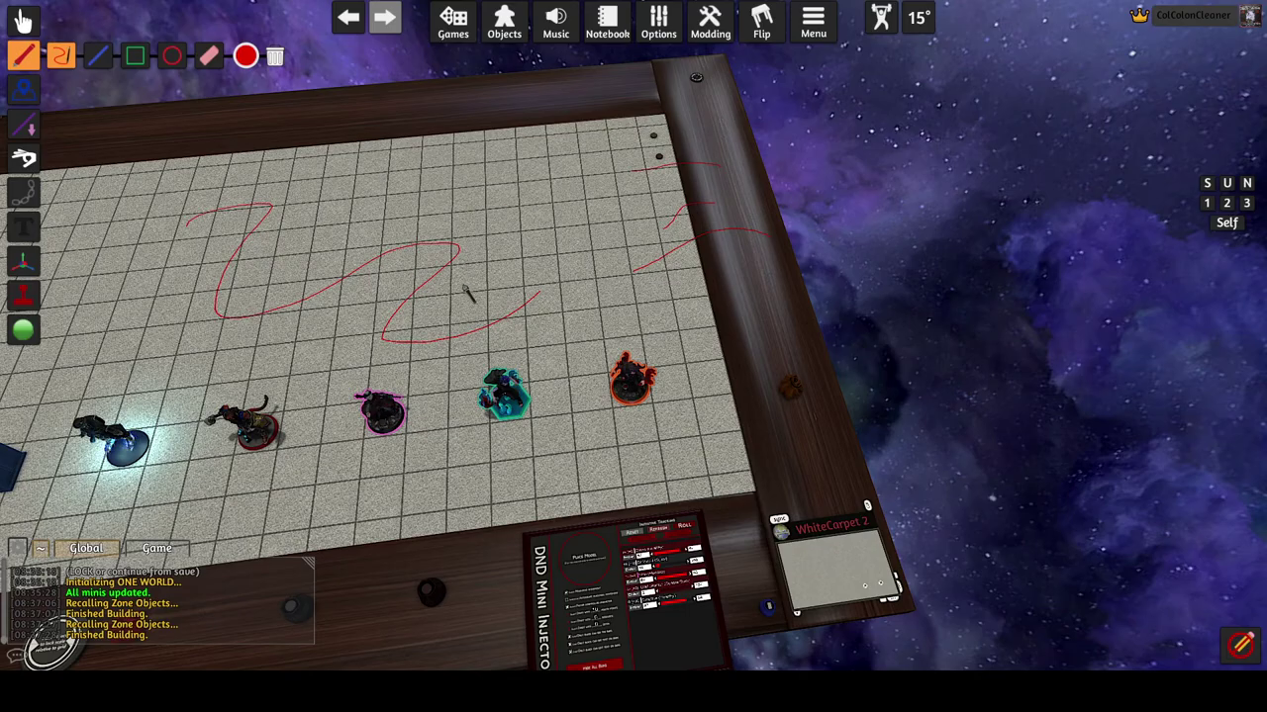
pyautogui.press('q')
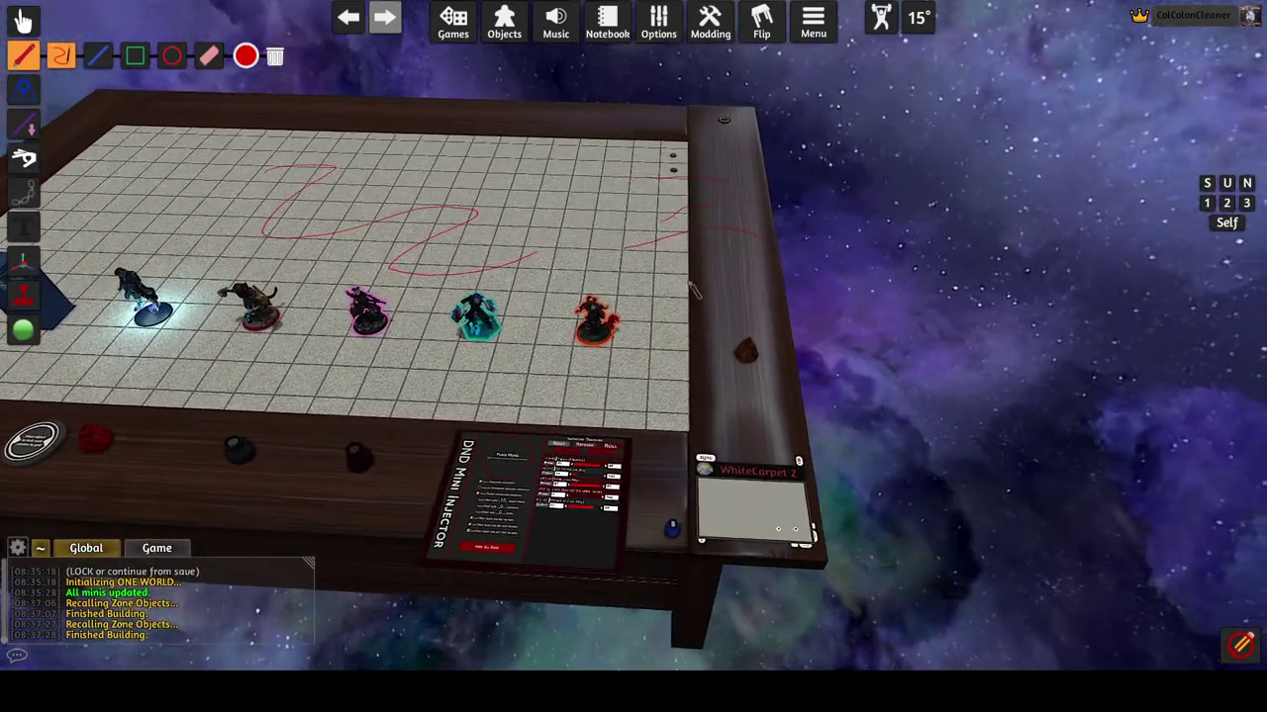
pyautogui.press('e')
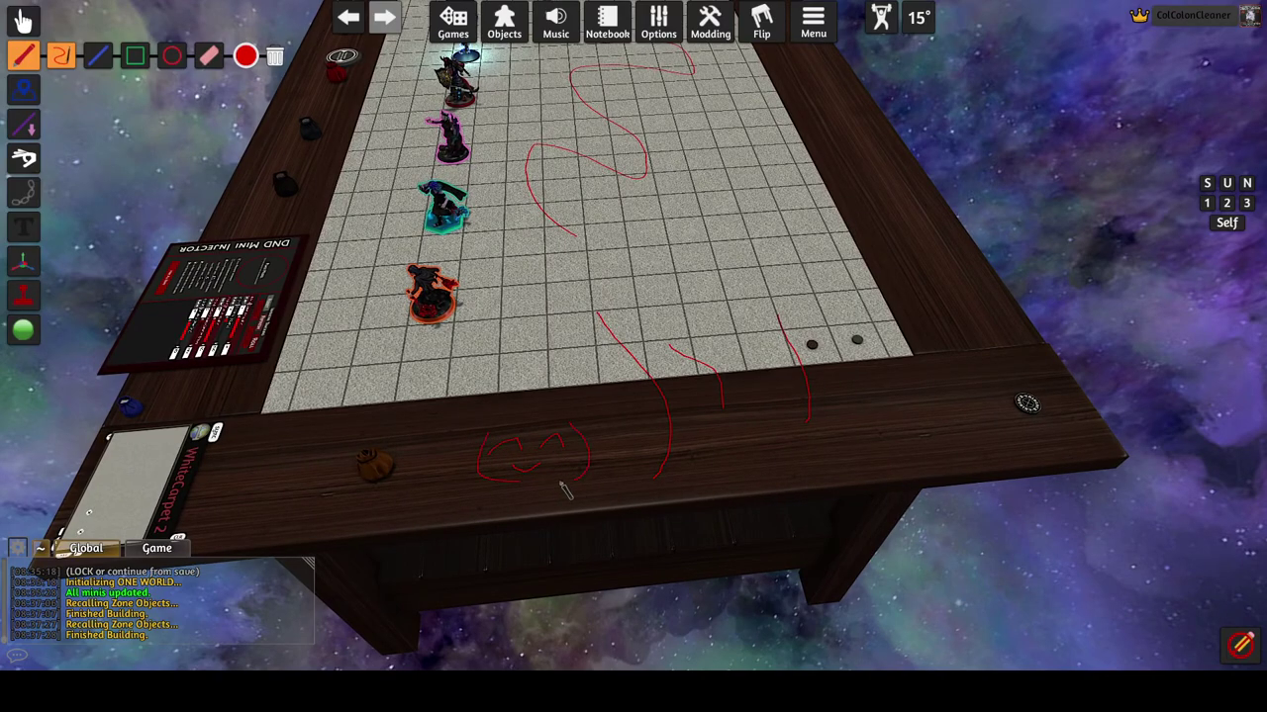
pyautogui.press('q')
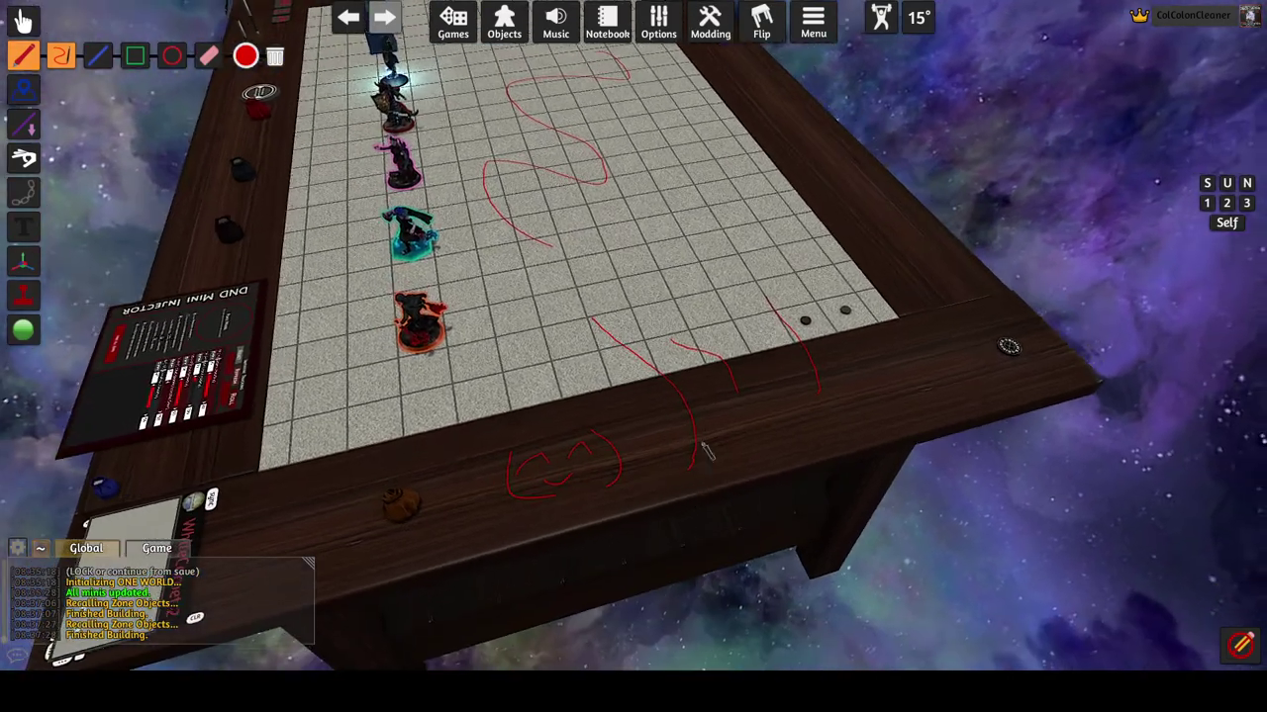
pyautogui.press('e')
# Draw large, thick red freehand strokes across the middle of the grid, over the thin wavy line.
pyautogui.scroll(5, 650, 442)
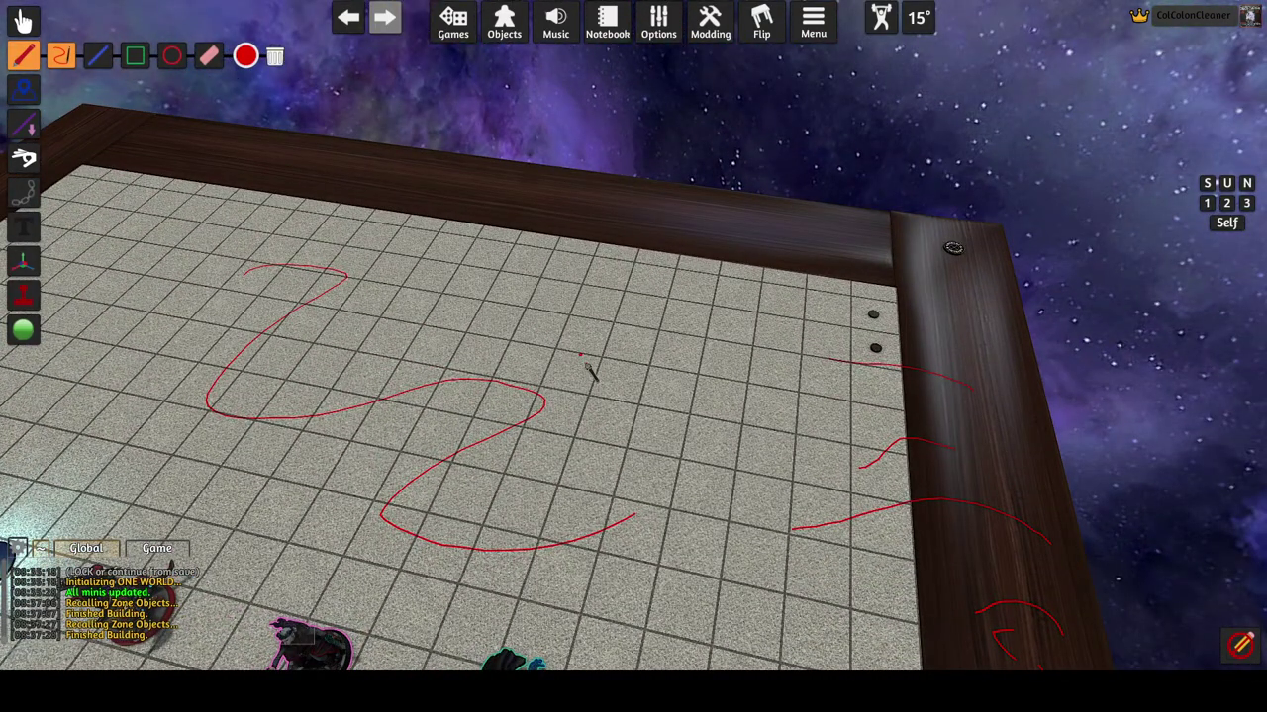
pyautogui.moveTo(664, 346)
pyautogui.mouseDown()
pyautogui.moveTo(566, 510)
pyautogui.moveTo(394, 447)
pyautogui.mouseUp()
pyautogui.moveTo(347, 274)
pyautogui.mouseDown()
pyautogui.moveTo(302, 277)
pyautogui.moveTo(107, 492)
pyautogui.mouseUp()
pyautogui.moveTo(117, 247); pyautogui.dragTo(634, 485)
pyautogui.scroll(-5, 635, 485)
# Draw two thick curved red strokes on the wooden border beside the corner tokens.
pyautogui.press('e')
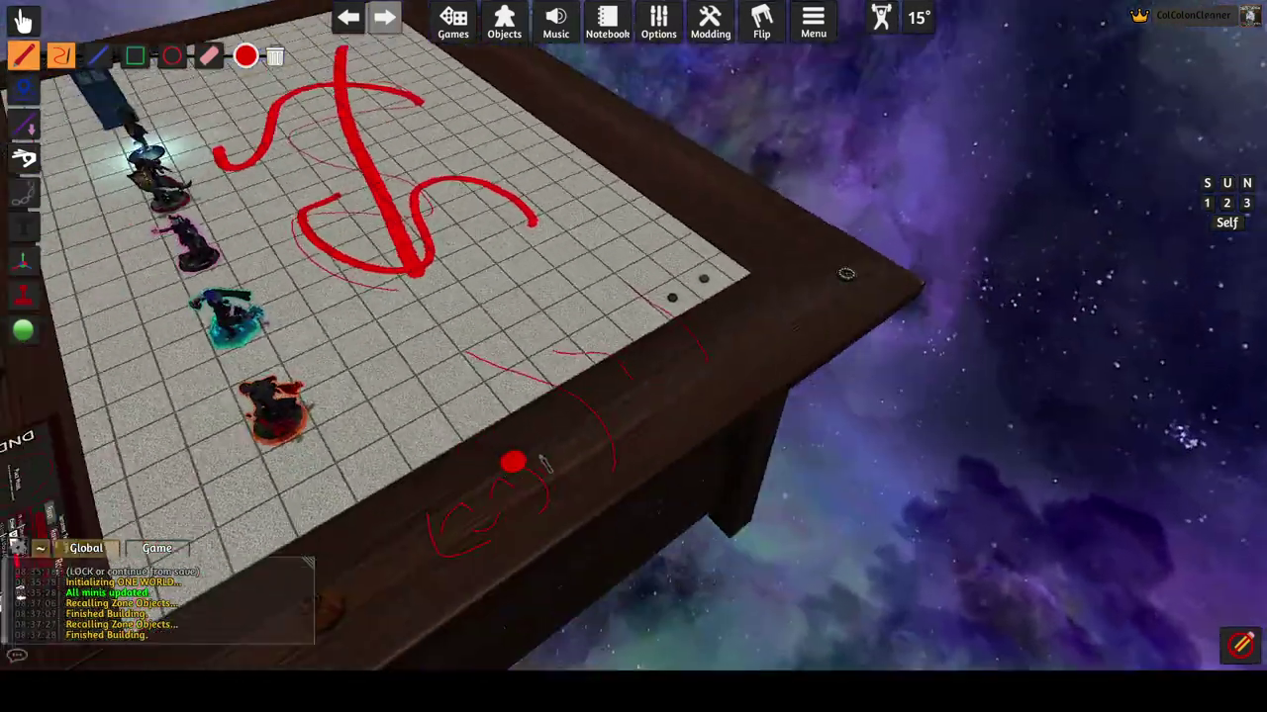
pyautogui.scroll(2, 542, 463)
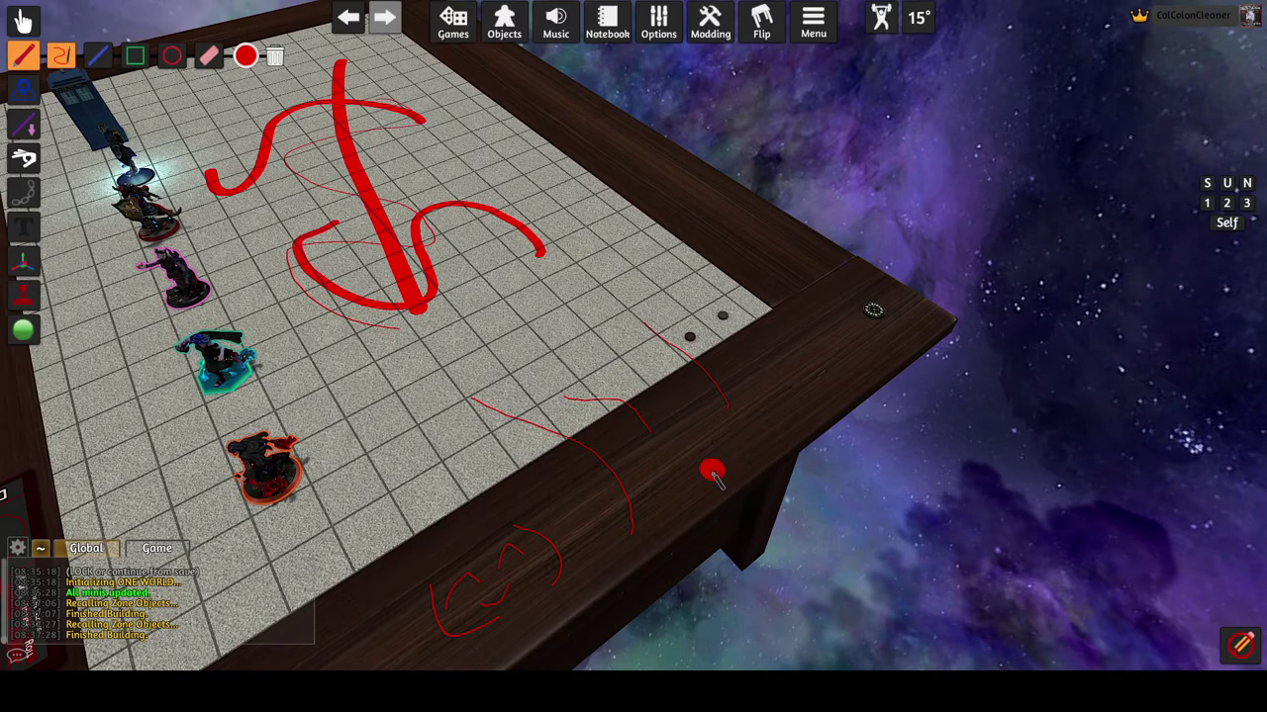
pyautogui.moveTo(674, 457); pyautogui.dragTo(757, 450)
pyautogui.moveTo(774, 392); pyautogui.dragTo(832, 363)
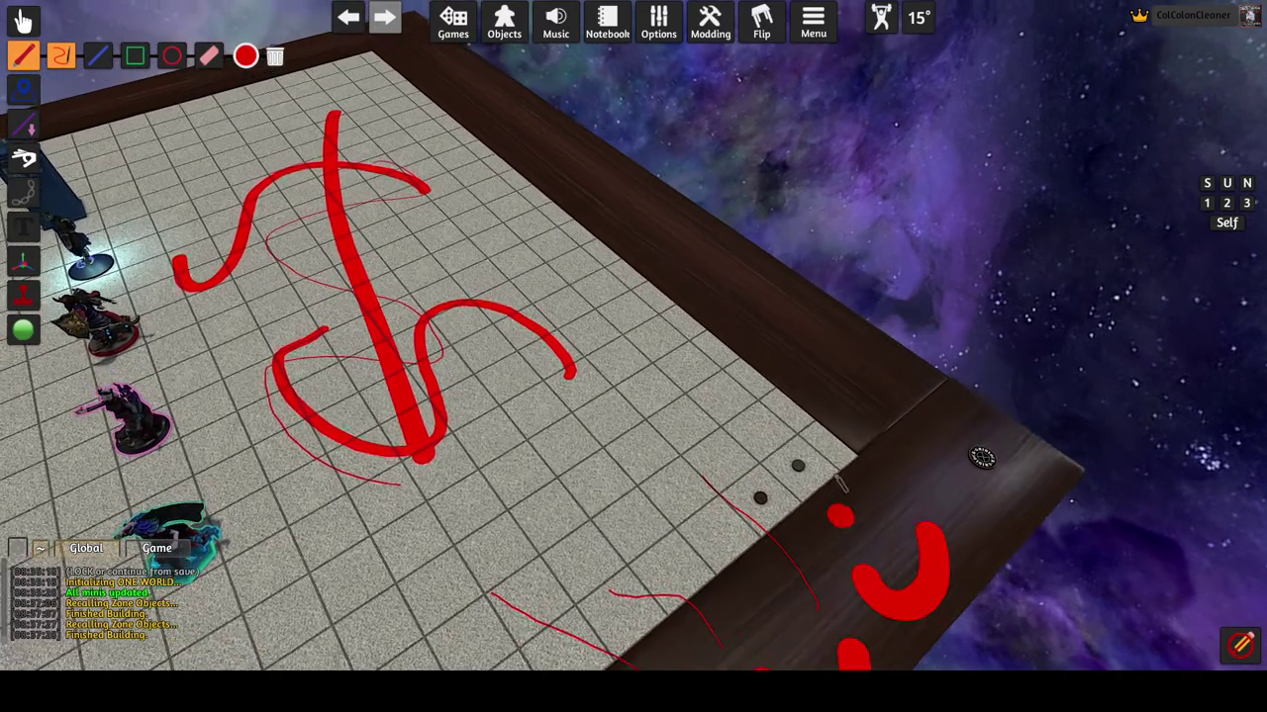
# Draw a thick wavy stroke on the adjoining long wooden border and more thick red strokes crossing onto the grid.
pyautogui.scroll(3, 792, 376)
pyautogui.moveTo(758, 291); pyautogui.dragTo(893, 401)
pyautogui.scroll(-3, 893, 418)
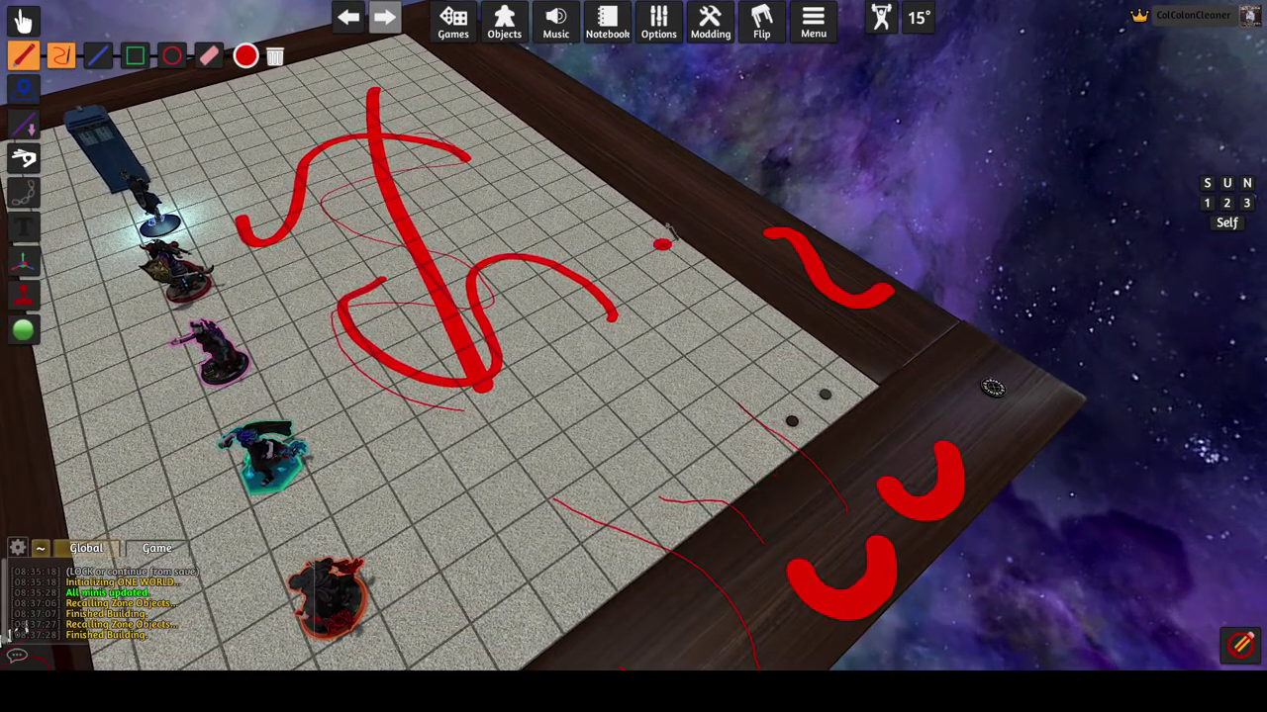
pyautogui.moveTo(698, 188); pyautogui.dragTo(594, 269)
pyautogui.moveTo(552, 94); pyautogui.dragTo(732, 351)
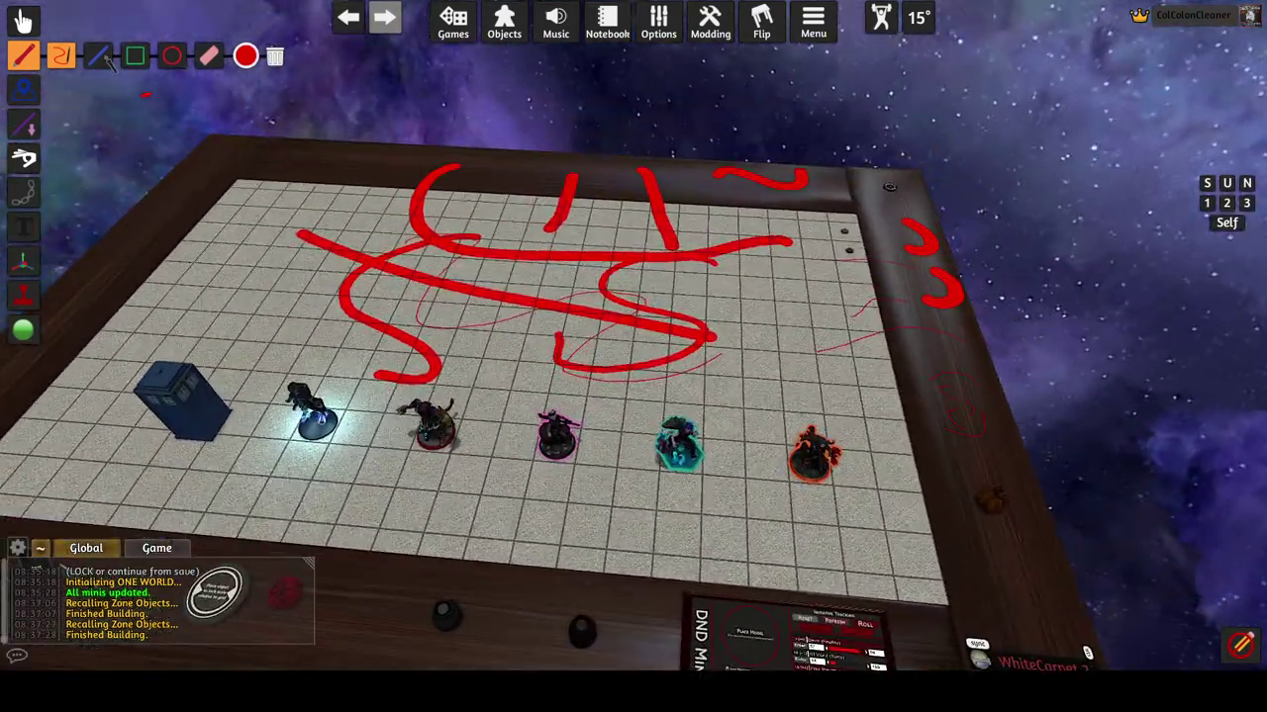
# Leave the drawing tool and save the drawn lines within the map area with the LineSaver token's Save Lines option.
pyautogui.click(23, 20)
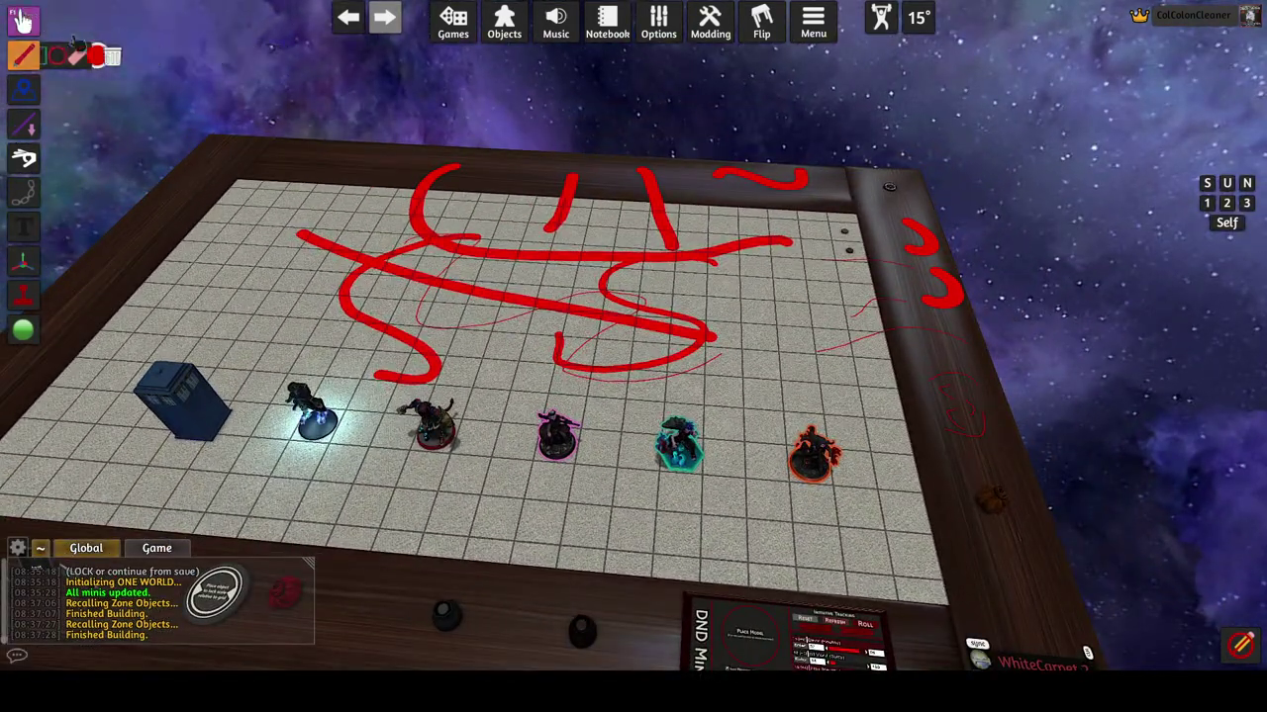
pyautogui.scroll(3, 340, 294)
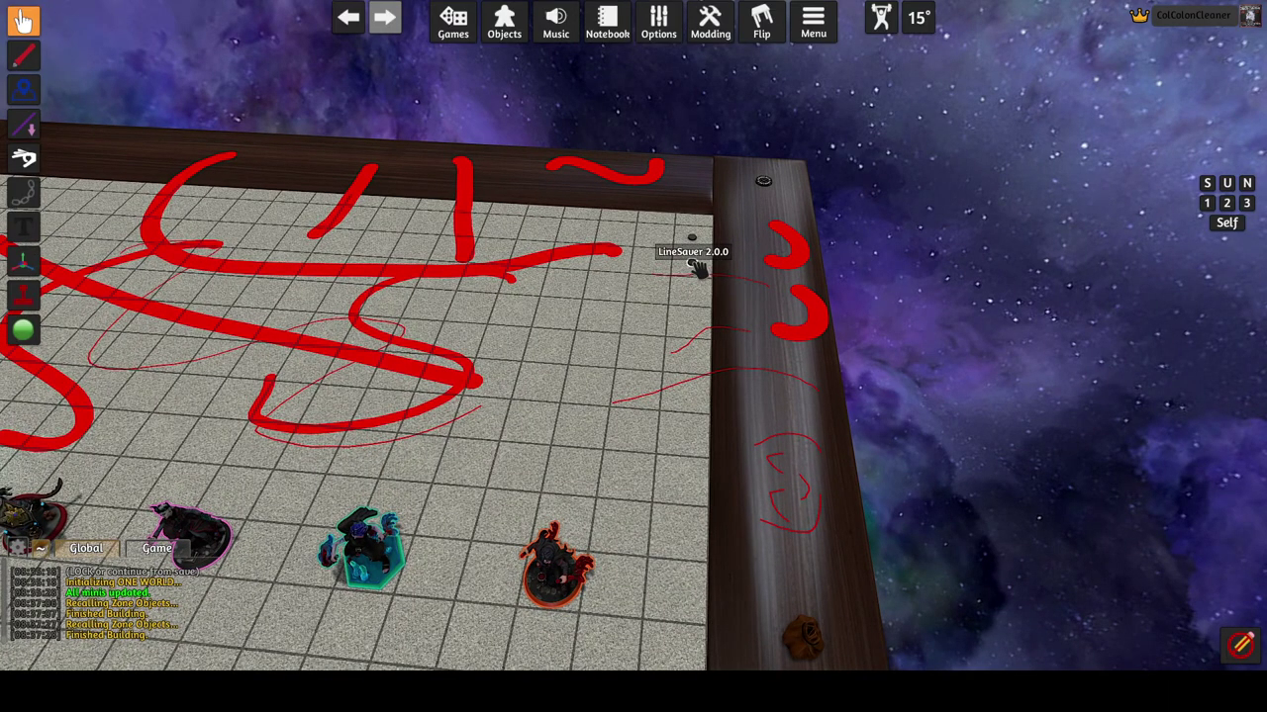
pyautogui.rightClick(698, 267)
pyautogui.click(734, 275)
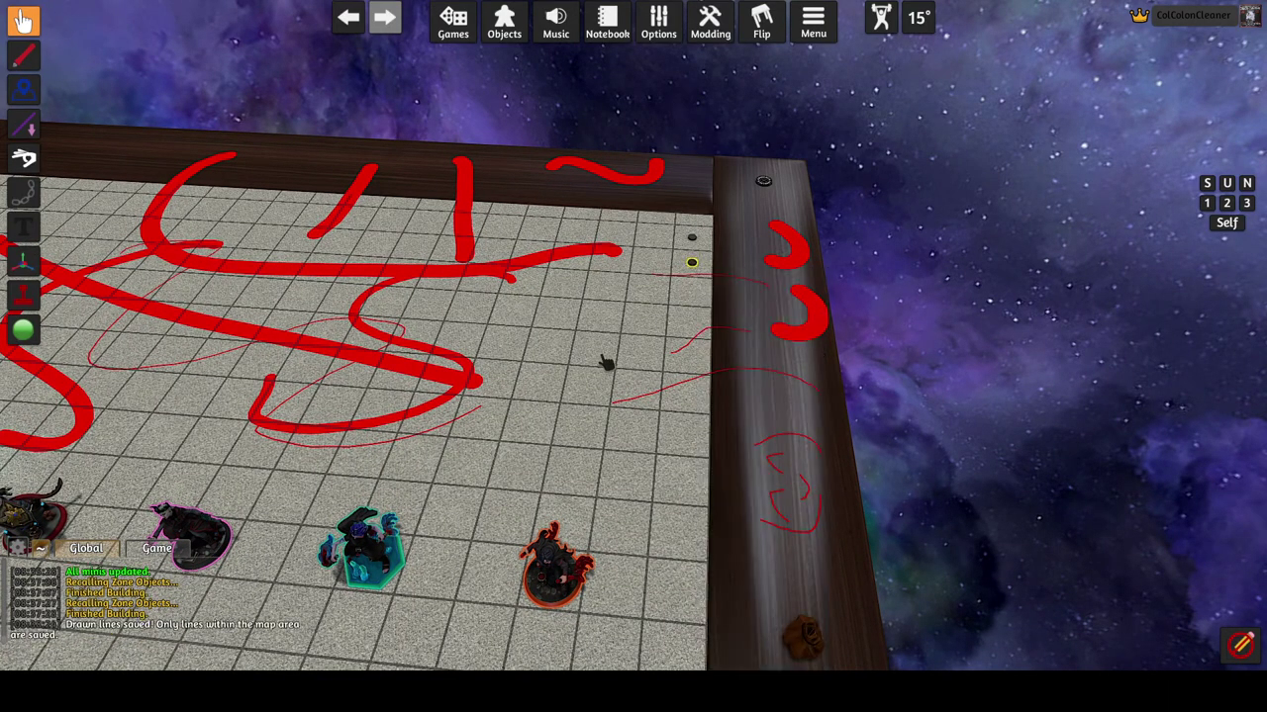
pyautogui.scroll(-3, 607, 363)
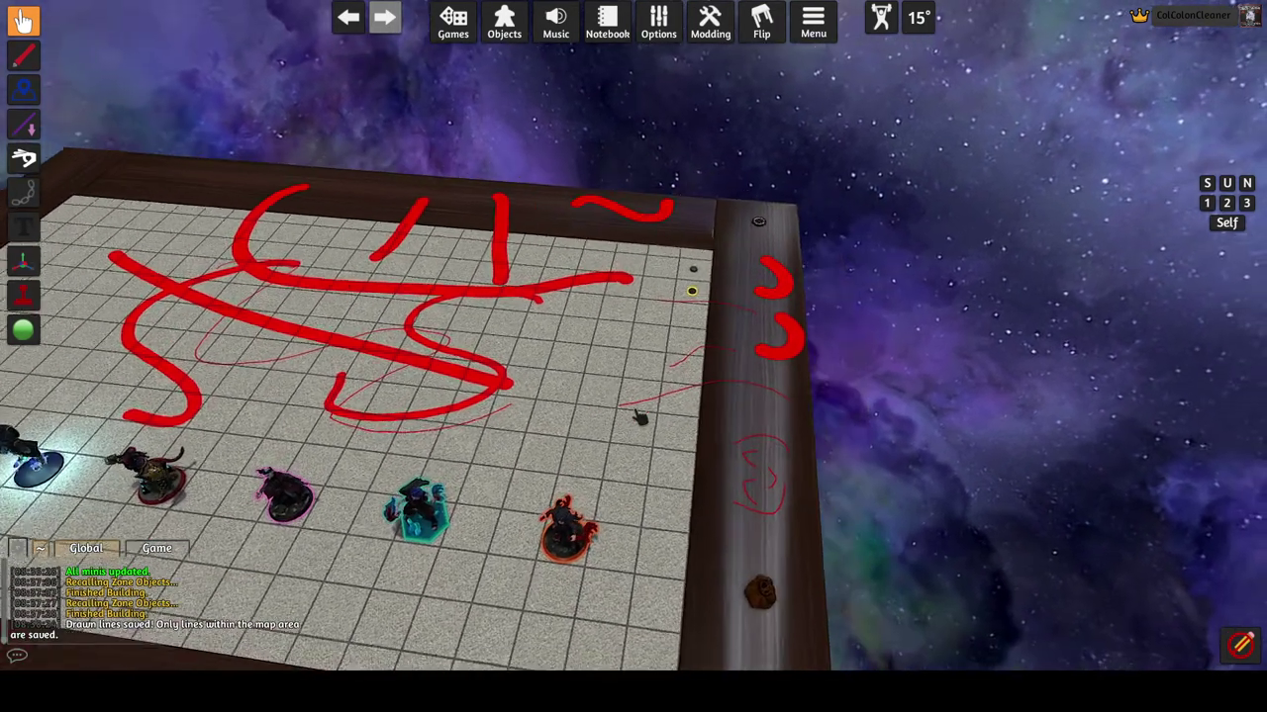
# Open the OneWorld map menu and pack the WhiteCarpet 2 map zone.
pyautogui.scroll(2, 644, 418)
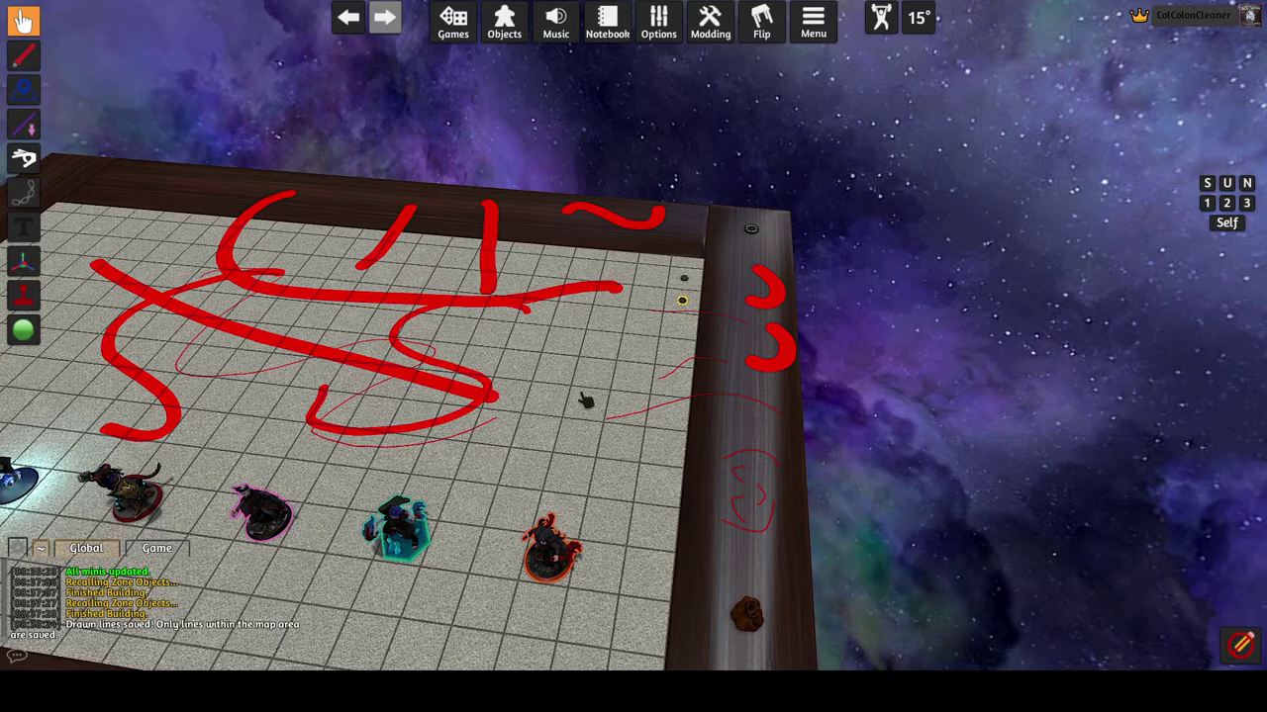
pyautogui.scroll(-3, 586, 400)
pyautogui.scroll(2, 698, 586)
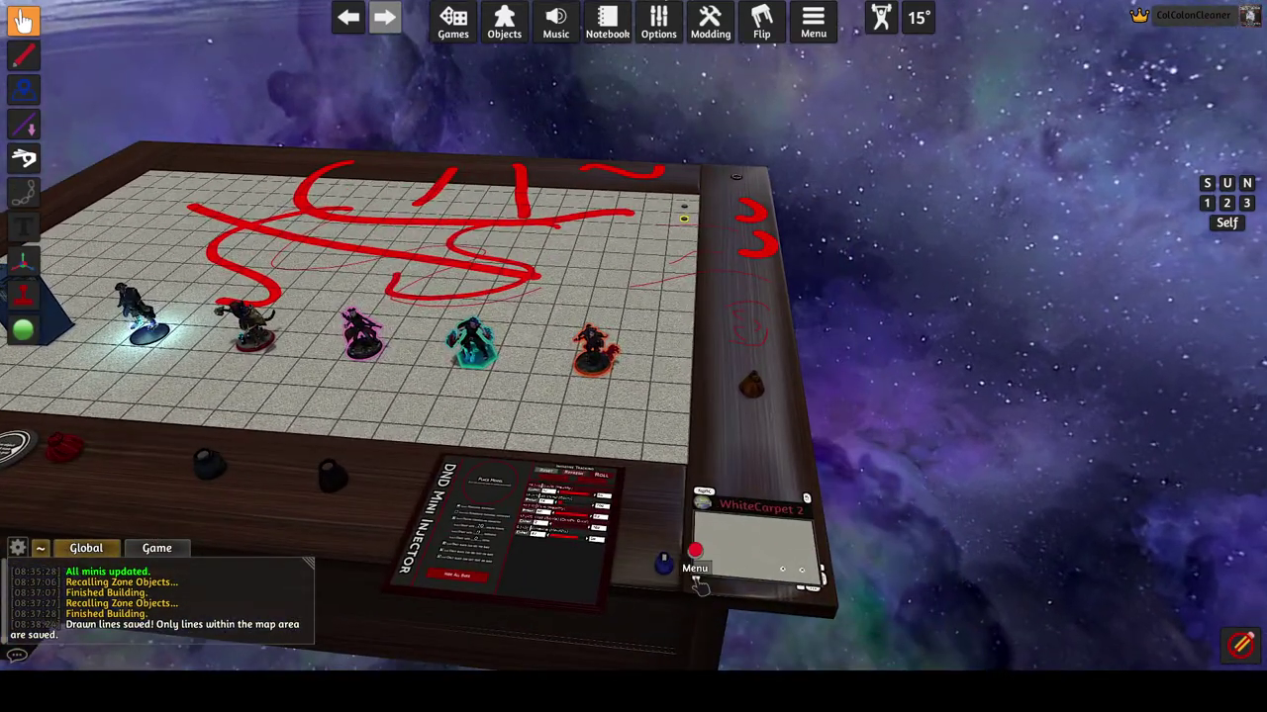
pyautogui.press('a')
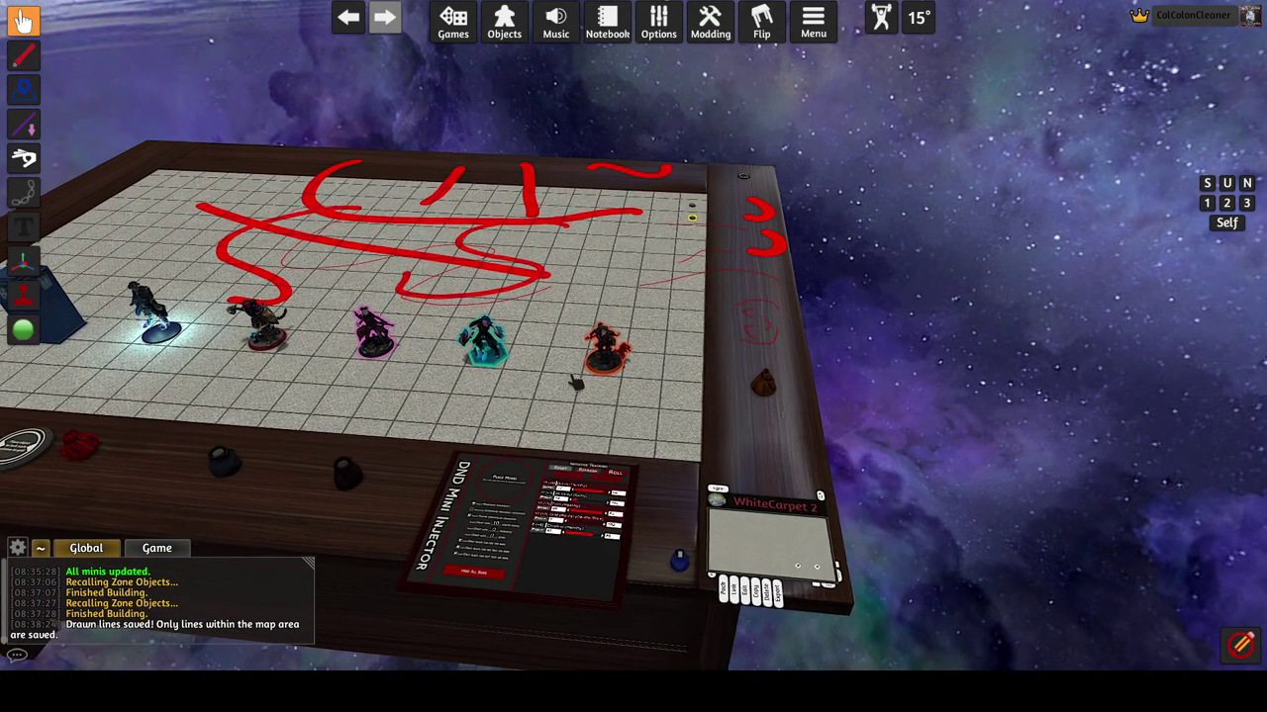
pyautogui.scroll(-2, 631, 373)
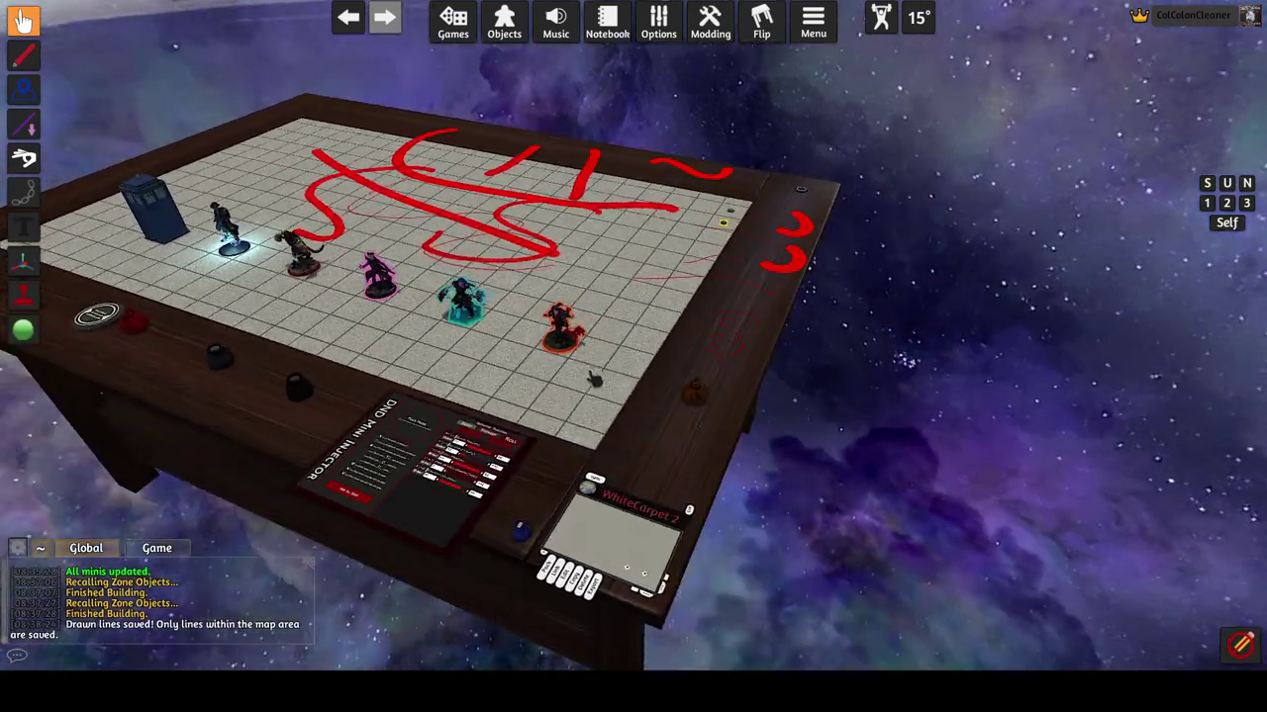
pyautogui.scroll(2, 792, 368)
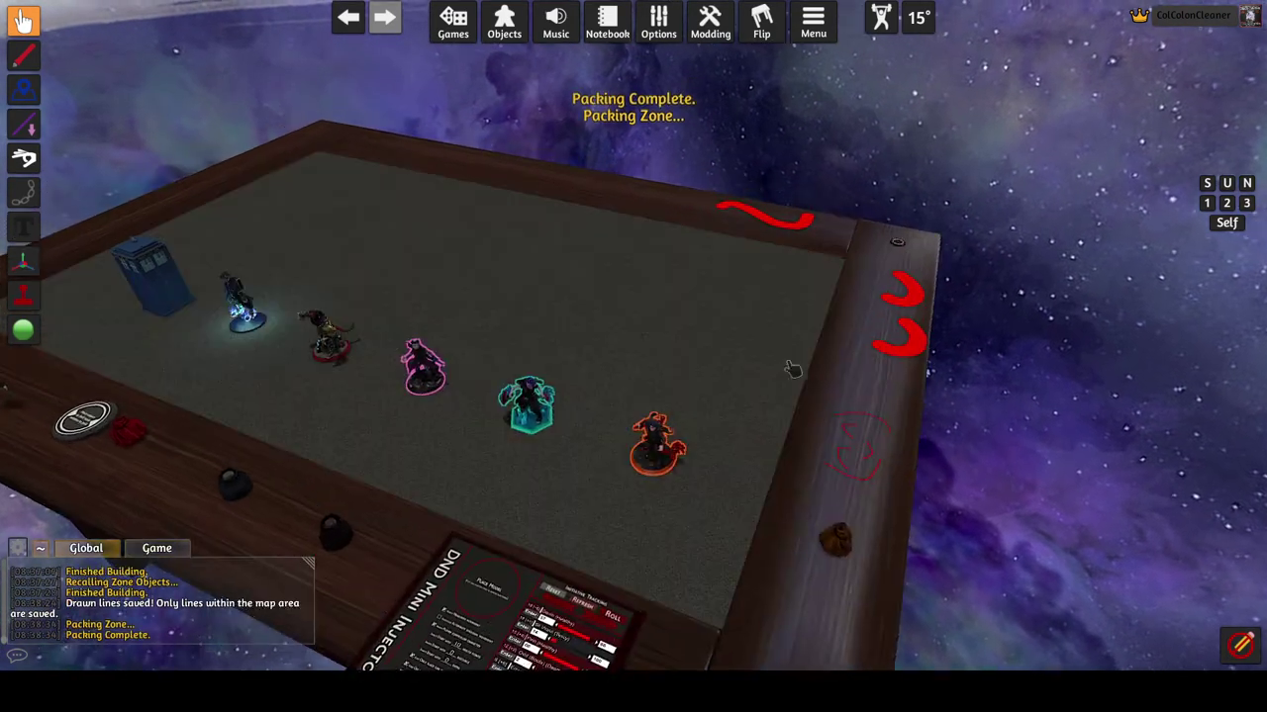
# Load the WhiteCarpet 2 map back onto the OneWorld hub and build it on the table.
pyautogui.press('s')
pyautogui.press('d')
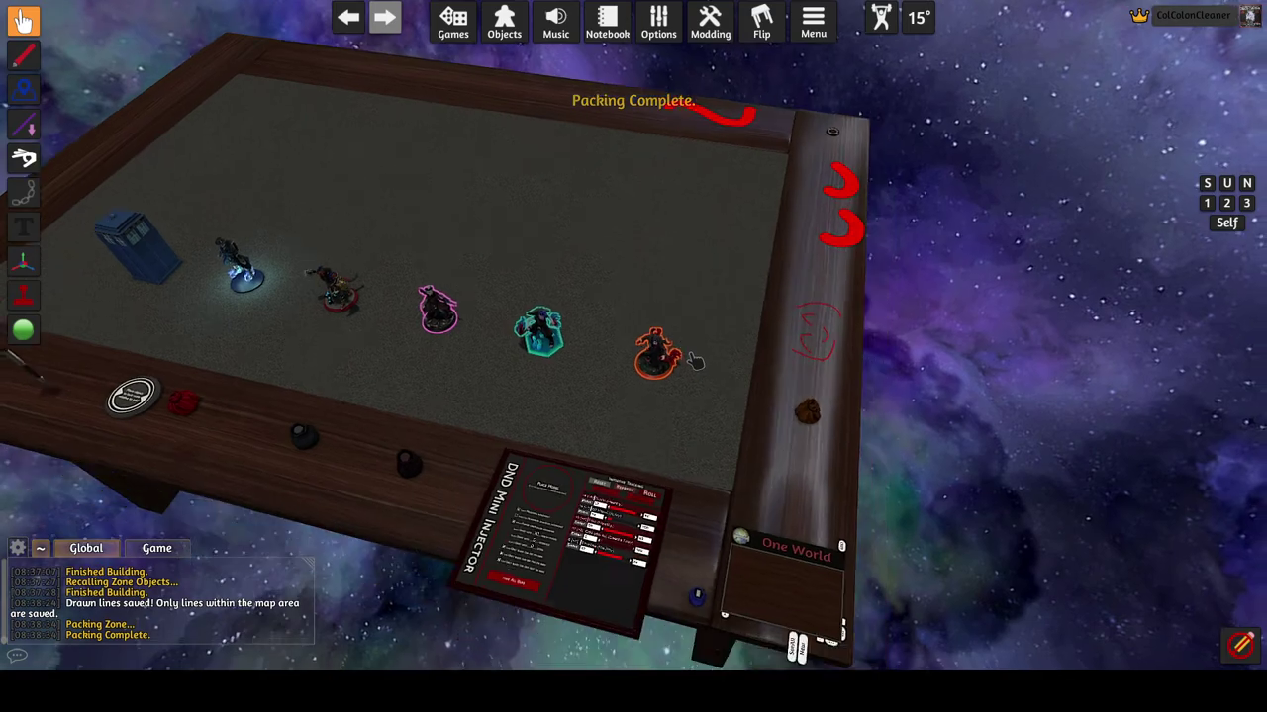
pyautogui.click(678, 612)
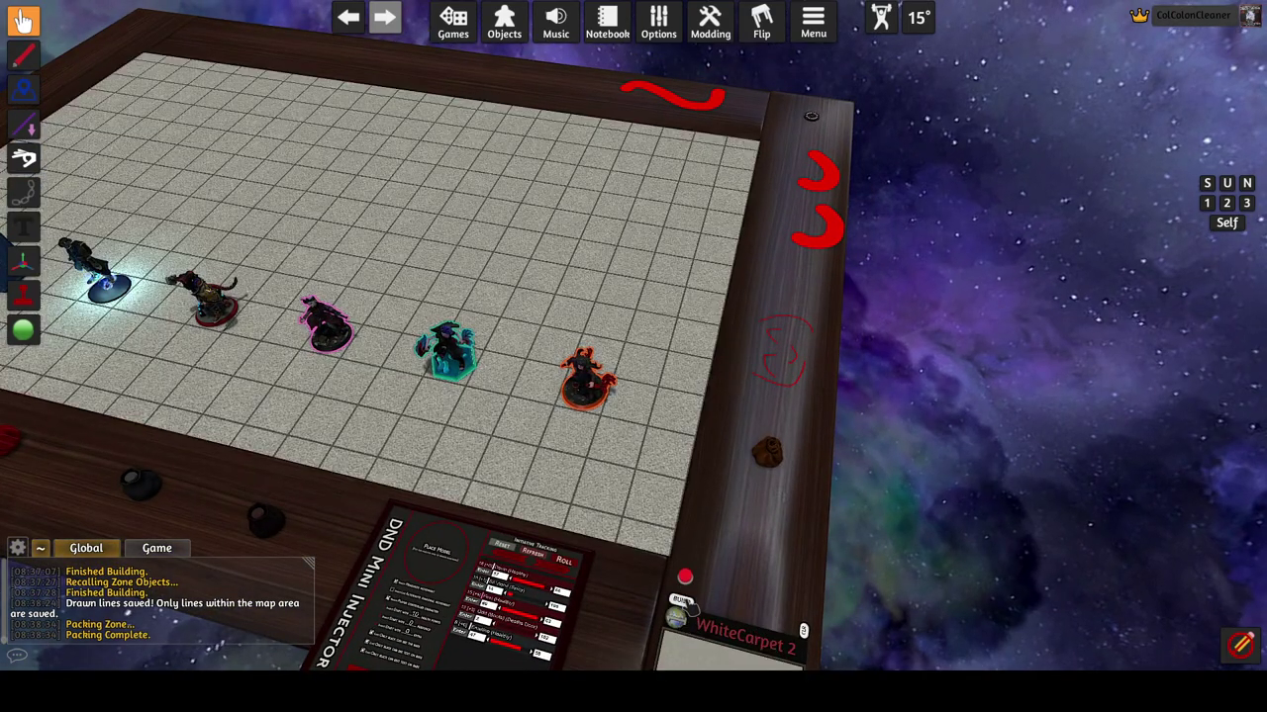
pyautogui.scroll(5, 574, 426)
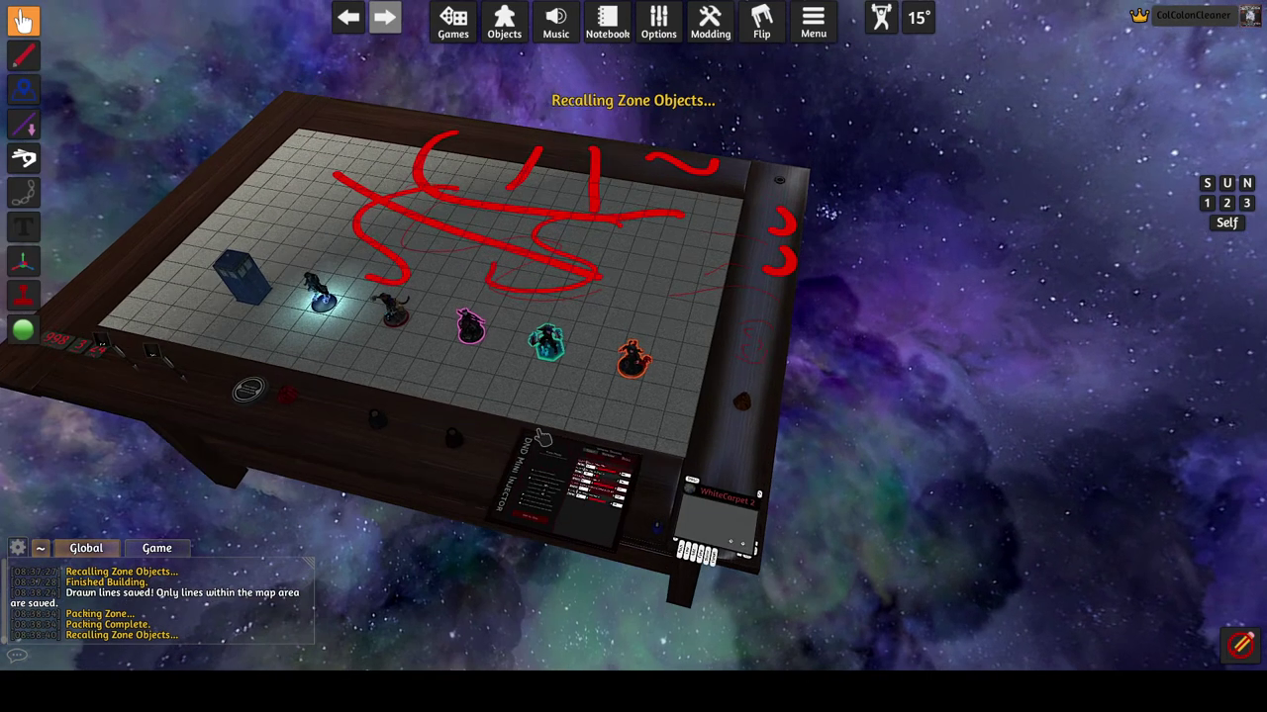
# Examine the drawn lines on the rebuilt map and read the LineSaver token's options and description.
pyautogui.scroll(8, 769, 432)
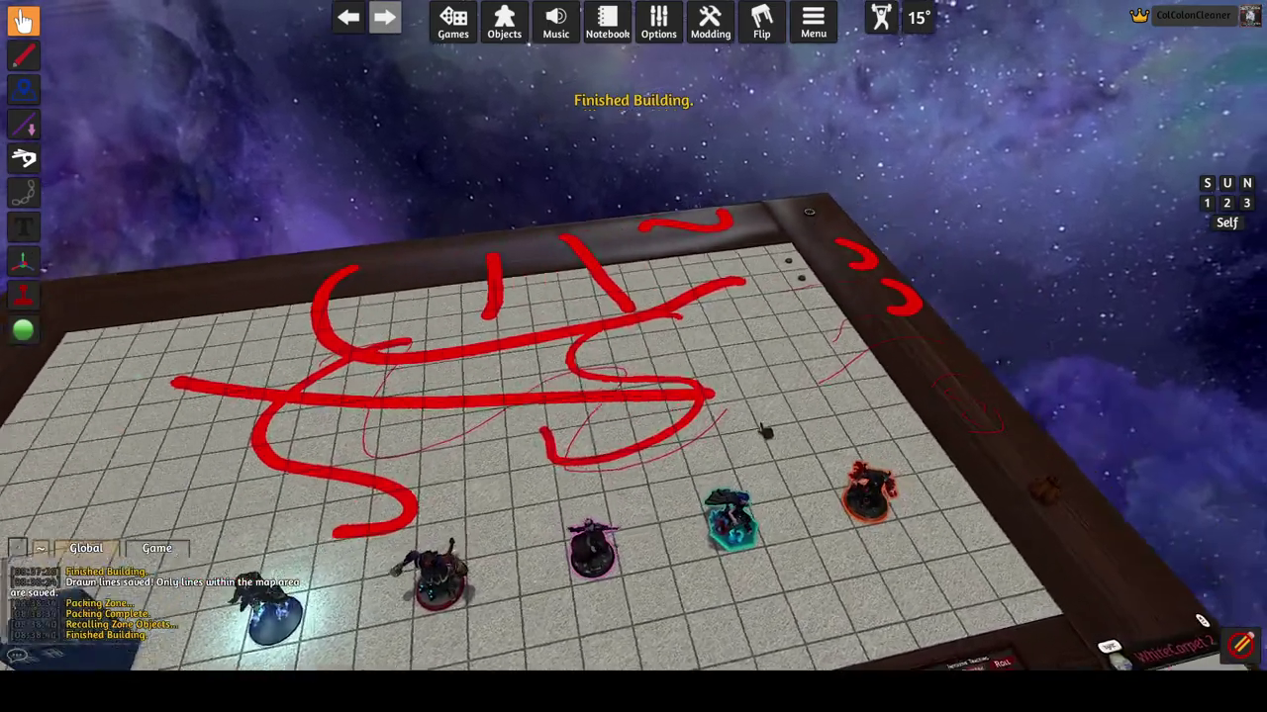
pyautogui.scroll(-5, 627, 459)
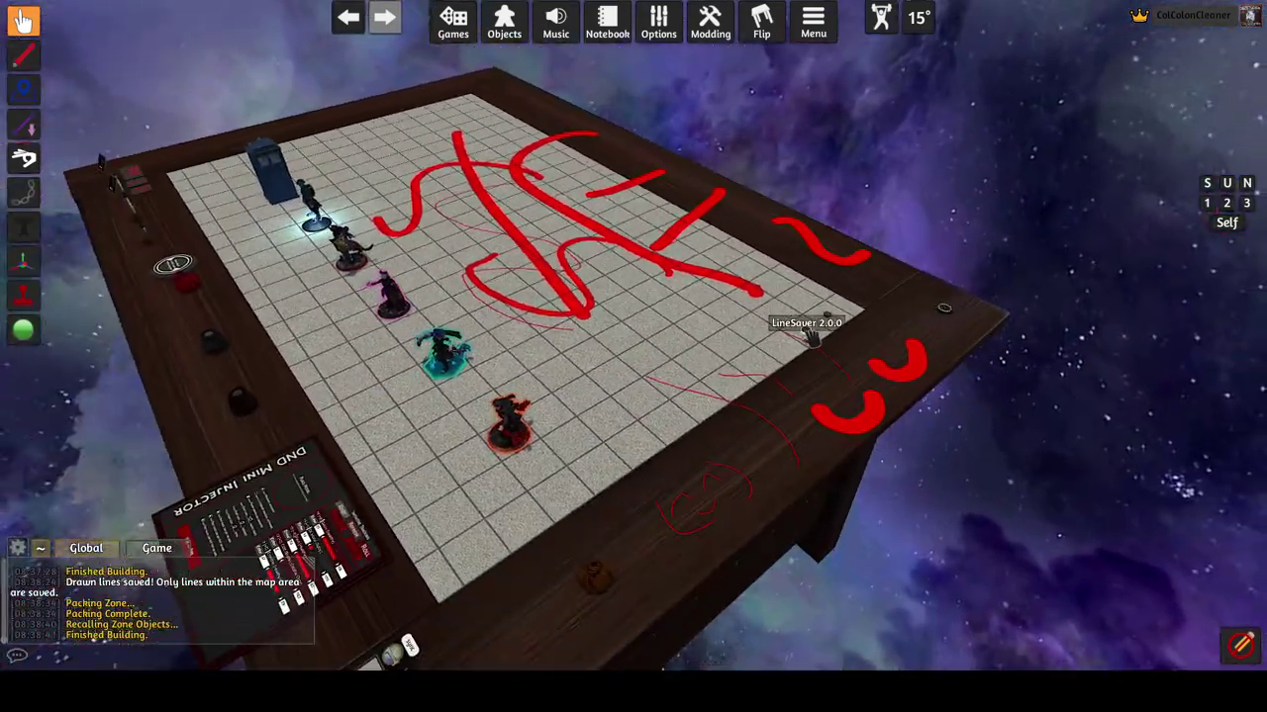
pyautogui.scroll(3, 729, 348)
pyautogui.scroll(6, 682, 338)
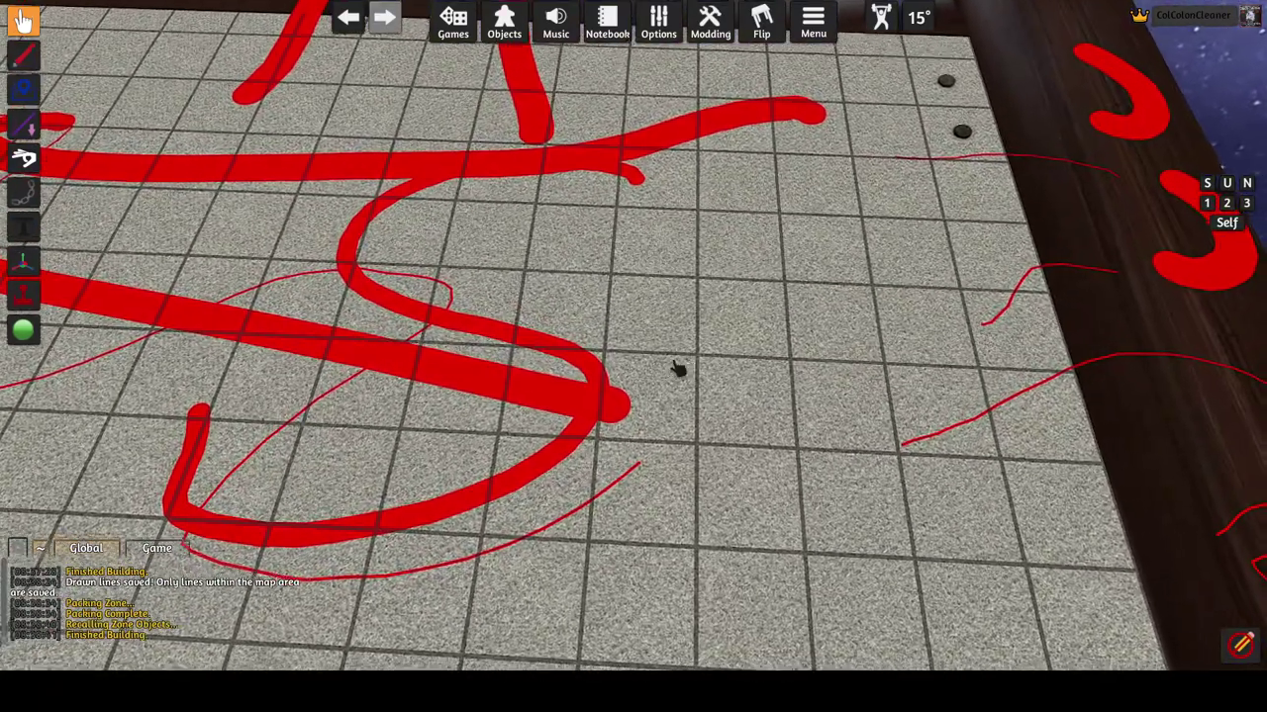
pyautogui.scroll(-4, 676, 368)
pyautogui.scroll(2, 656, 362)
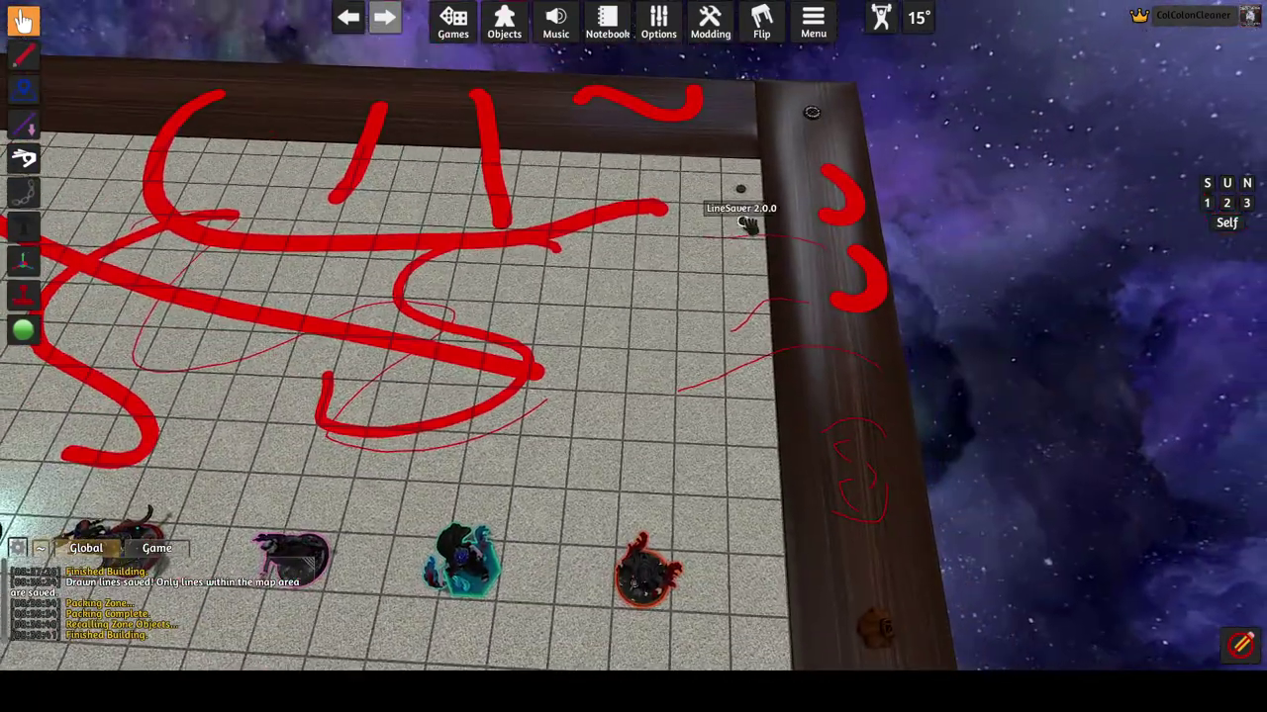
pyautogui.rightClick(745, 220)
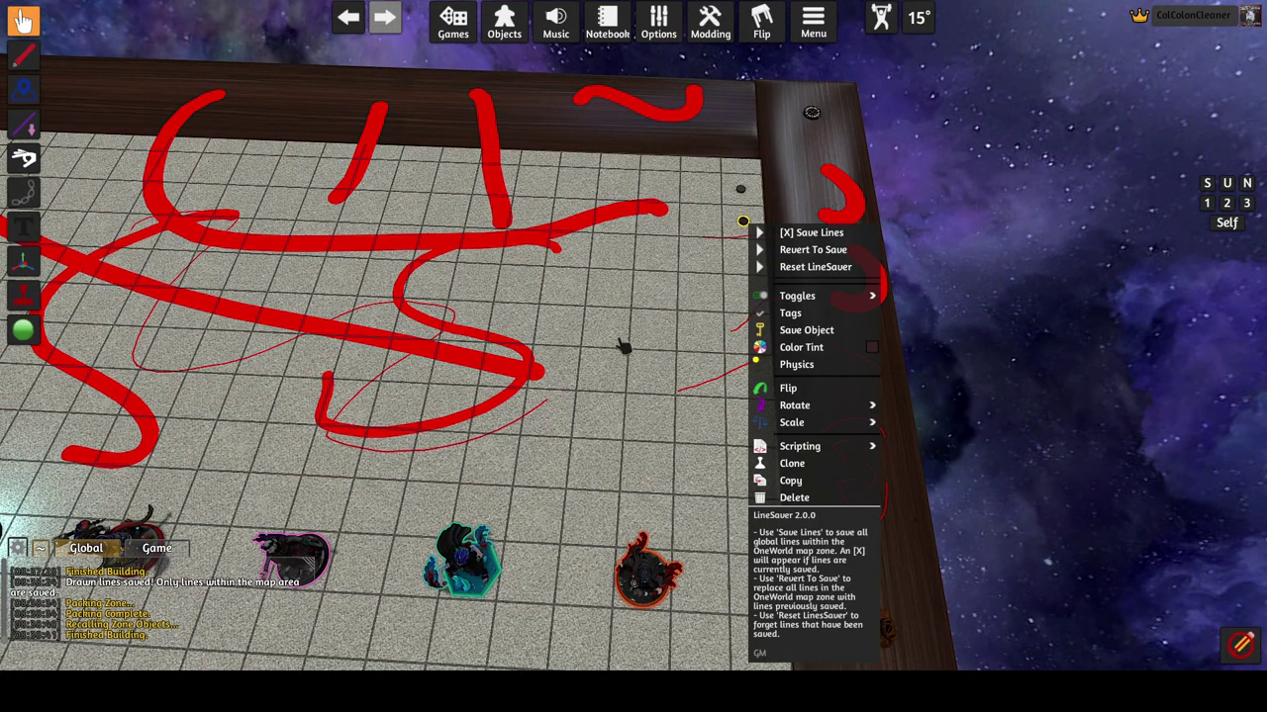
pyautogui.scroll(-2, 636, 382)
pyautogui.scroll(3, 636, 382)
# Erase several red strokes in the middle of the grid and bring them back with LineSaver's Revert To Save.
pyautogui.click(22, 57)
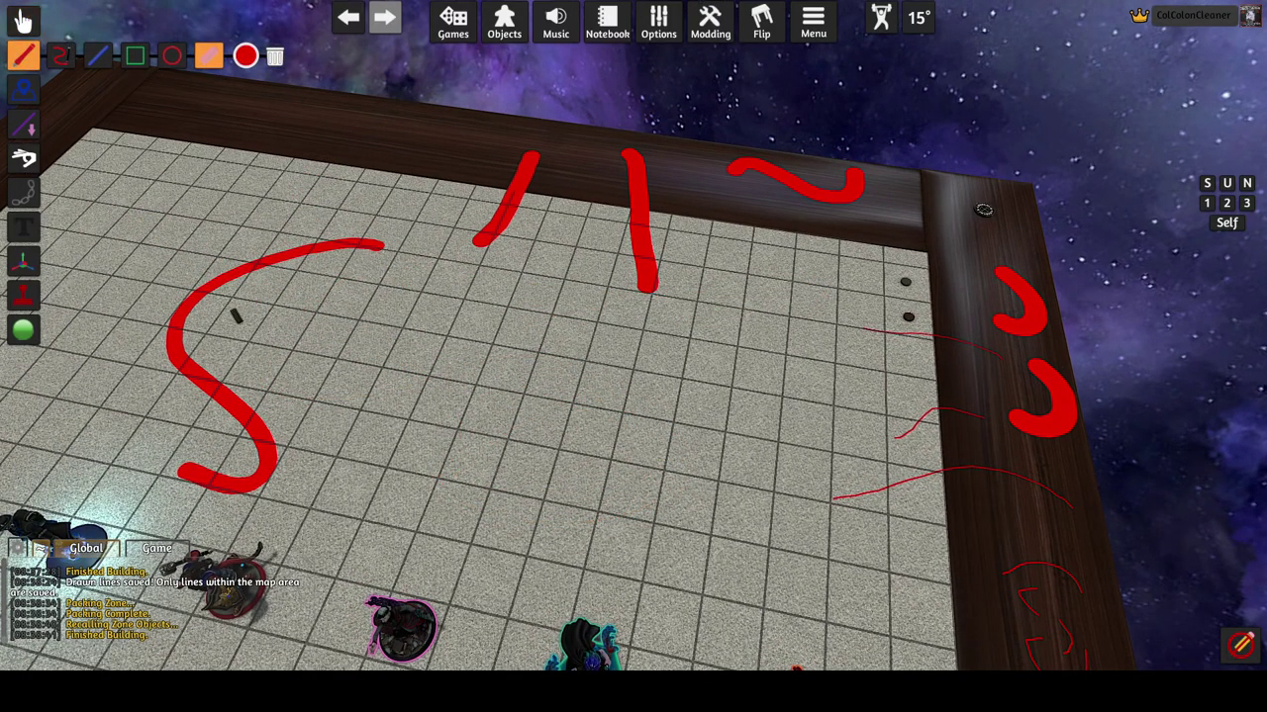
pyautogui.click(24, 20)
pyautogui.rightClick(909, 317)
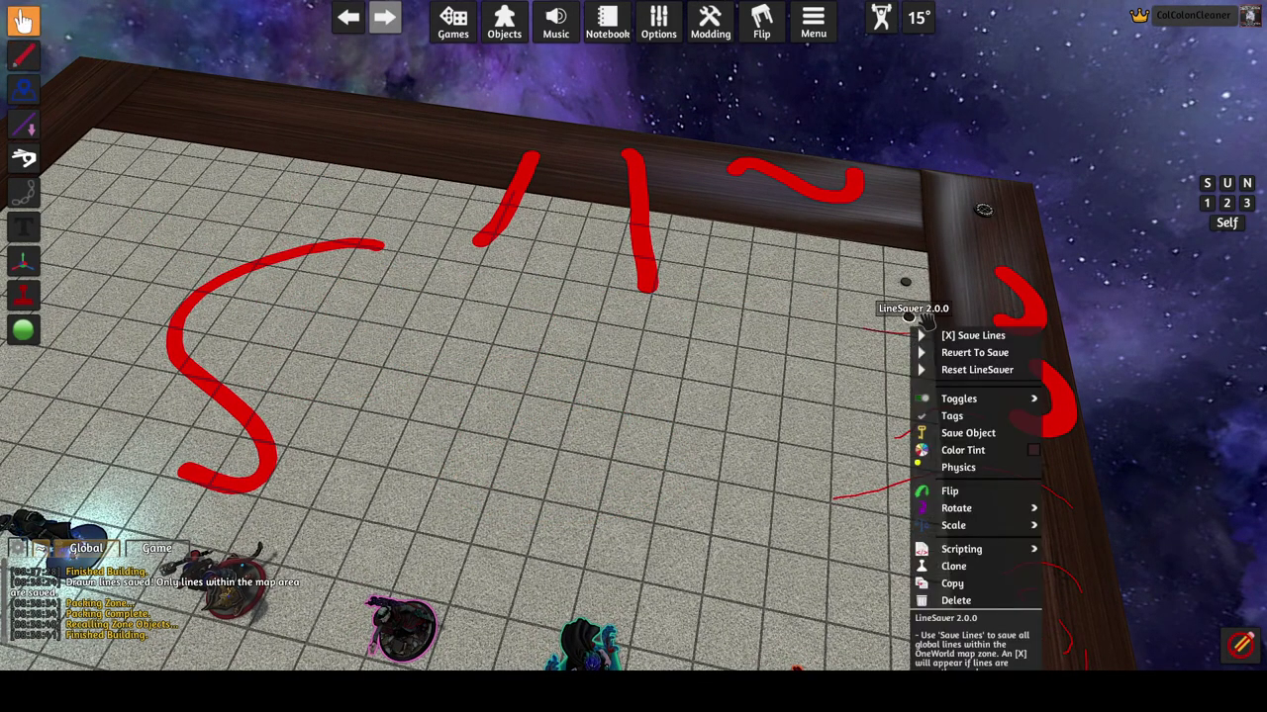
pyautogui.click(975, 355)
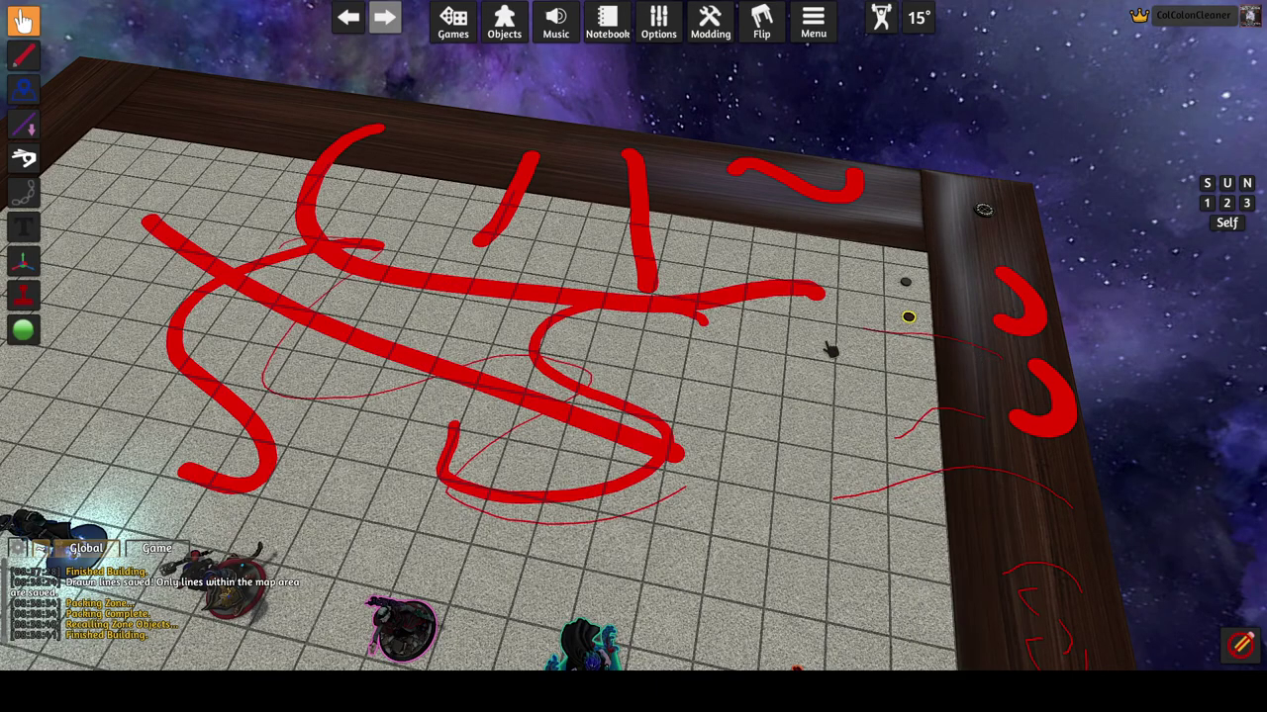
# Reset the LineSaver token so it forgets its saved lines.
pyautogui.moveTo(384, 329); pyautogui.dragTo(366, 294)
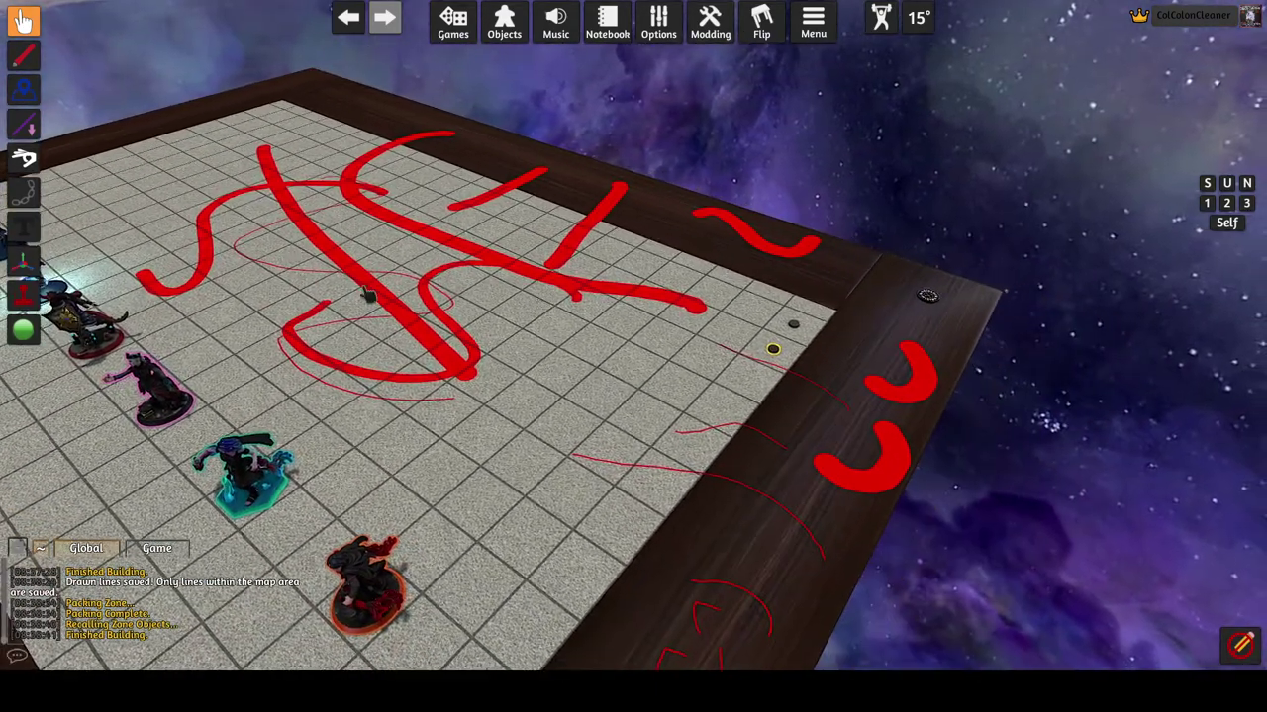
pyautogui.moveTo(745, 438); pyautogui.dragTo(730, 317)
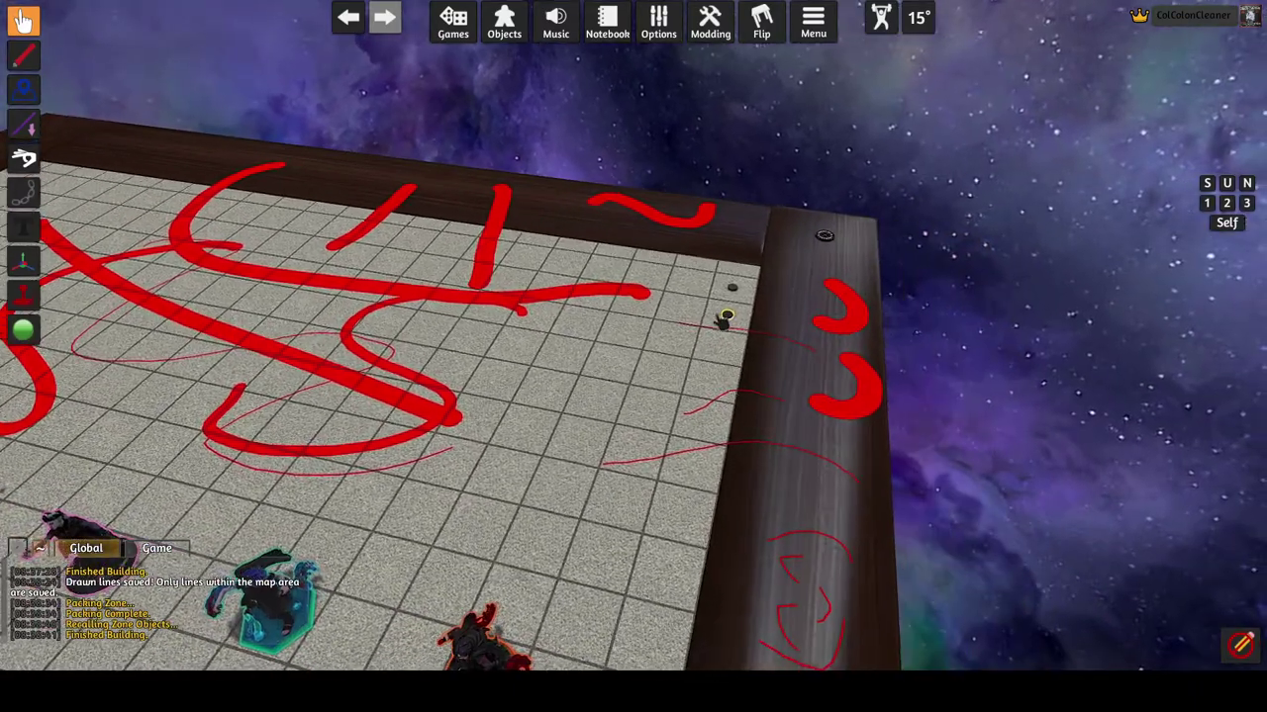
pyautogui.rightClick(732, 315)
pyautogui.click(795, 362)
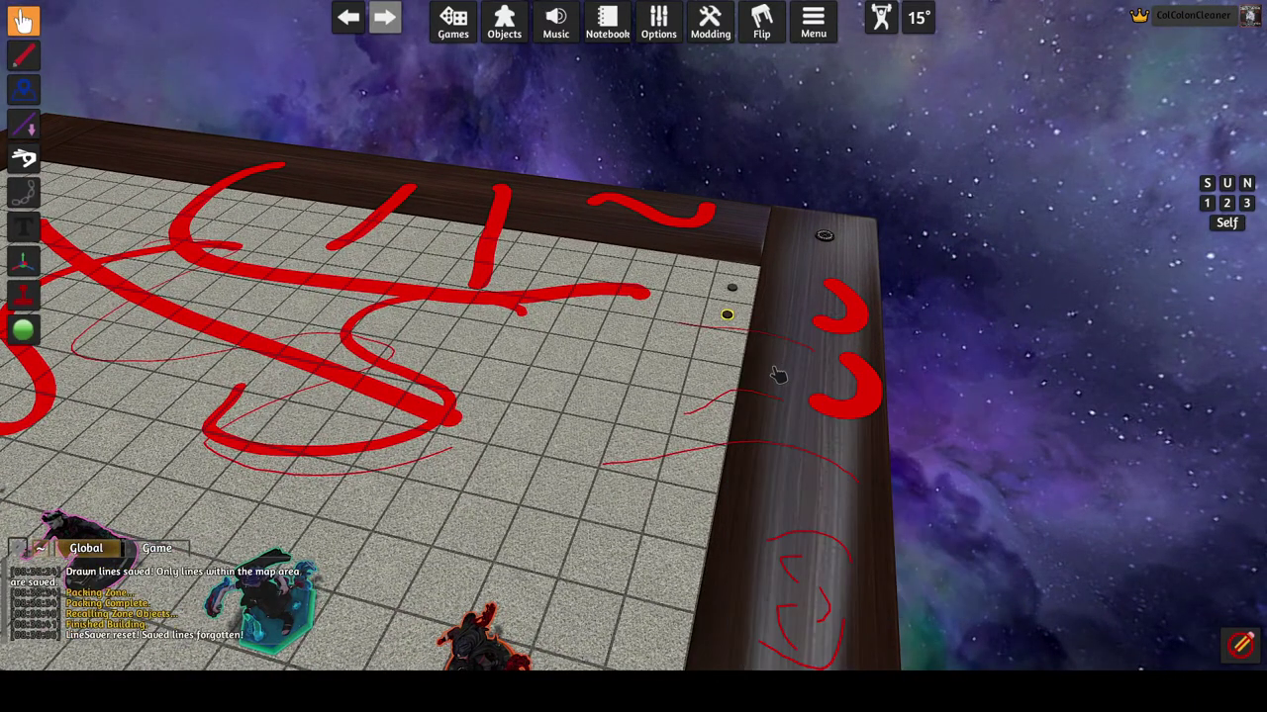
# Pack the WhiteCarpet 2 zone again with no lines stored in the LineSaver.
pyautogui.scroll(-3, 667, 404)
pyautogui.rightClick(636, 410)
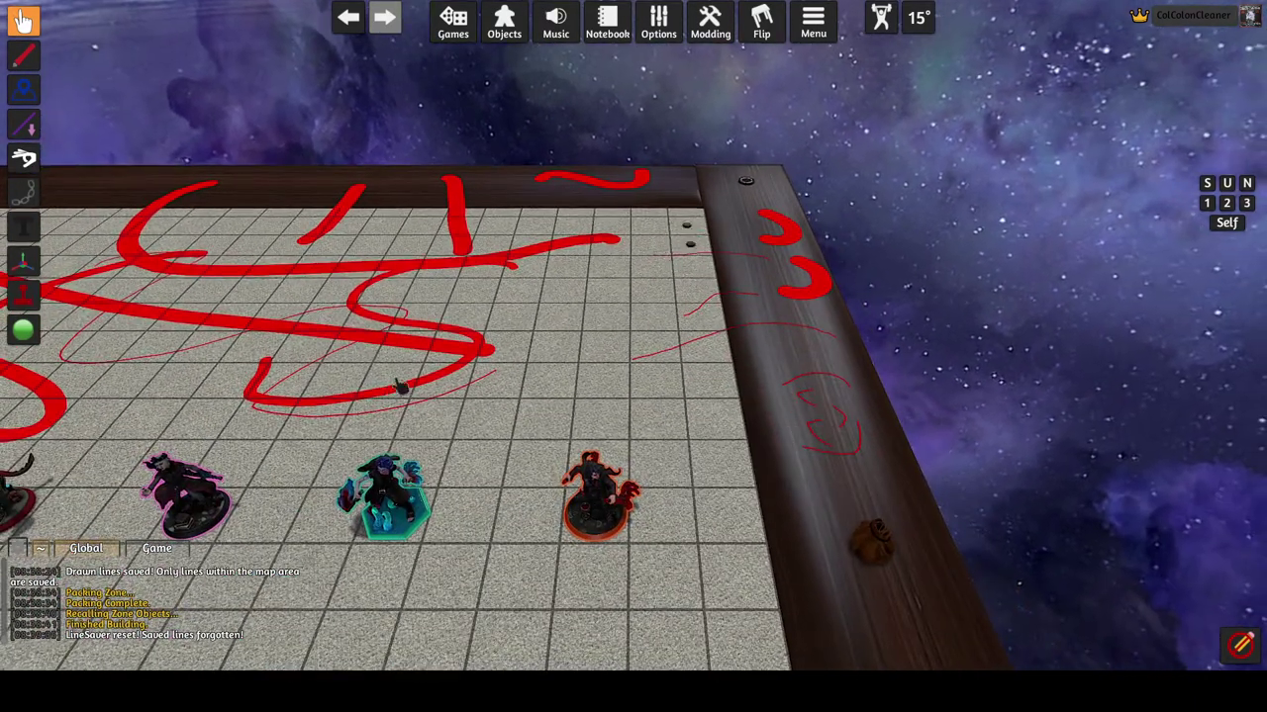
pyautogui.scroll(-5, 401, 387)
pyautogui.scroll(5, 475, 416)
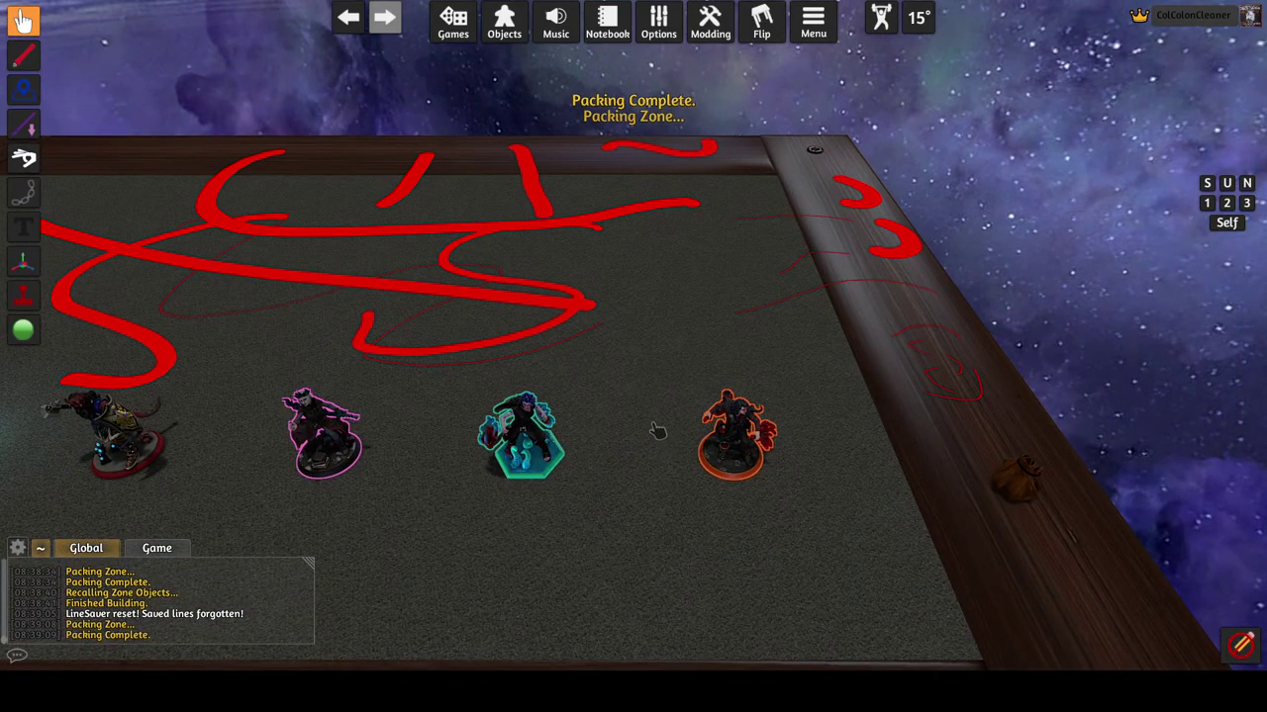
# Recall the last packed map, WhiteCarpet 2, and build it on the table again.
pyautogui.scroll(-4, 658, 430)
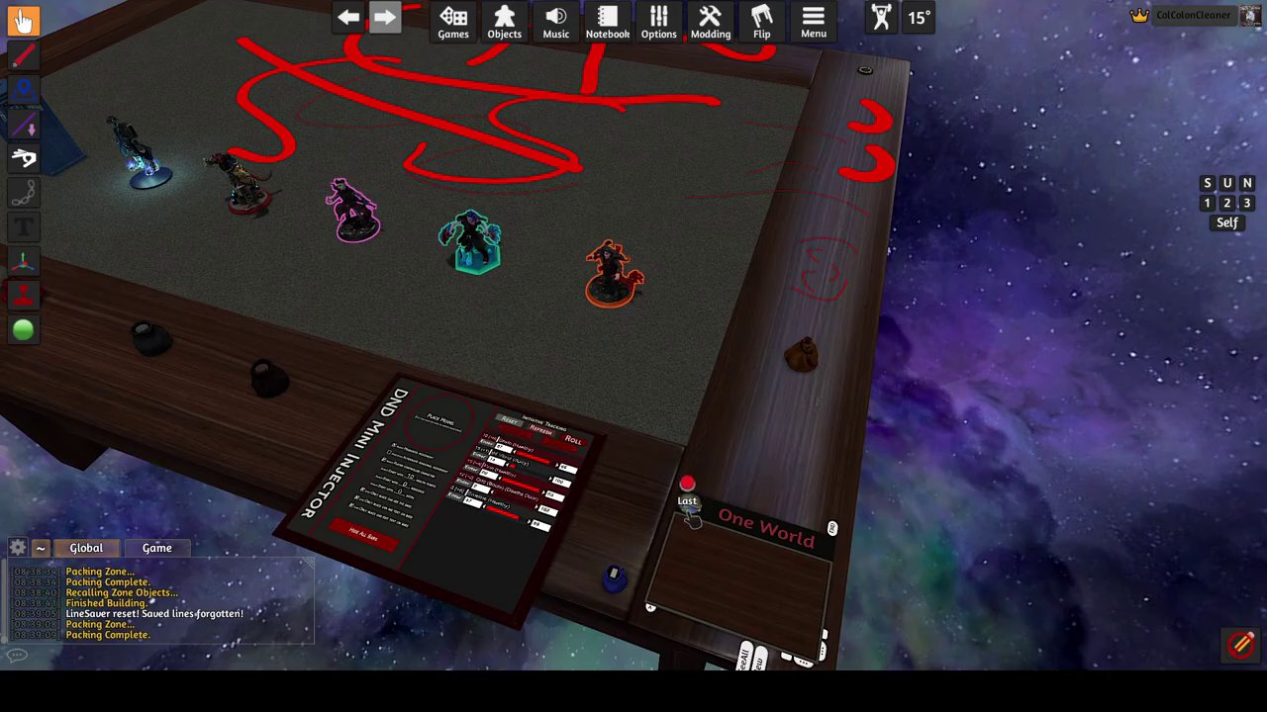
pyautogui.click(690, 517)
pyautogui.scroll(5, 750, 438)
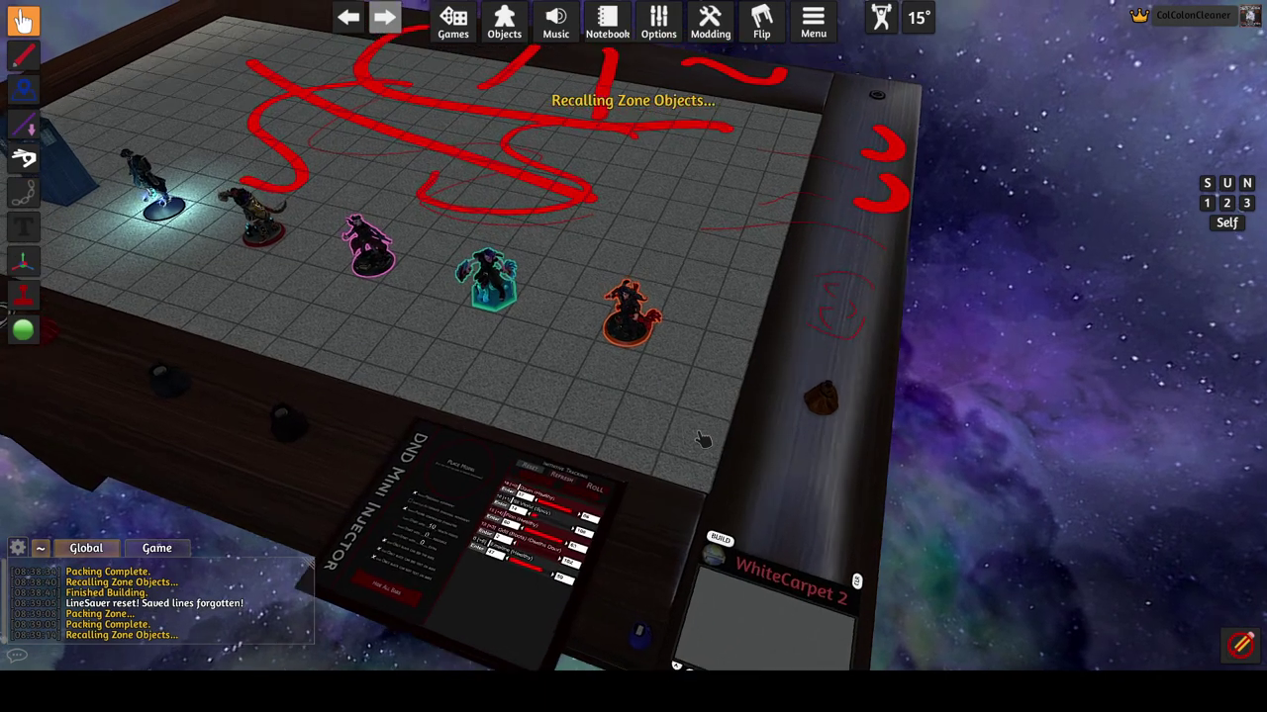
pyautogui.rightClick(749, 438)
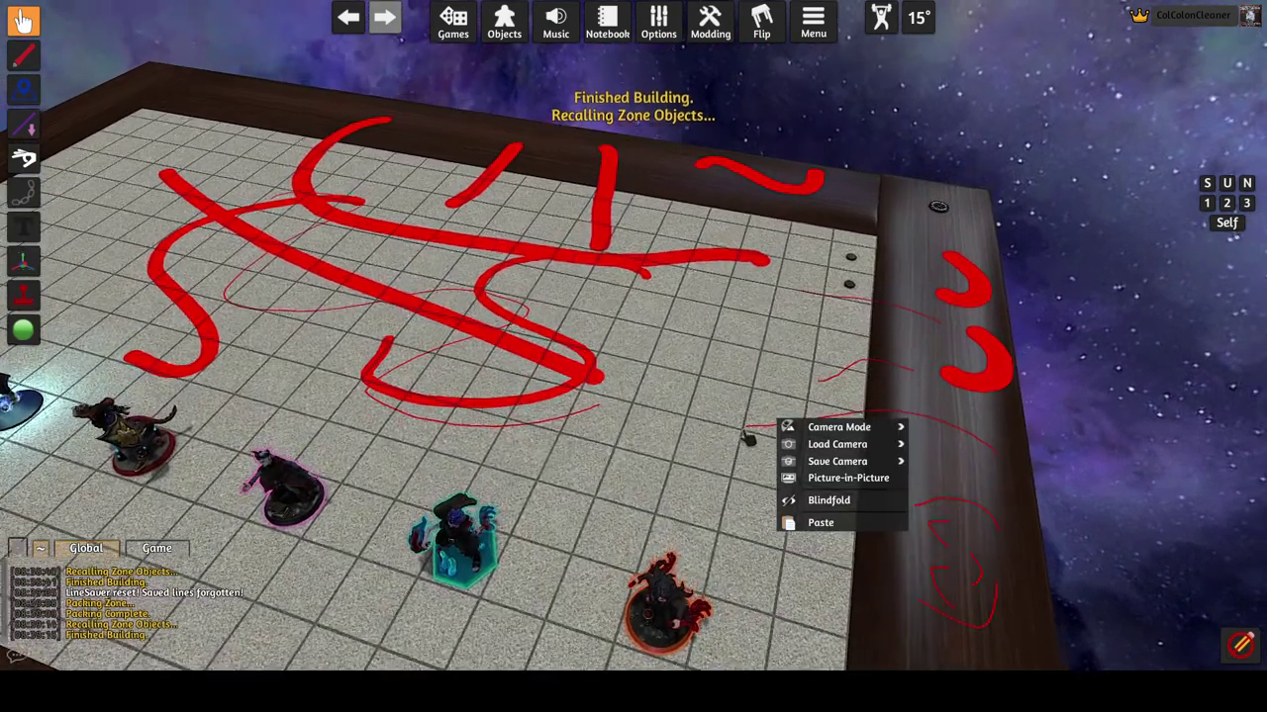
pyautogui.click(831, 331)
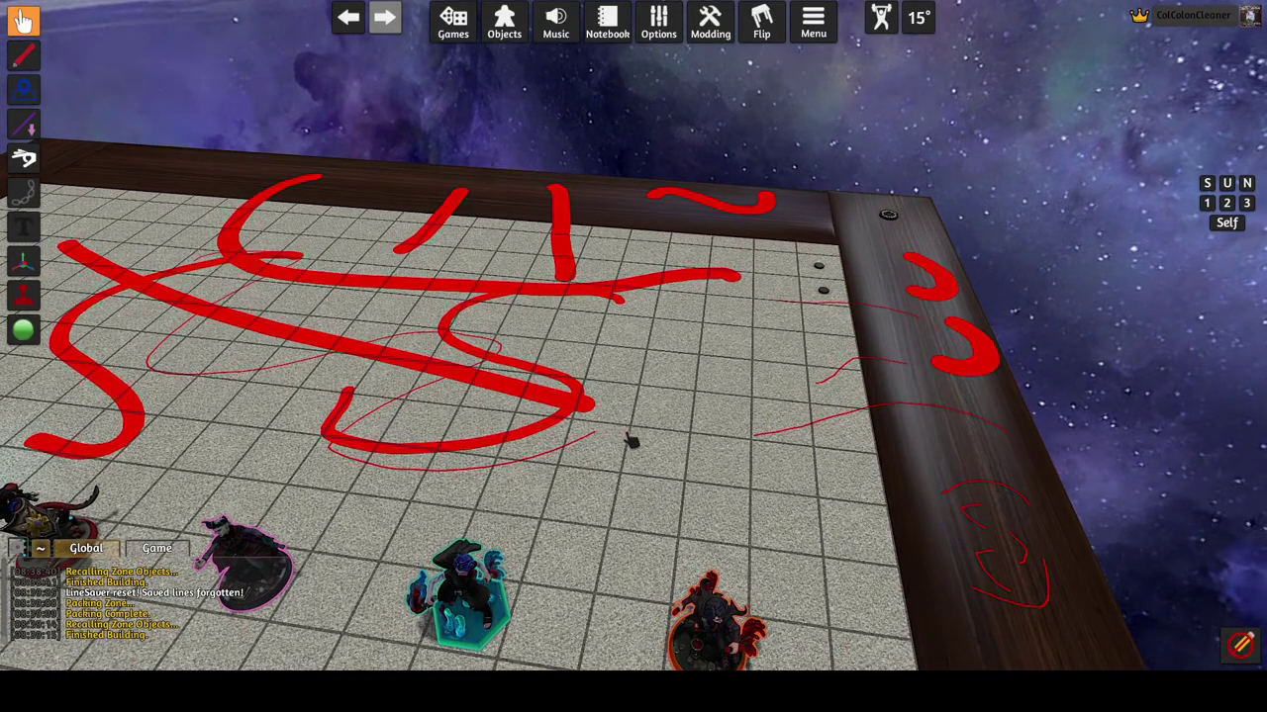
# Examine the red lines on the grid and wooden border around the saver tokens after the second rebuild.
pyautogui.scroll(3, 714, 396)
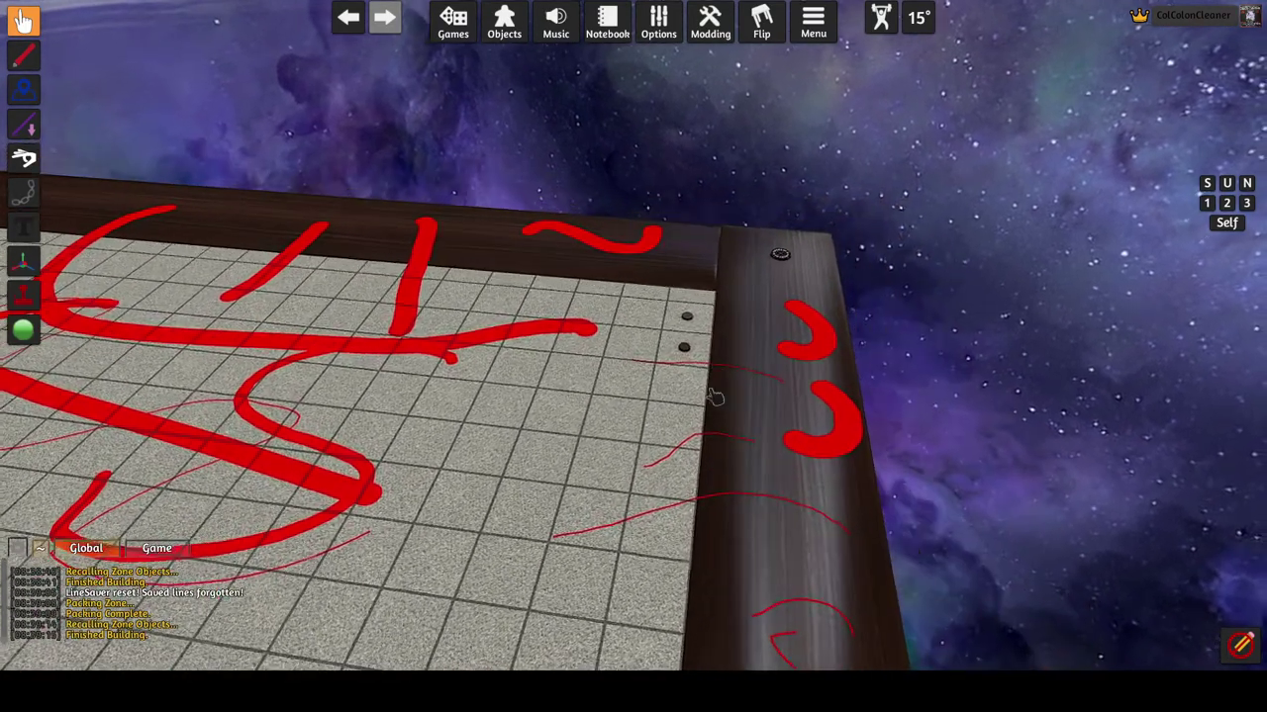
pyautogui.scroll(-5, 567, 420)
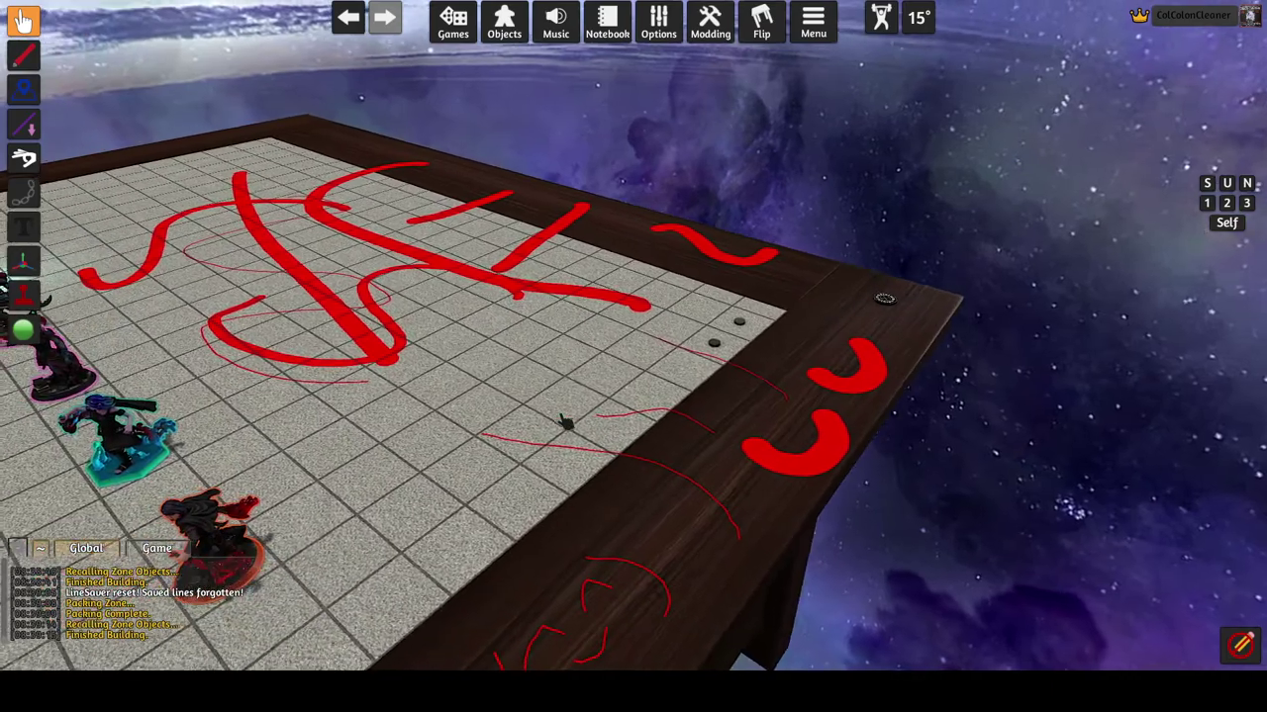
pyautogui.scroll(6, 565, 422)
pyautogui.scroll(-3, 590, 459)
pyautogui.scroll(3, 782, 394)
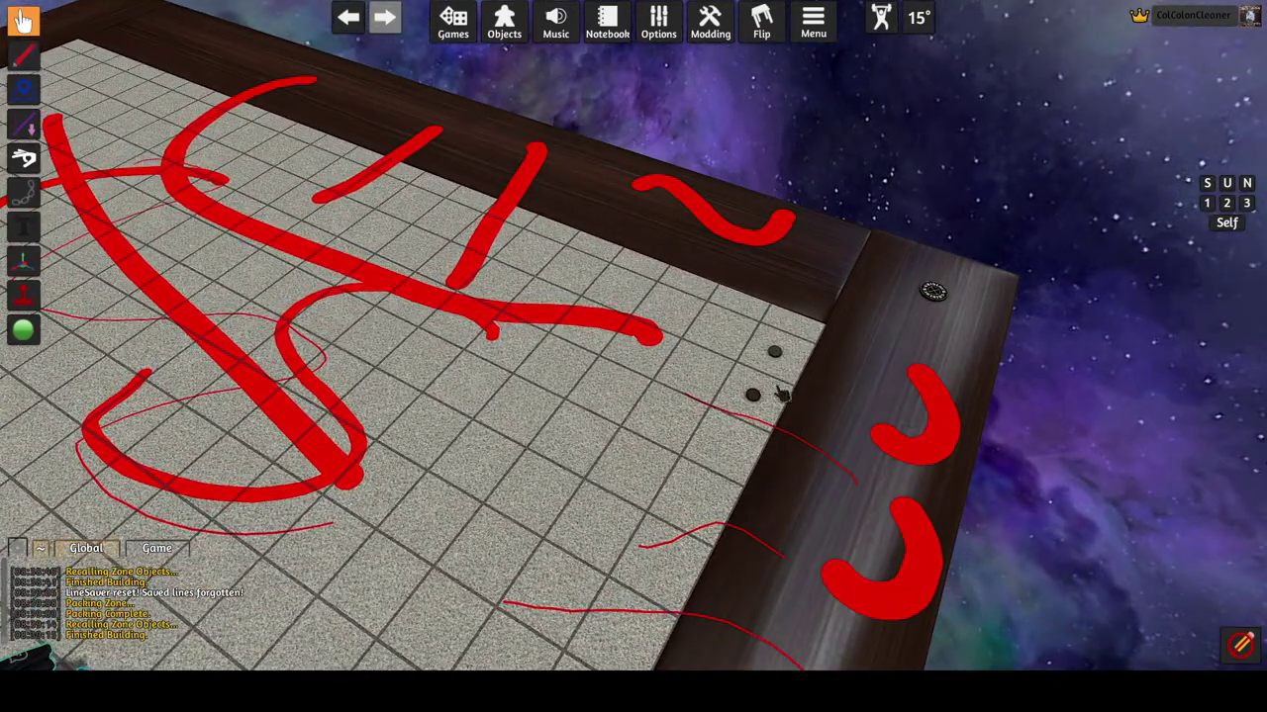
pyautogui.scroll(-4, 715, 414)
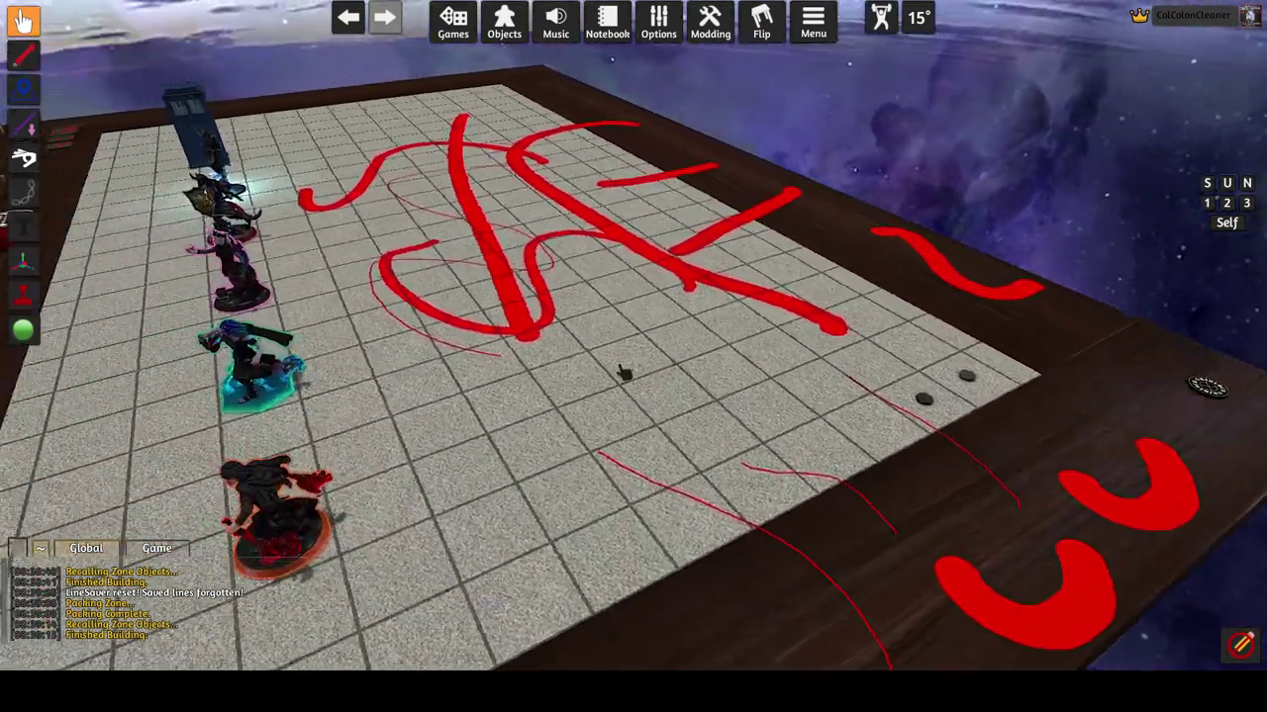
pyautogui.scroll(3, 593, 376)
pyautogui.scroll(-3, 675, 400)
pyautogui.scroll(3, 644, 436)
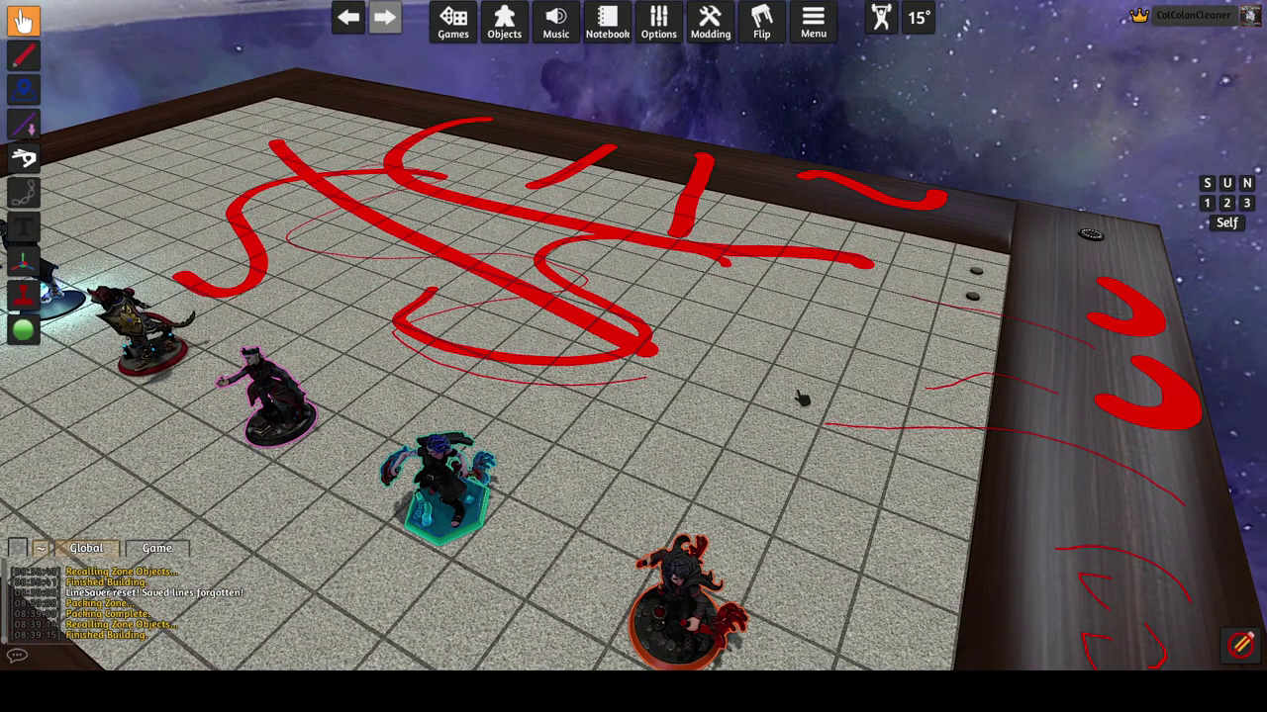
pyautogui.scroll(-3, 801, 398)
pyautogui.scroll(3, 831, 308)
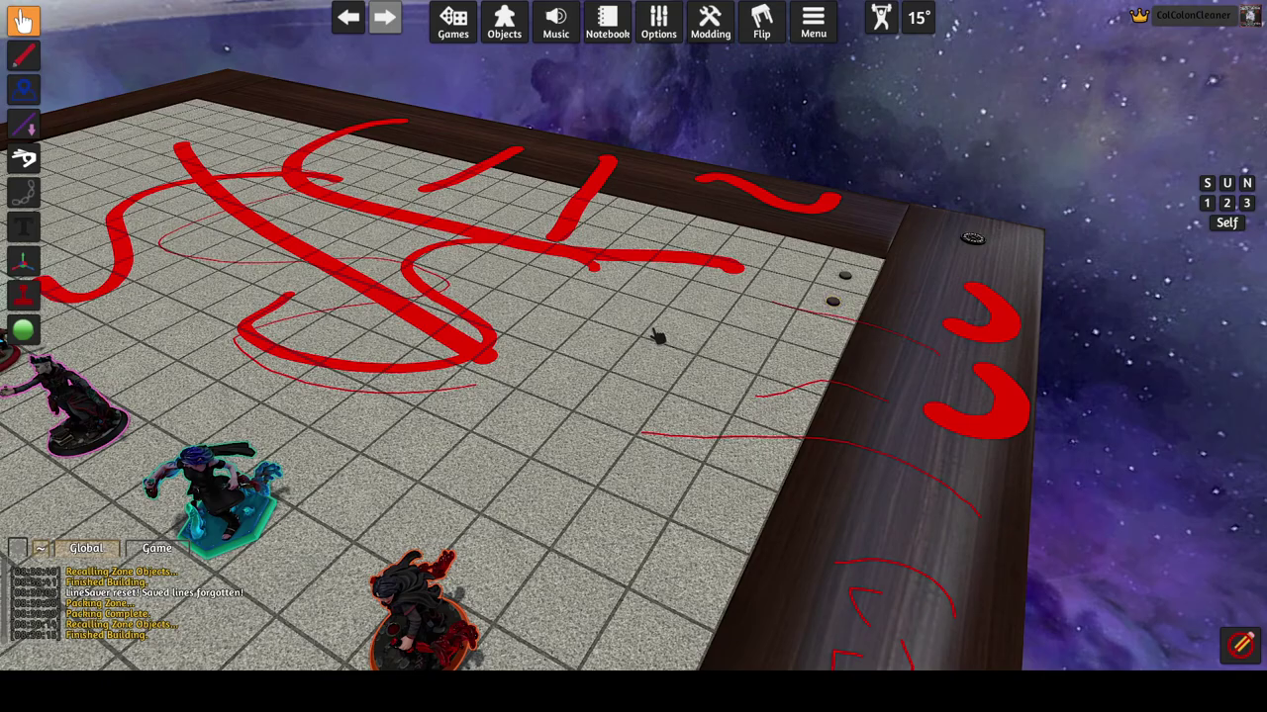
# Save the red lines drawn within the map zone with the LineSaver token and pack the zone again.
pyautogui.scroll(-3, 658, 337)
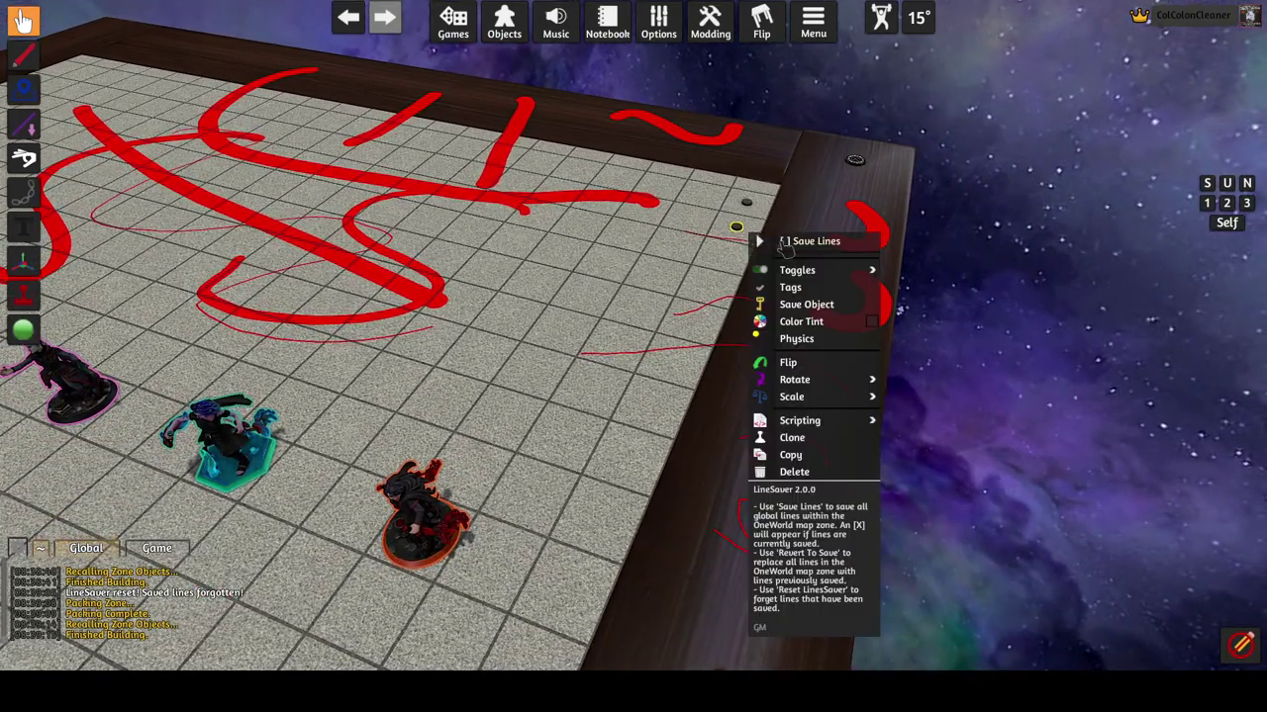
pyautogui.press('d')
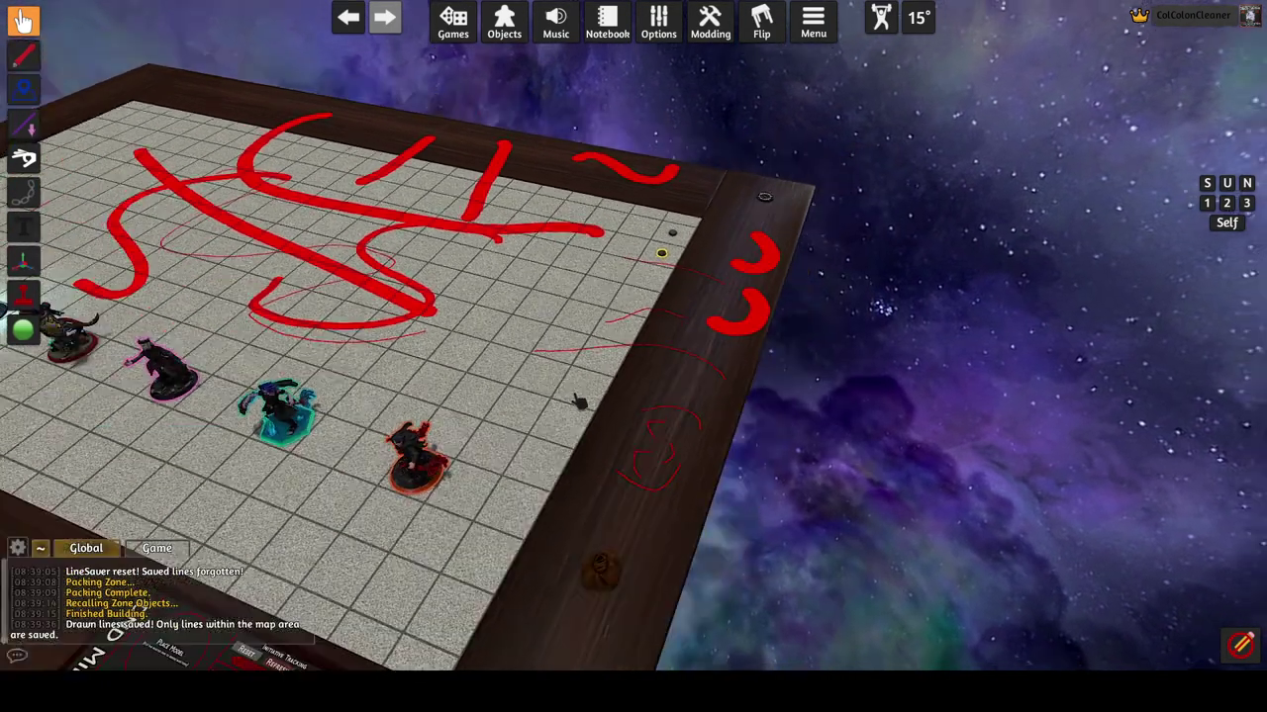
pyautogui.scroll(-5, 633, 379)
pyautogui.scroll(2, 604, 297)
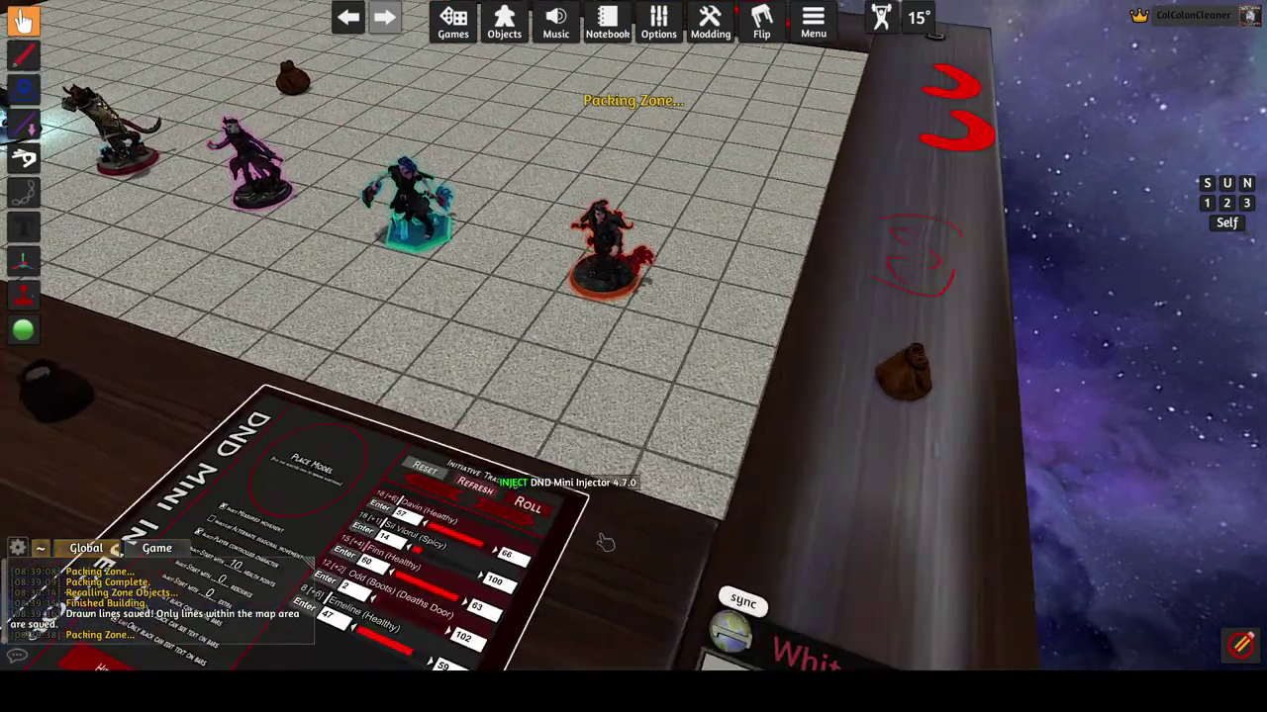
pyautogui.scroll(-4, 595, 262)
pyautogui.scroll(5, 729, 429)
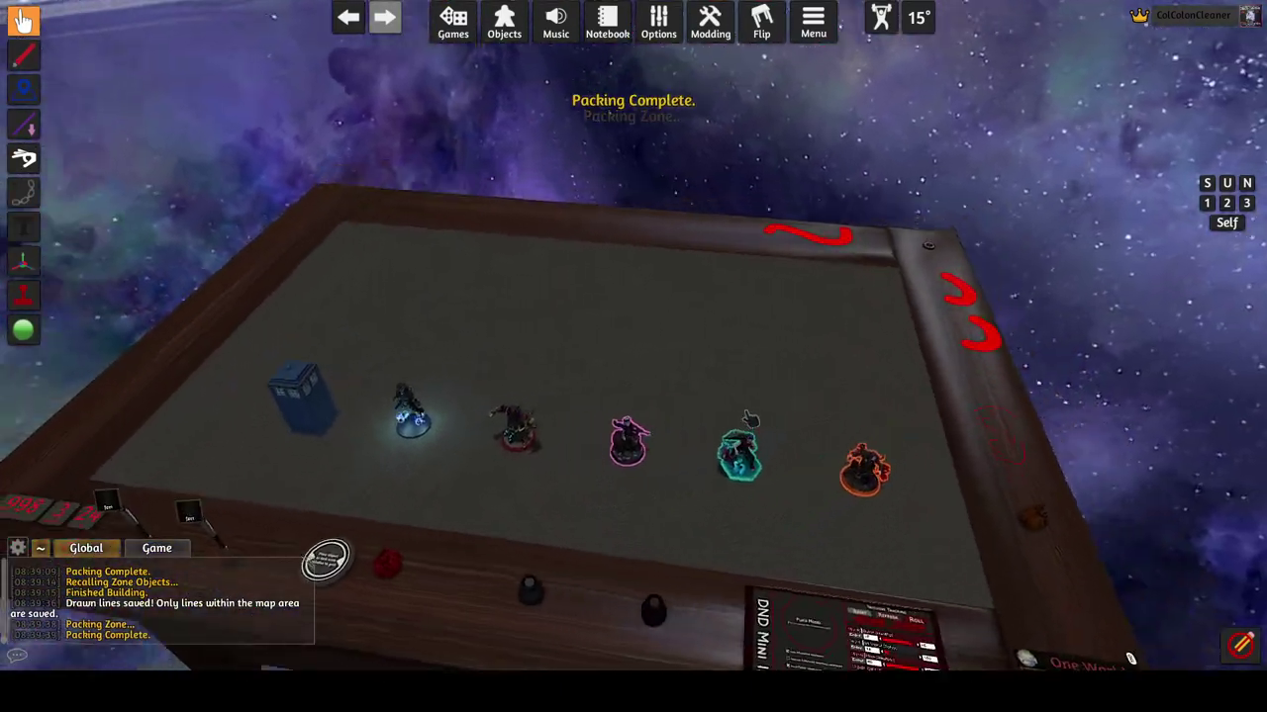
pyautogui.scroll(-3, 789, 463)
pyautogui.scroll(-3, 681, 317)
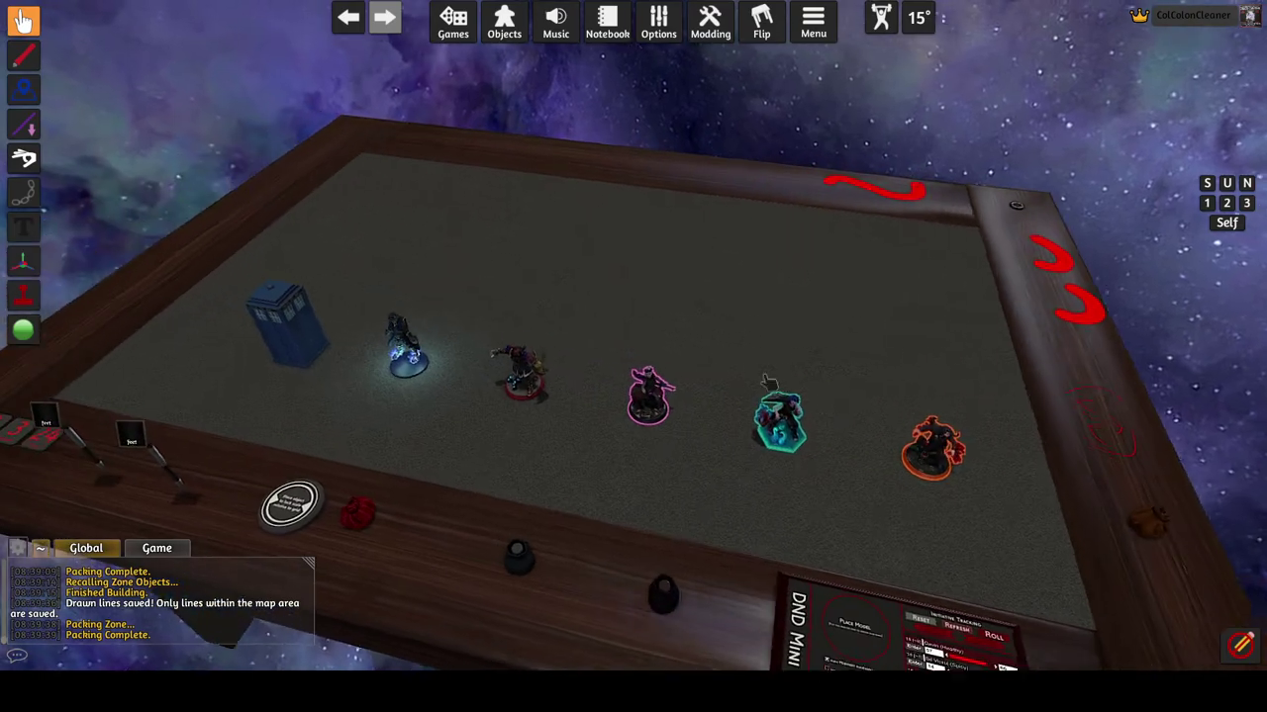
pyautogui.scroll(4, 399, 194)
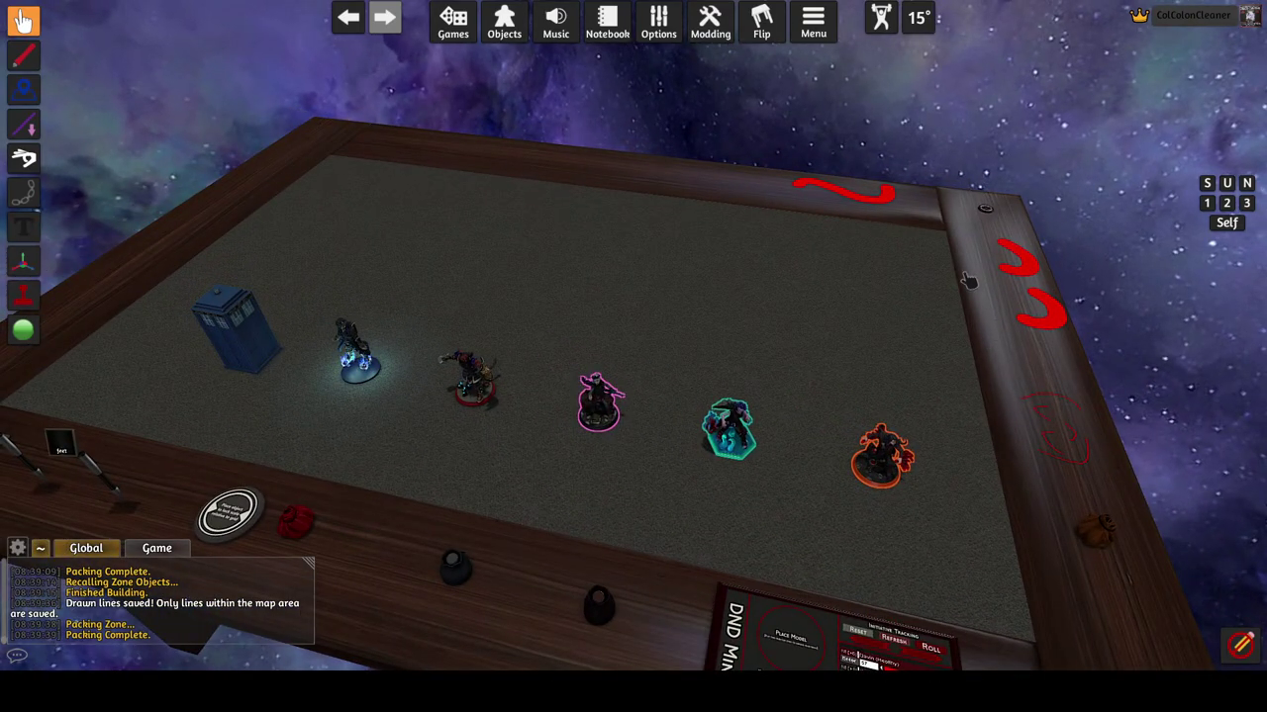
pyautogui.press('d')
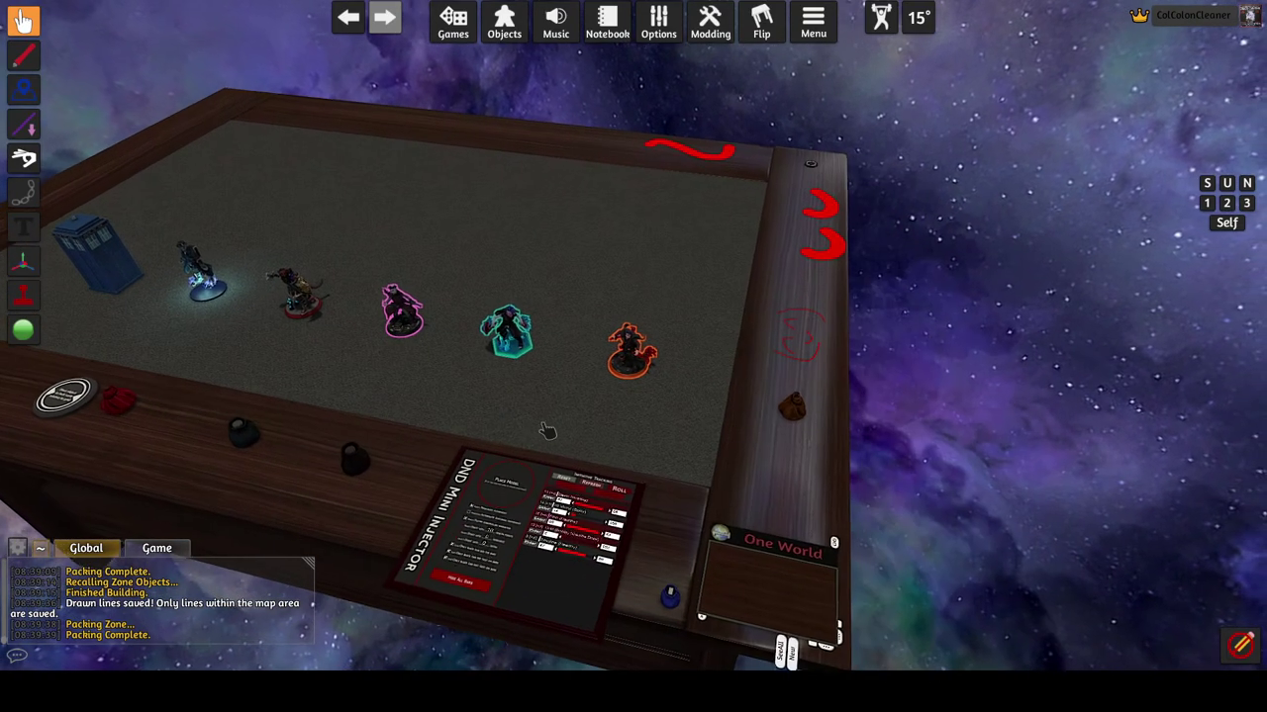
pyautogui.scroll(-2, 576, 386)
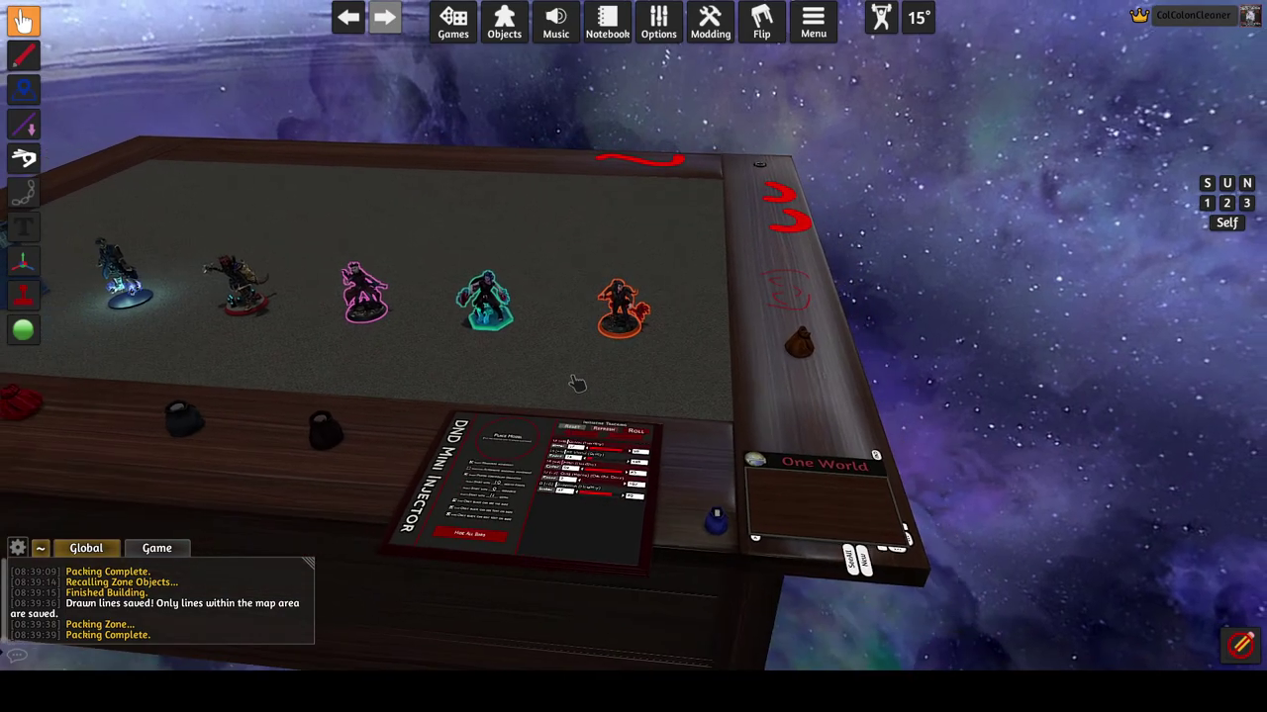
pyautogui.press('a')
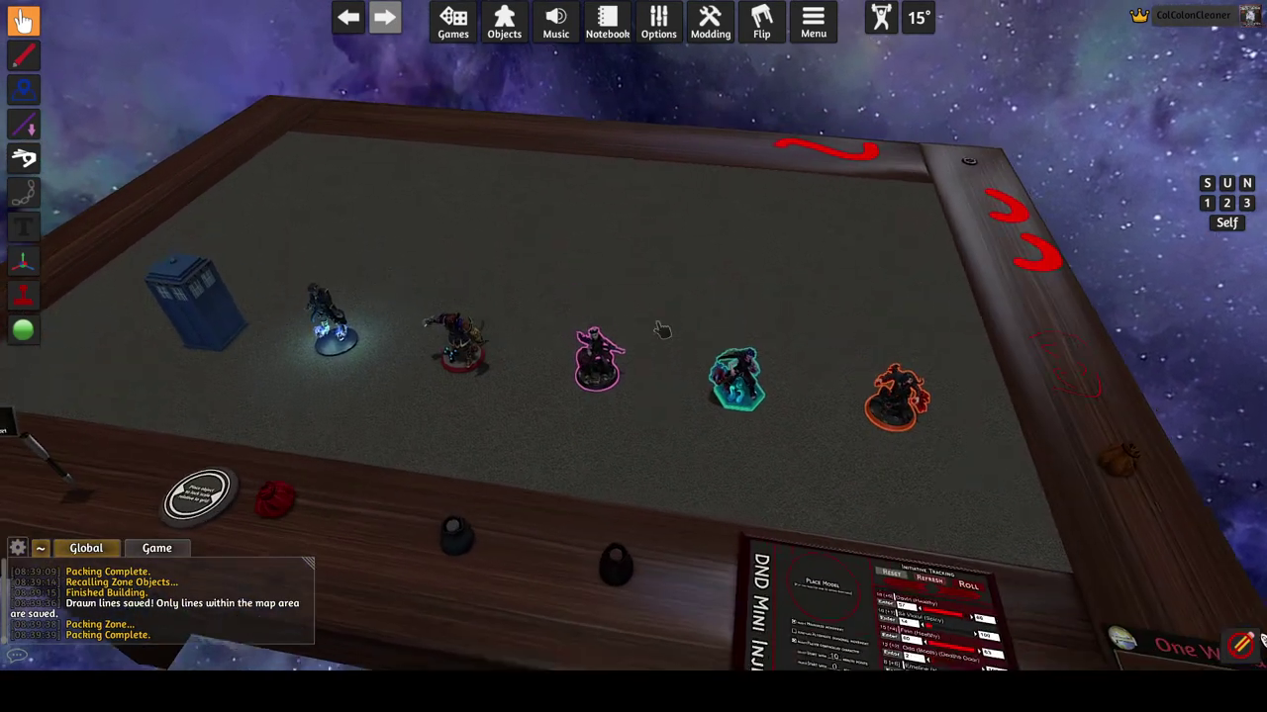
pyautogui.click(453, 19)
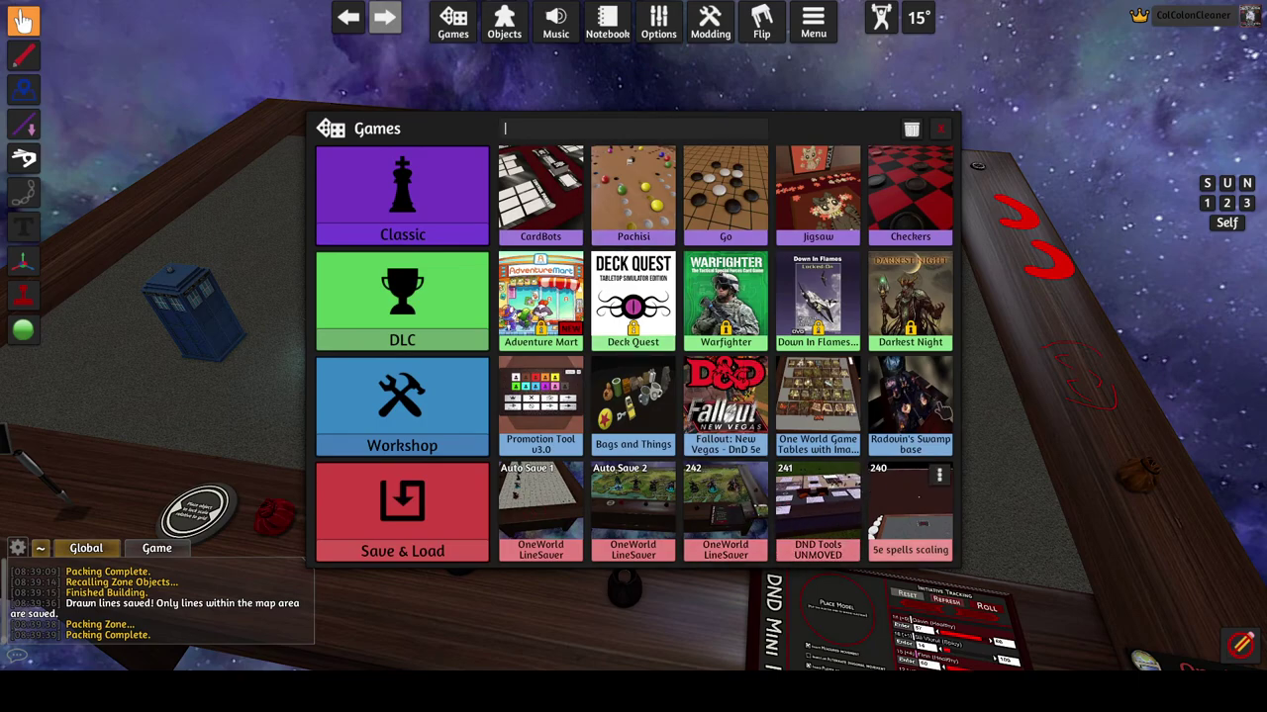
pyautogui.click(940, 129)
pyautogui.press('space')
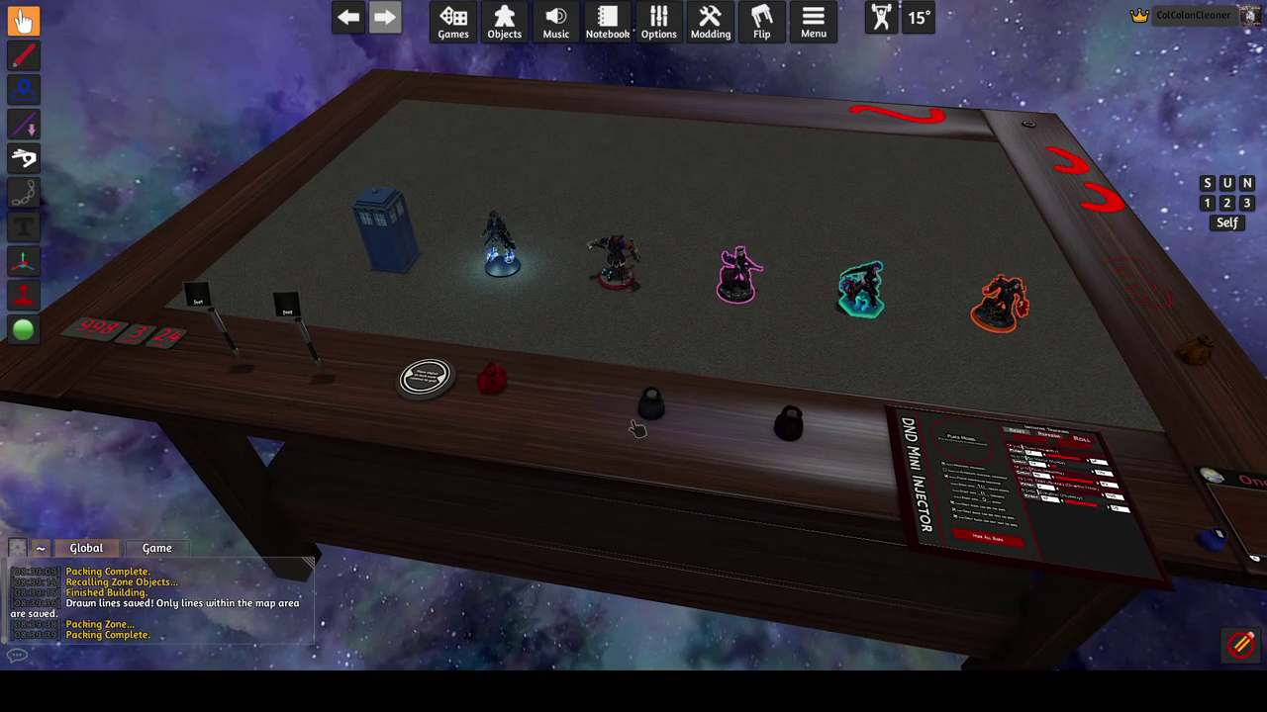
# Take a purple door and a swirling multicoloured portal out of the 5e Auto-Scaling Spells bag and place them on the empty map area.
pyautogui.press('d')
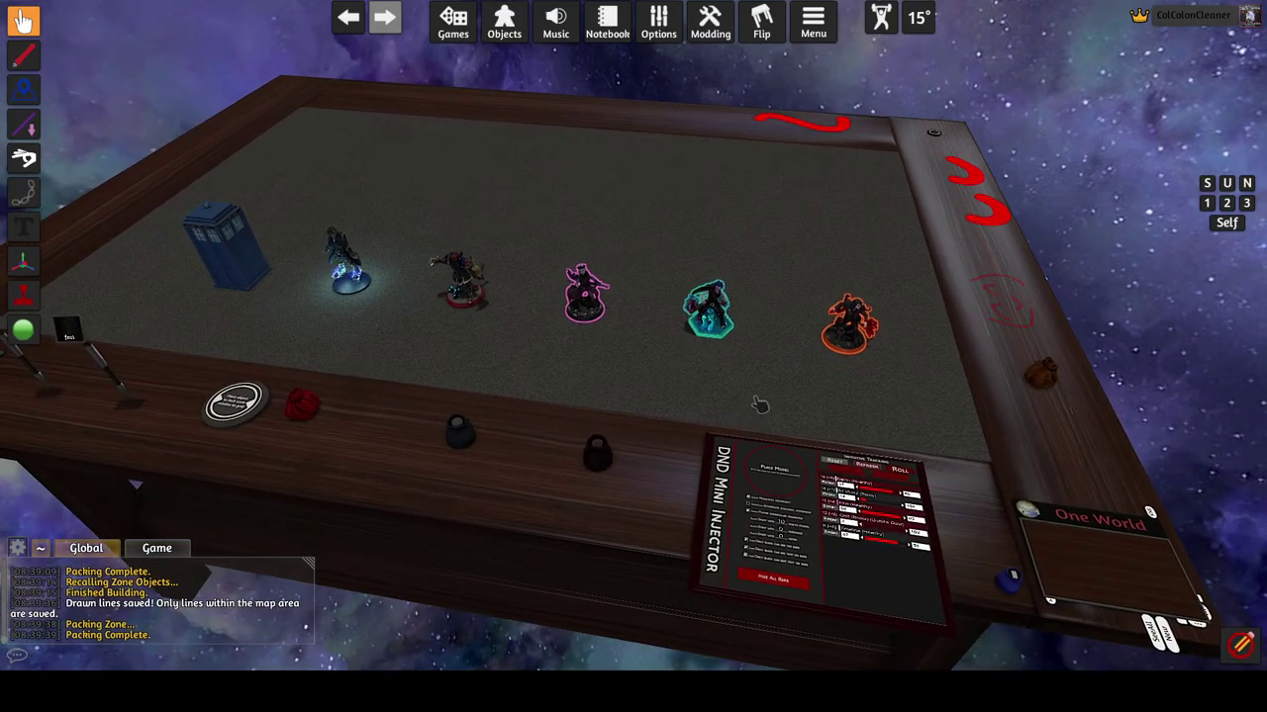
pyautogui.press('a')
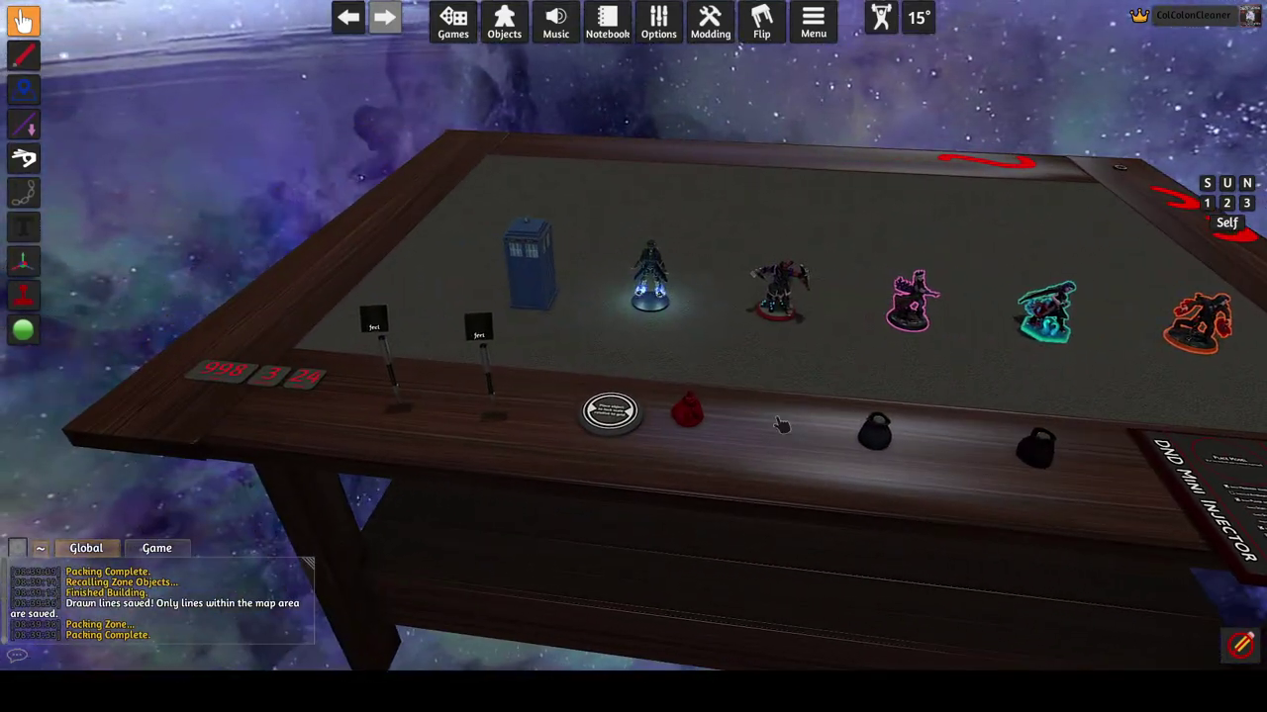
pyautogui.scroll(3, 780, 424)
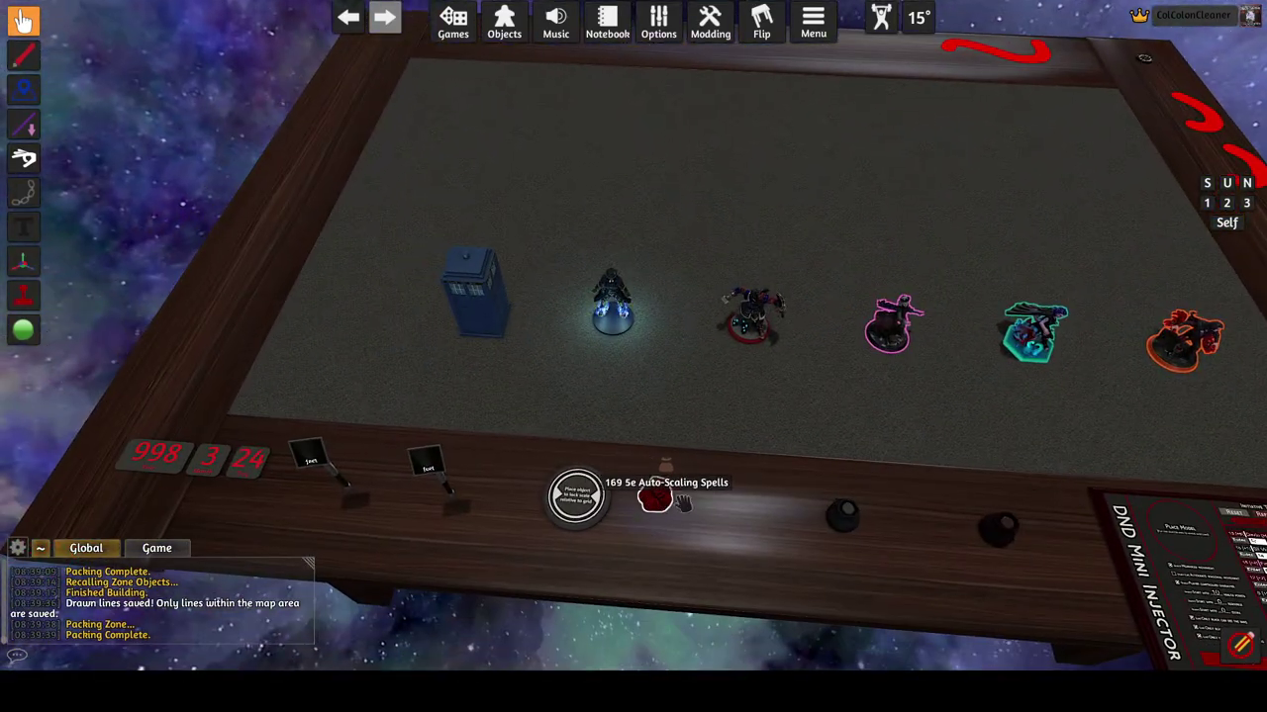
pyautogui.rightClick(668, 470)
pyautogui.scroll(3, 643, 495)
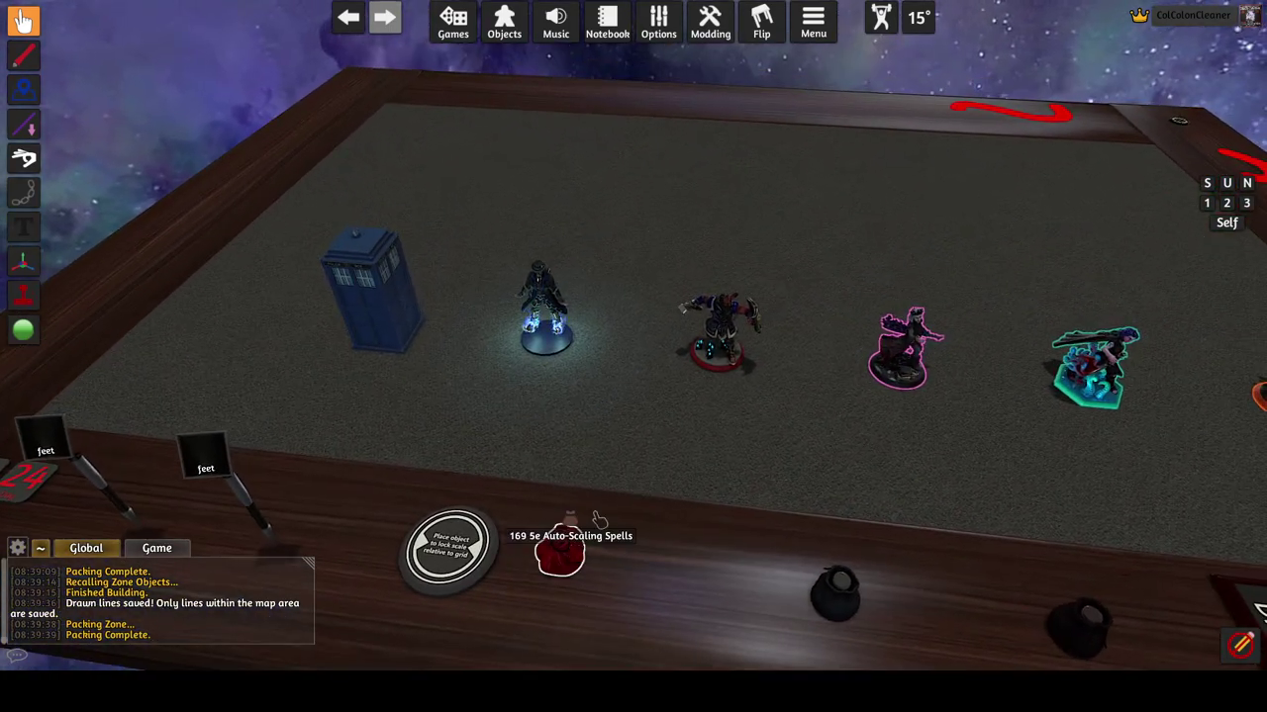
pyautogui.moveTo(600, 521); pyautogui.dragTo(698, 238)
pyautogui.moveTo(569, 523); pyautogui.dragTo(846, 237)
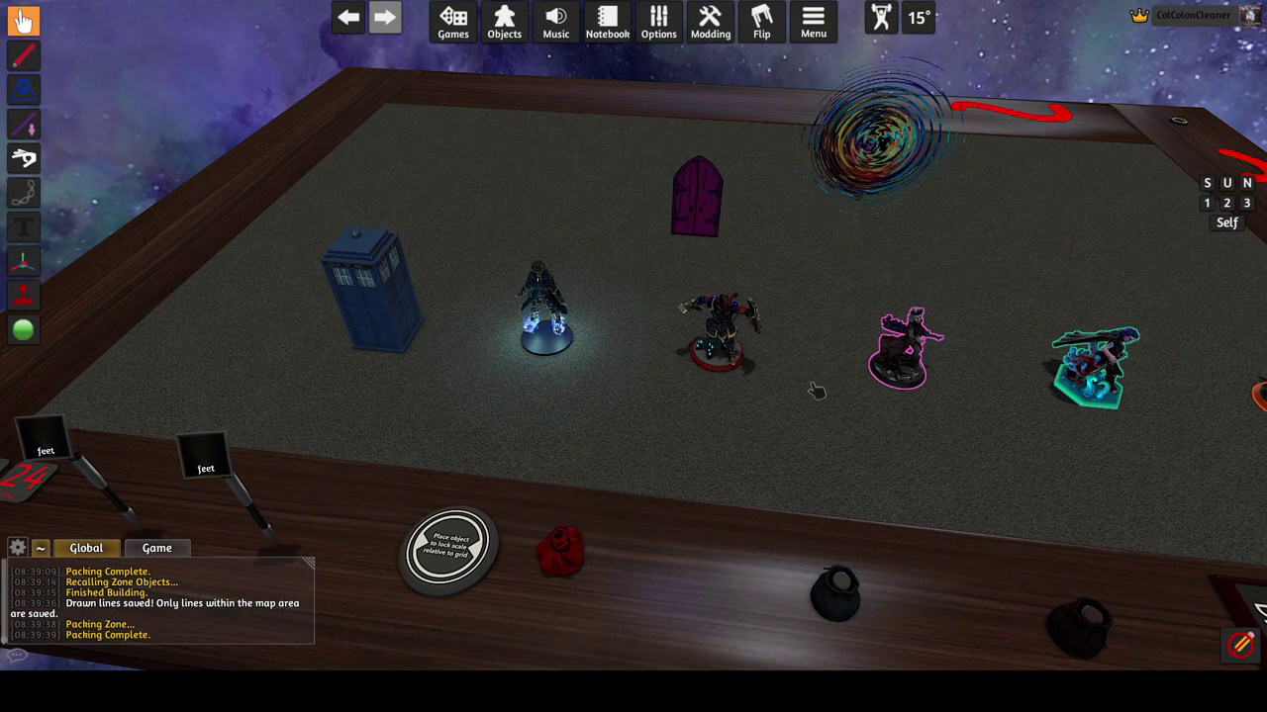
# Add a dark purple void sphere and a large circular blade wall from the spells bag to the map area behind the blue police box.
pyautogui.rightClick(579, 556)
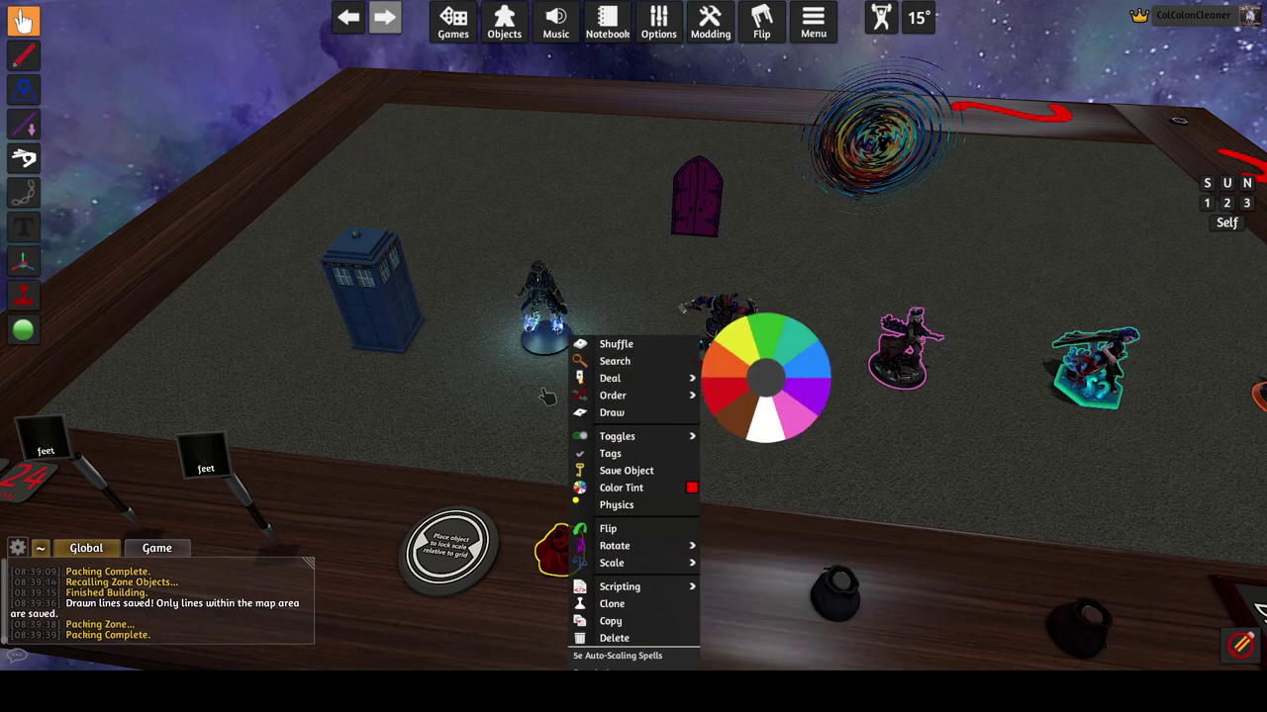
pyautogui.click(752, 259)
pyautogui.press('s')
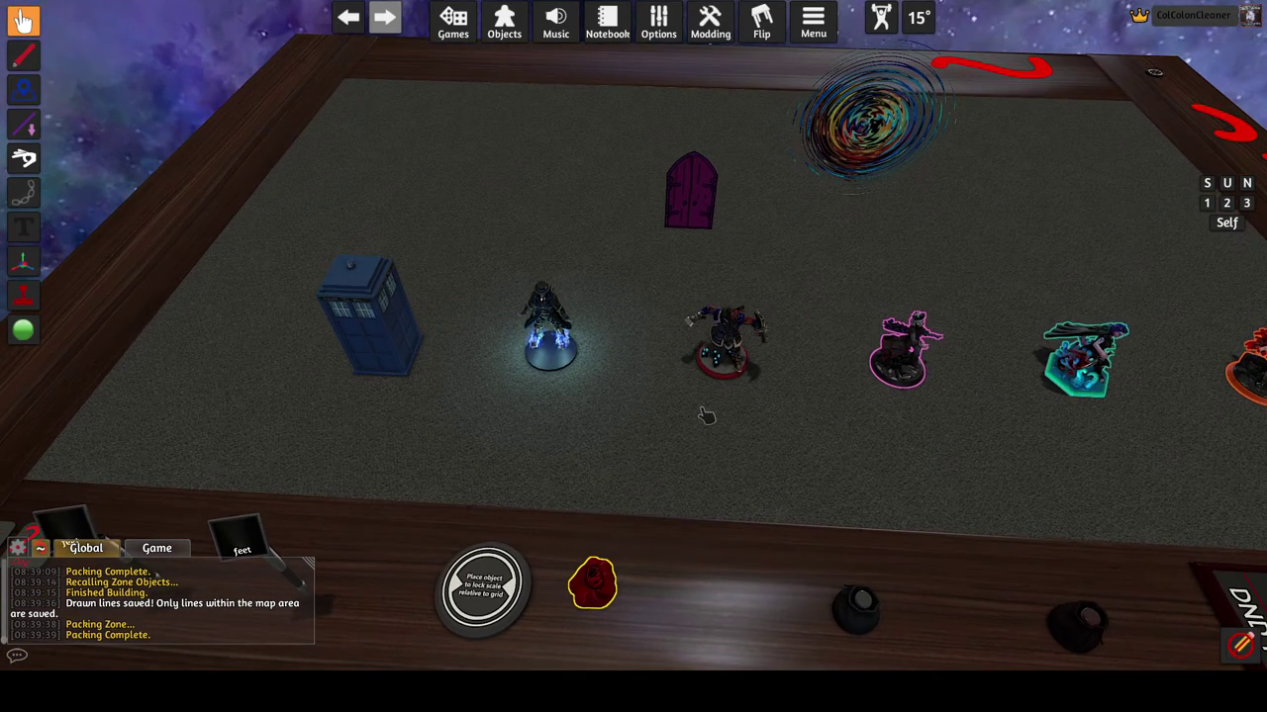
pyautogui.press('s')
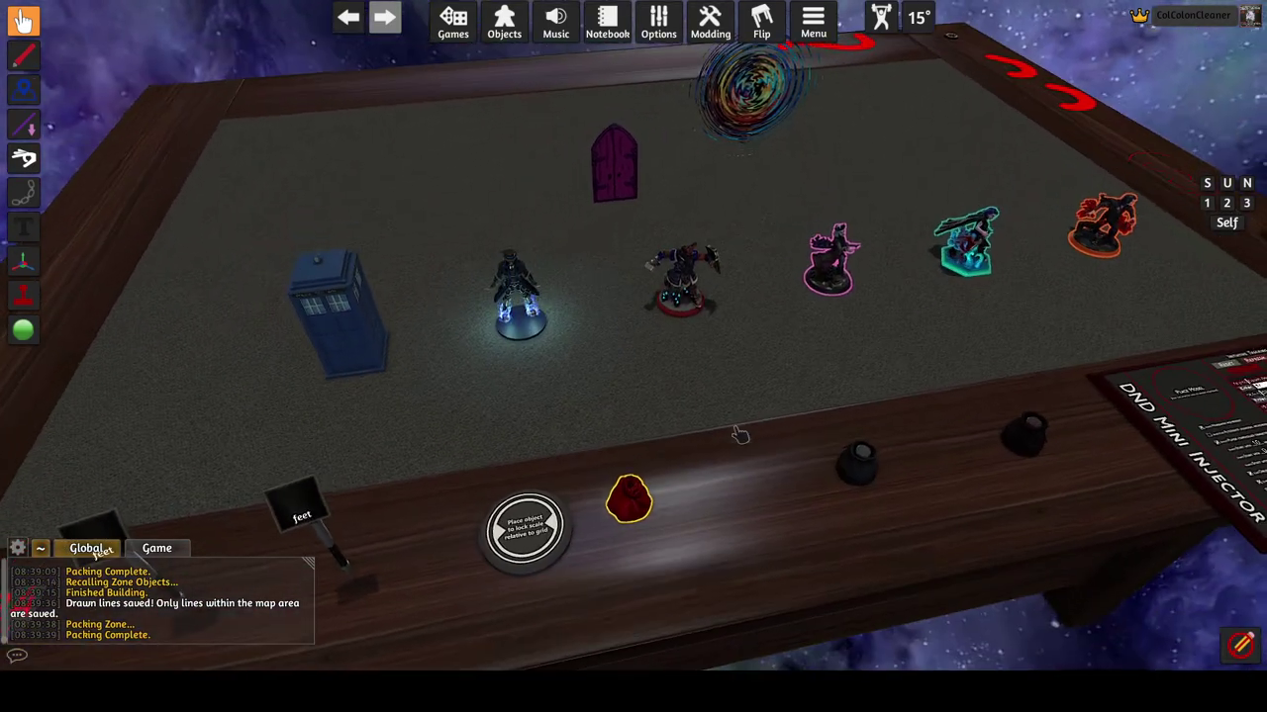
pyautogui.scroll(2, 723, 376)
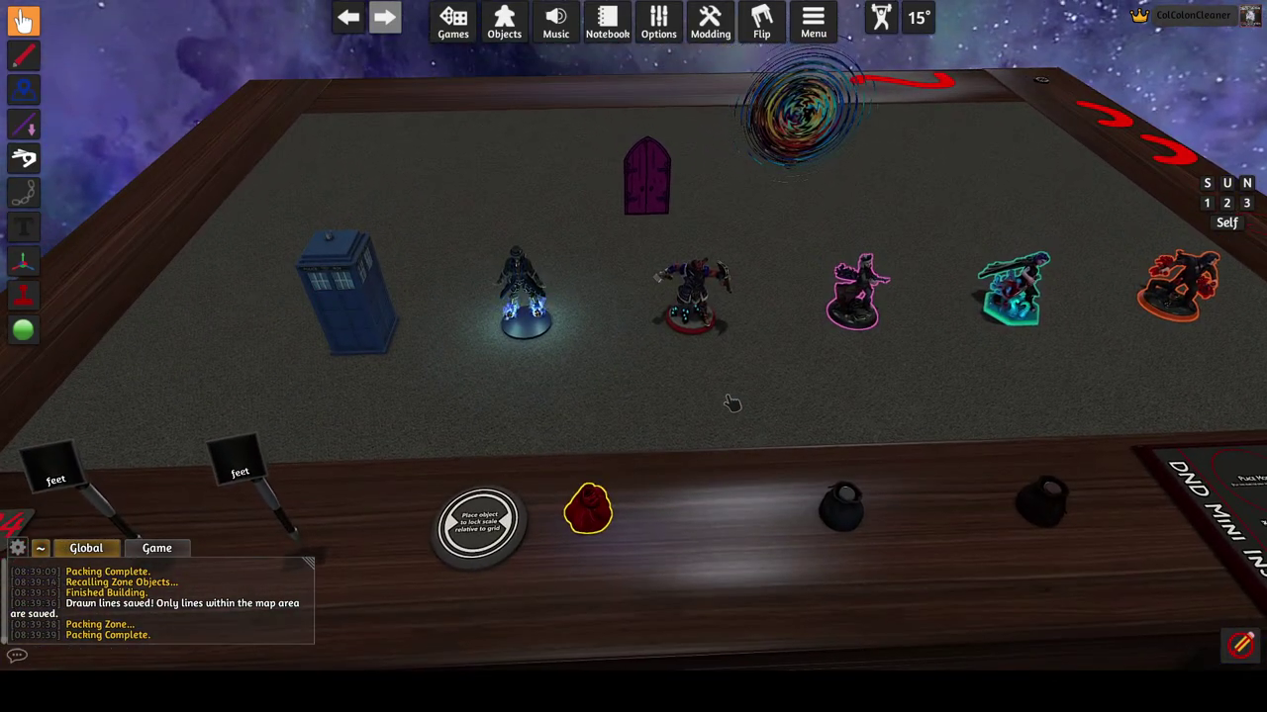
pyautogui.scroll(-3, 713, 421)
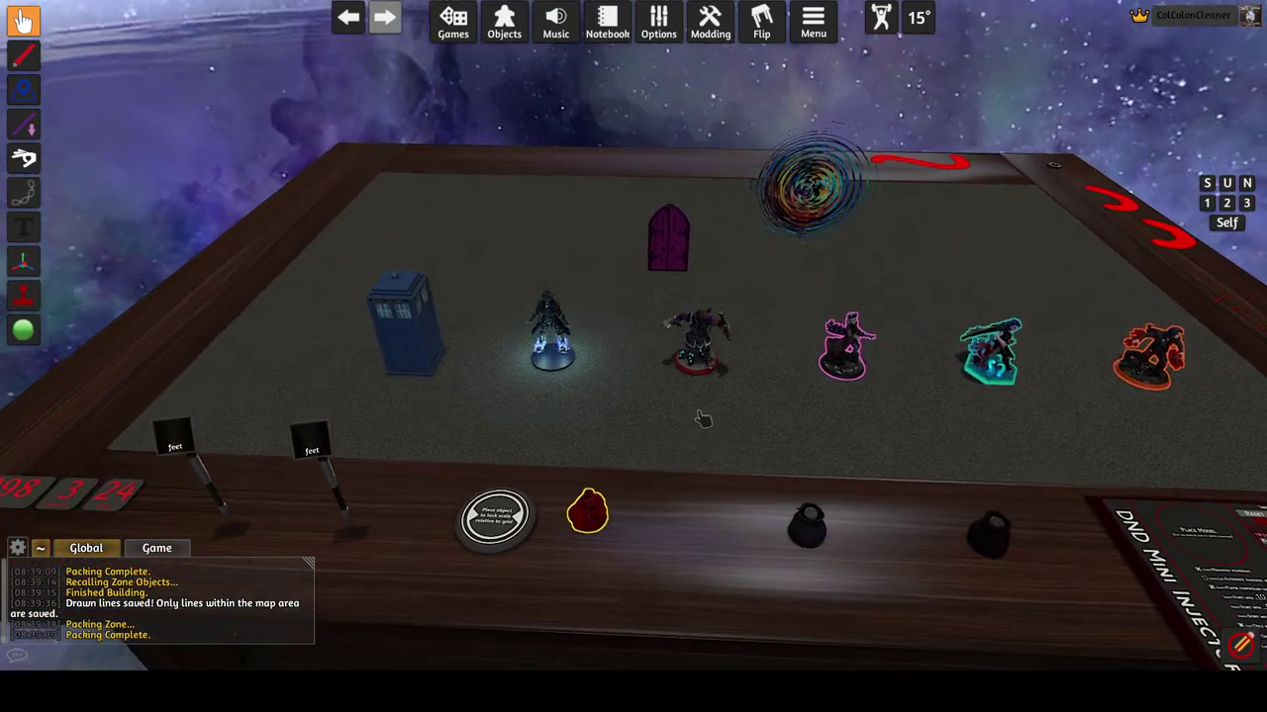
pyautogui.scroll(1, 681, 524)
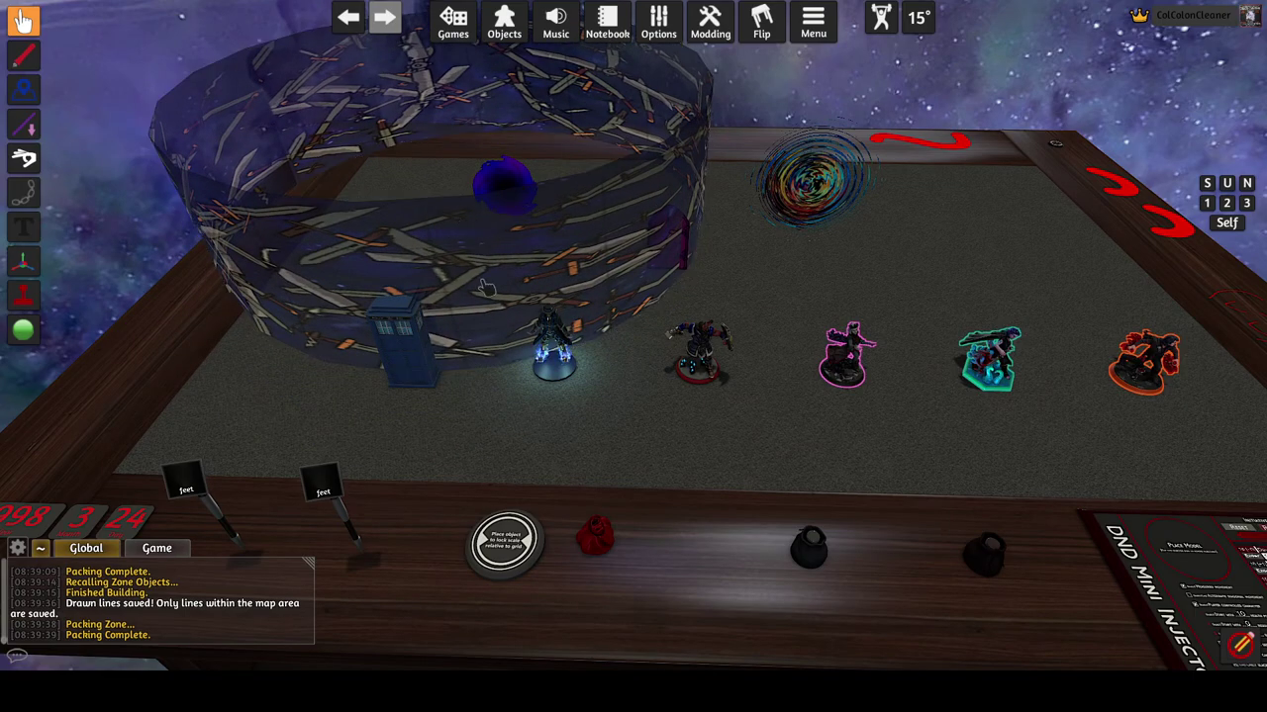
# Examine the Year, Month and Day counter tiles on the corner of the table's wooden border from several angles.
pyautogui.scroll(-3, 485, 287)
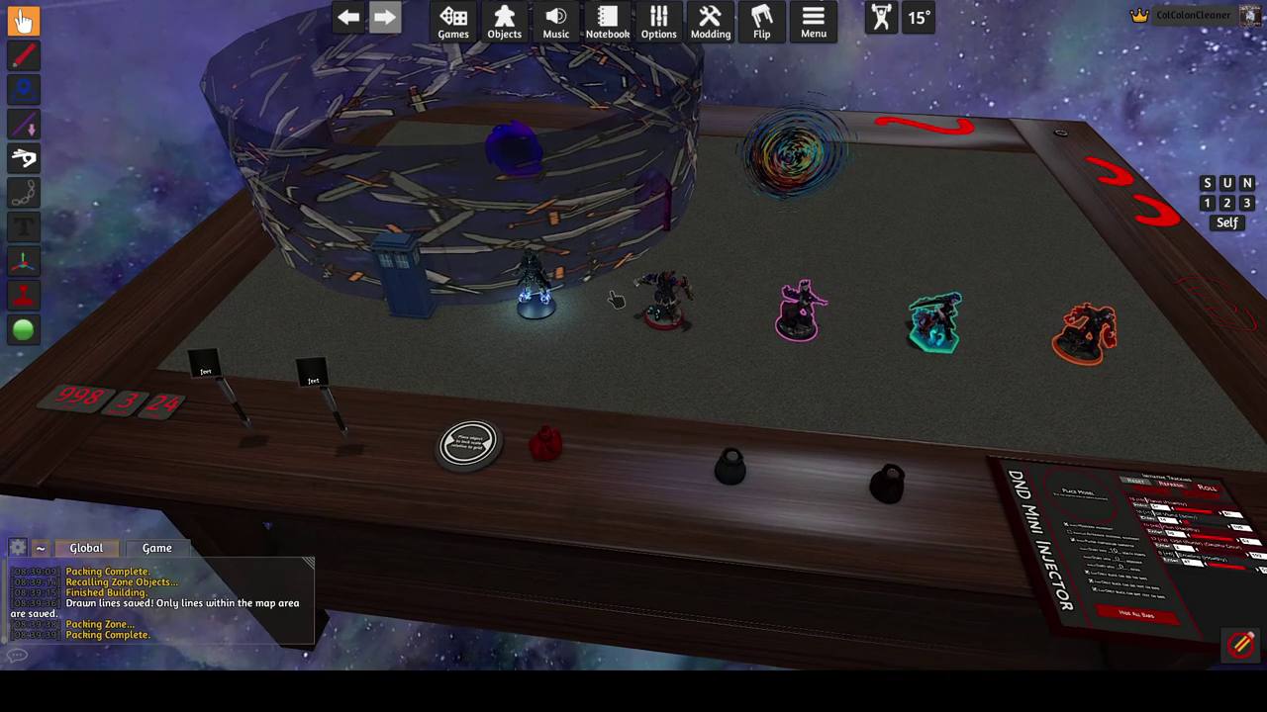
pyautogui.press('d')
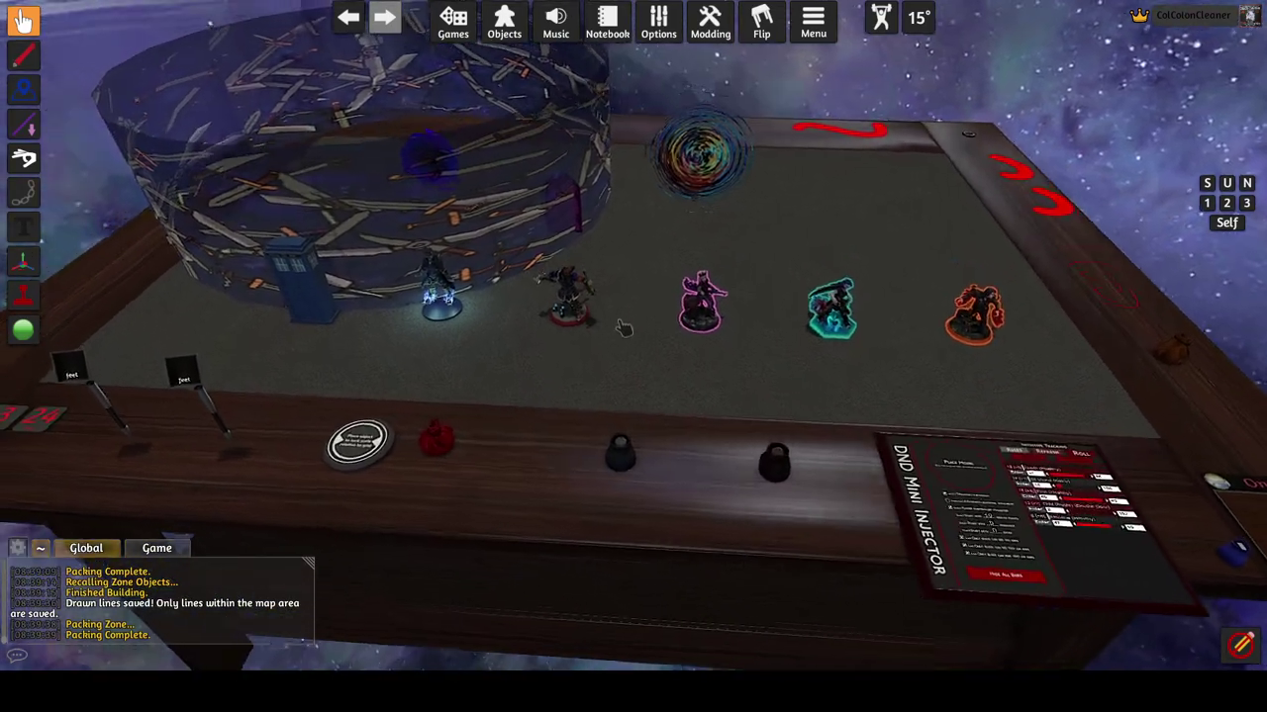
pyautogui.press('d')
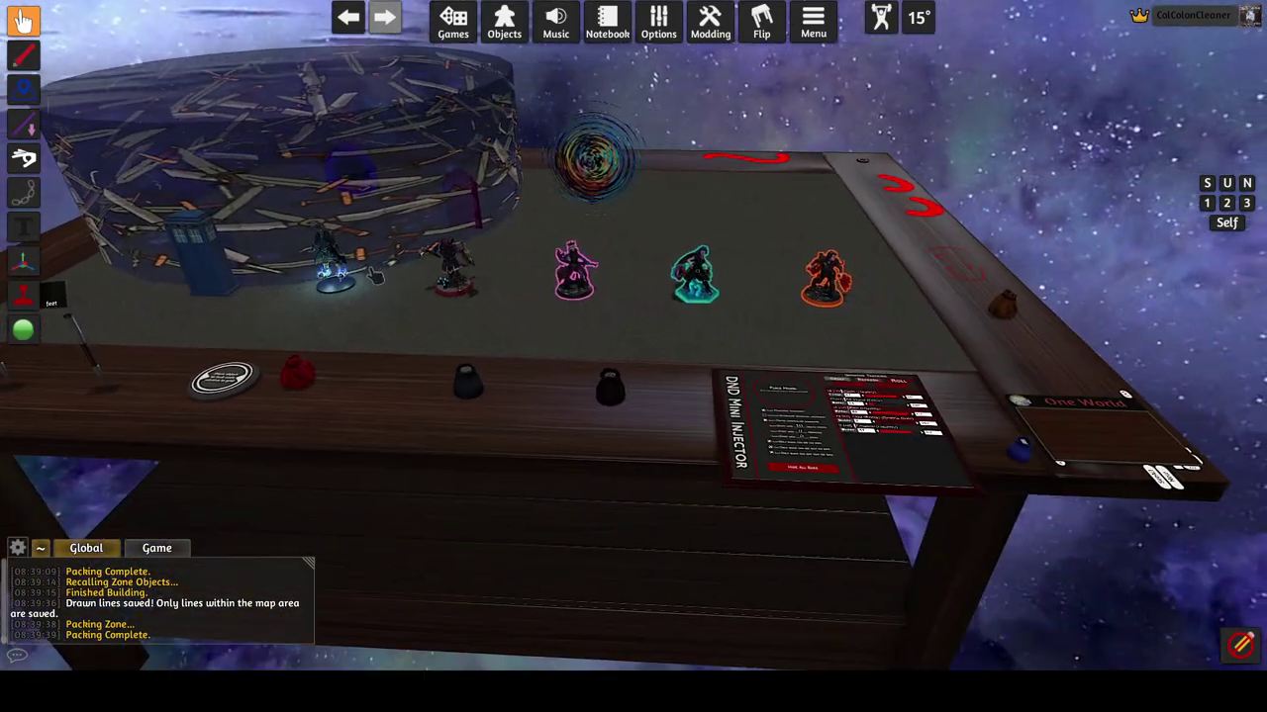
pyautogui.press('a')
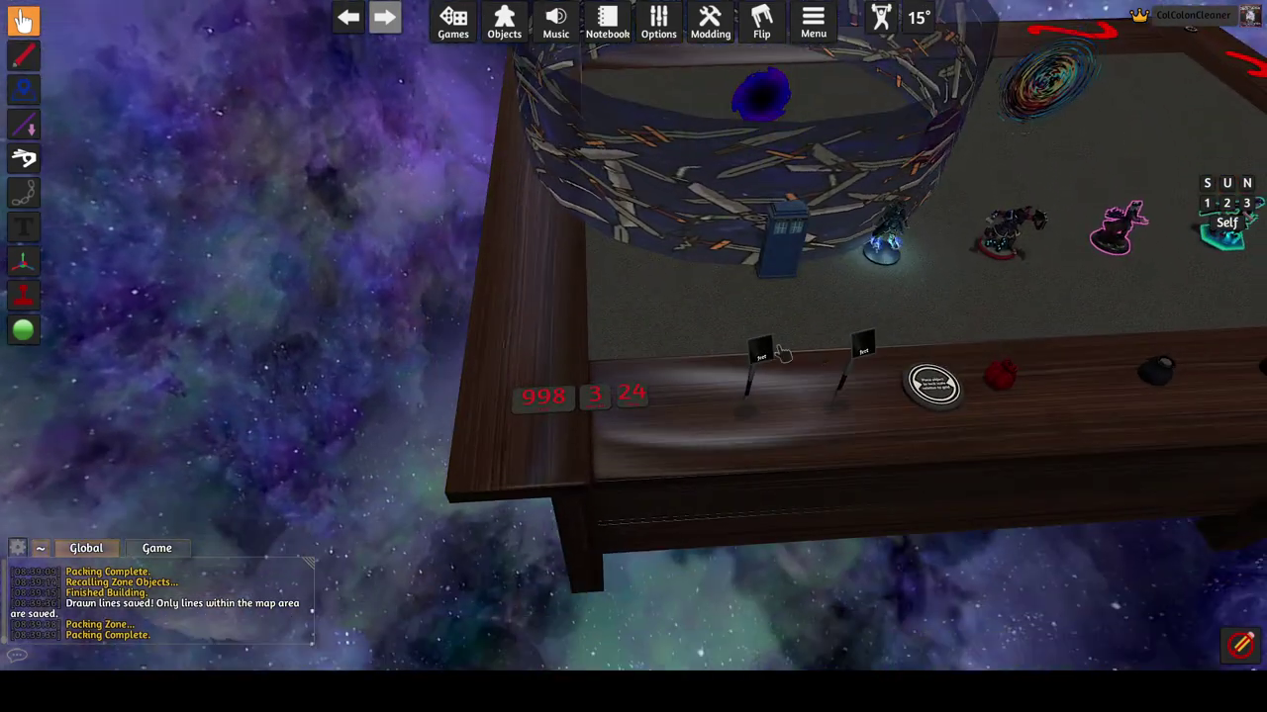
pyautogui.scroll(5, 669, 334)
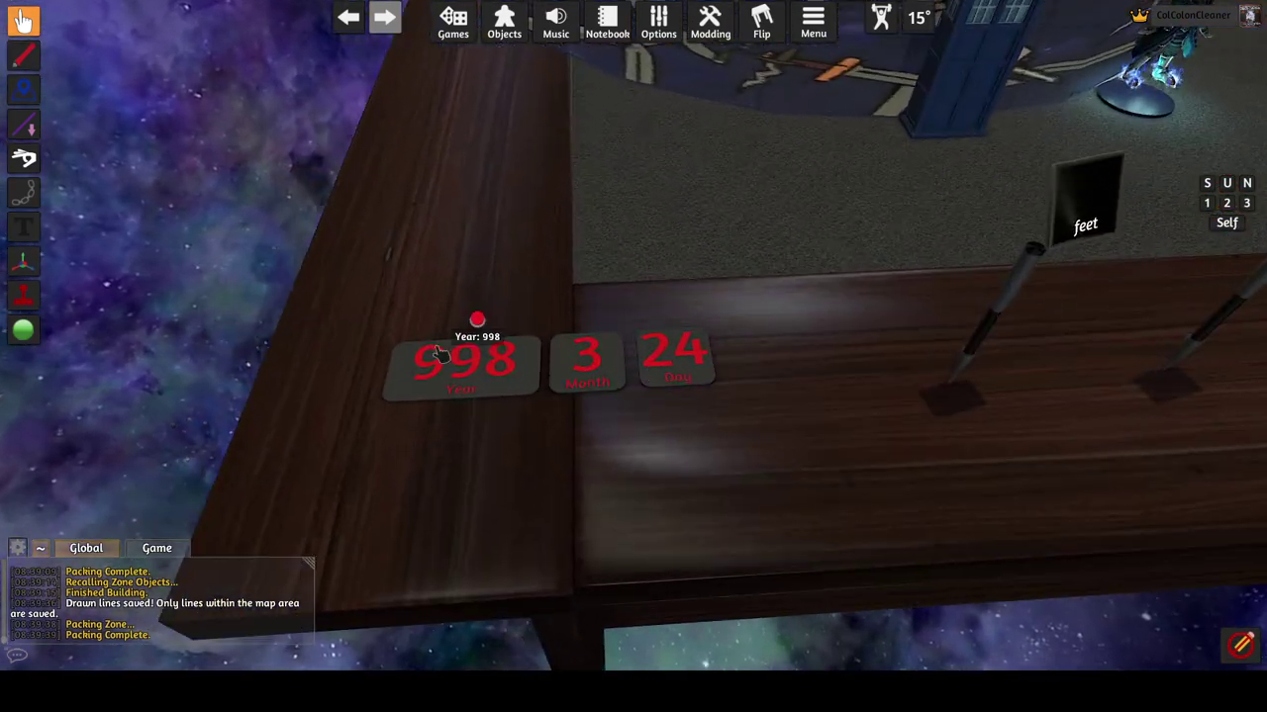
pyautogui.press('a')
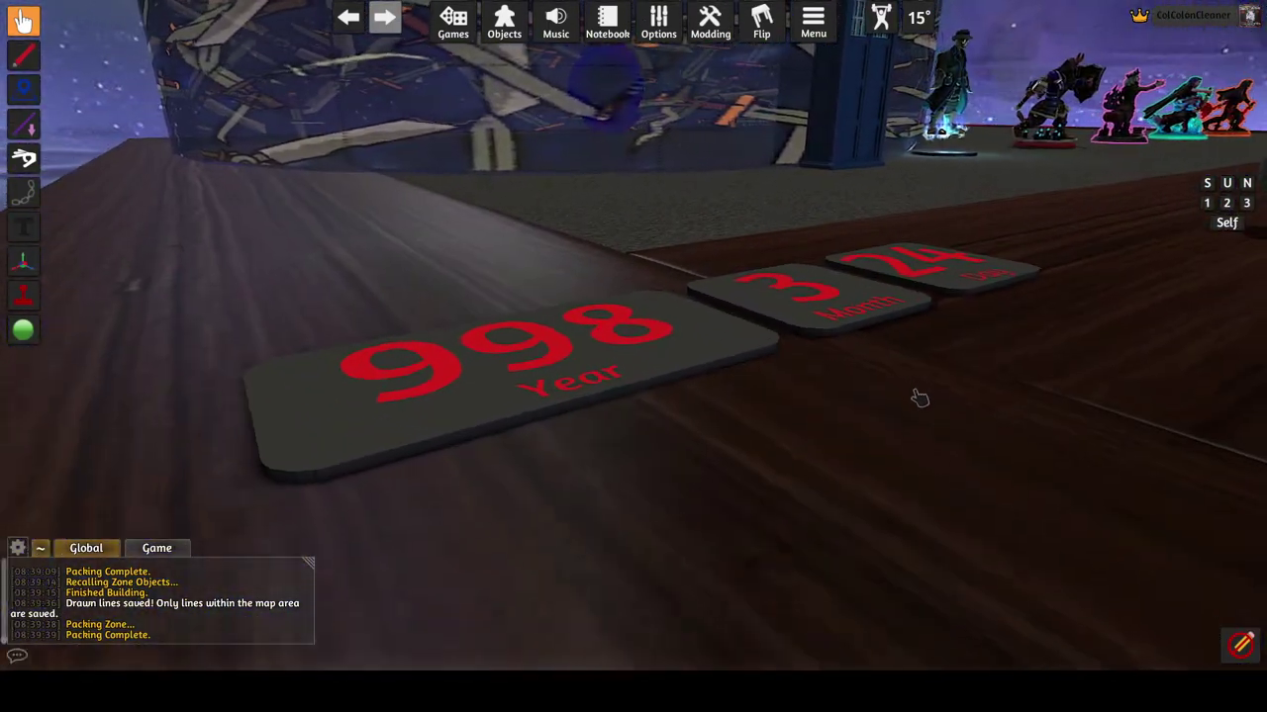
pyautogui.press('a')
pyautogui.press('d')
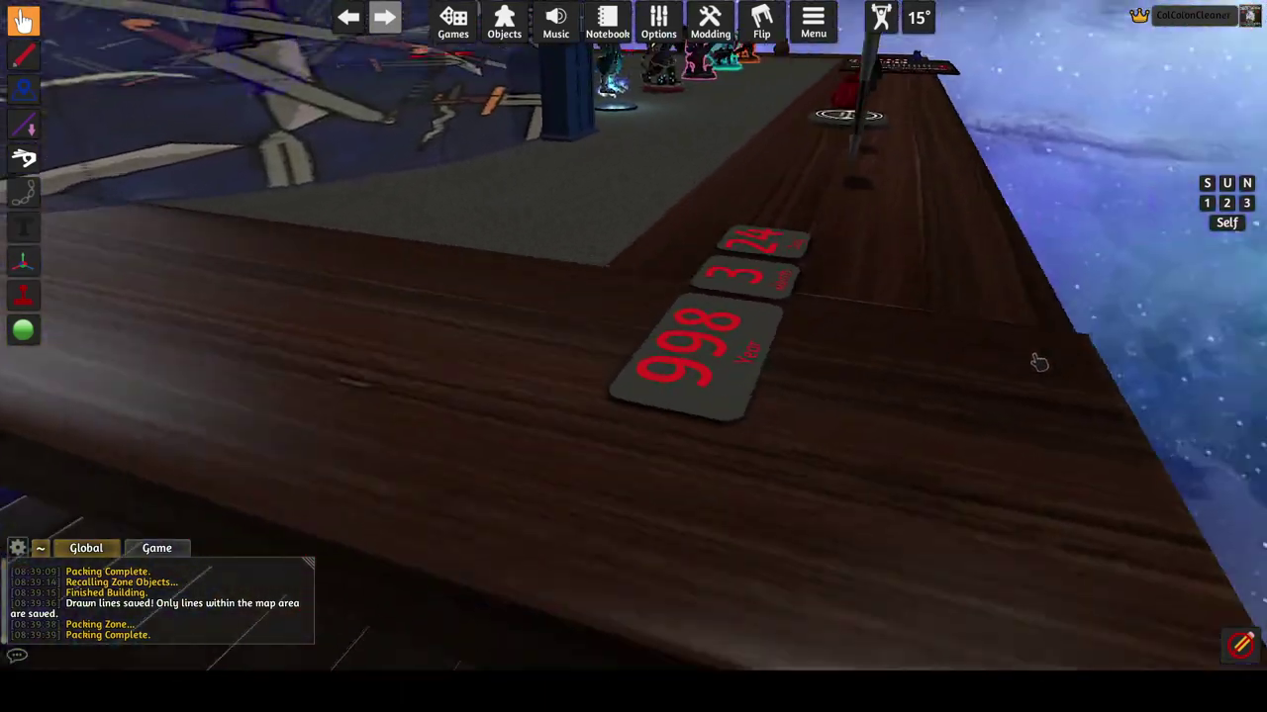
pyautogui.press('a')
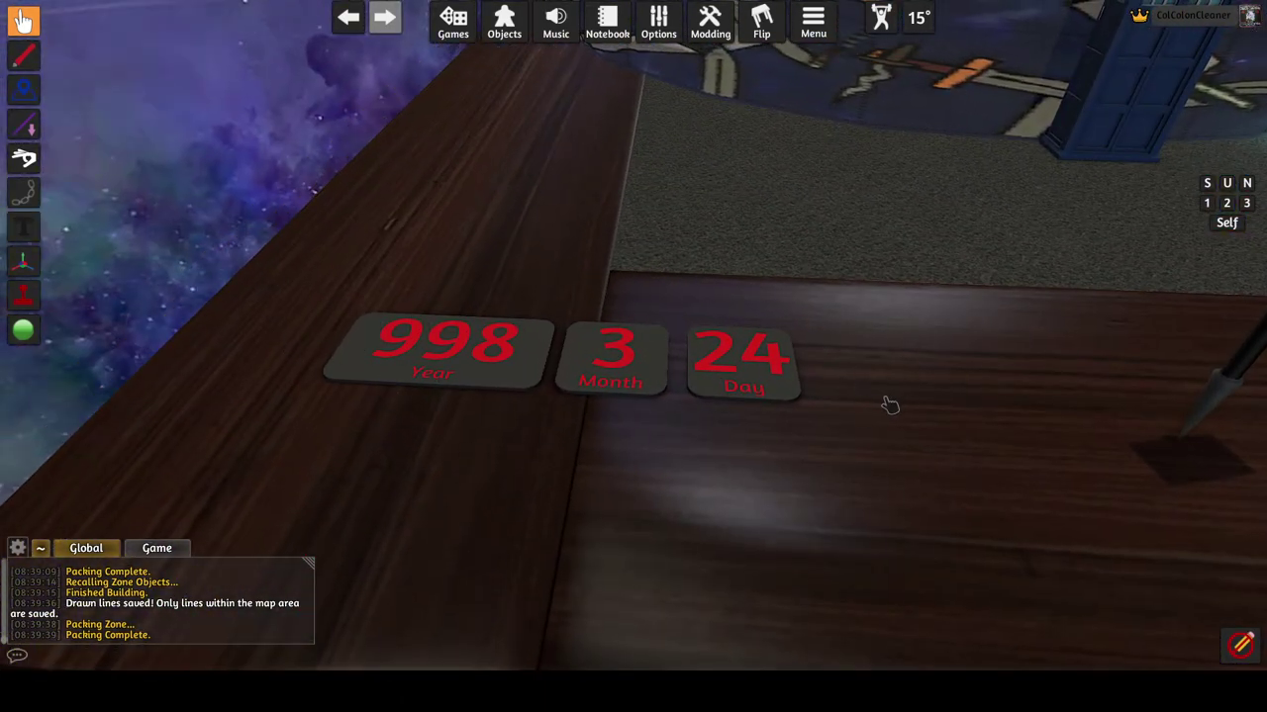
pyautogui.press('d')
pyautogui.press('a')
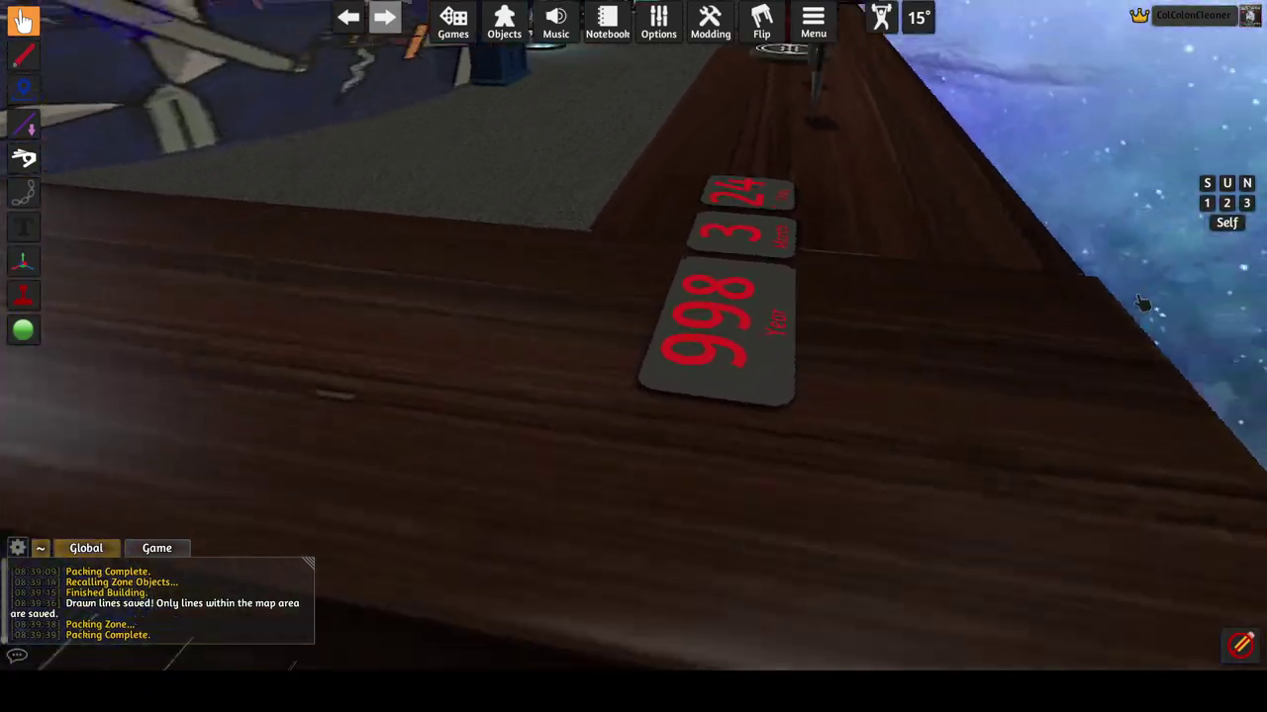
pyautogui.scroll(3, 937, 290)
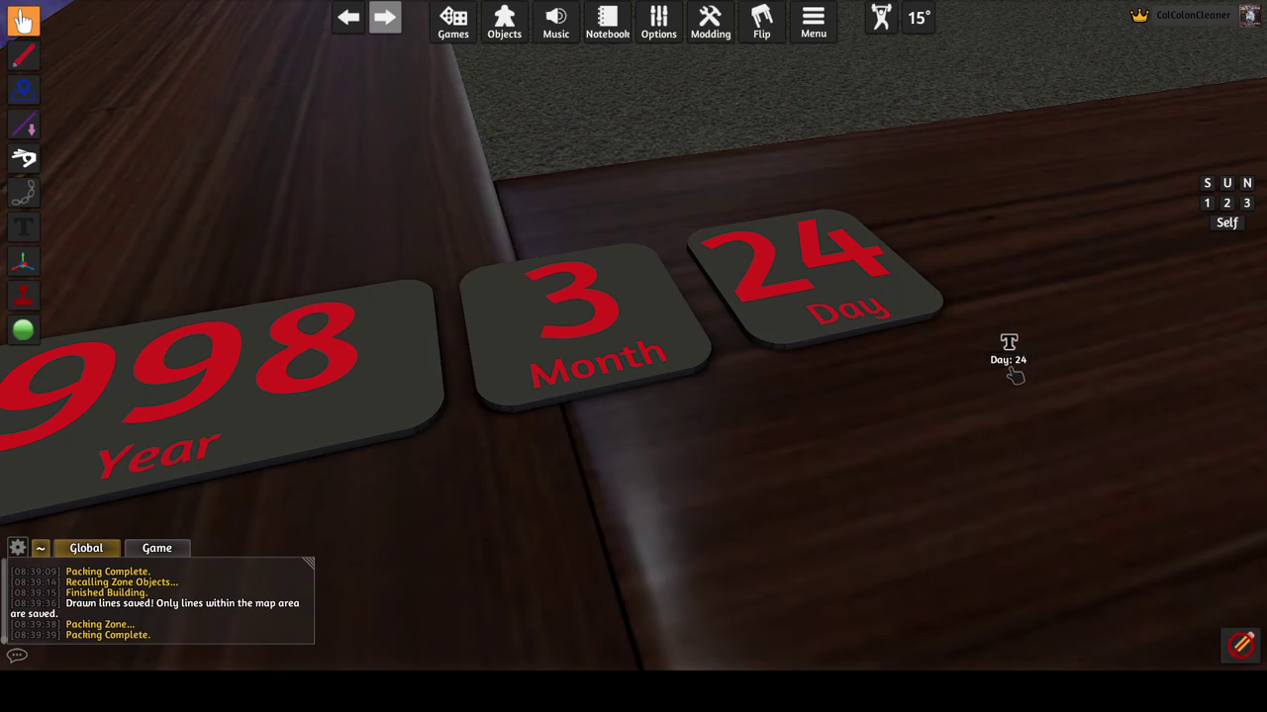
pyautogui.scroll(-4, 1000, 371)
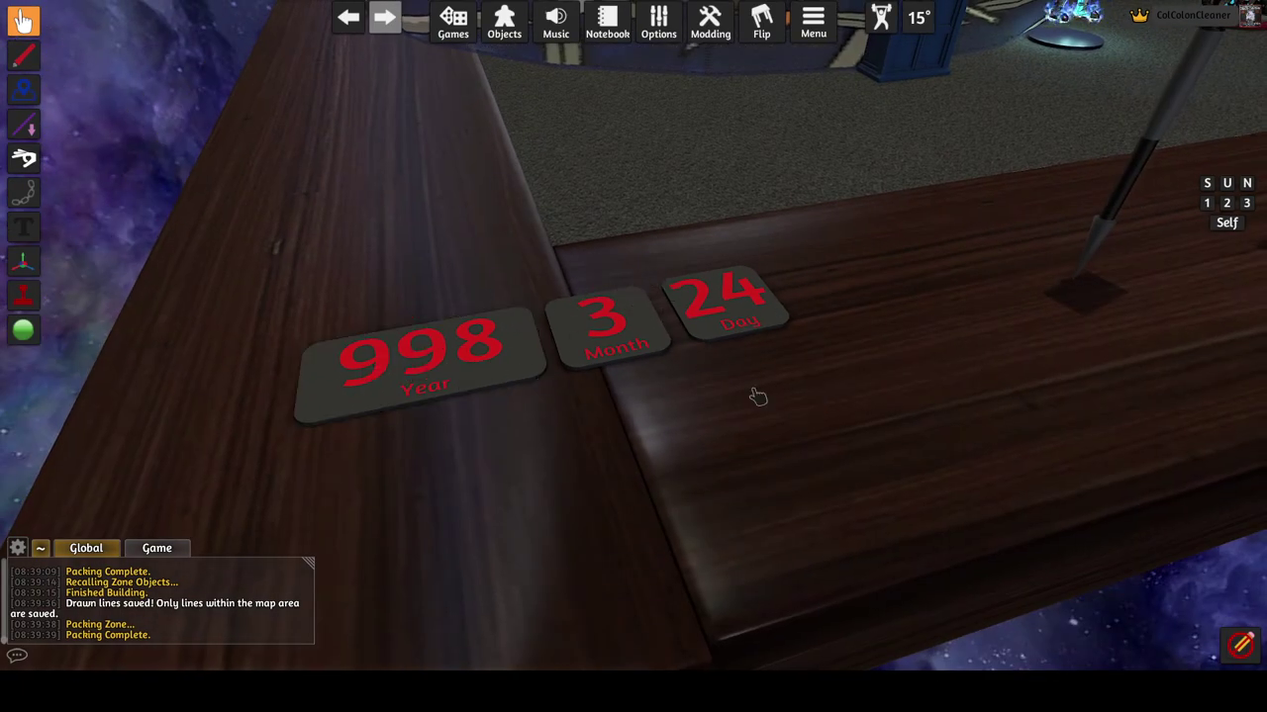
pyautogui.scroll(-3, 871, 348)
pyautogui.scroll(4, 639, 396)
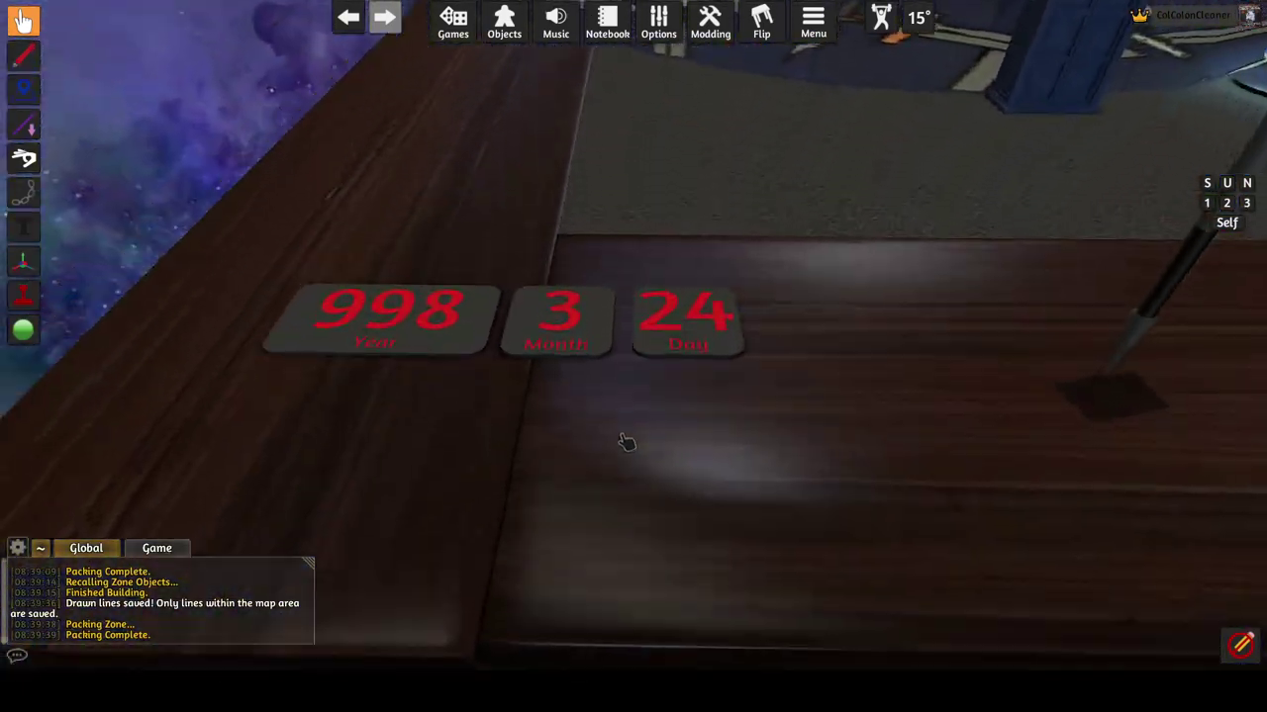
pyautogui.scroll(-6, 626, 442)
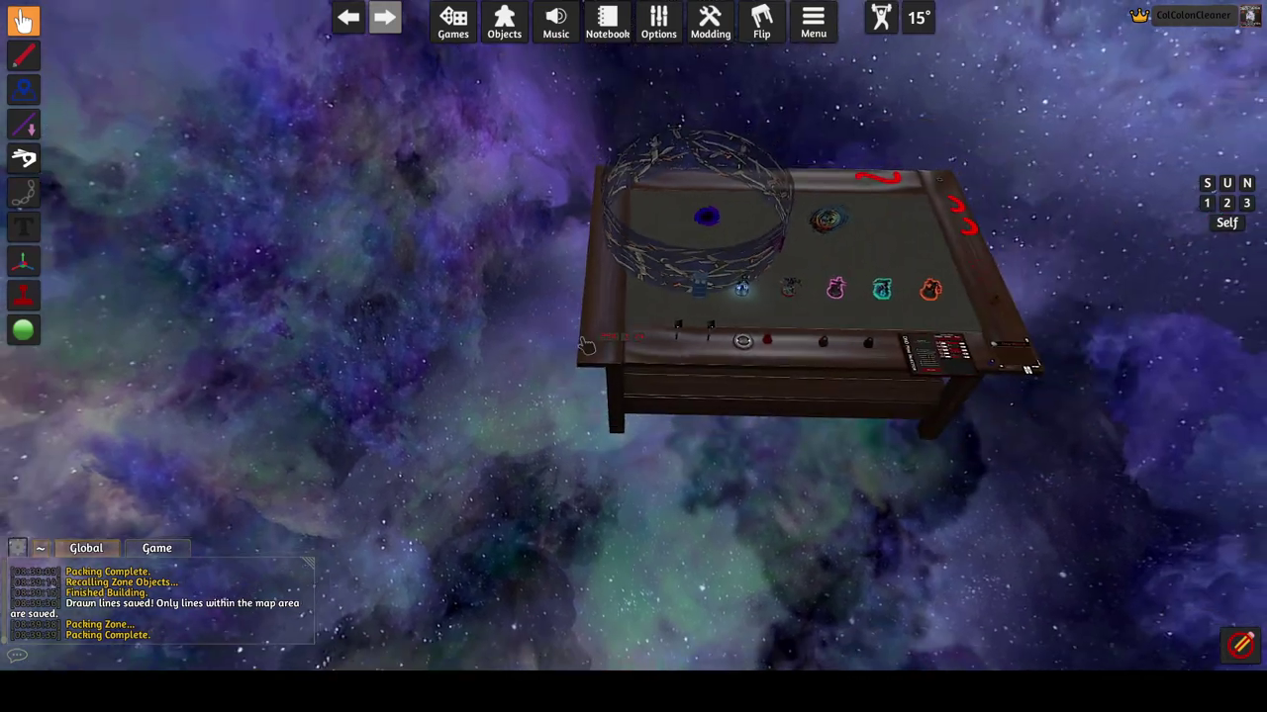
# Inspect the date counters for Year, Month and Day up close and from above on the table corner.
pyautogui.scroll(7, 468, 338)
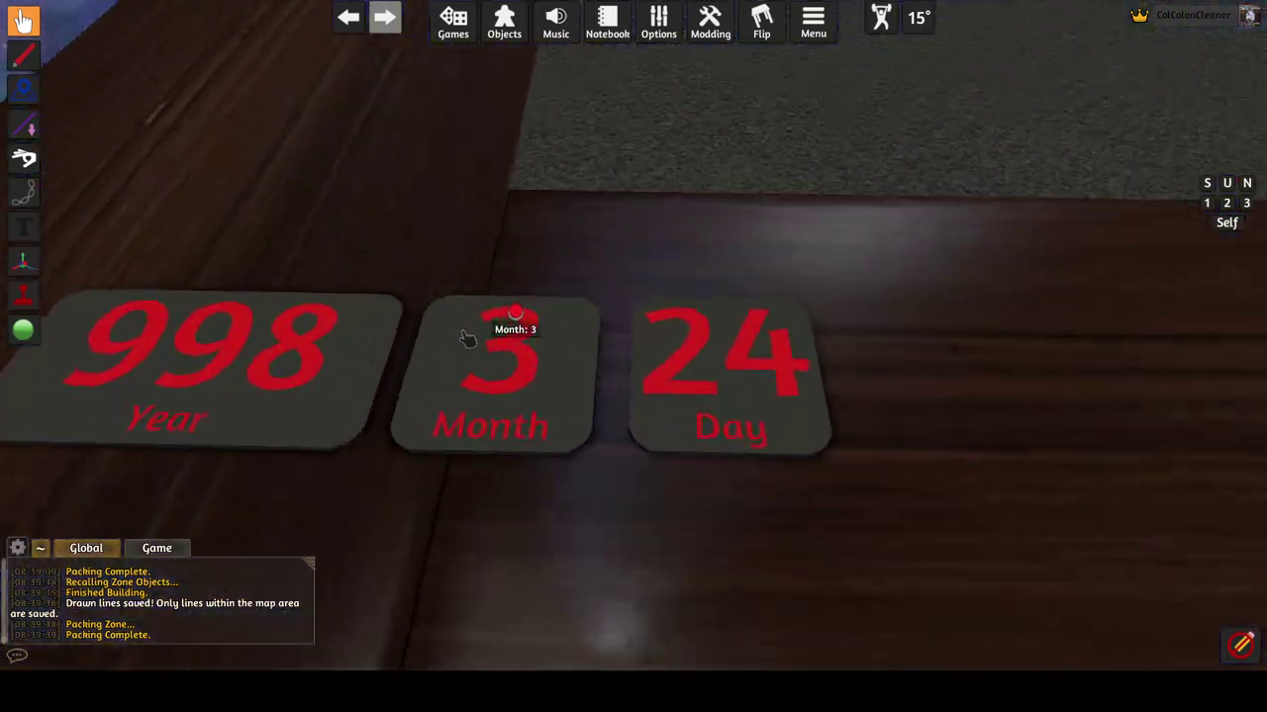
pyautogui.scroll(-5, 458, 305)
pyautogui.scroll(3, 588, 340)
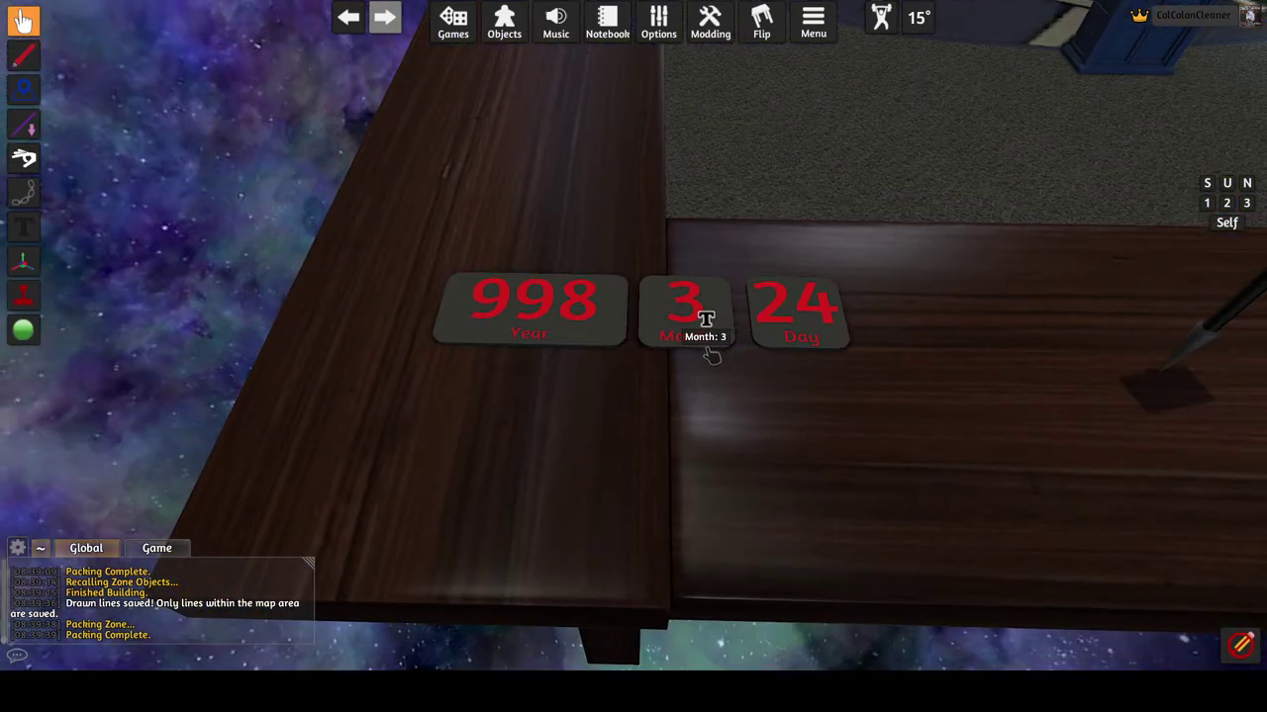
pyautogui.scroll(2, 831, 405)
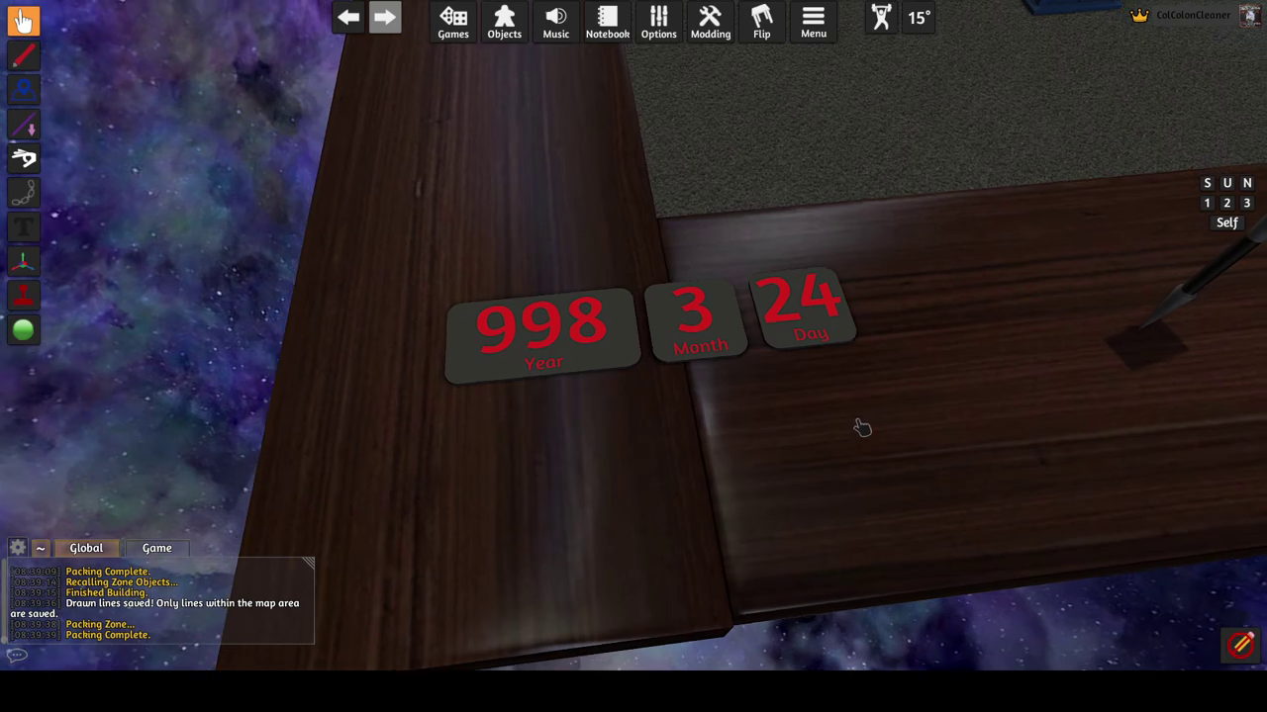
pyautogui.scroll(-4, 870, 396)
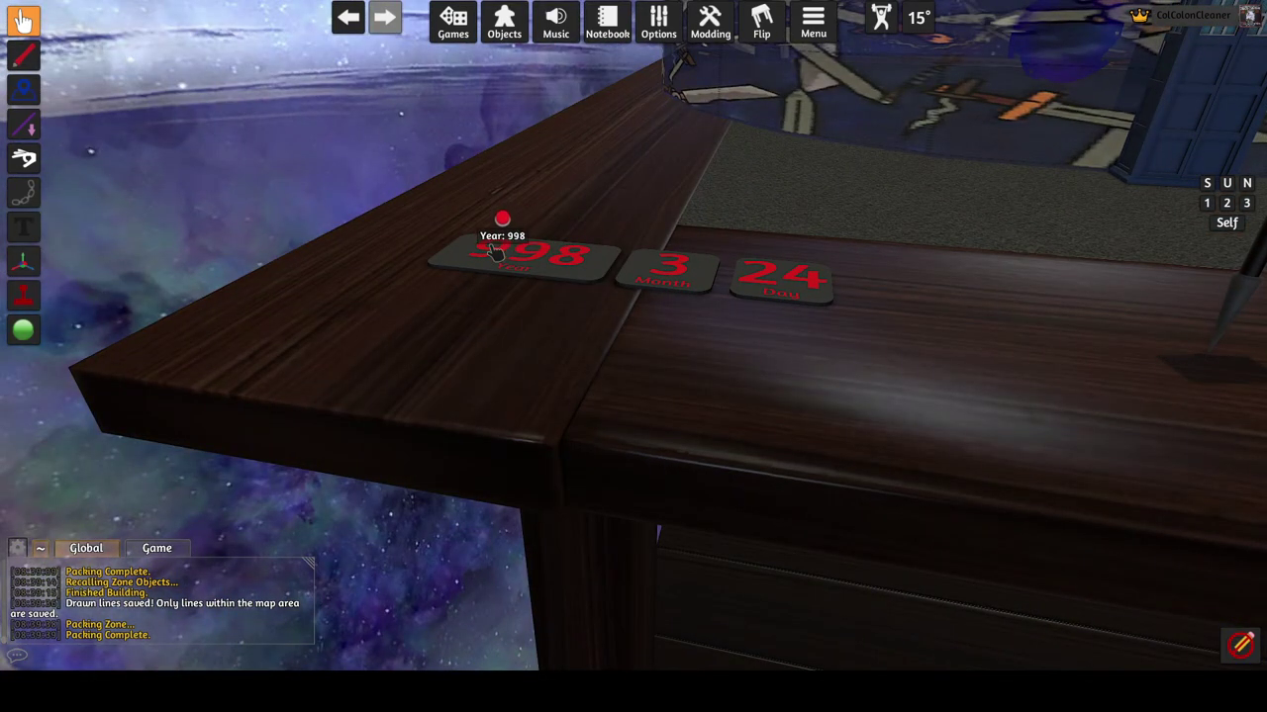
pyautogui.scroll(5, 741, 387)
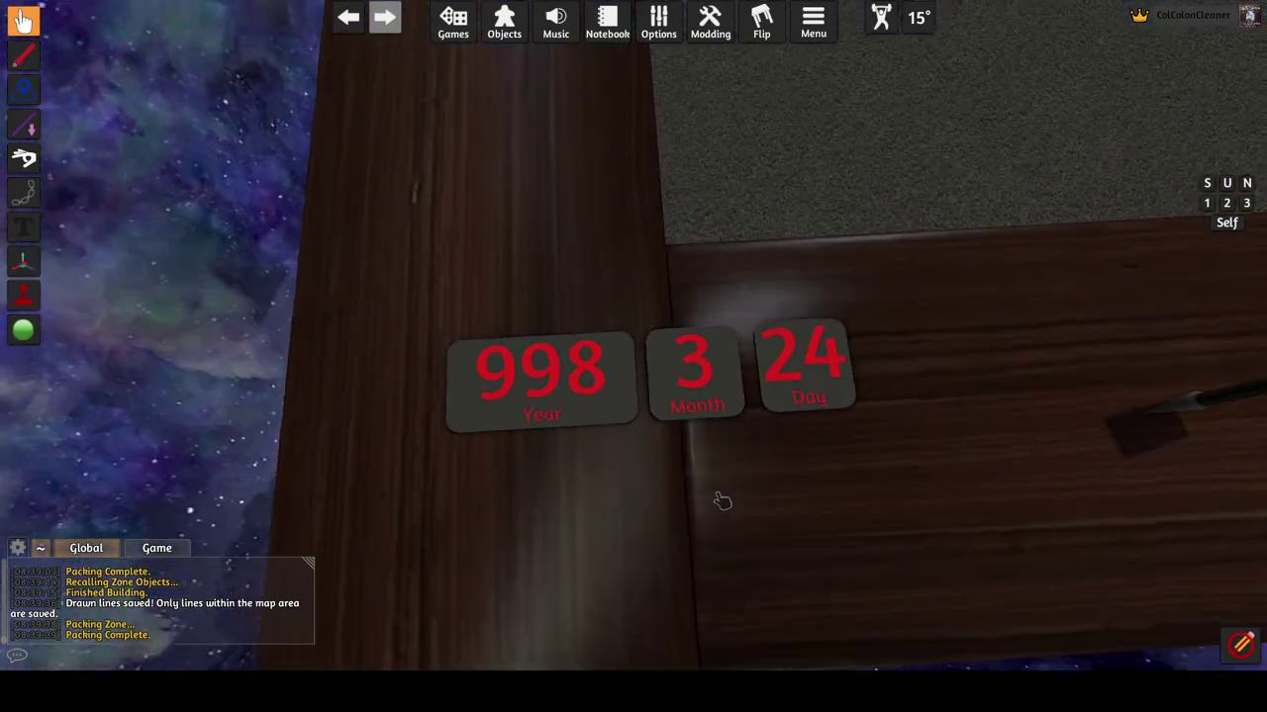
pyautogui.scroll(-4, 772, 490)
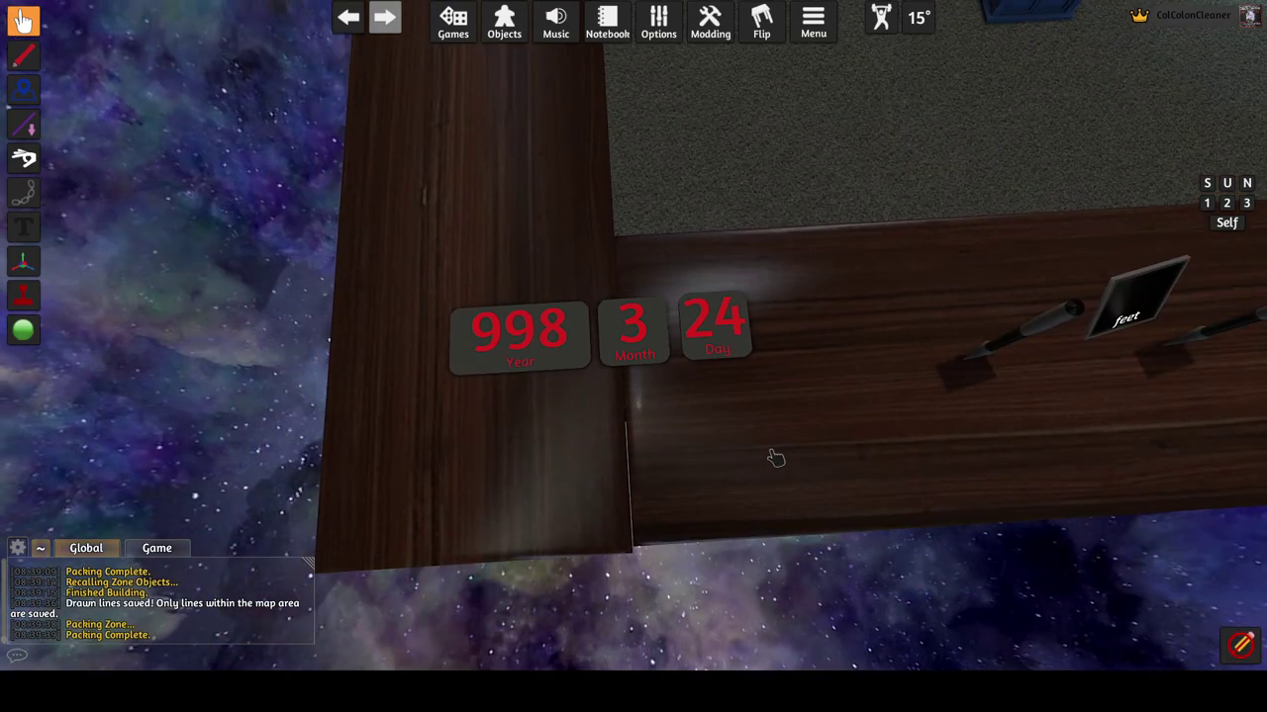
# Lower the Year counter to 997 and bring up its larger adjustment options such as +5, -5 and +10.
pyautogui.scroll(3, 791, 440)
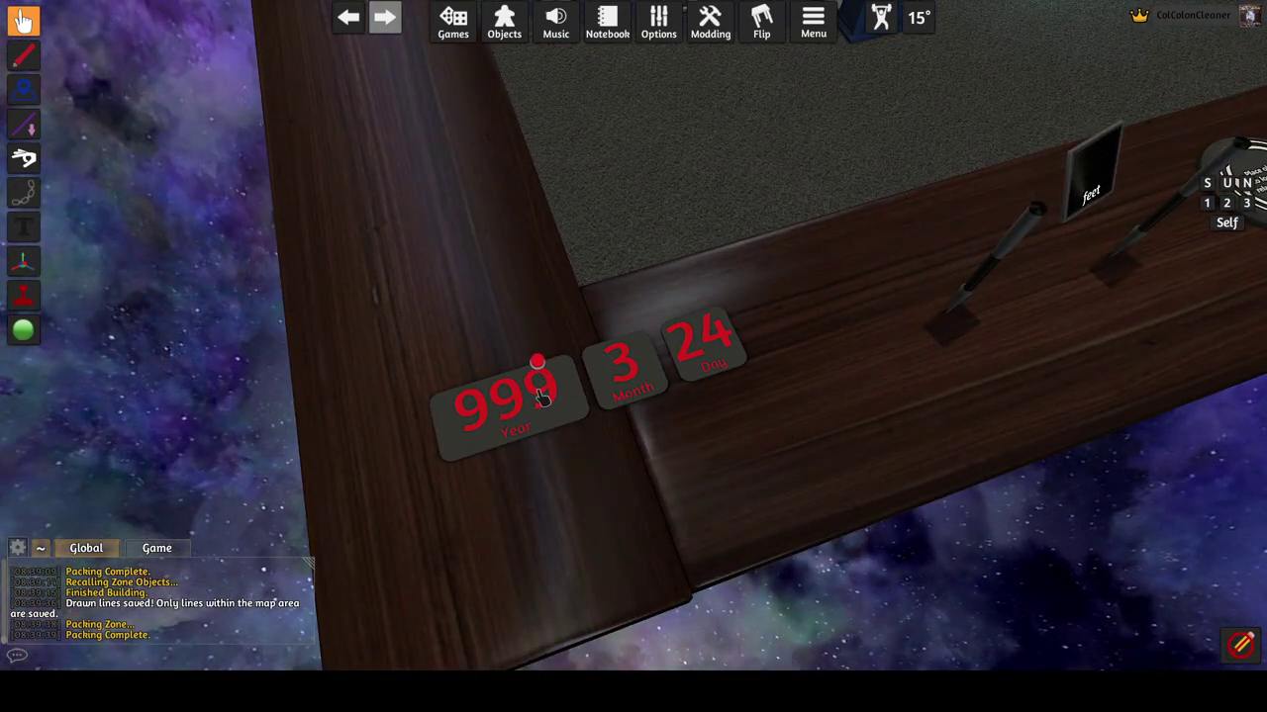
pyautogui.rightClick(534, 403)
pyautogui.rightClick(534, 404)
pyautogui.rightClick(534, 404)
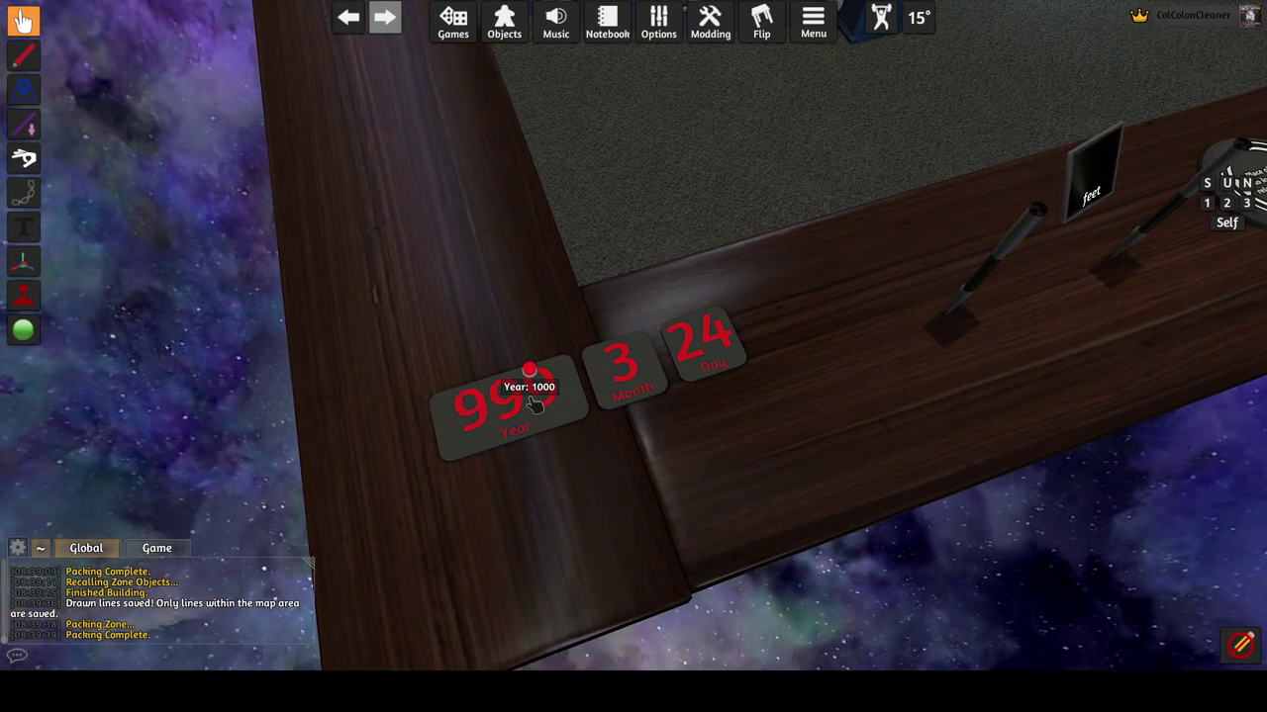
pyautogui.rightClick(588, 426)
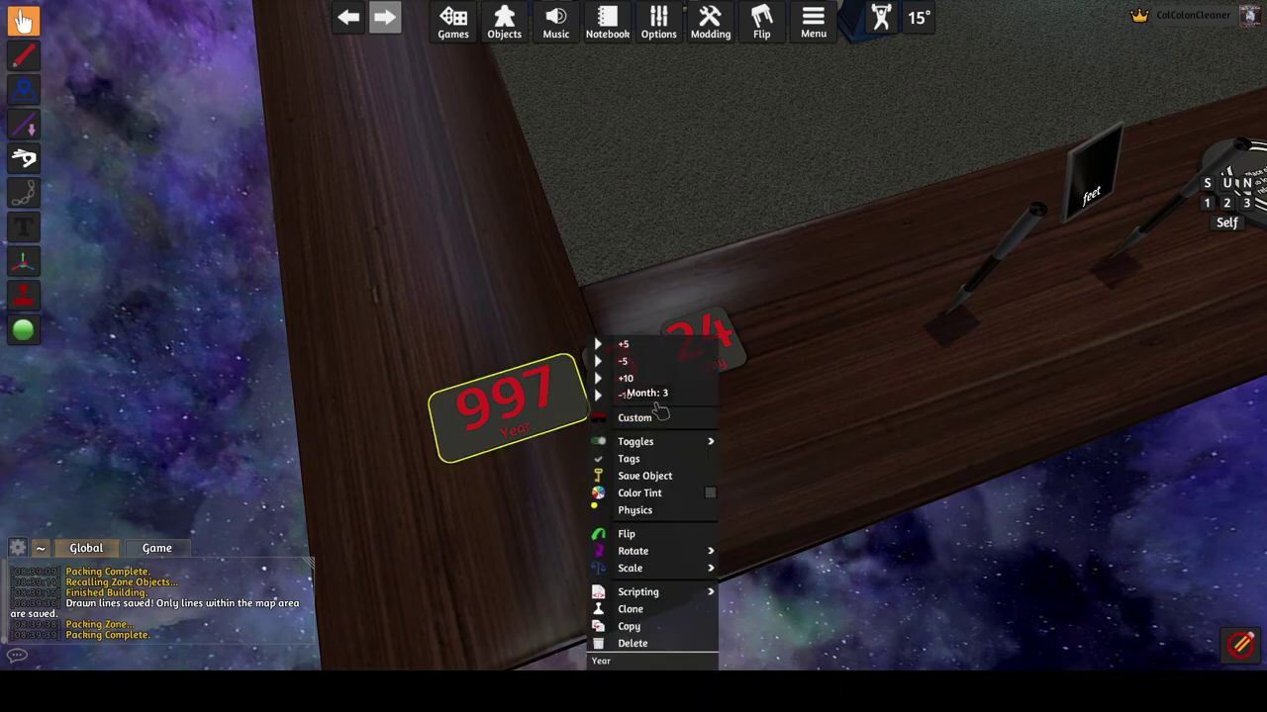
pyautogui.scroll(-5, 634, 281)
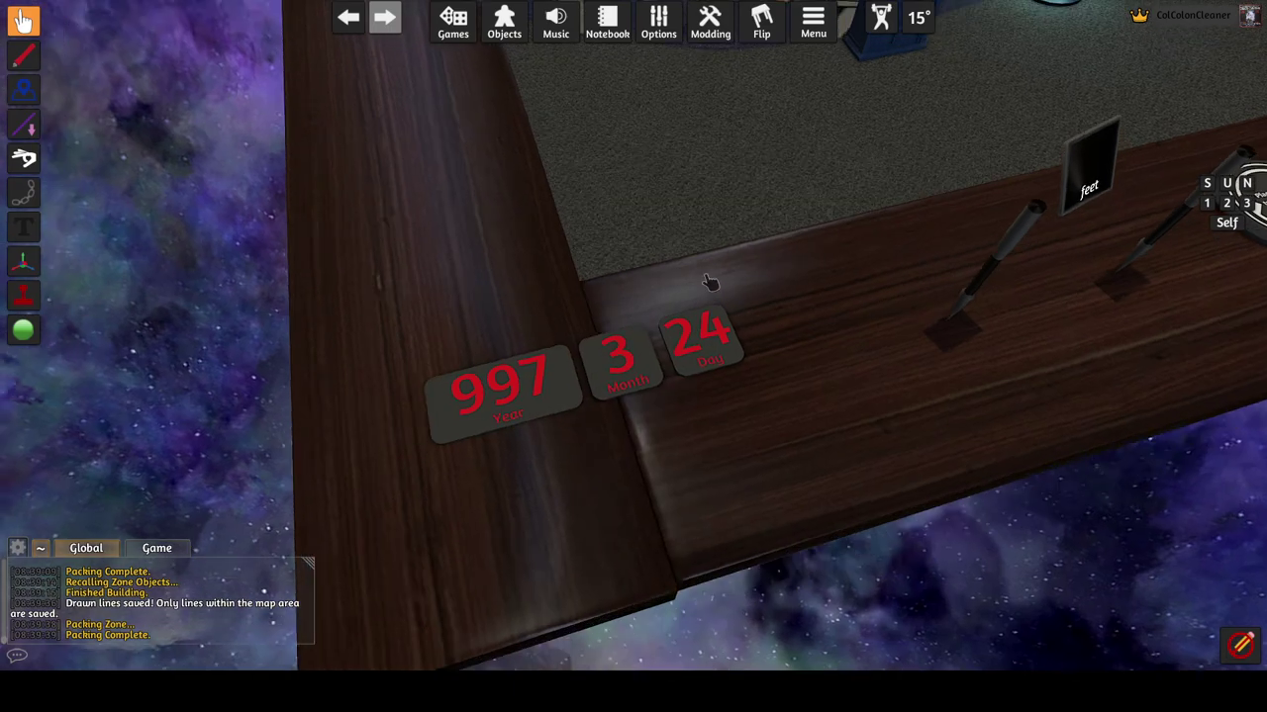
# Look over the whole table with its miniatures, spell effects, bags and the DND Mini Injector board.
pyautogui.press('space')
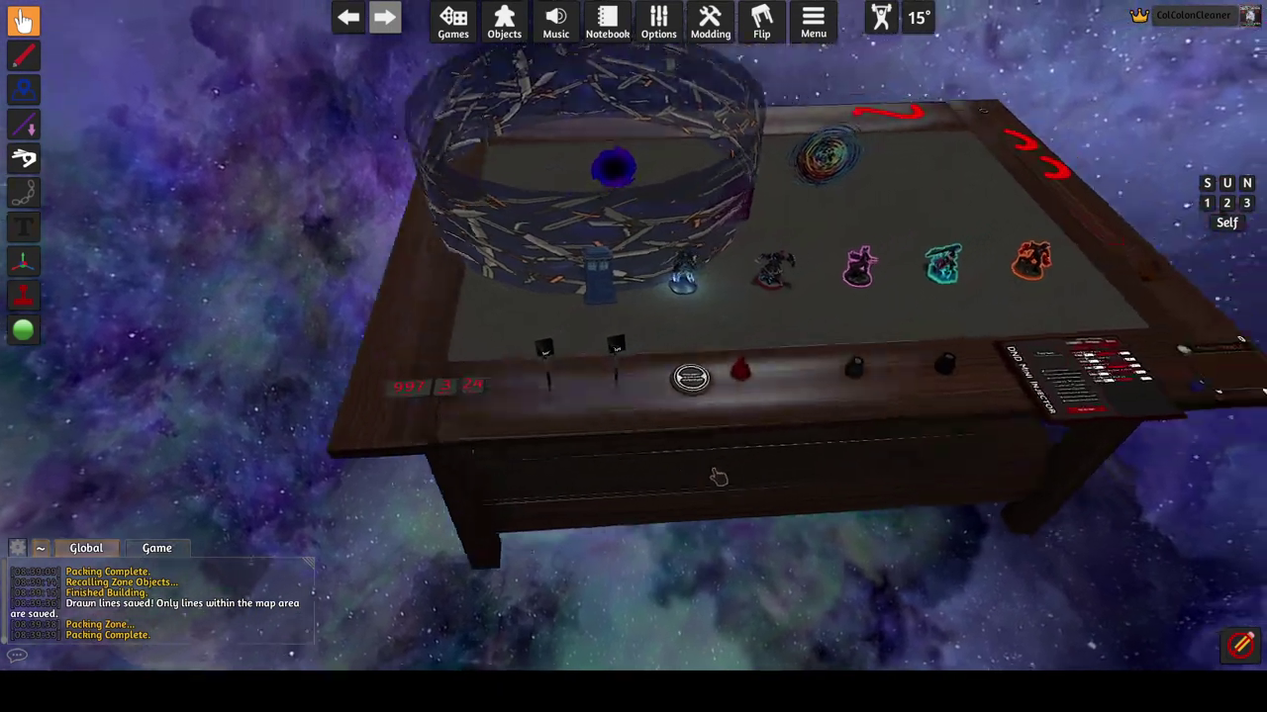
pyautogui.scroll(3, 710, 384)
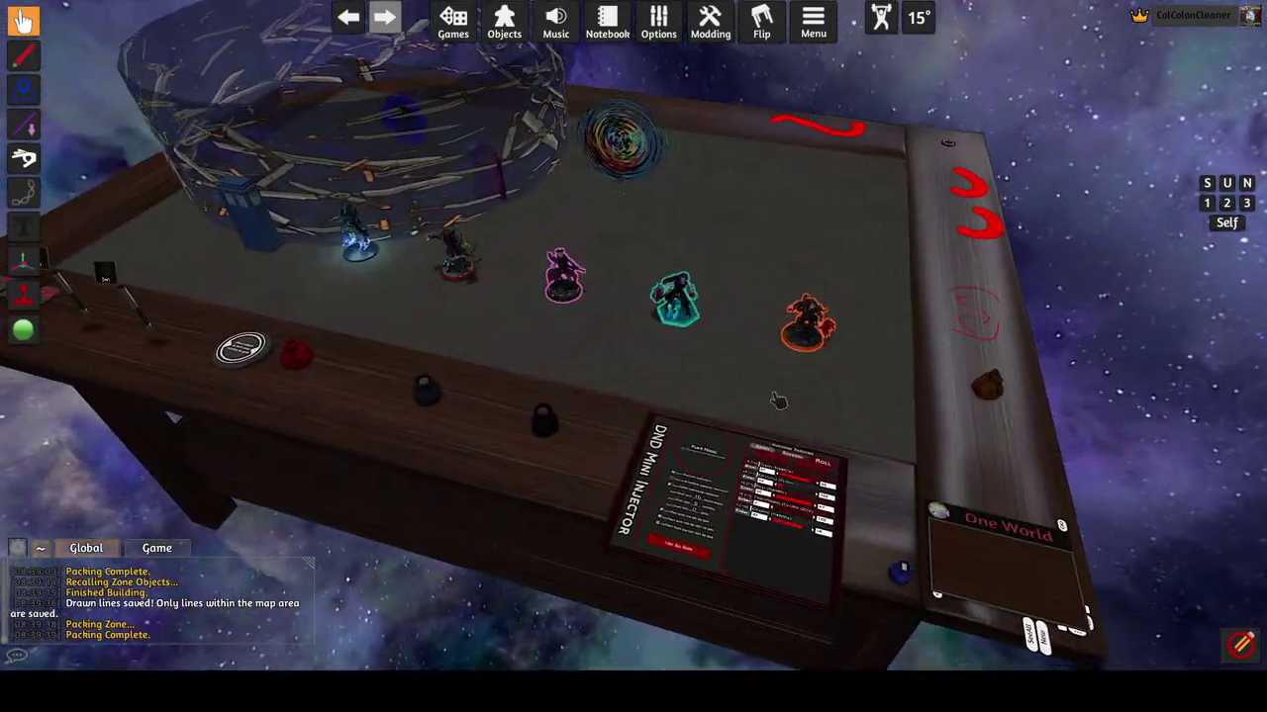
pyautogui.scroll(3, 820, 399)
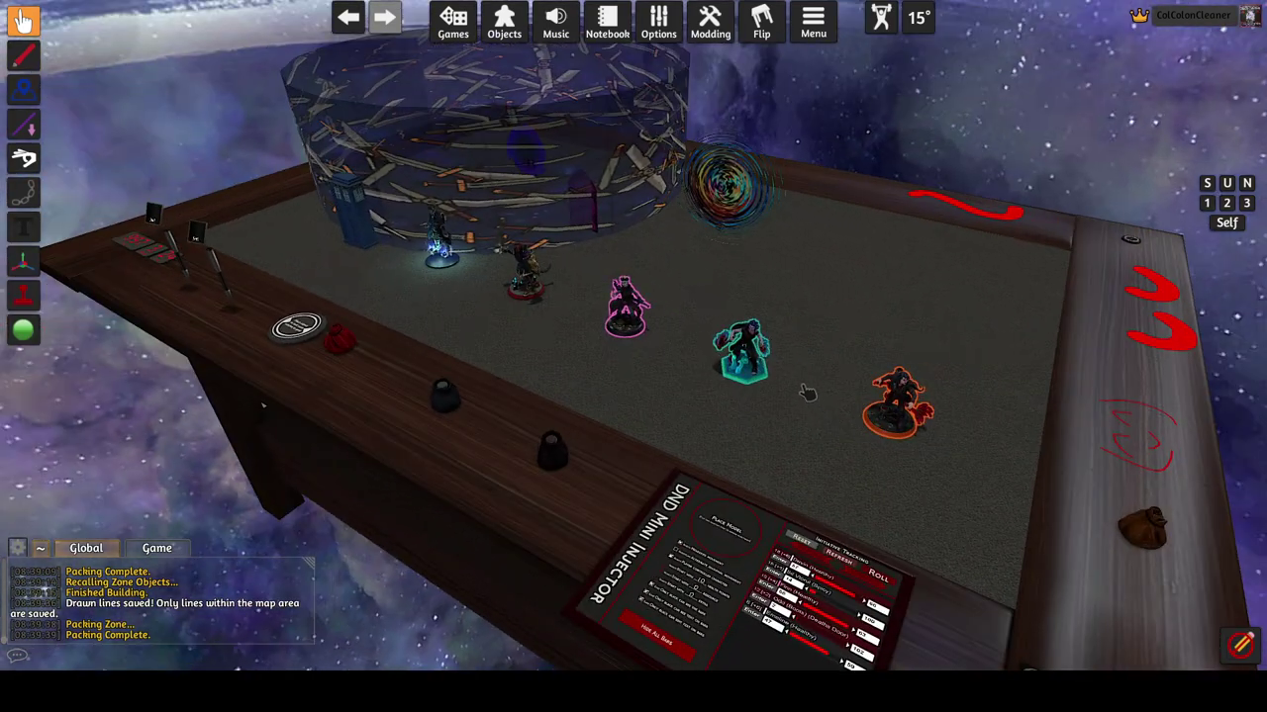